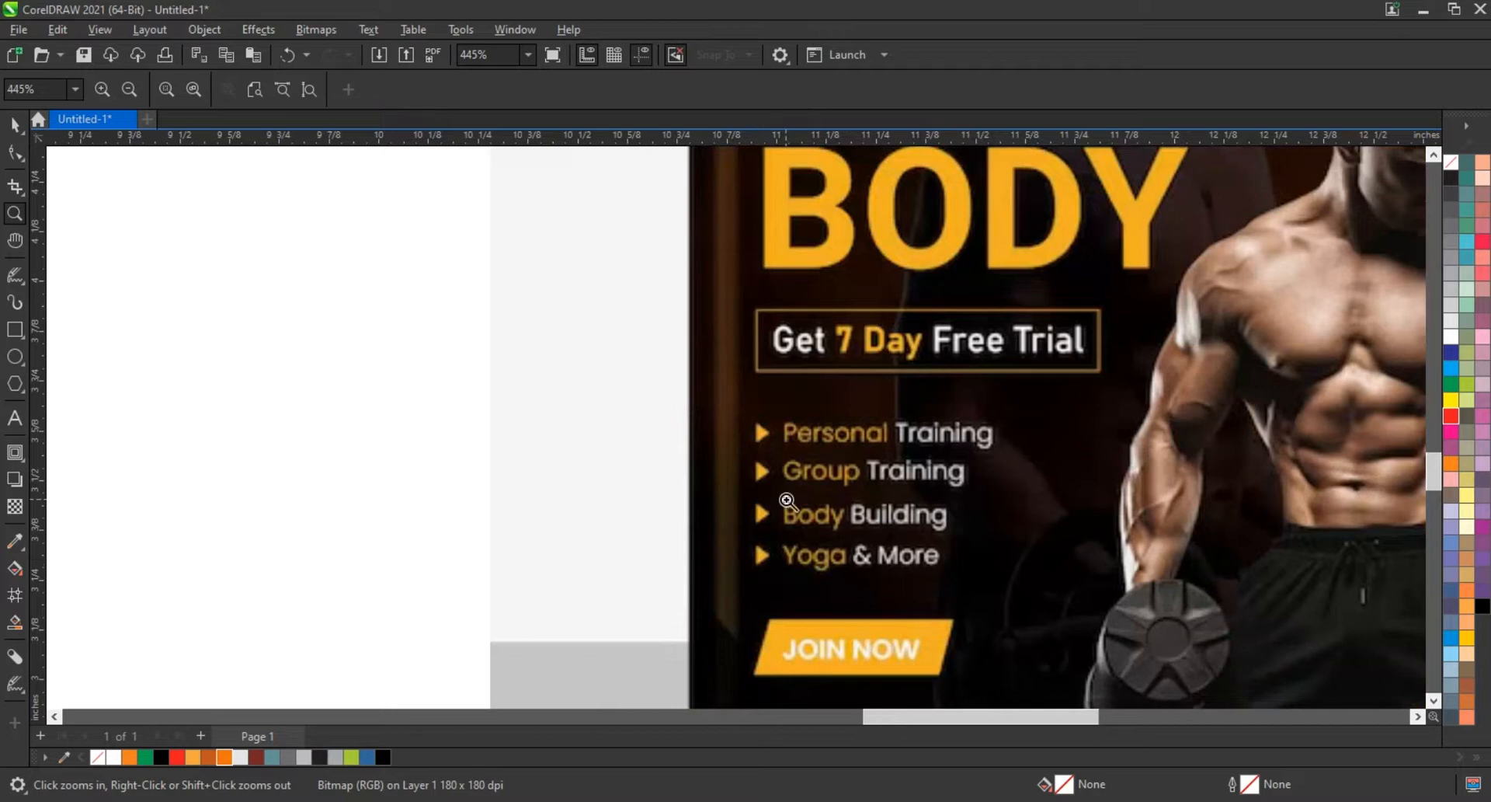
# - Add artistic text beside the reference poster with the lines SHAPE YOUR, BODY and GET 7 DAYS FREE TRAIL
pyautogui.rightClick(753, 494)
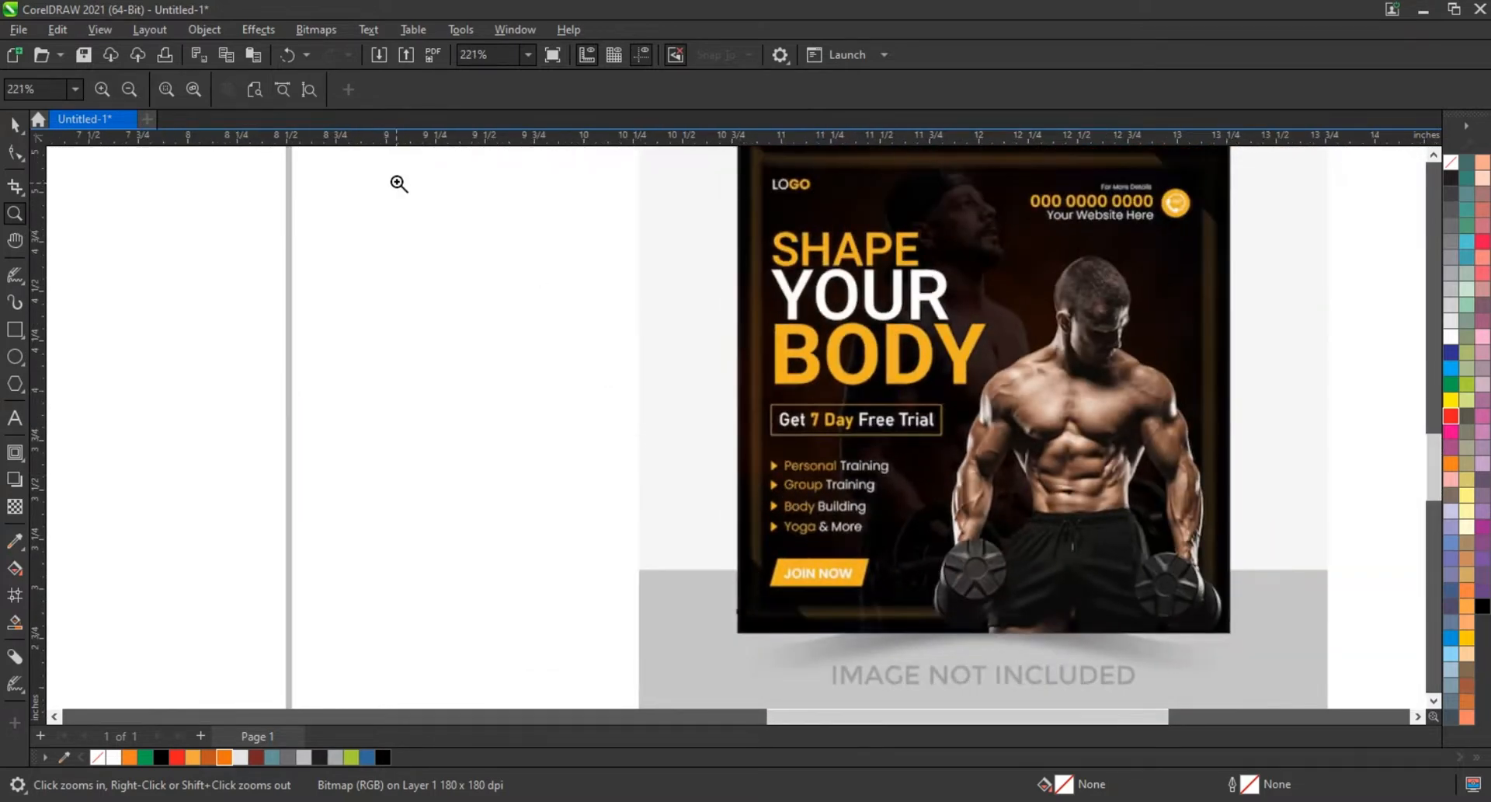
pyautogui.click(15, 418)
pyautogui.click(363, 299)
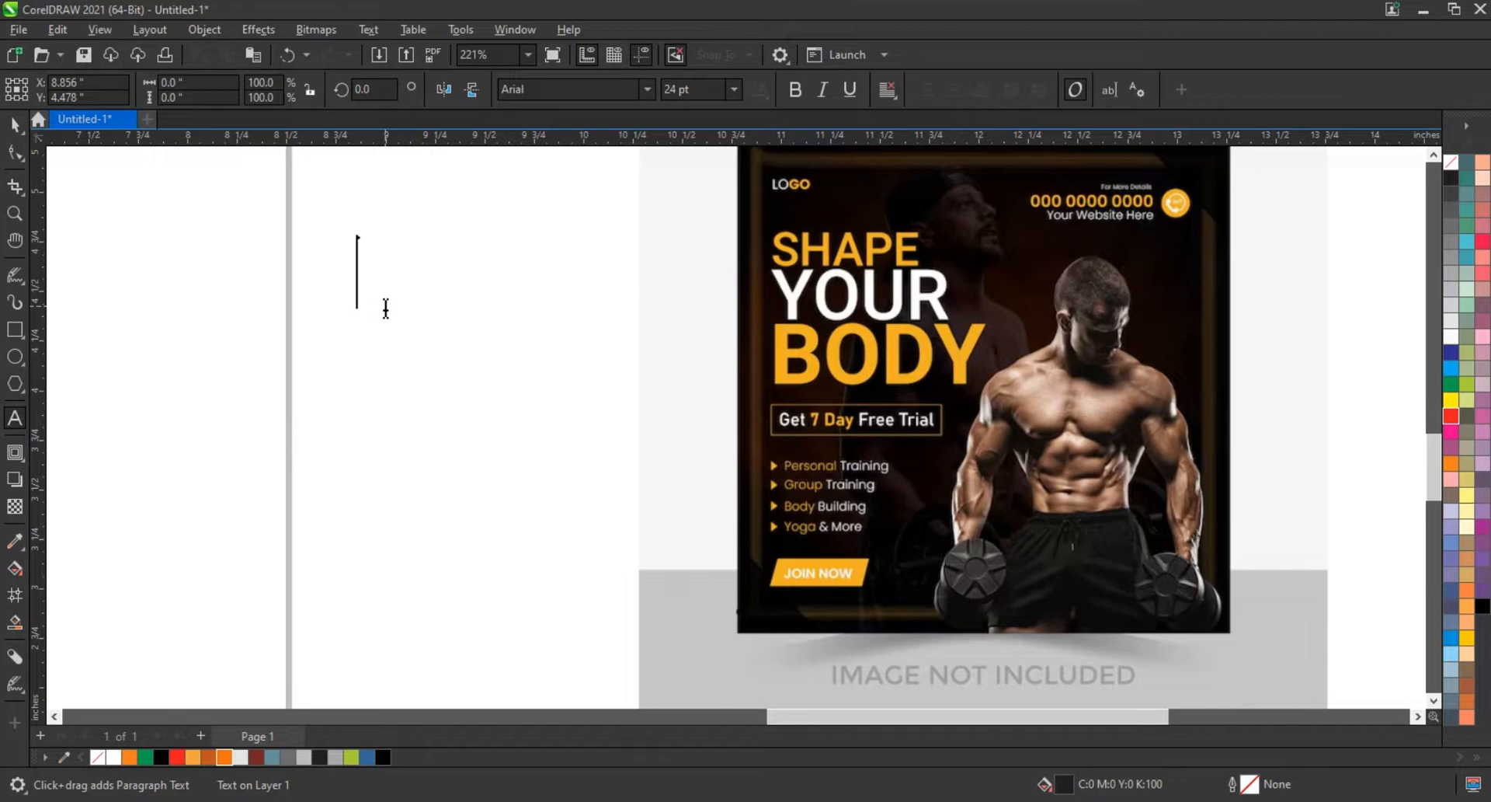
pyautogui.write('SHAPE YOU')
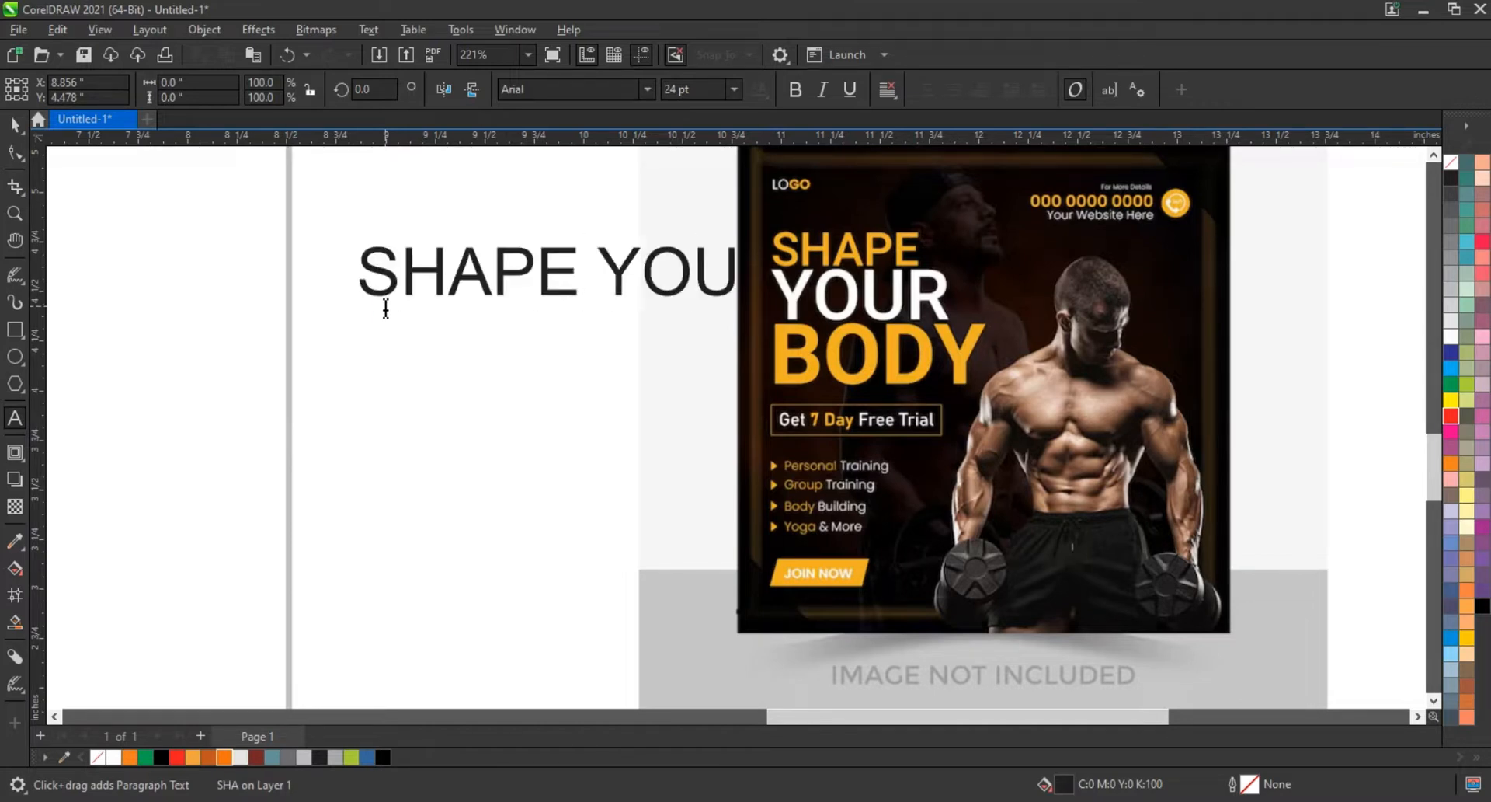
pyautogui.write('R')
pyautogui.press('Return')
pyautogui.write('BODY')
pyautogui.press('Return')
pyautogui.write('G')
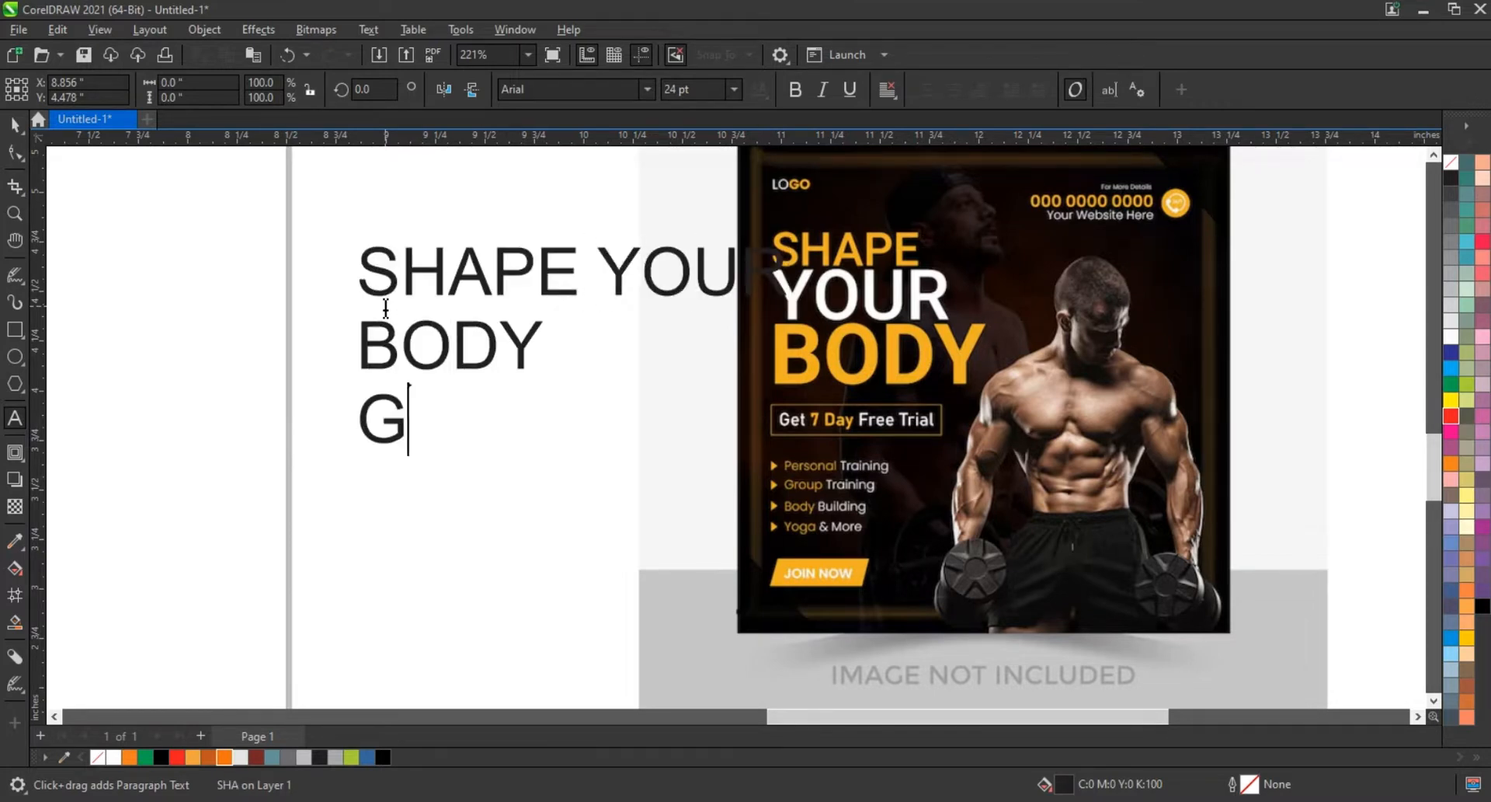
pyautogui.write('ET 7 DA')
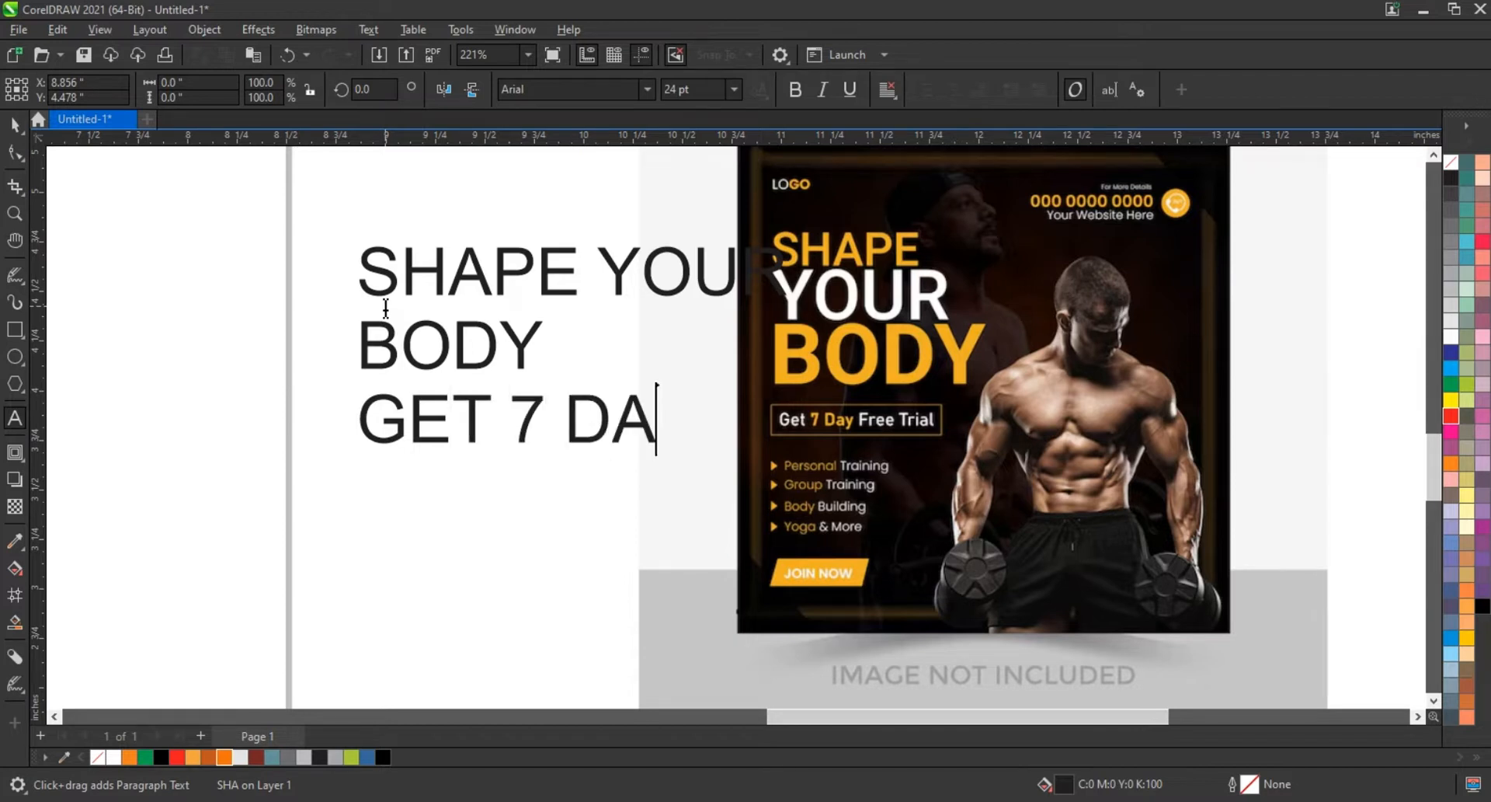
pyautogui.write('YS FREE TRAL')
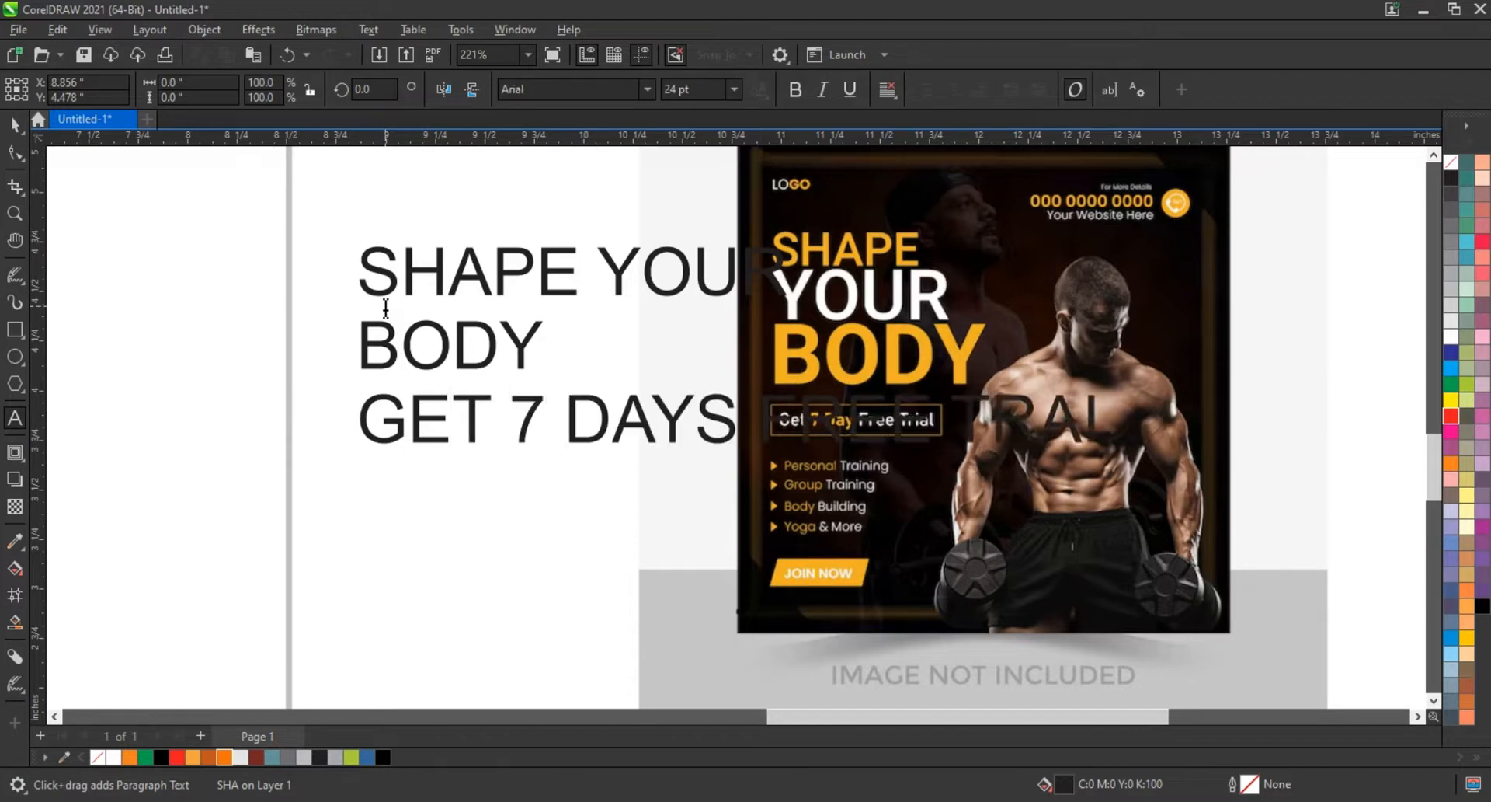
pyautogui.write('L')
pyautogui.press('Return')
# - Scale the text to about 7.8 pt and append the lines Personal Training, Group Training, Body Building, Yoga & More and JOIN NOW
pyautogui.click(15, 125)
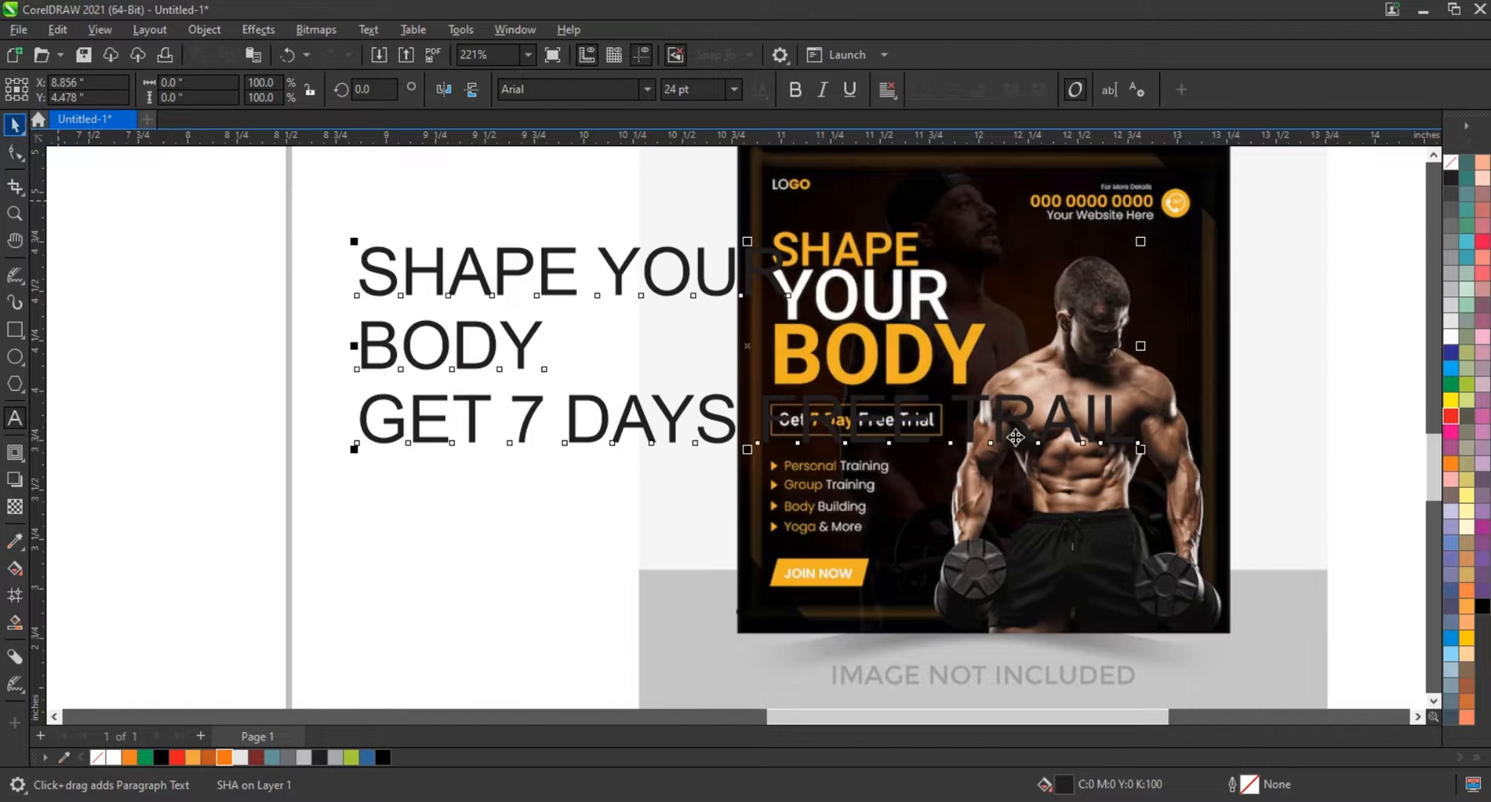
pyautogui.moveTo(1141, 449); pyautogui.dragTo(617, 378)
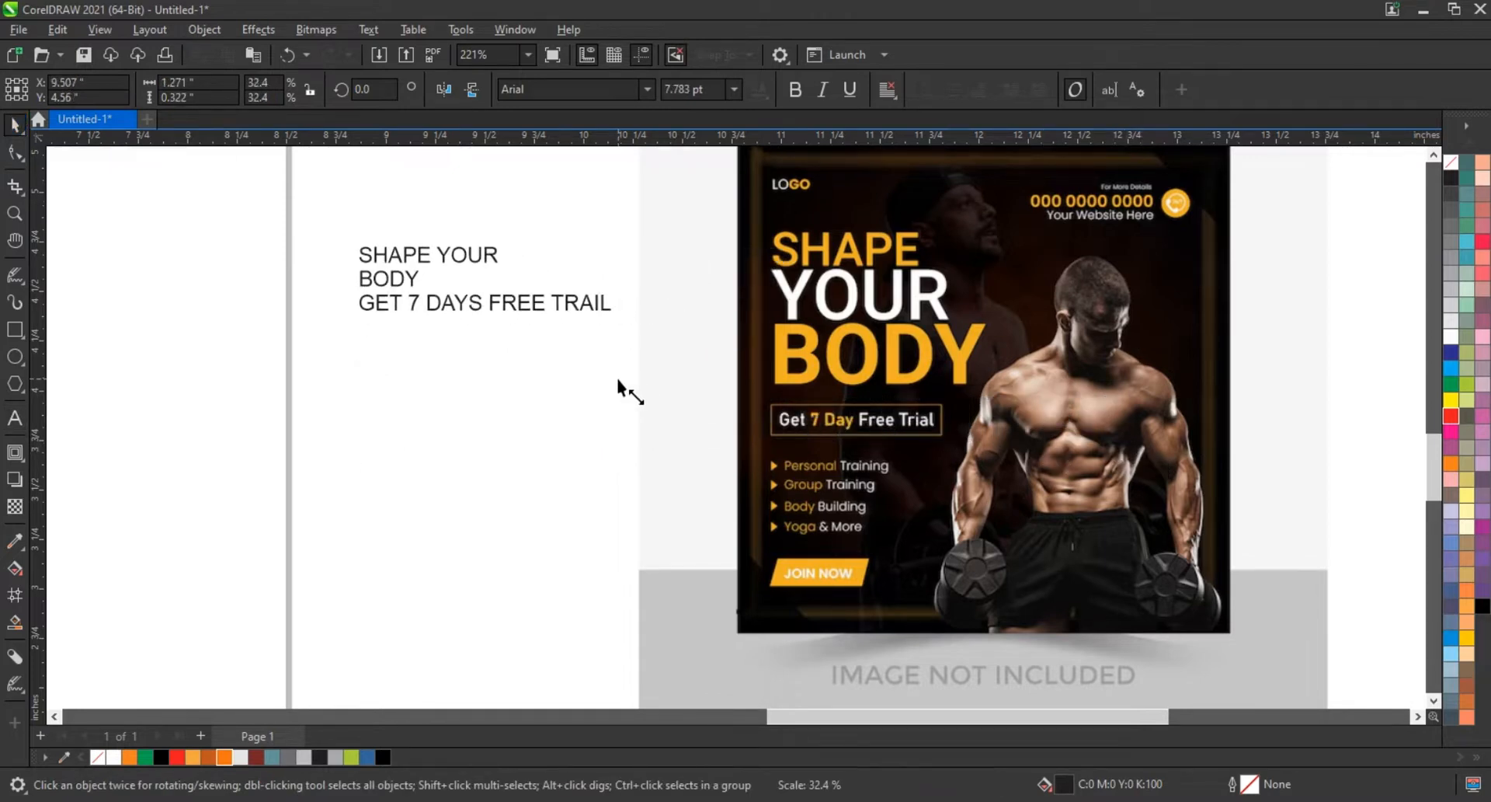
pyautogui.click(15, 417)
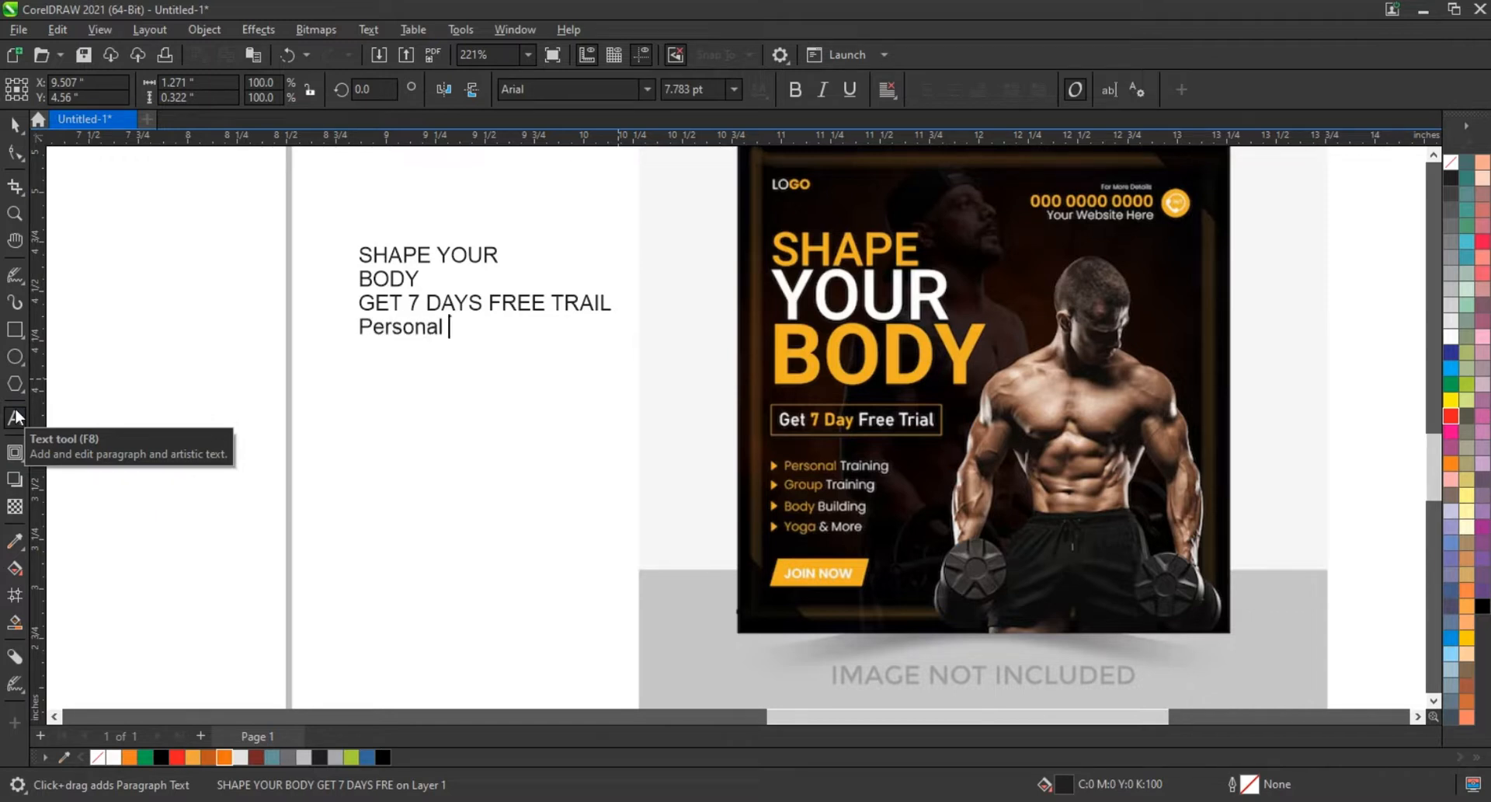
pyautogui.write('Personal Training')
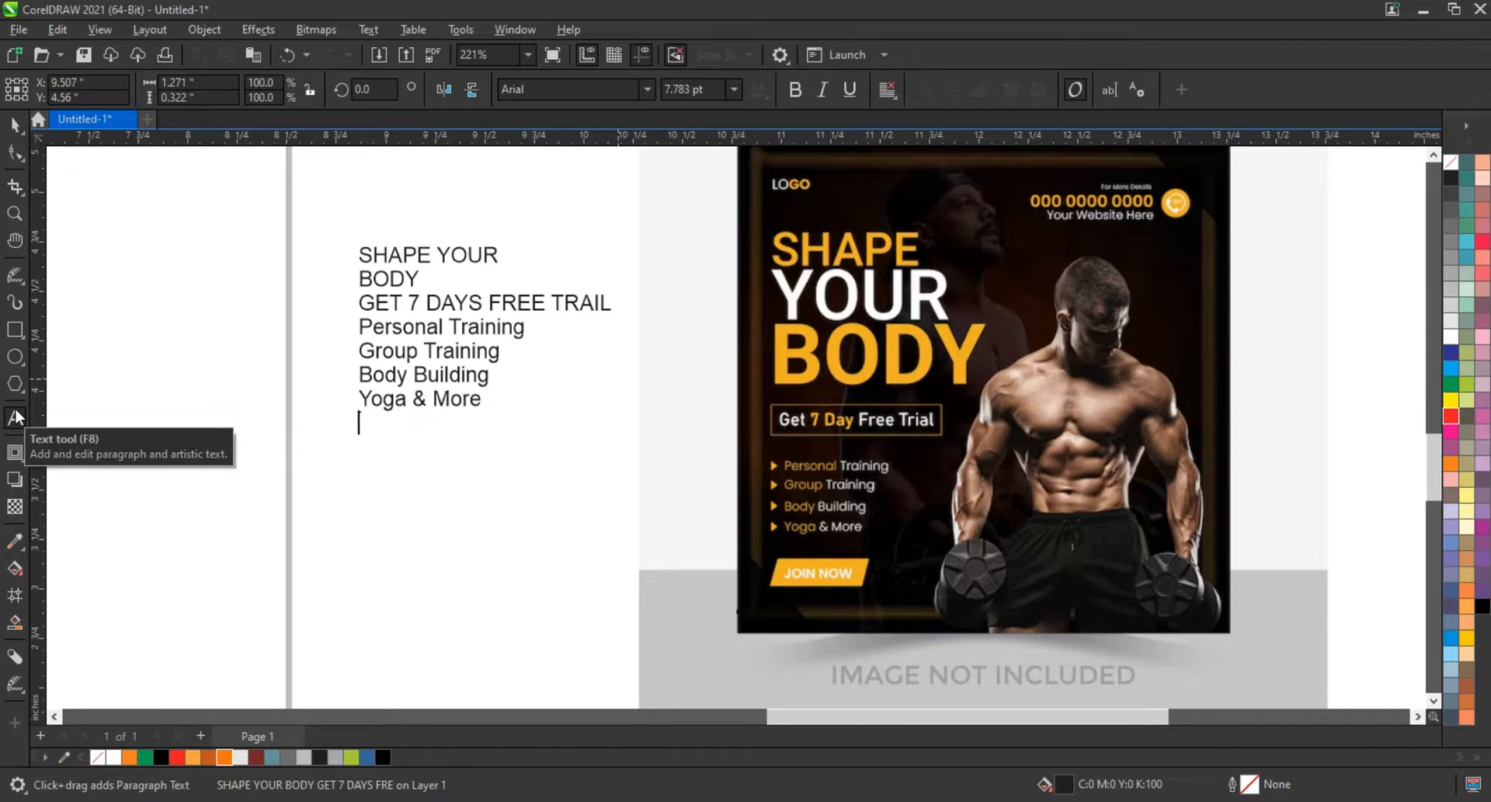
pyautogui.write('NOW')
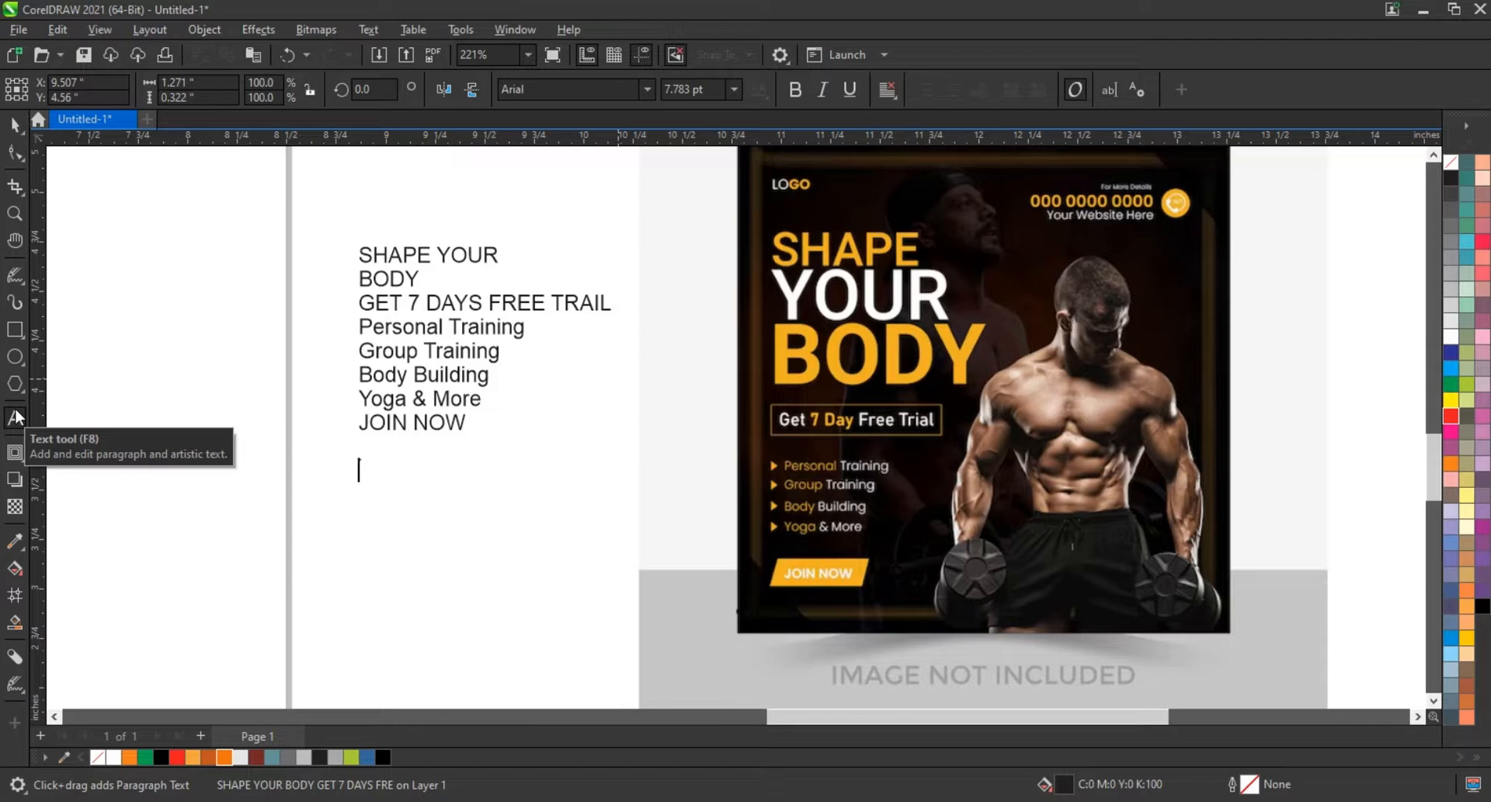
pyautogui.click(15, 124)
# - Move the reference poster onto the page and place the text block beside the rabbit gym photo
pyautogui.scroll(-2, 503, 439)
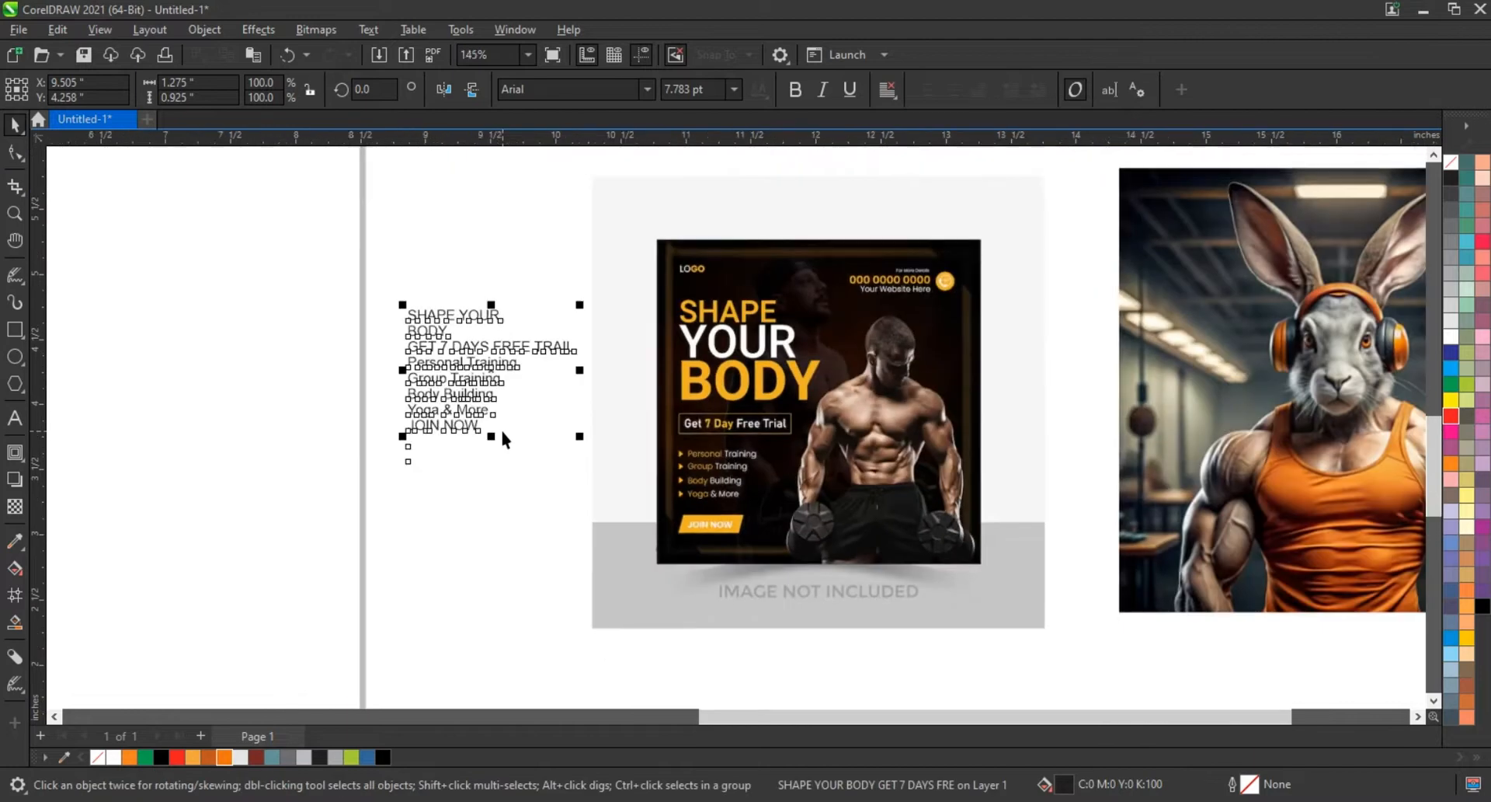
pyautogui.click(845, 454)
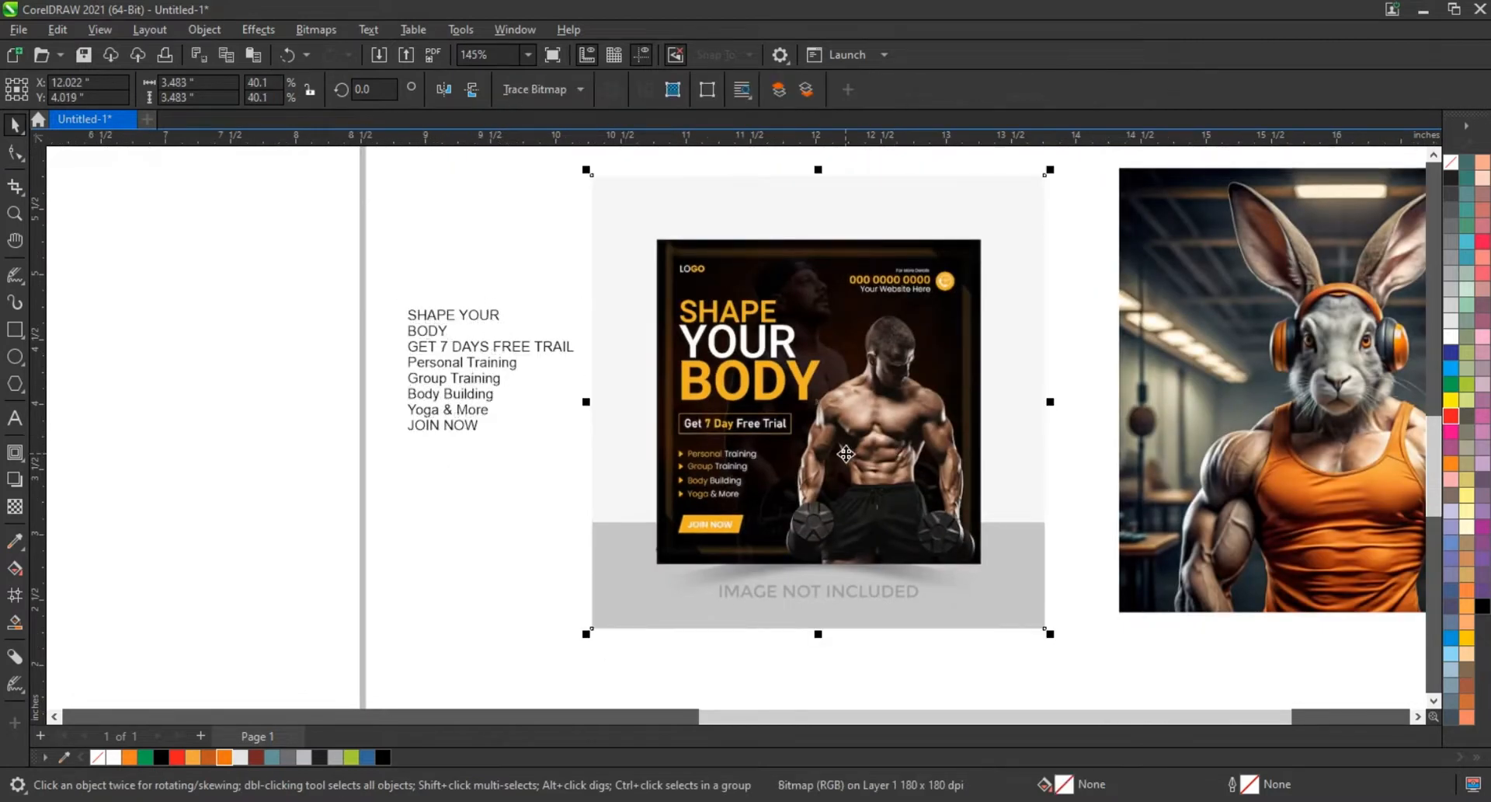
pyautogui.scroll(-2, 845, 454)
pyautogui.moveTo(845, 454); pyautogui.dragTo(411, 466)
pyautogui.moveTo(575, 439); pyautogui.dragTo(890, 459)
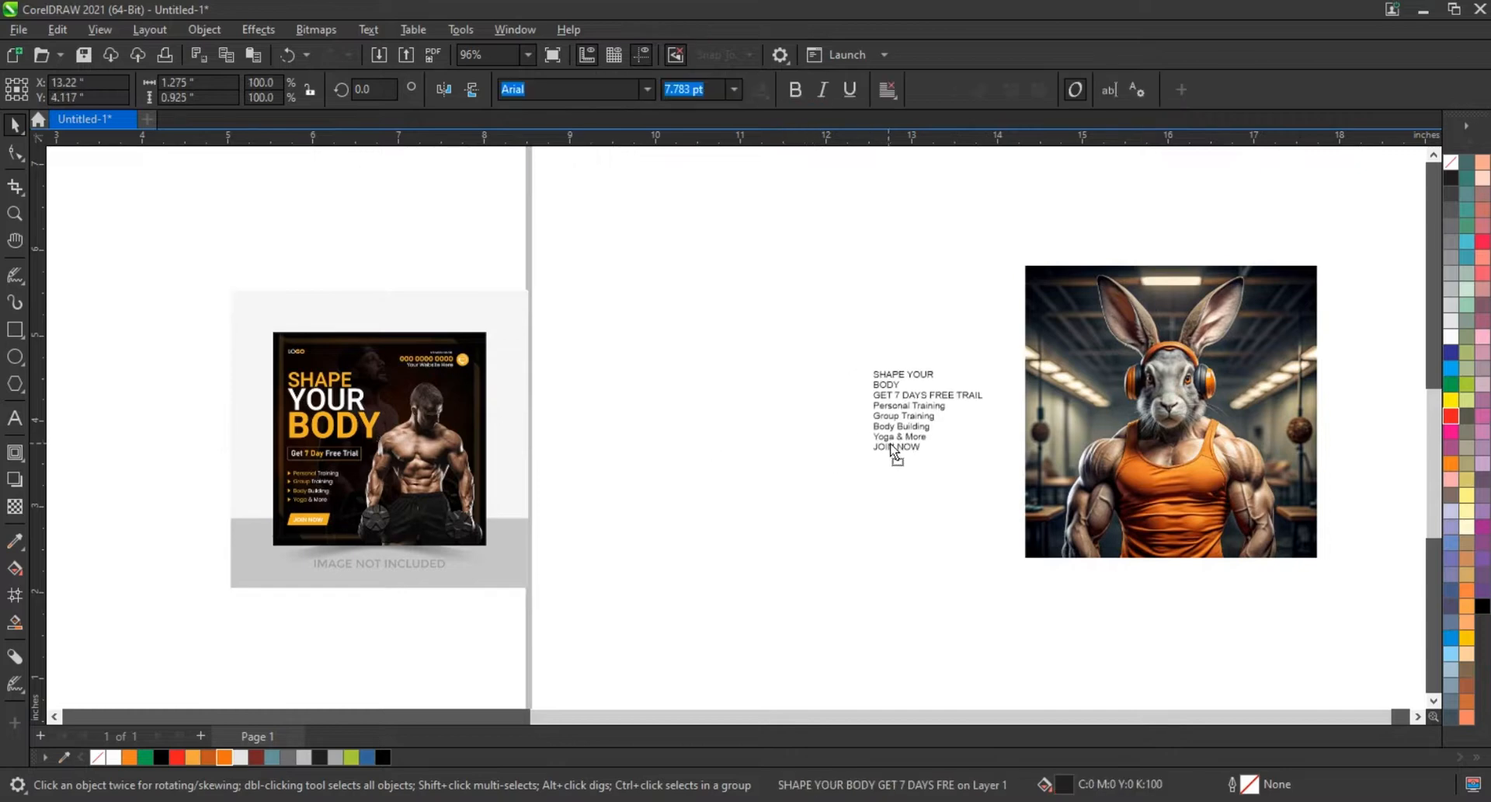
# - Move the rabbit cut-out off the gym photo to its right side and label it with the text PNG above
pyautogui.scroll(-2, 743, 447)
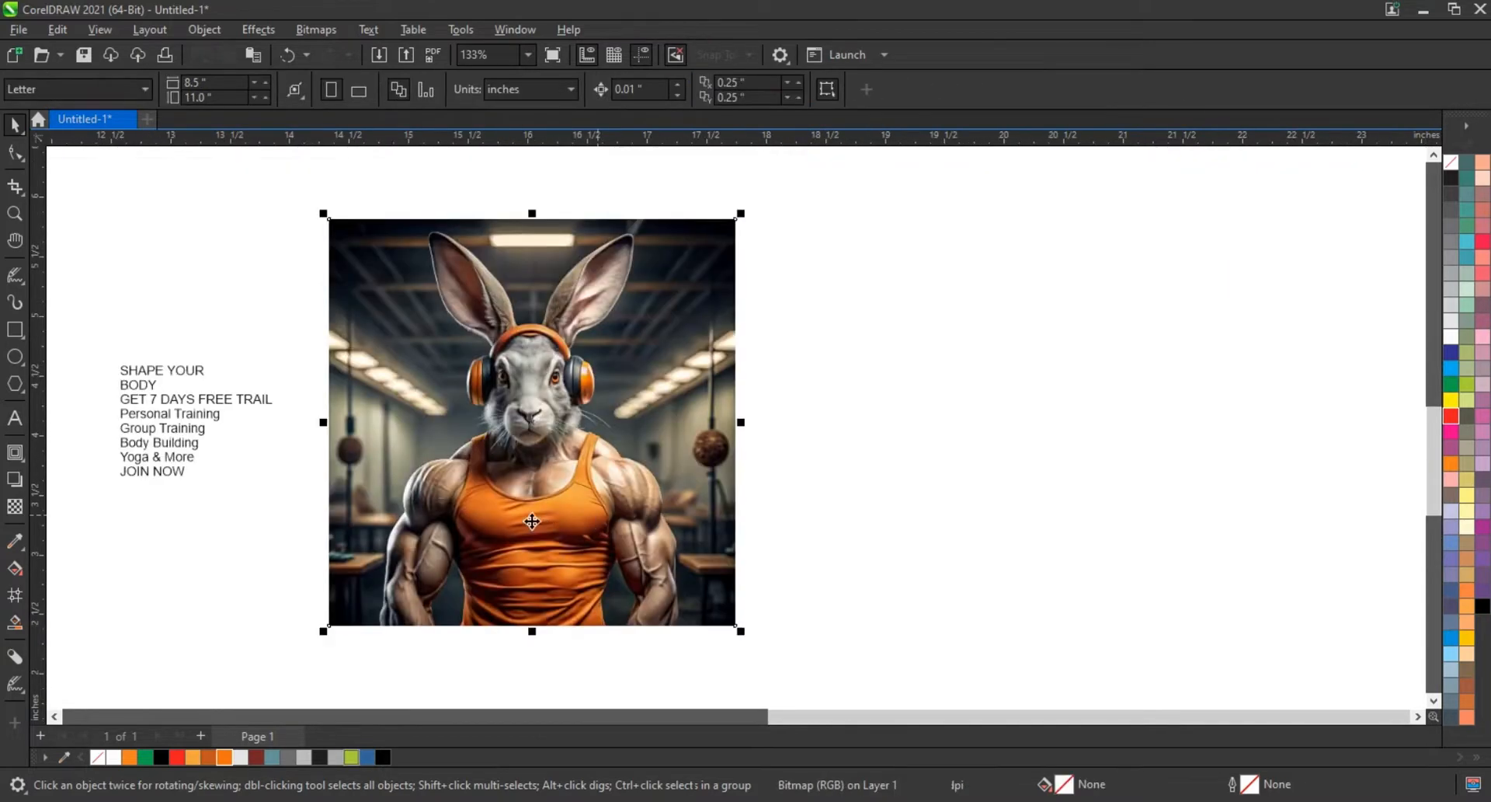
pyautogui.moveTo(532, 521); pyautogui.dragTo(984, 524)
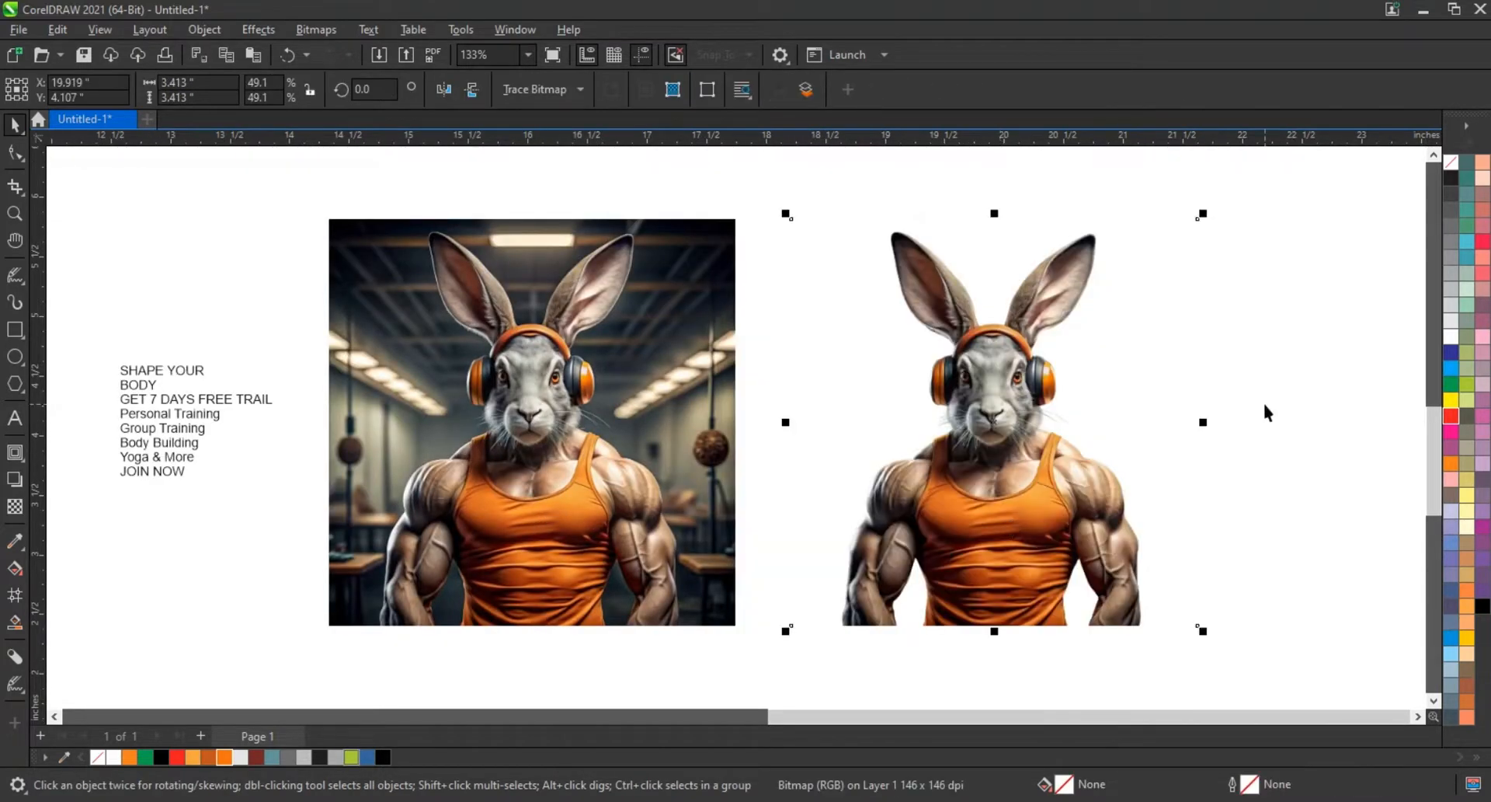
pyautogui.click(14, 418)
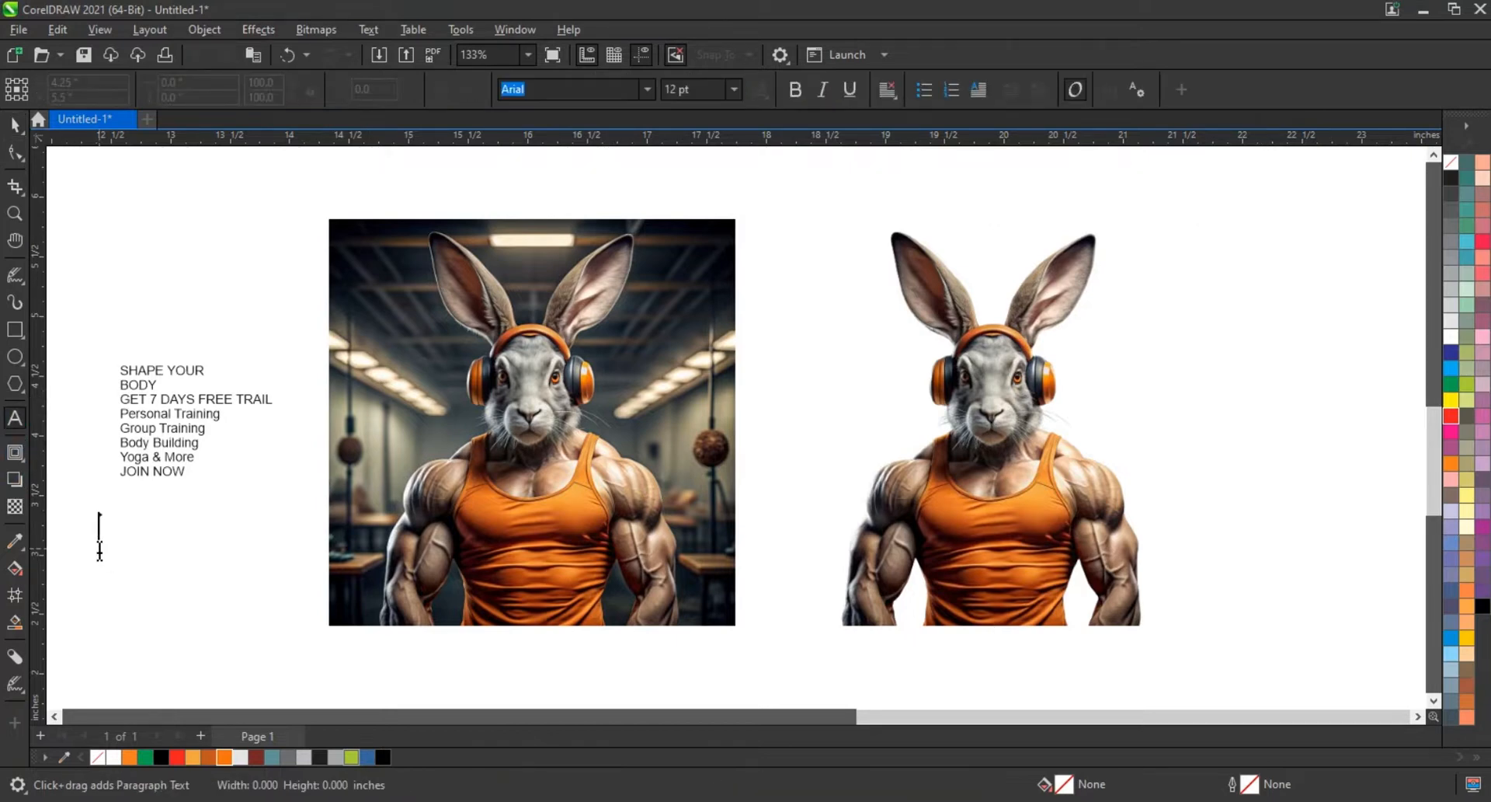
pyautogui.click(100, 550)
pyautogui.write('PNG')
pyautogui.hotkey('ctrl', 'space')
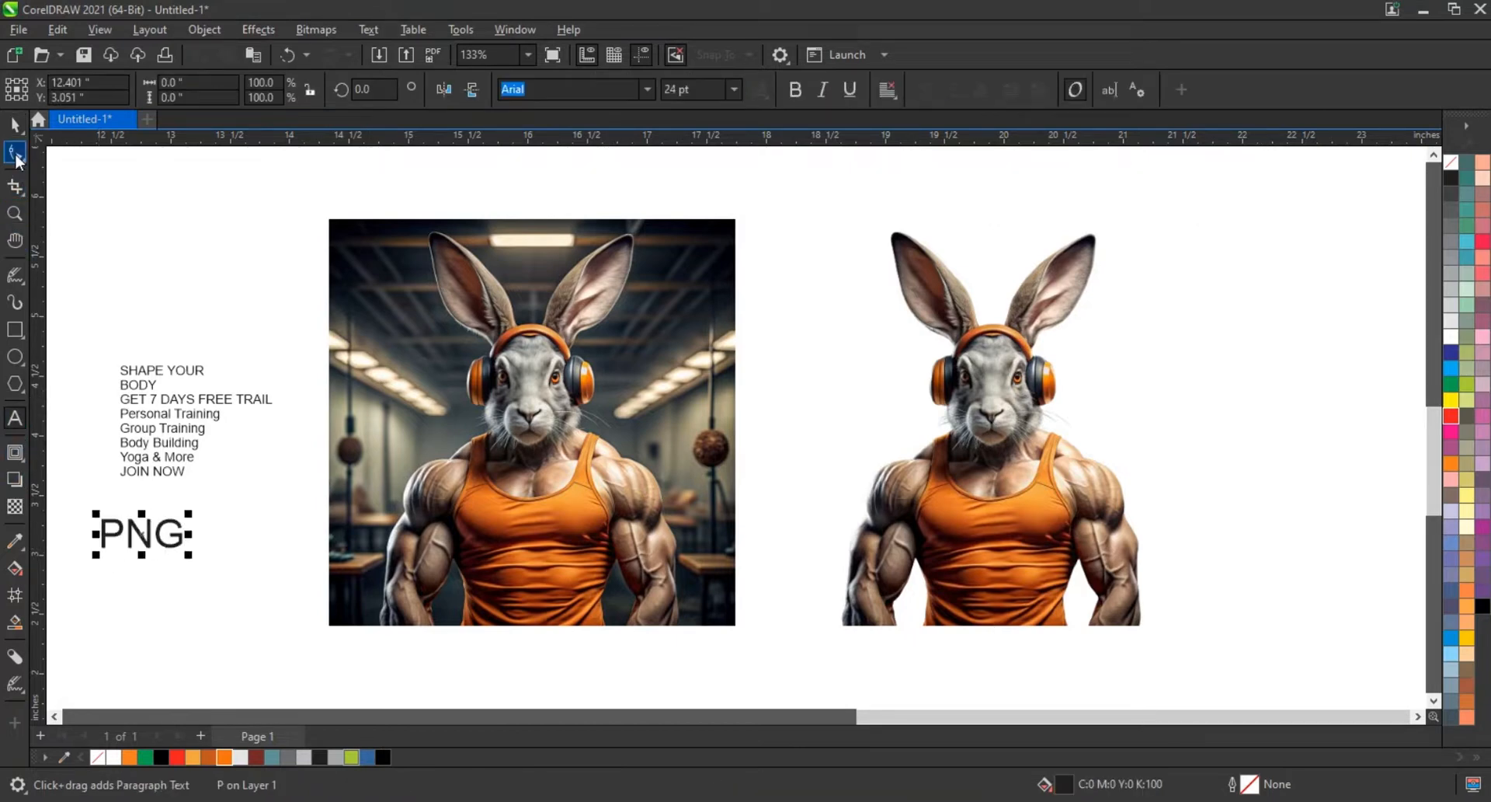
pyautogui.moveTo(147, 543); pyautogui.dragTo(990, 225)
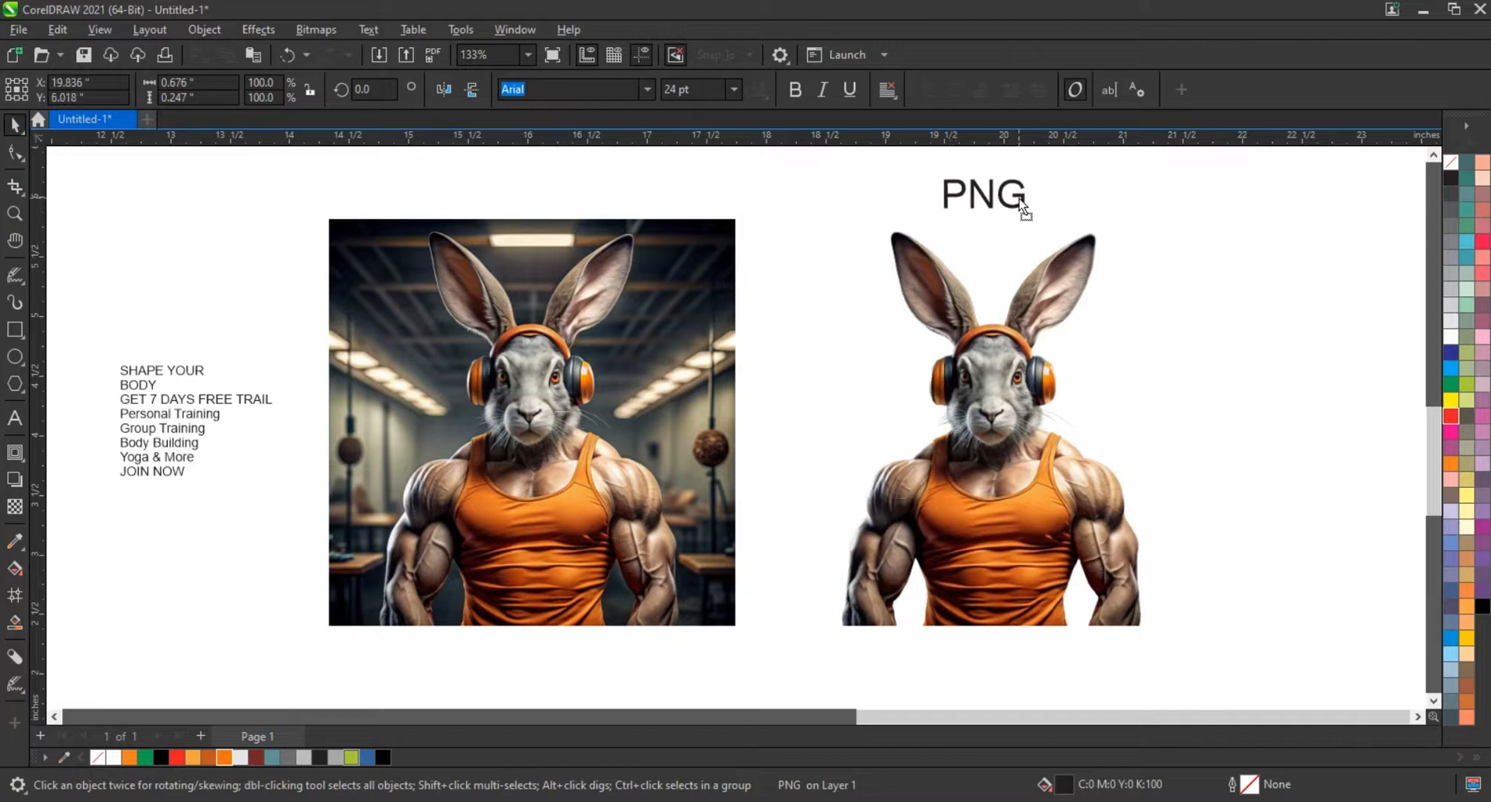
# - Align the rabbit cut-out with the gym photo on their vertical centre line so the two images stack
pyautogui.click(1179, 431)
pyautogui.click(1043, 514)
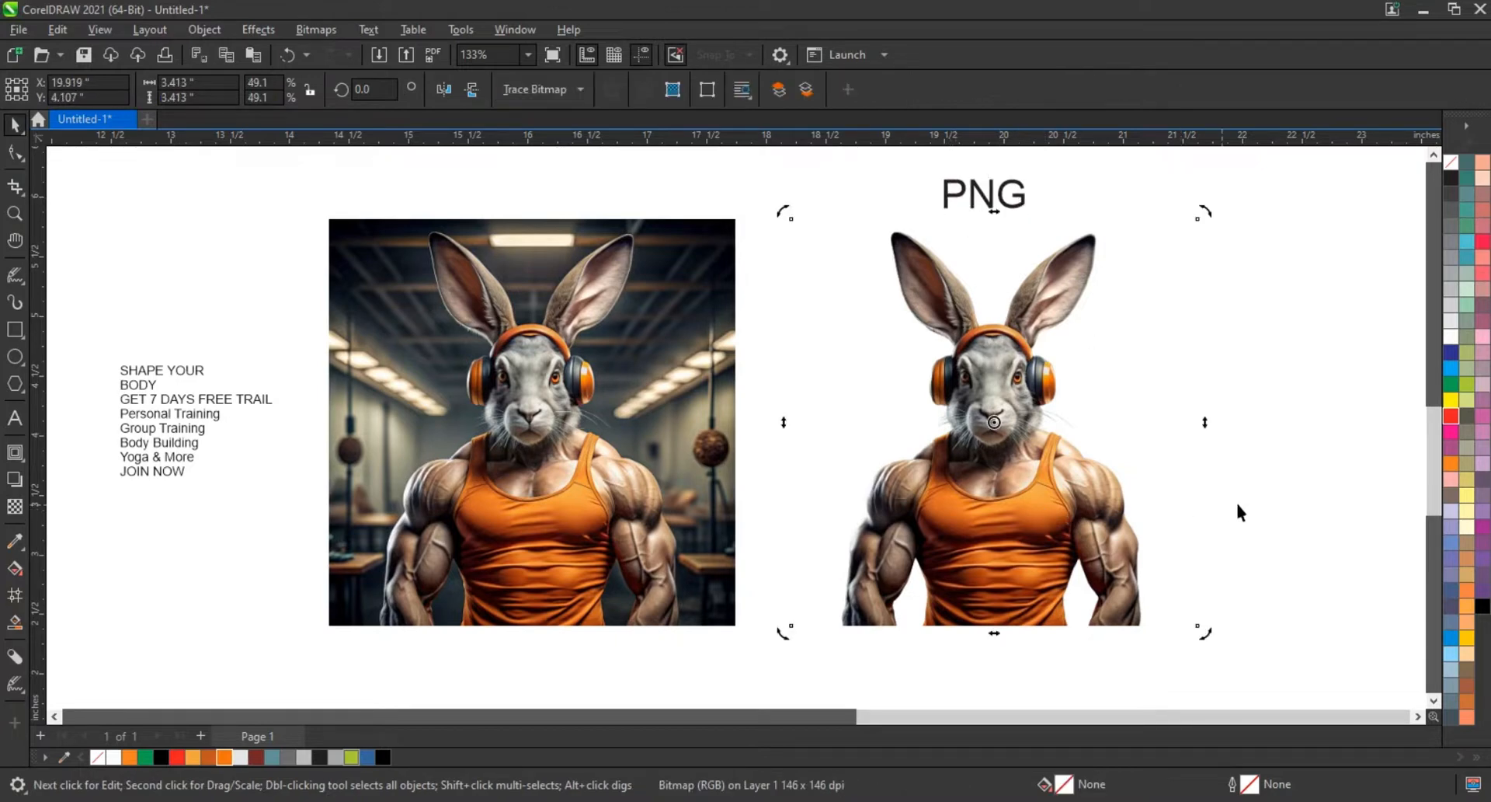
pyautogui.click(1236, 501)
pyautogui.click(1044, 525)
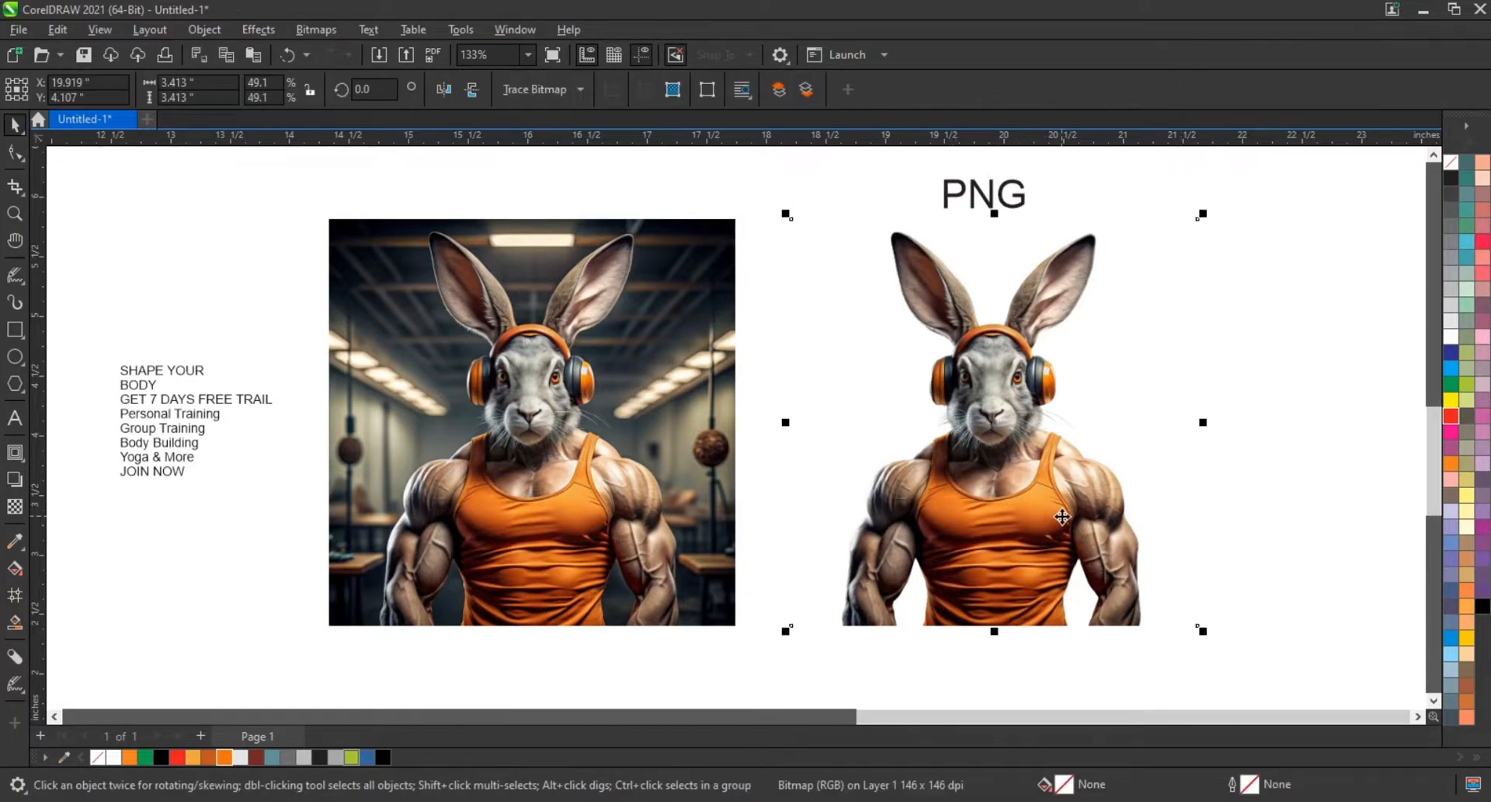
pyautogui.keyDown('shift'); pyautogui.click(620, 507); pyautogui.keyUp('shift')
pyautogui.press('c')
pyautogui.click(887, 537)
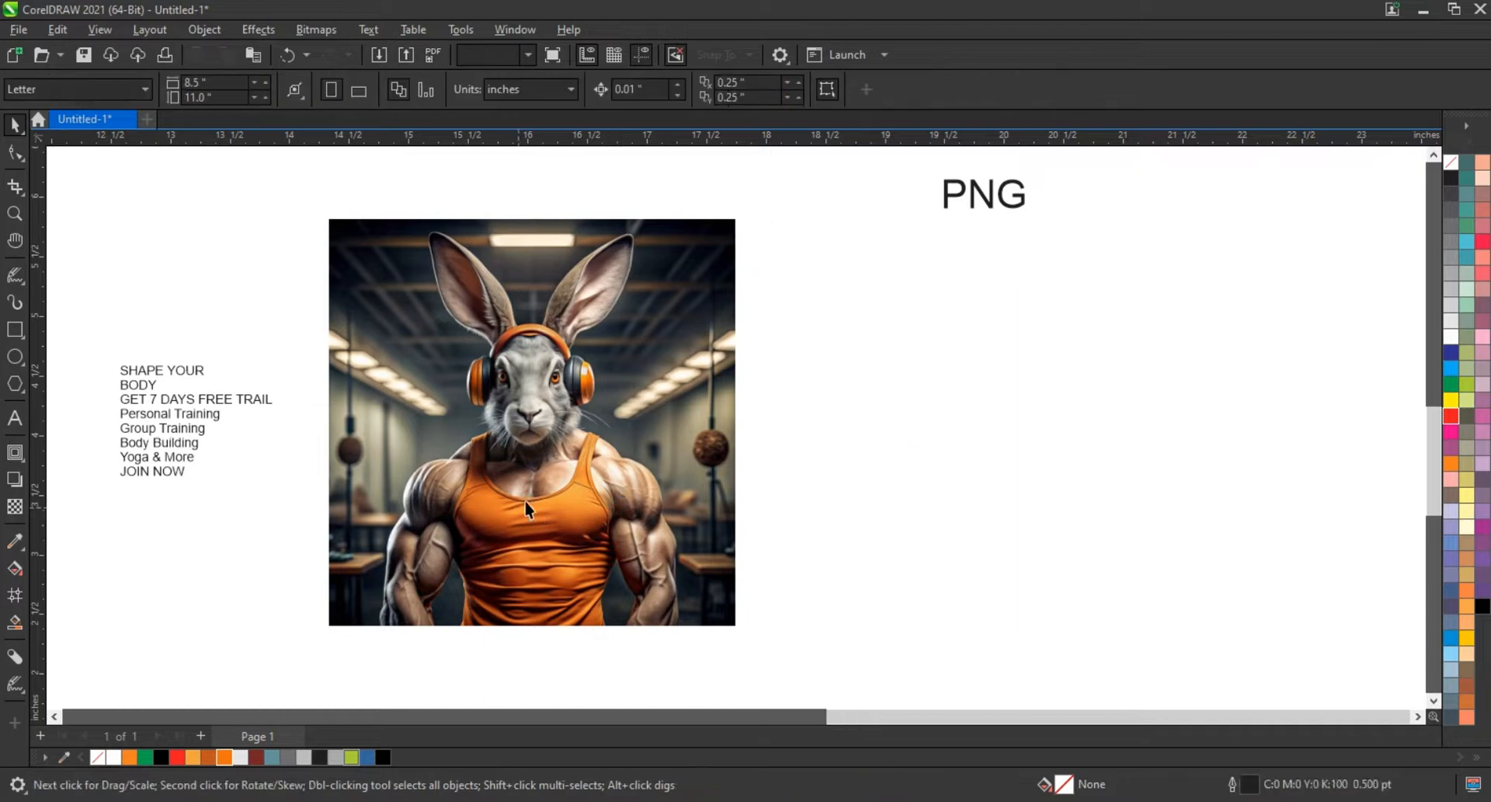
# - Try to shift the stacked rabbit image slightly, and undo the move
pyautogui.moveTo(526, 509); pyautogui.dragTo(584, 484)
pyautogui.hotkey('ctrl', 'z')
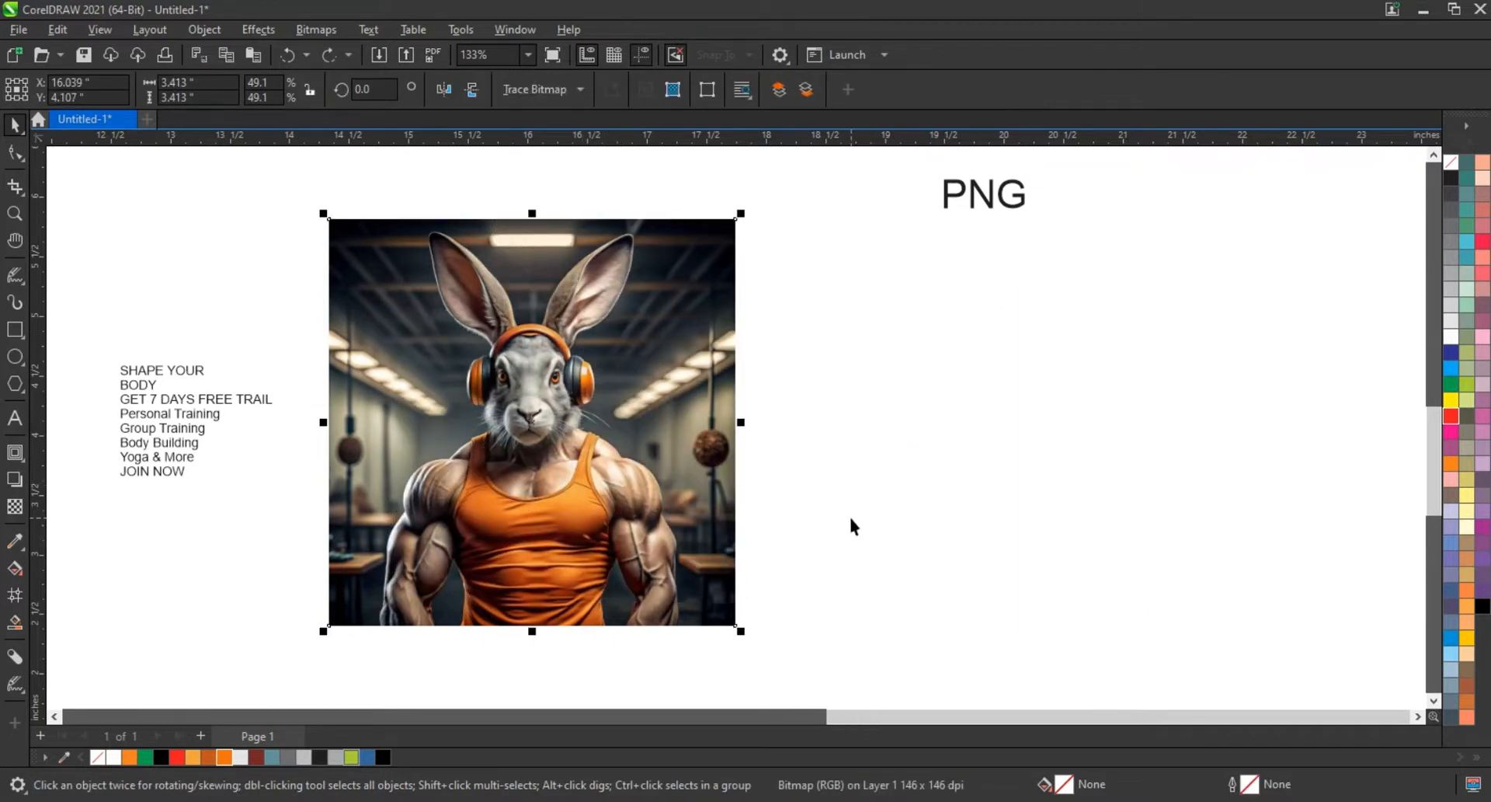
pyautogui.click(852, 517)
# - Cut the SHAPE YOUR BODY lines out of the text block and paste them above it as a separate text object
pyautogui.click(15, 214)
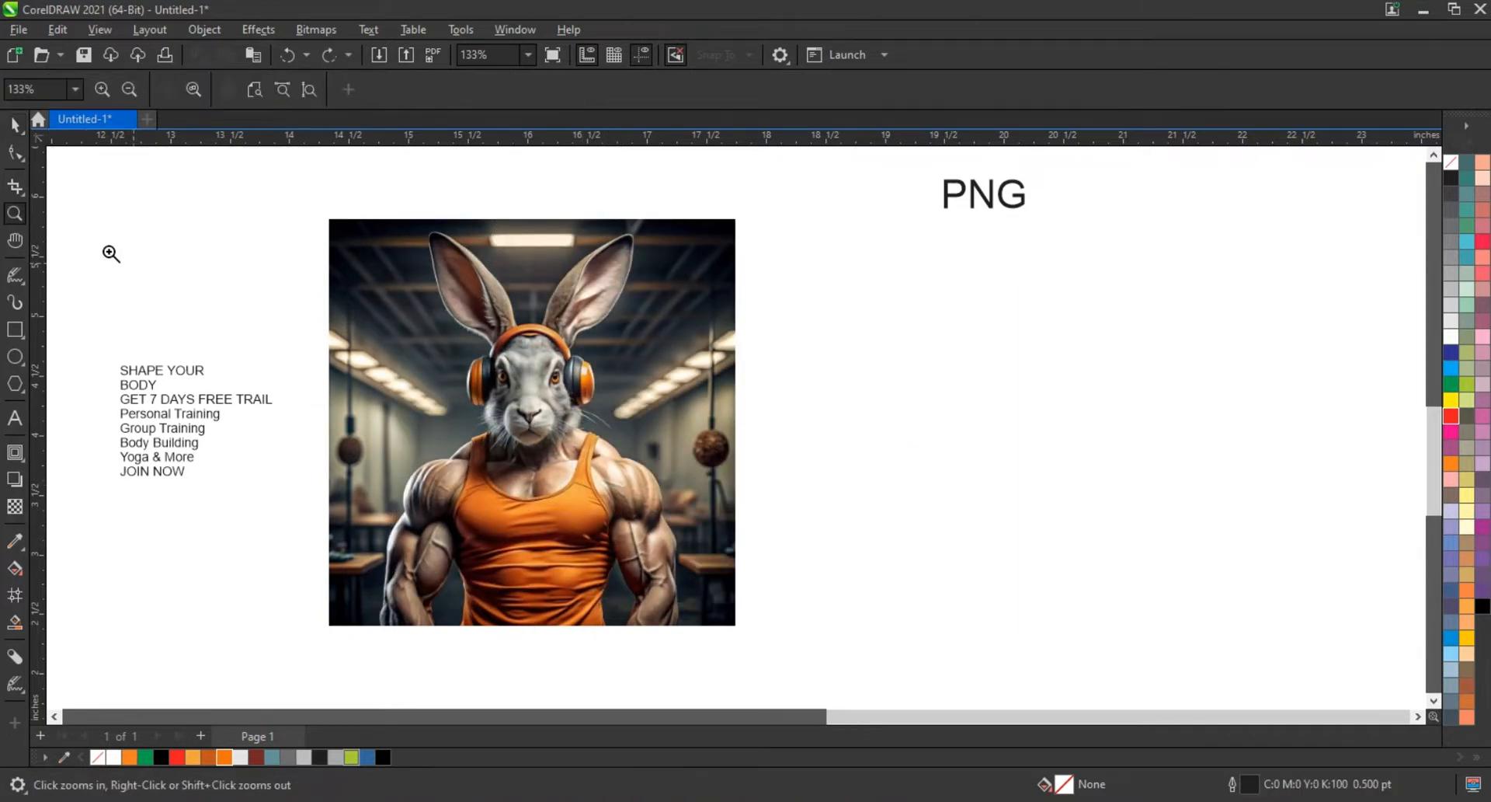
pyautogui.moveTo(89, 215); pyautogui.dragTo(851, 565)
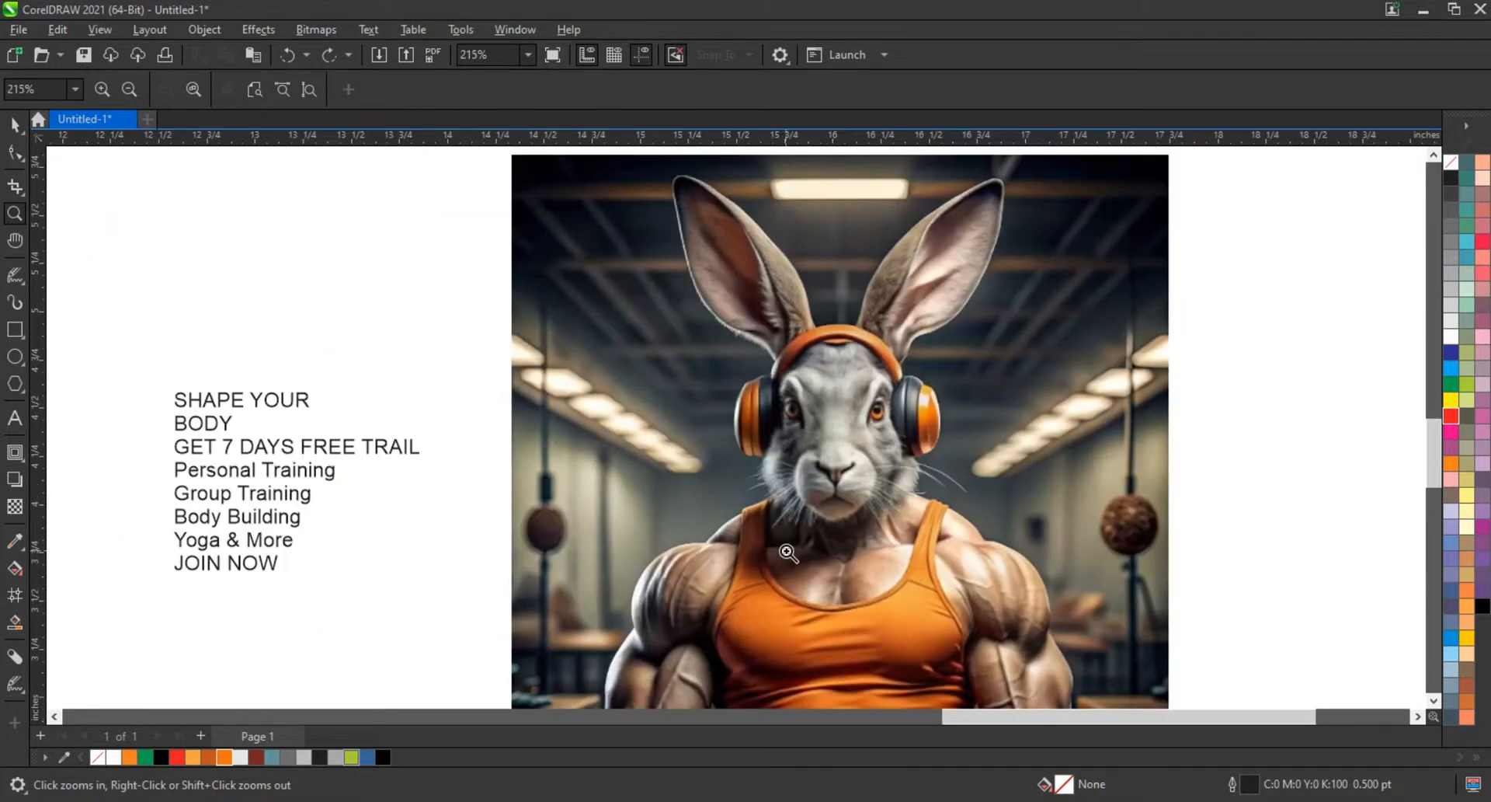
pyautogui.rightClick(786, 556)
pyautogui.moveTo(458, 345); pyautogui.dragTo(1051, 678)
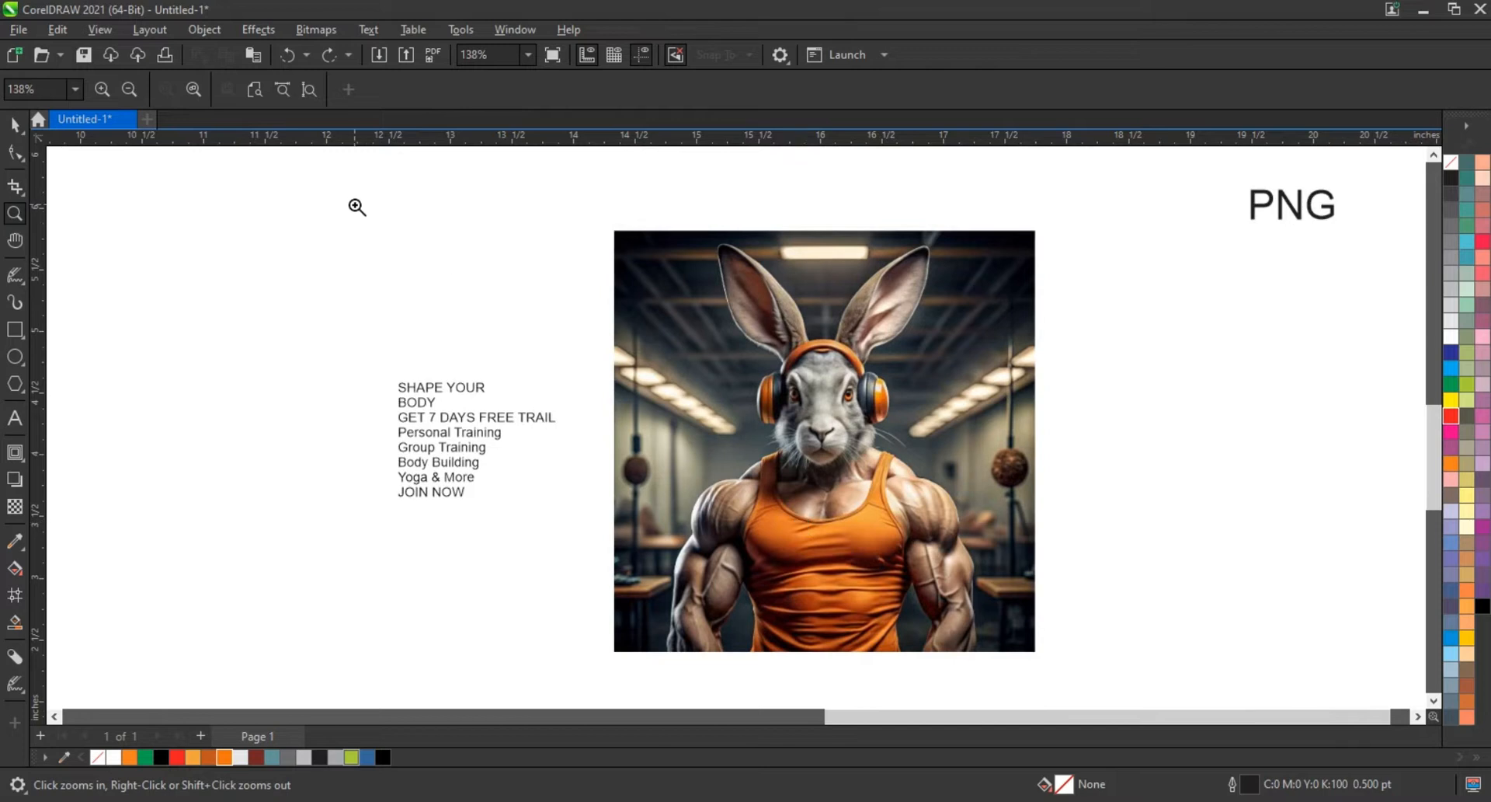
pyautogui.moveTo(356, 206); pyautogui.dragTo(1126, 661)
pyautogui.click(15, 124)
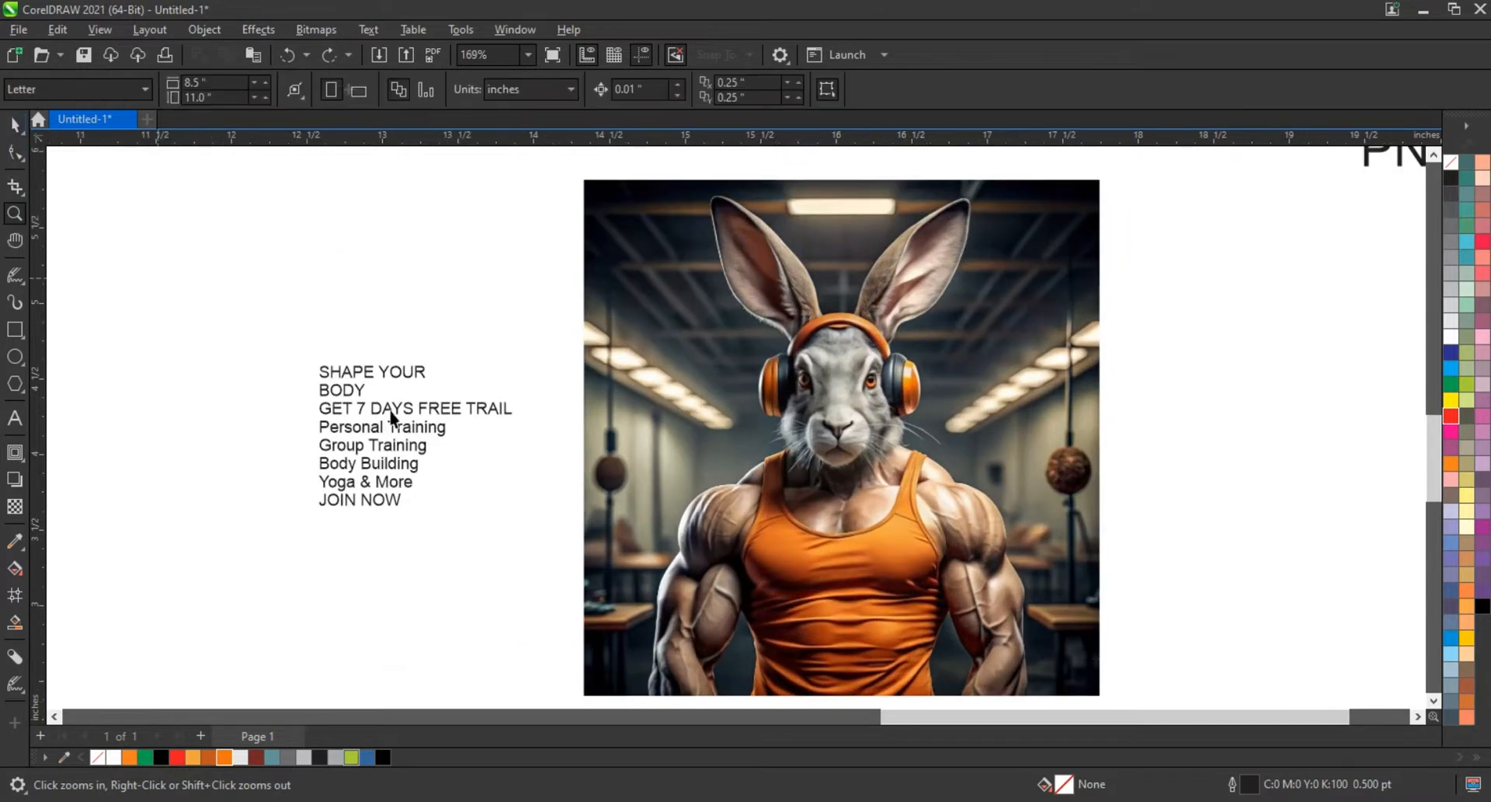
pyautogui.click(360, 385)
pyautogui.click(16, 419)
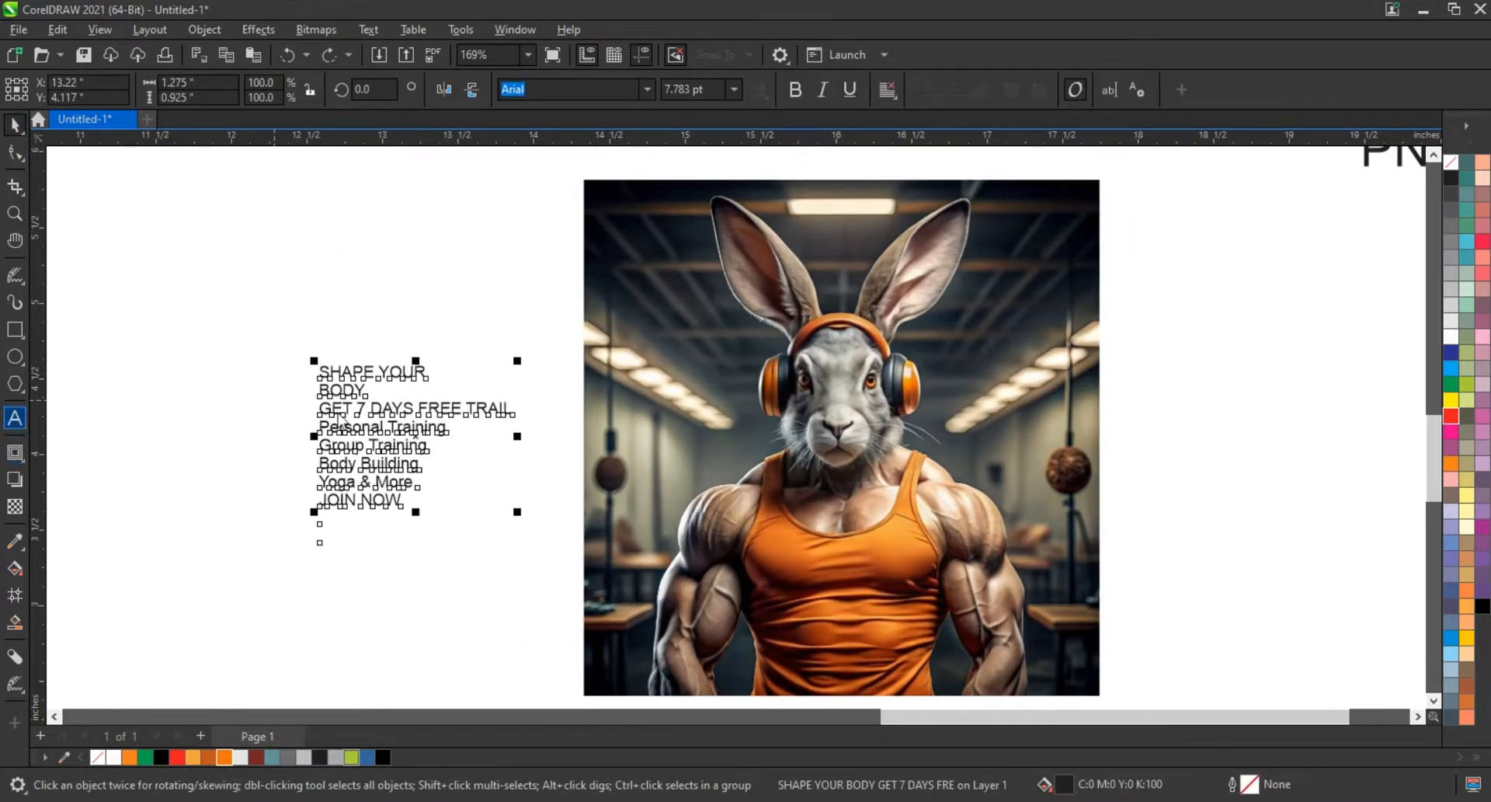
pyautogui.moveTo(373, 391); pyautogui.dragTo(303, 361)
pyautogui.hotkey('ctrl', 'c')
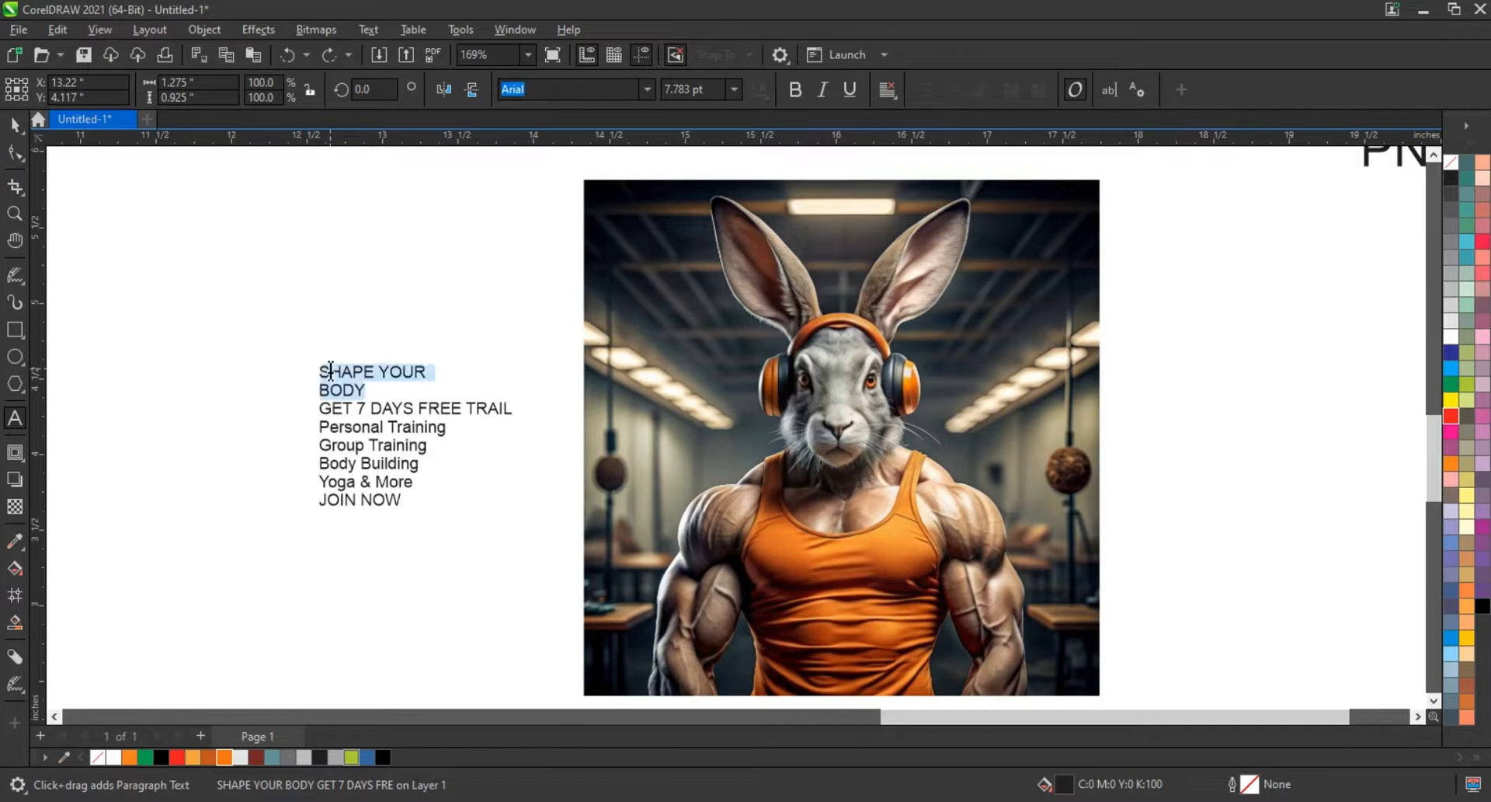
pyautogui.rightClick(329, 367)
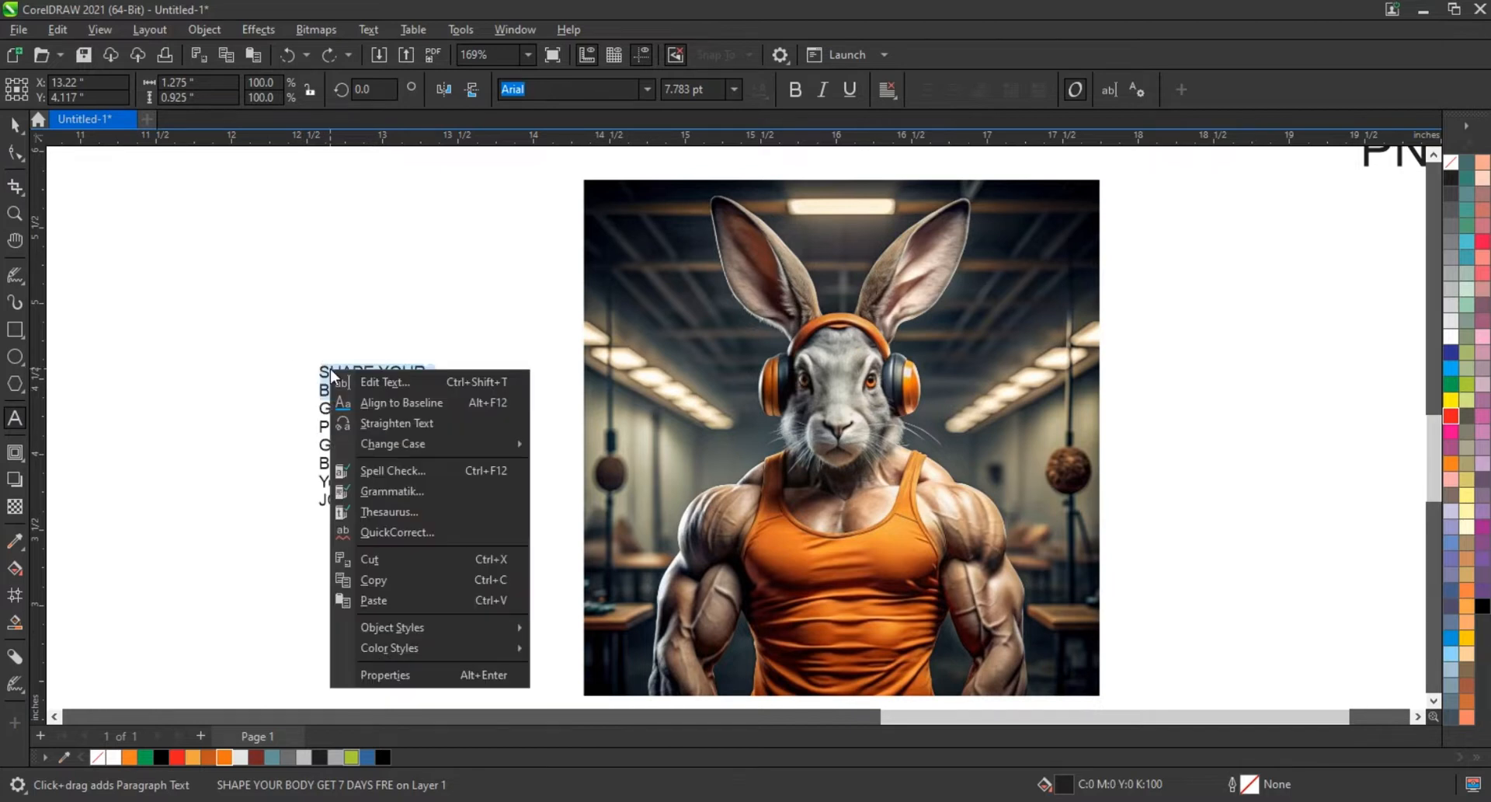
pyautogui.click(369, 553)
pyautogui.click(300, 282)
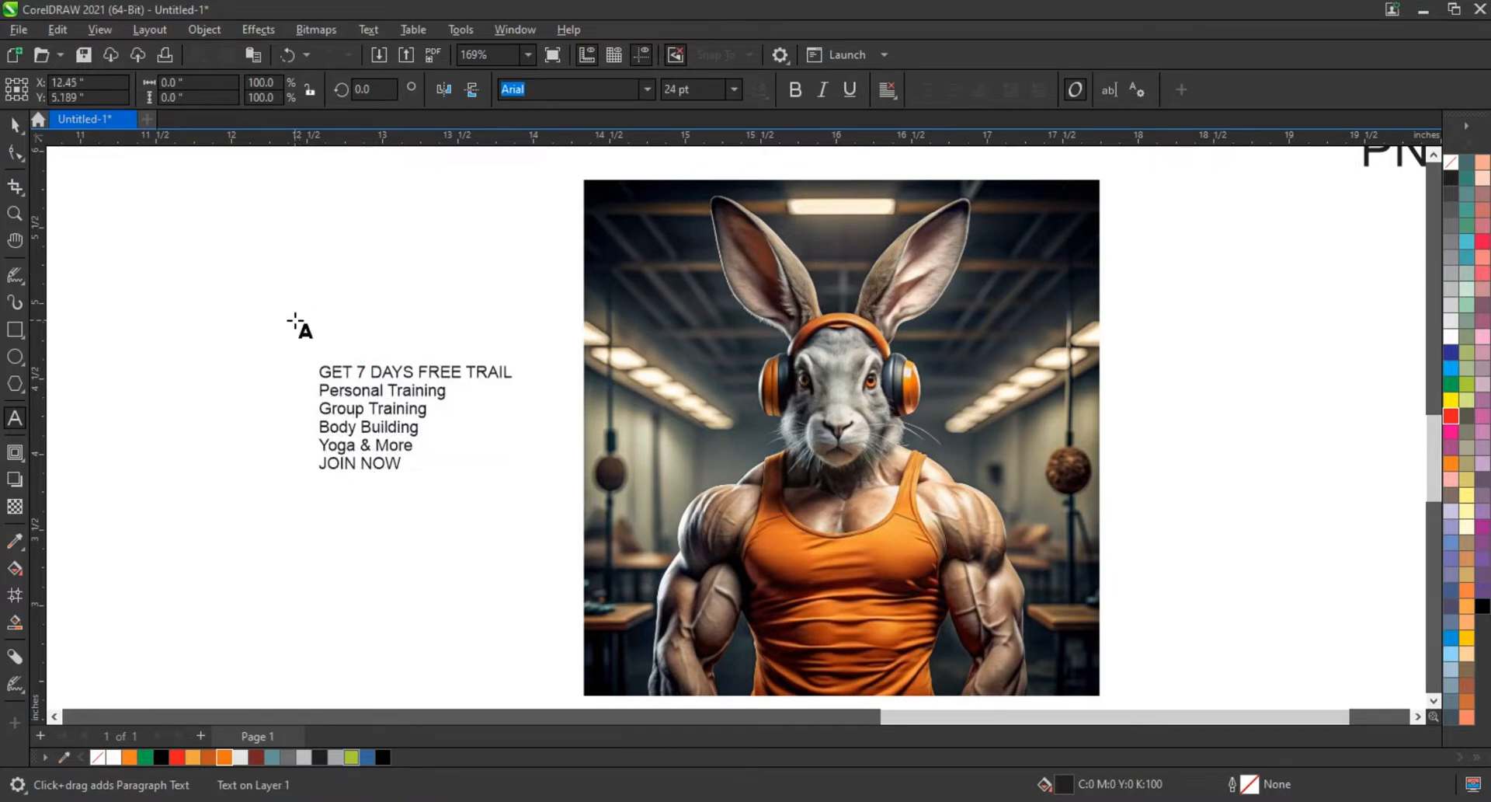
pyautogui.hotkey('ctrl', 'v')
# - Set the SHAPE YOUR BODY heading in the Futura-Black font and enlarge it to about 14.3 pt
pyautogui.click(14, 125)
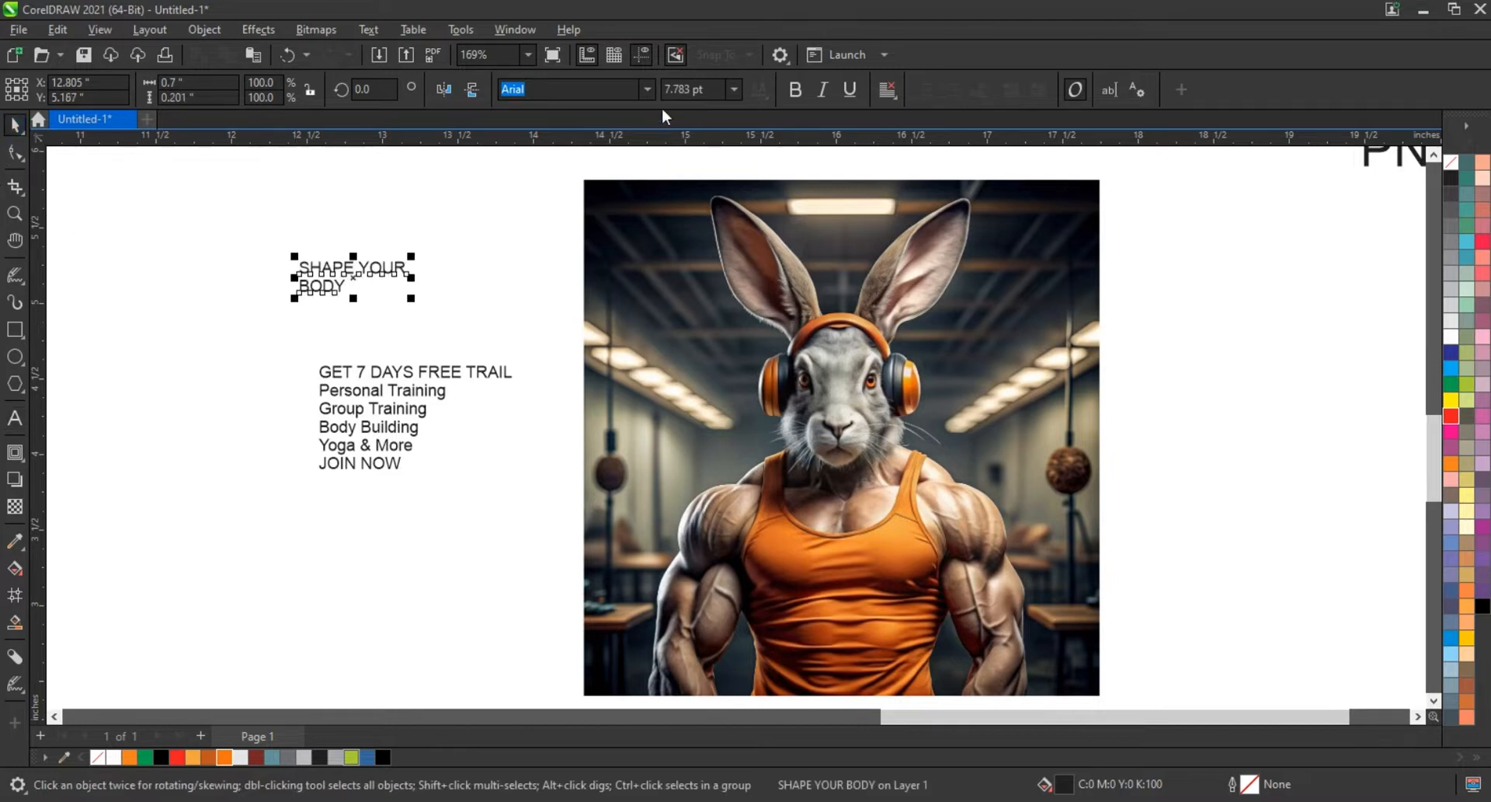
pyautogui.click(647, 90)
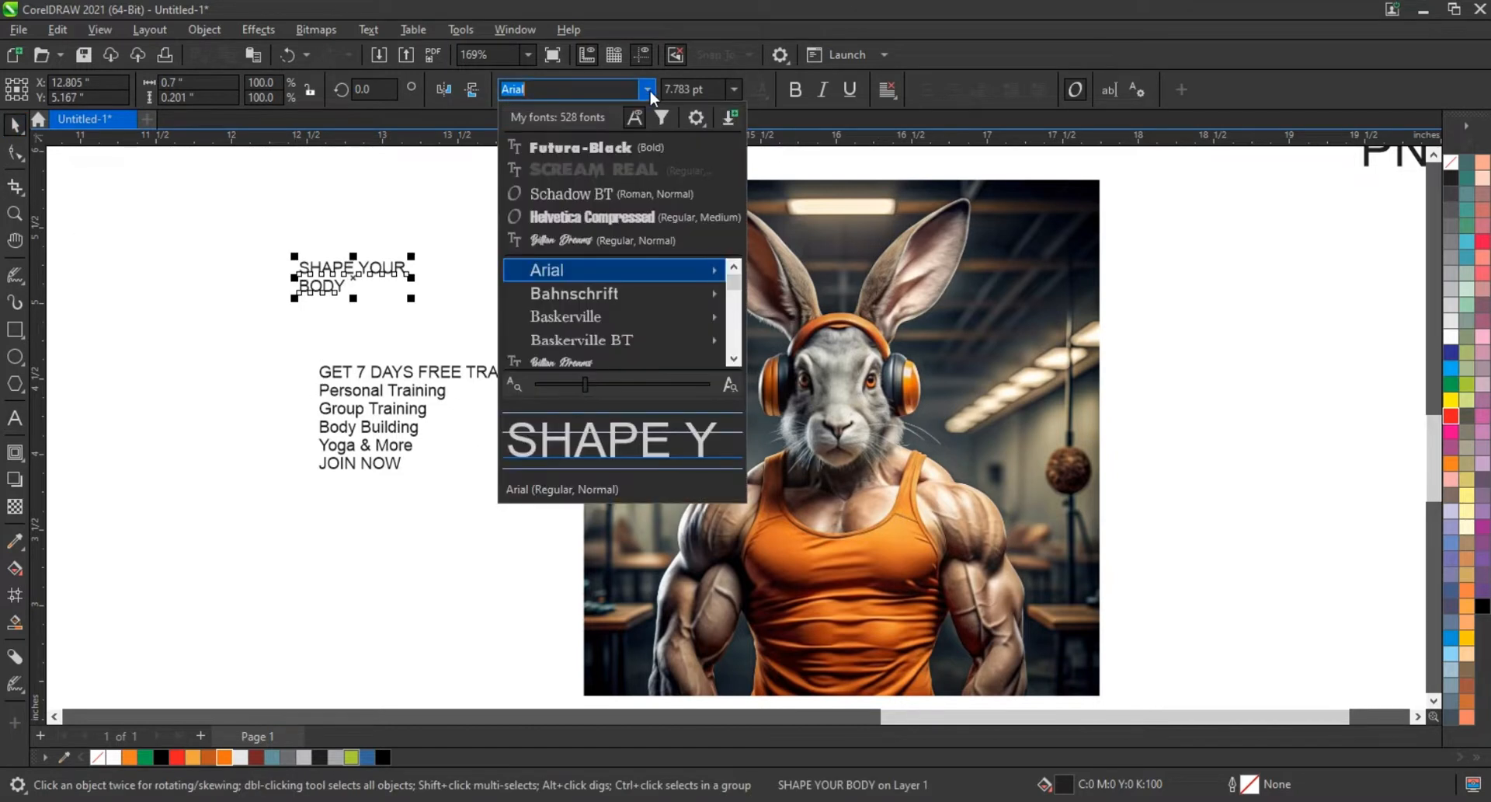
pyautogui.click(617, 147)
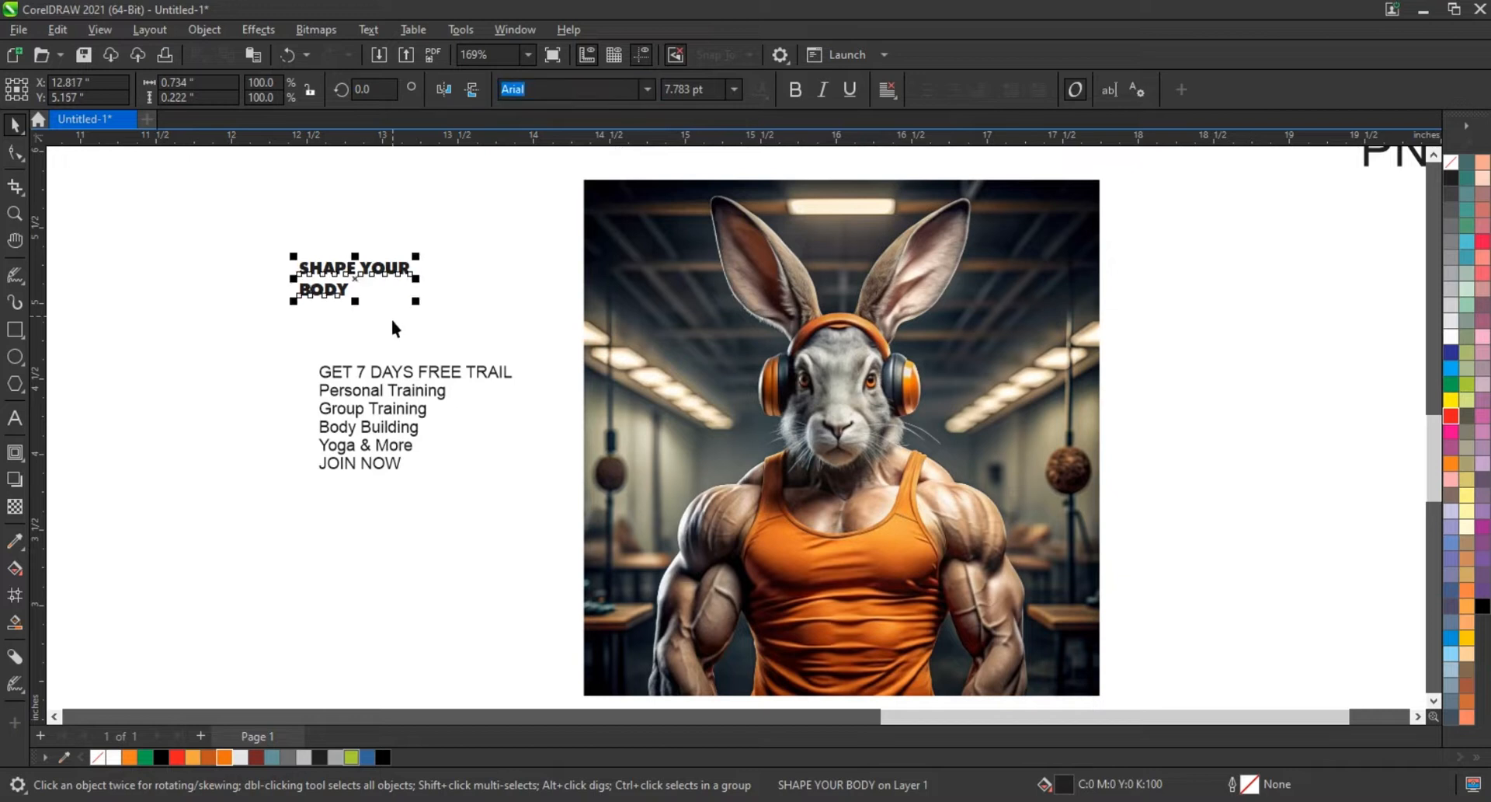
pyautogui.moveTo(414, 309); pyautogui.dragTo(510, 361)
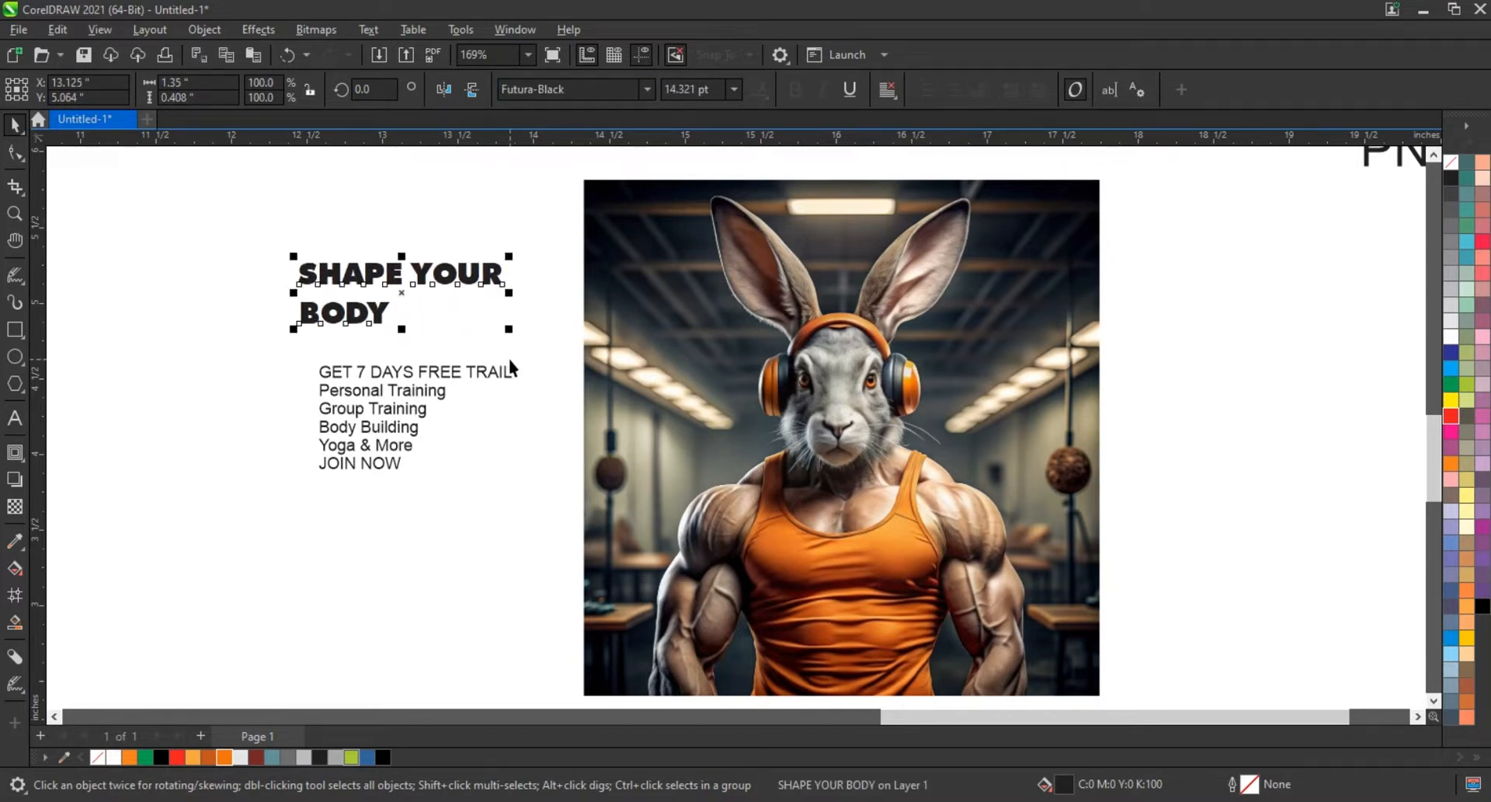
# - Break the heading into separate lines and place BODY over the rabbit's ears at about 62.3 pt with a white fill
pyautogui.hotkey('ctrl', 'k')
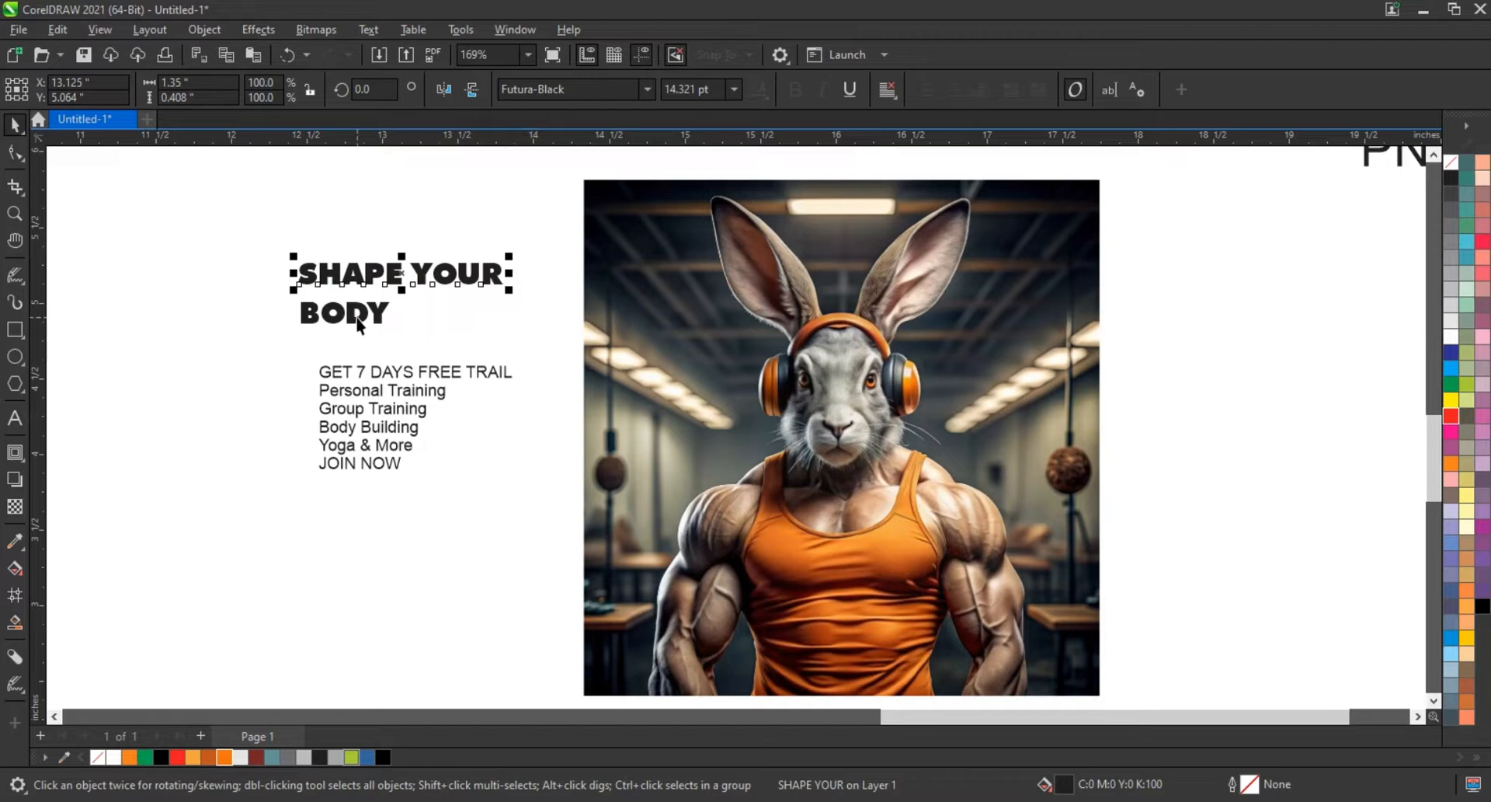
pyautogui.click(360, 319)
pyautogui.moveTo(397, 336); pyautogui.dragTo(883, 315)
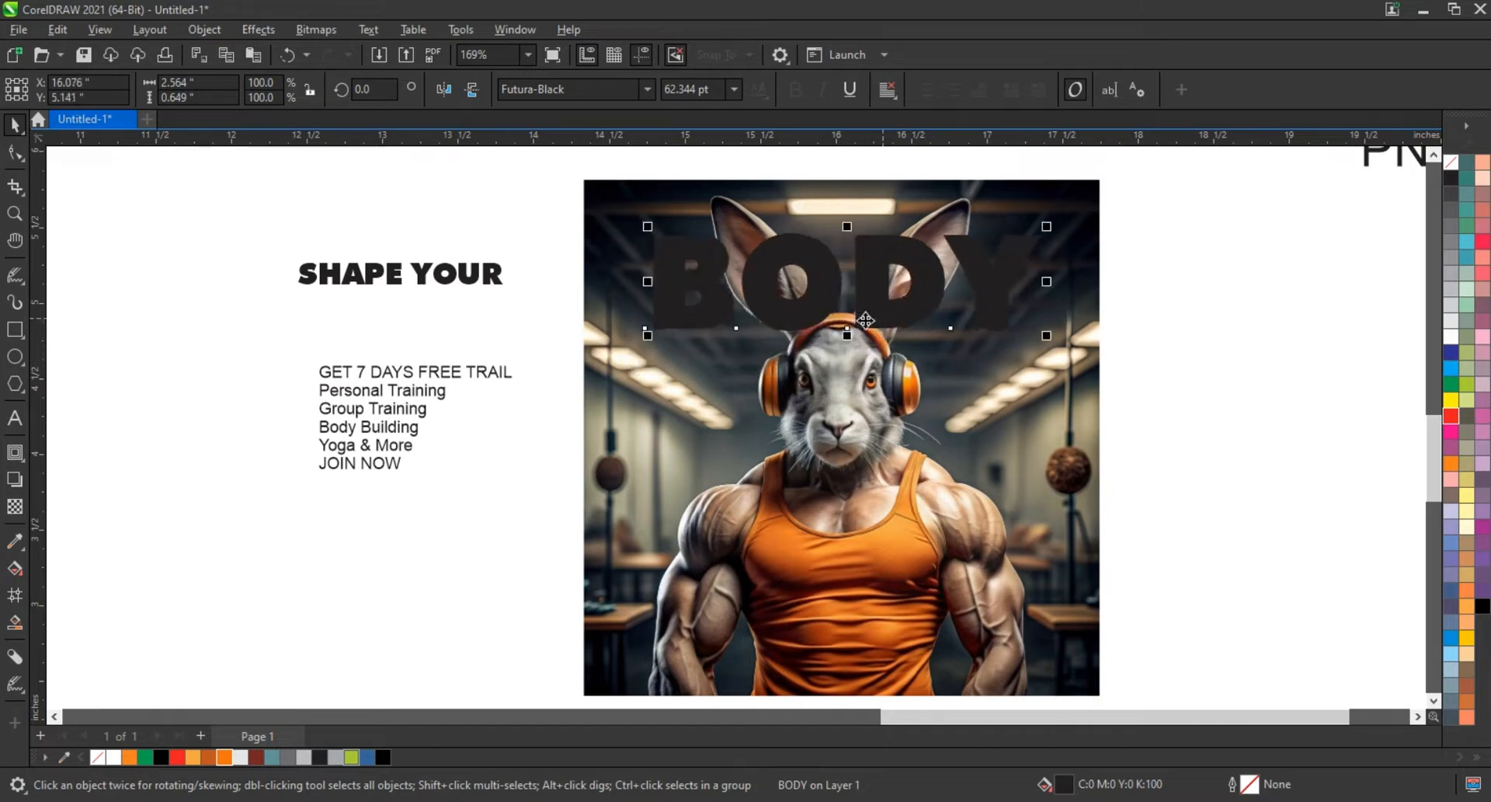
pyautogui.click(1455, 337)
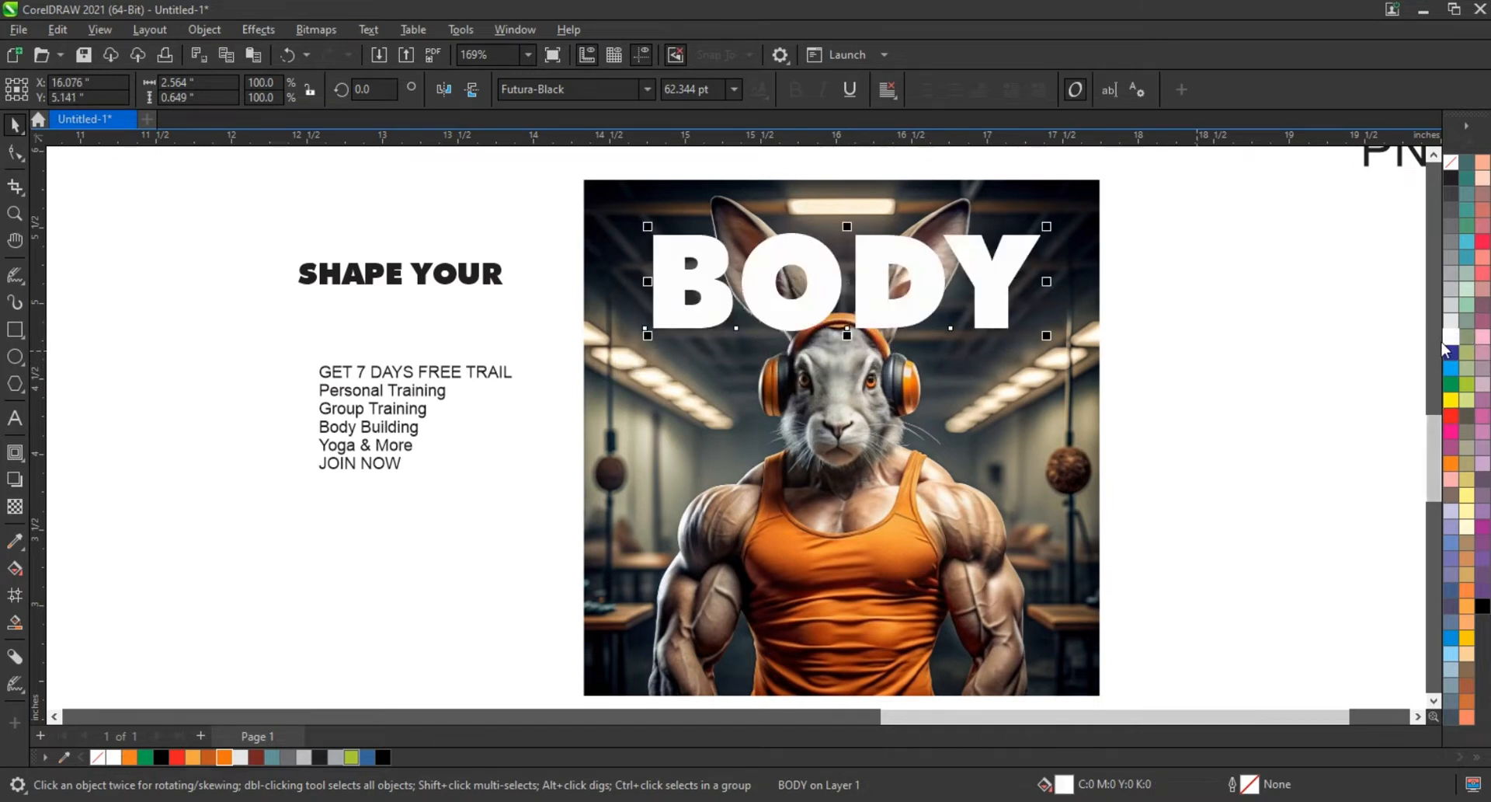
# - Send the white BODY text one level back, between the rabbit cut-out and the gym photo
pyautogui.press('pagedown')
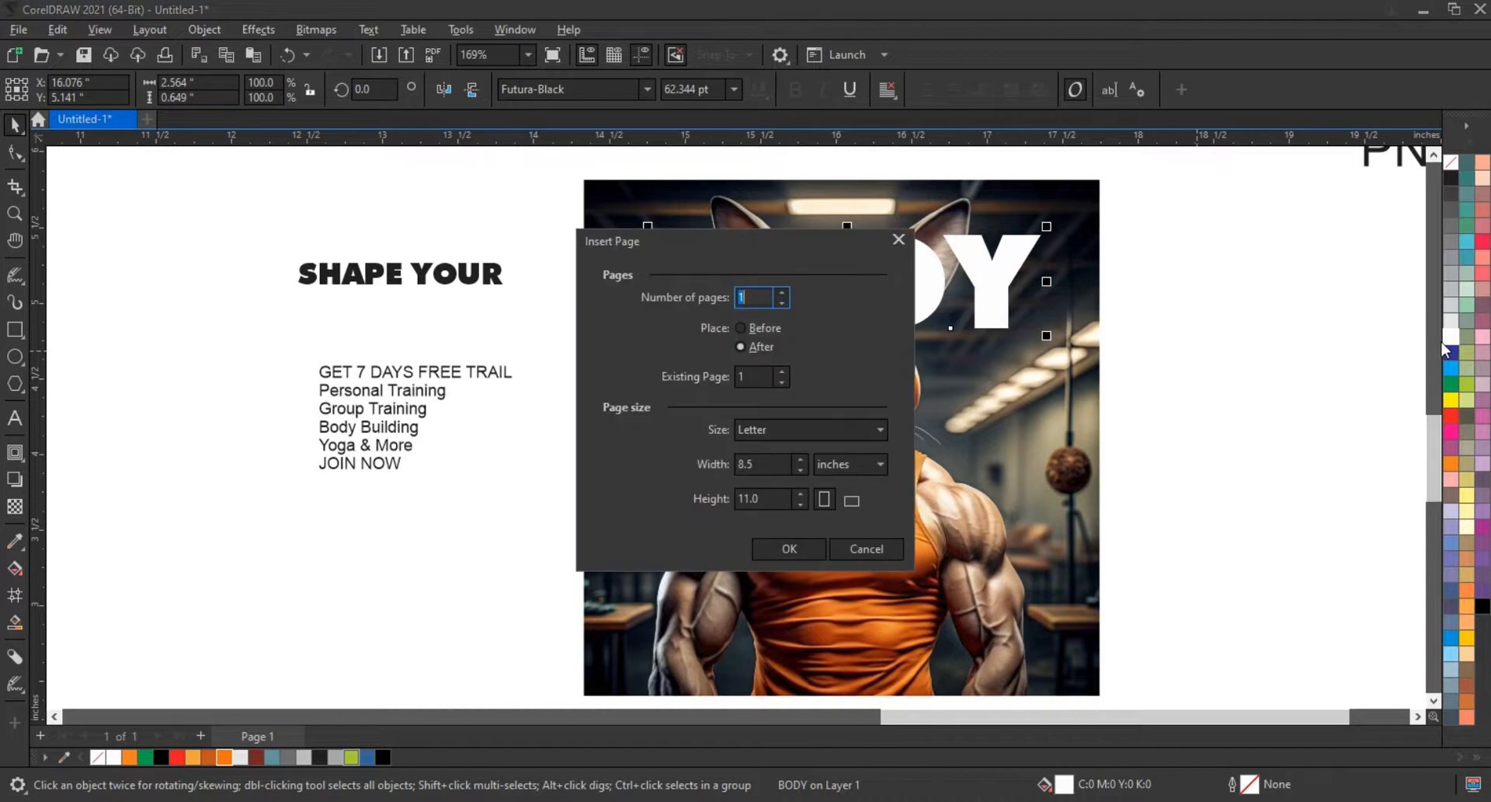
pyautogui.click(888, 542)
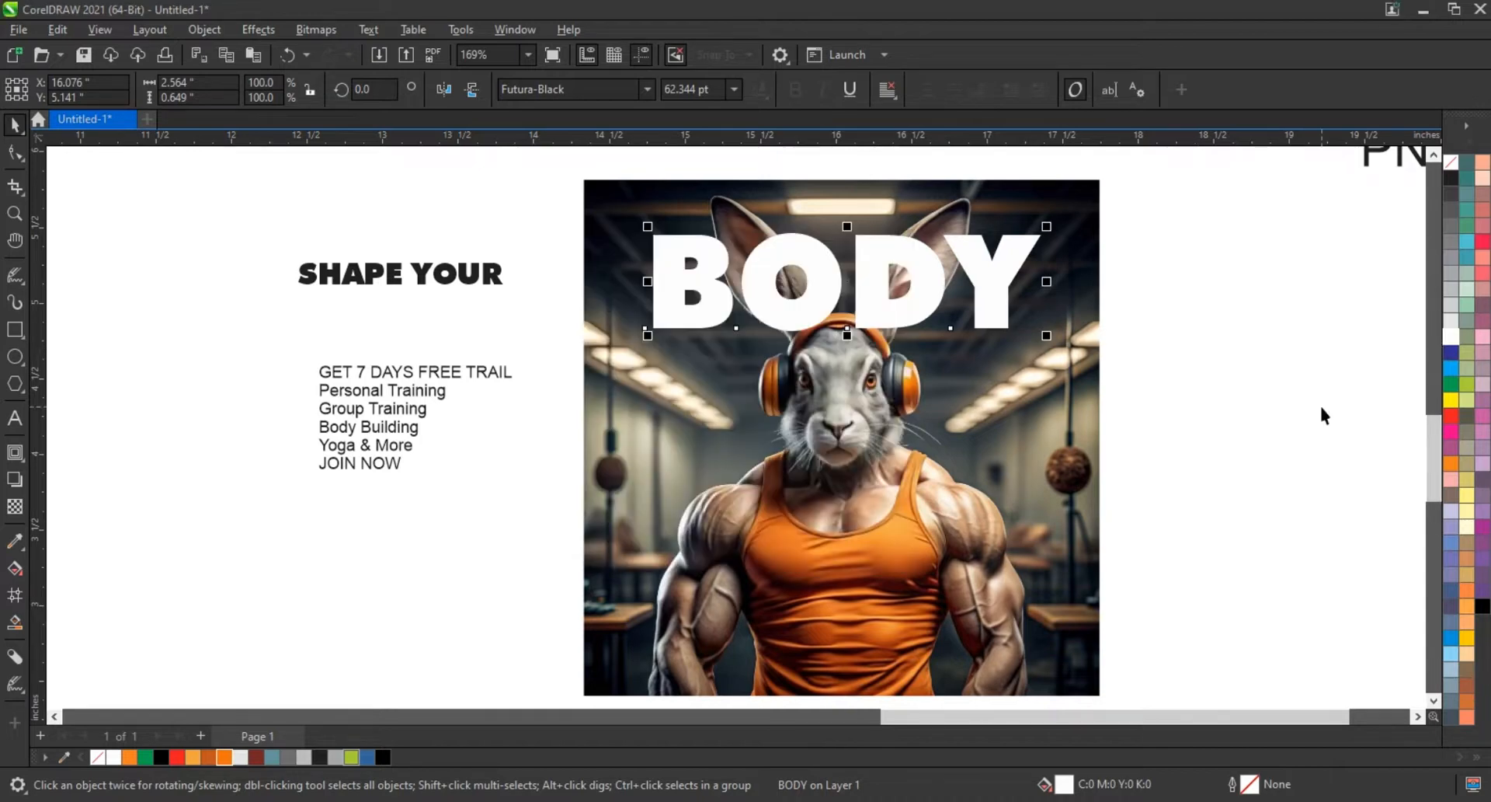
pyautogui.hotkey('ctrl', 'pagedown')
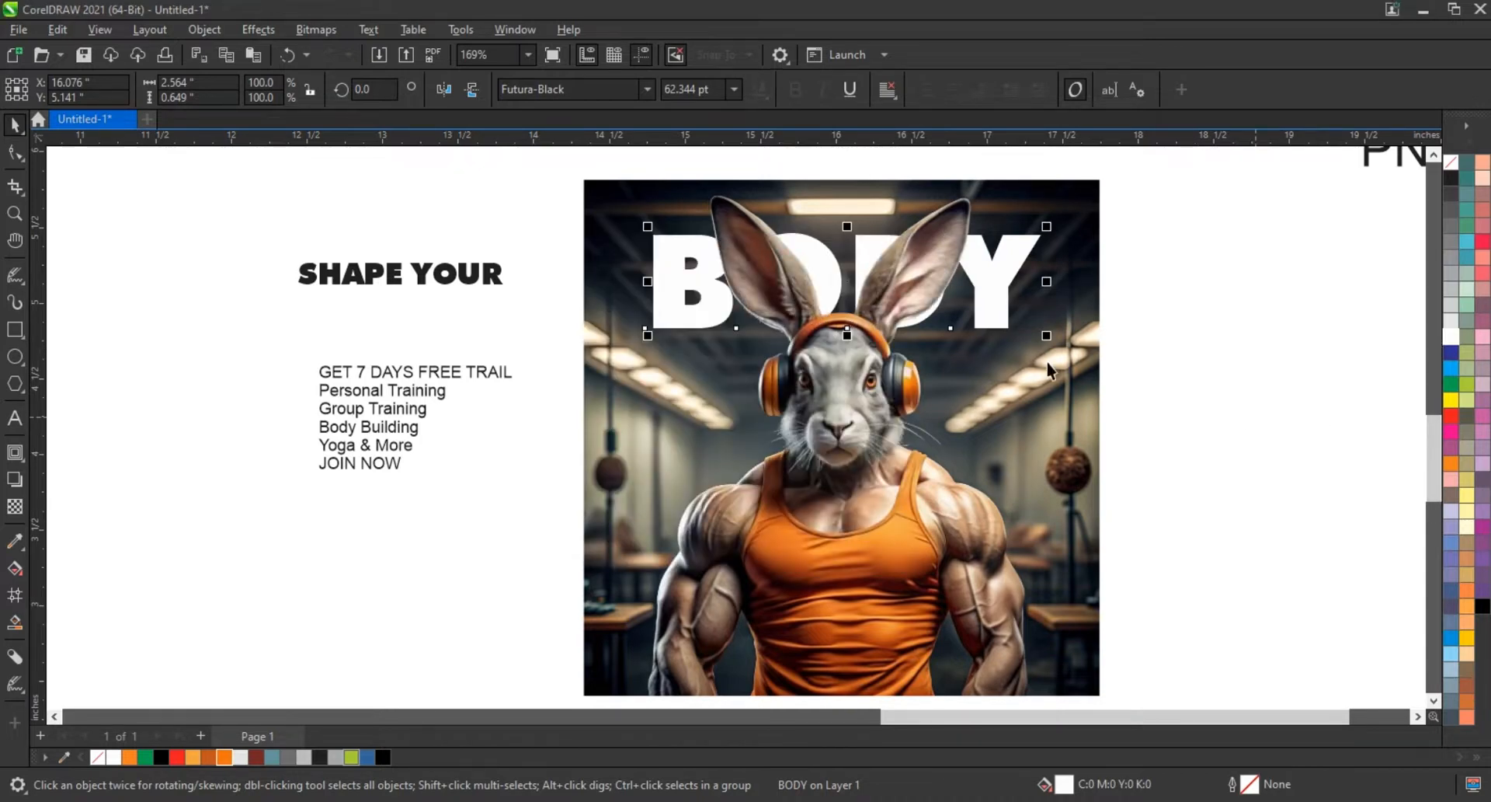
# - Resize BODY to about 66.2 pt and position it behind the rabbit's ears, just above the headphones
pyautogui.moveTo(1047, 336); pyautogui.dragTo(1080, 361)
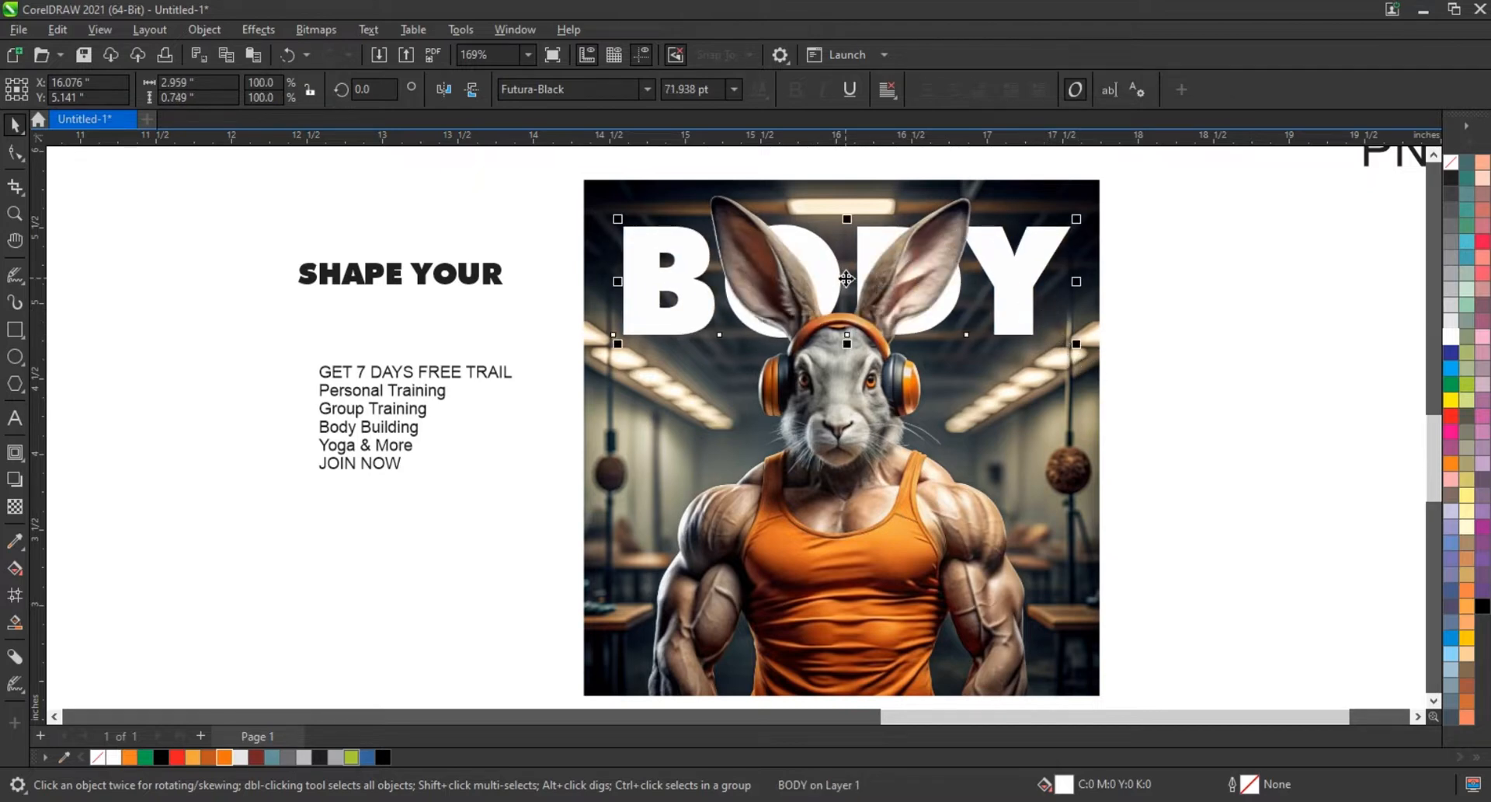
pyautogui.moveTo(846, 277); pyautogui.dragTo(842, 305)
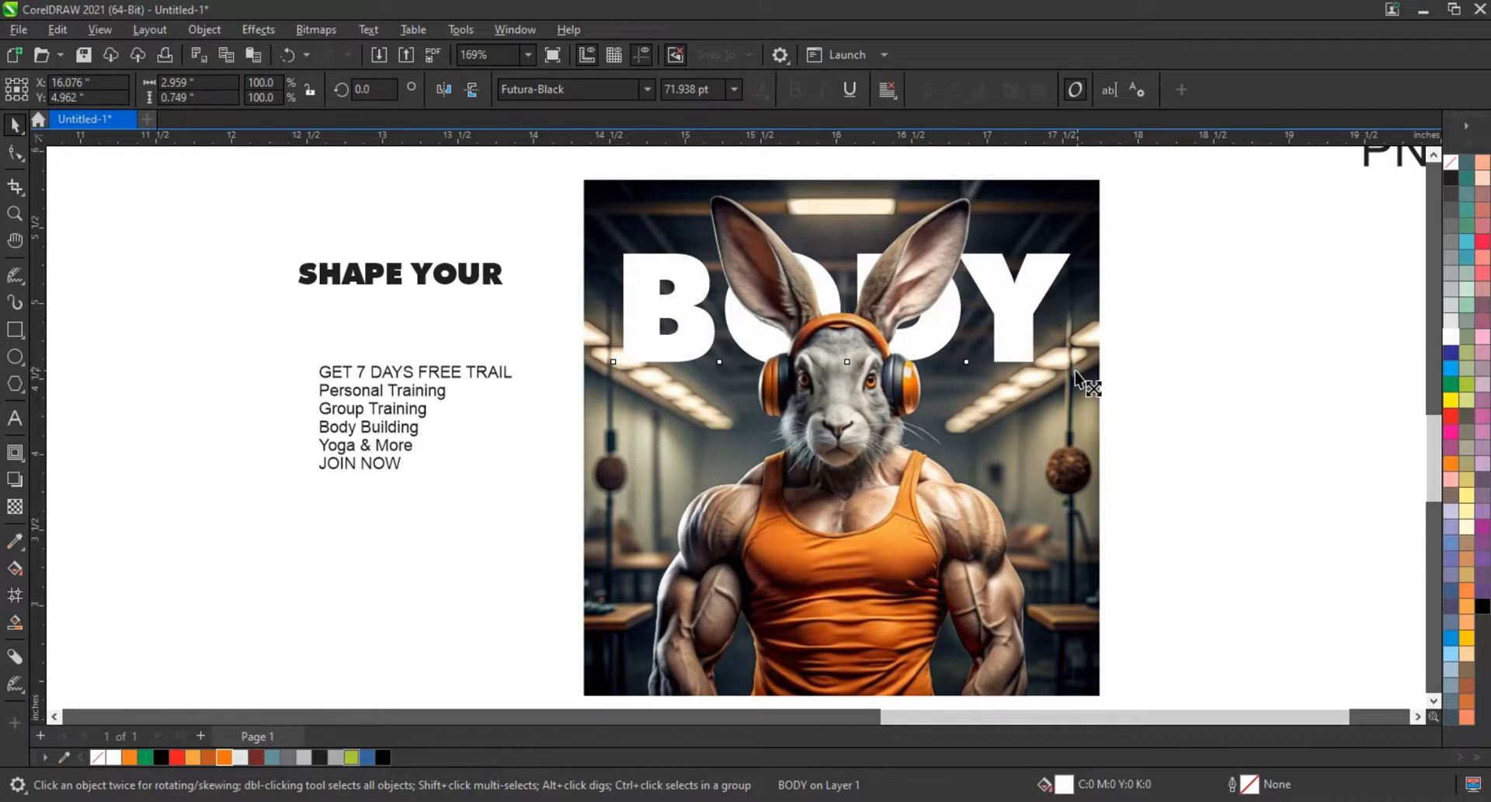
pyautogui.moveTo(1078, 376); pyautogui.dragTo(1061, 372)
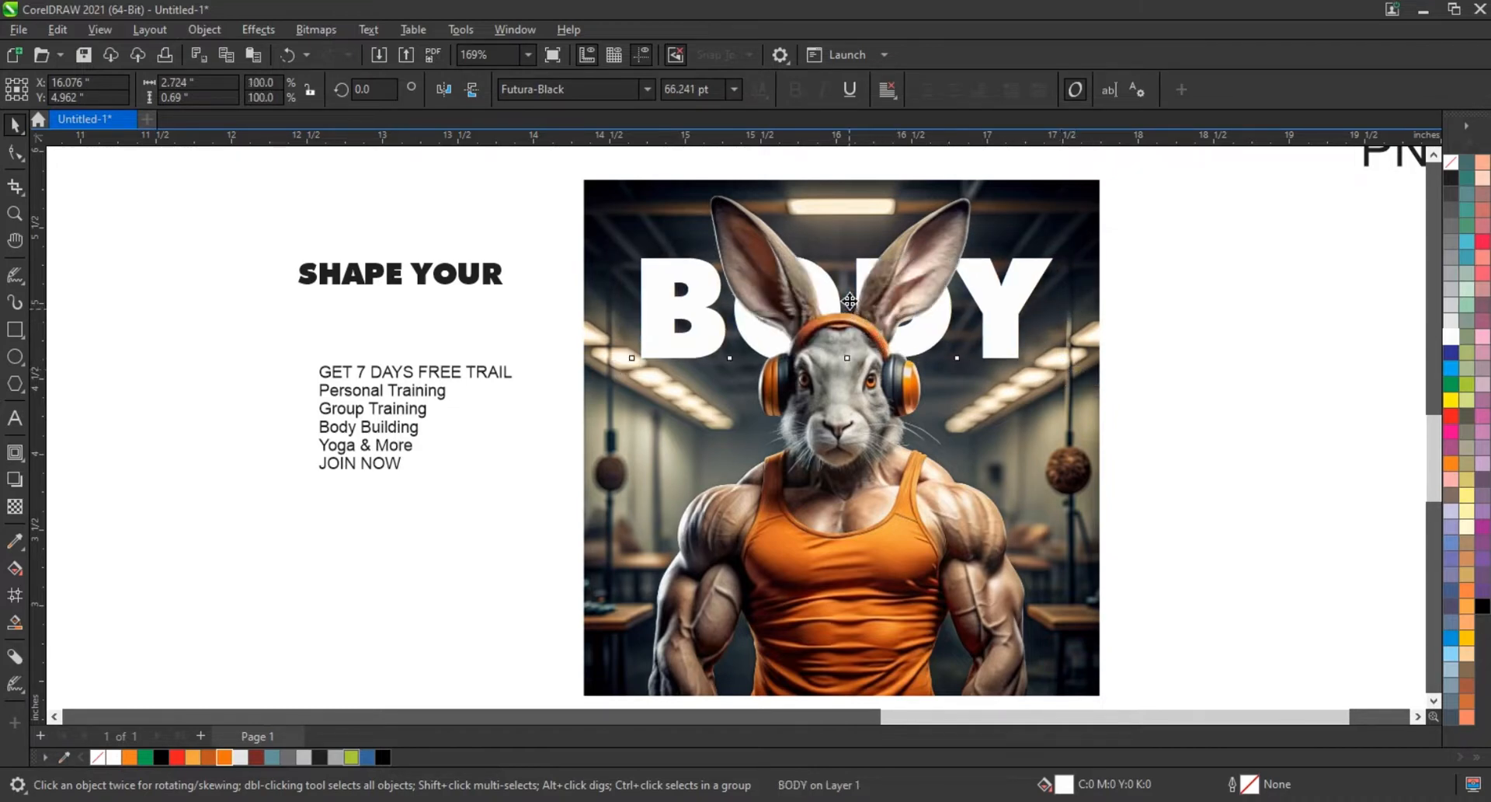
pyautogui.moveTo(850, 308); pyautogui.dragTo(850, 291)
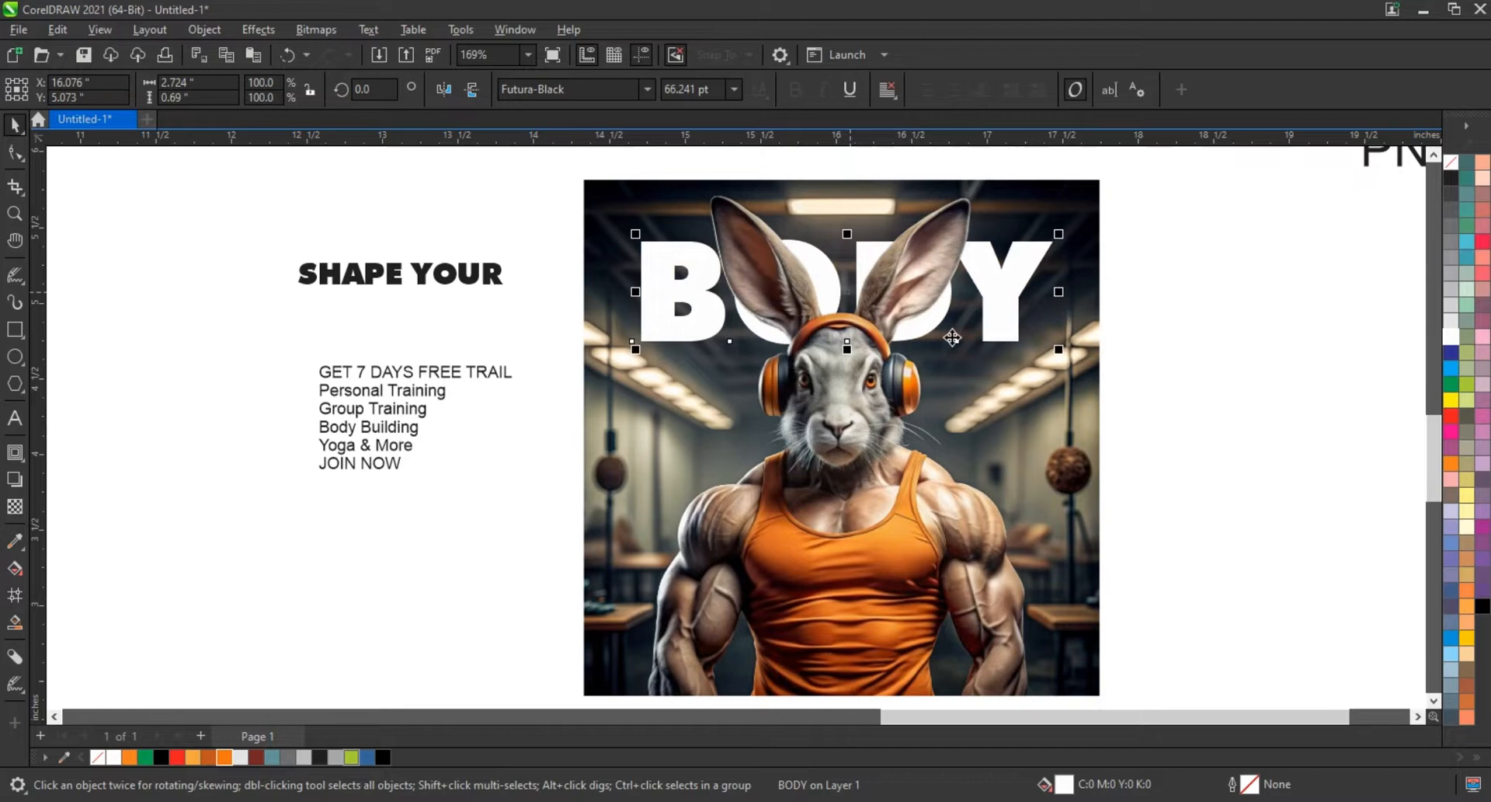
pyautogui.click(1187, 368)
# - Place SHAPE YOUR between the rabbit's ears above BODY, fill it white and shrink it to about 9 pt
pyautogui.moveTo(441, 279); pyautogui.dragTo(884, 222)
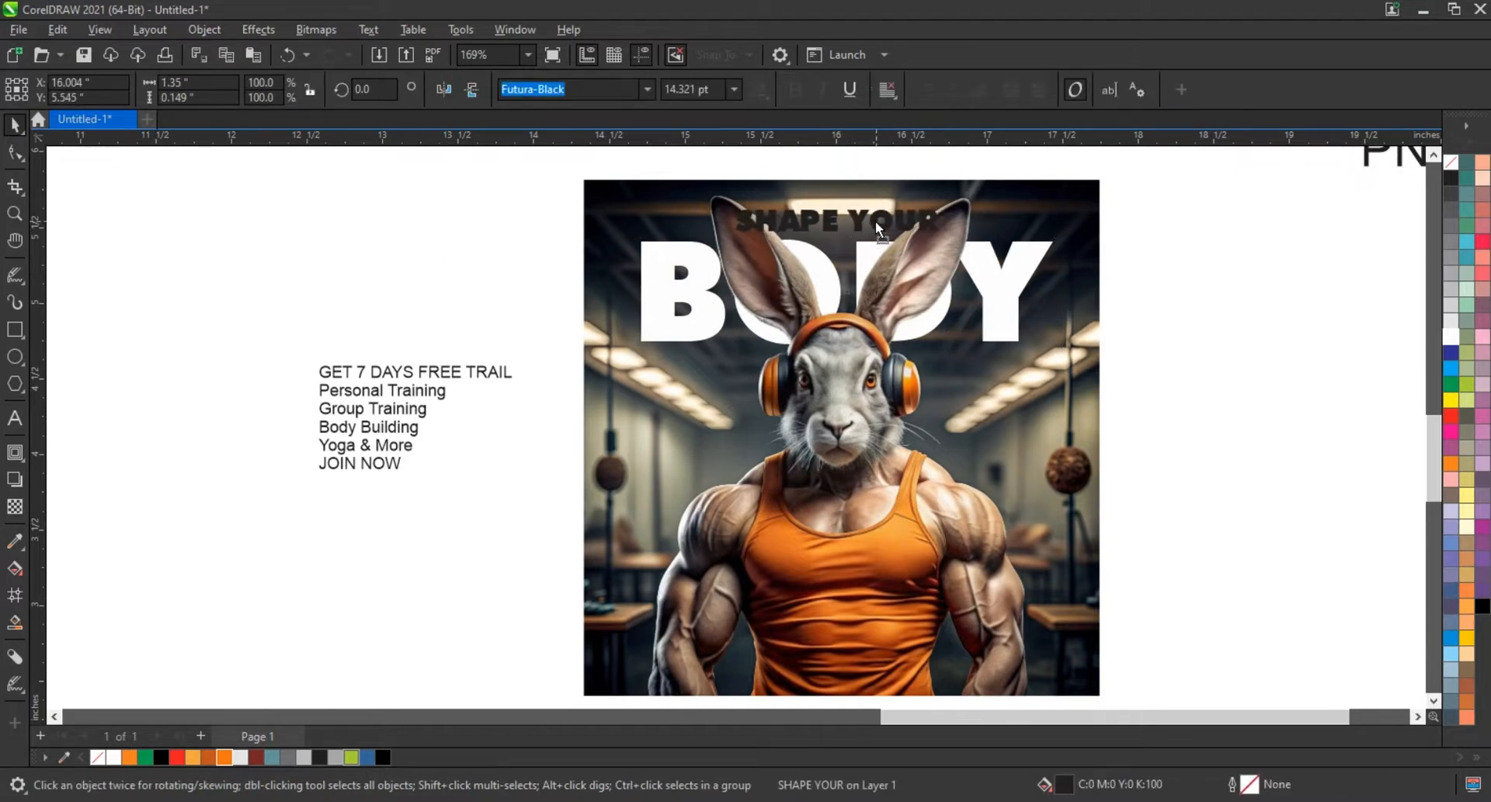
pyautogui.click(1451, 337)
pyautogui.moveTo(944, 238); pyautogui.dragTo(908, 242)
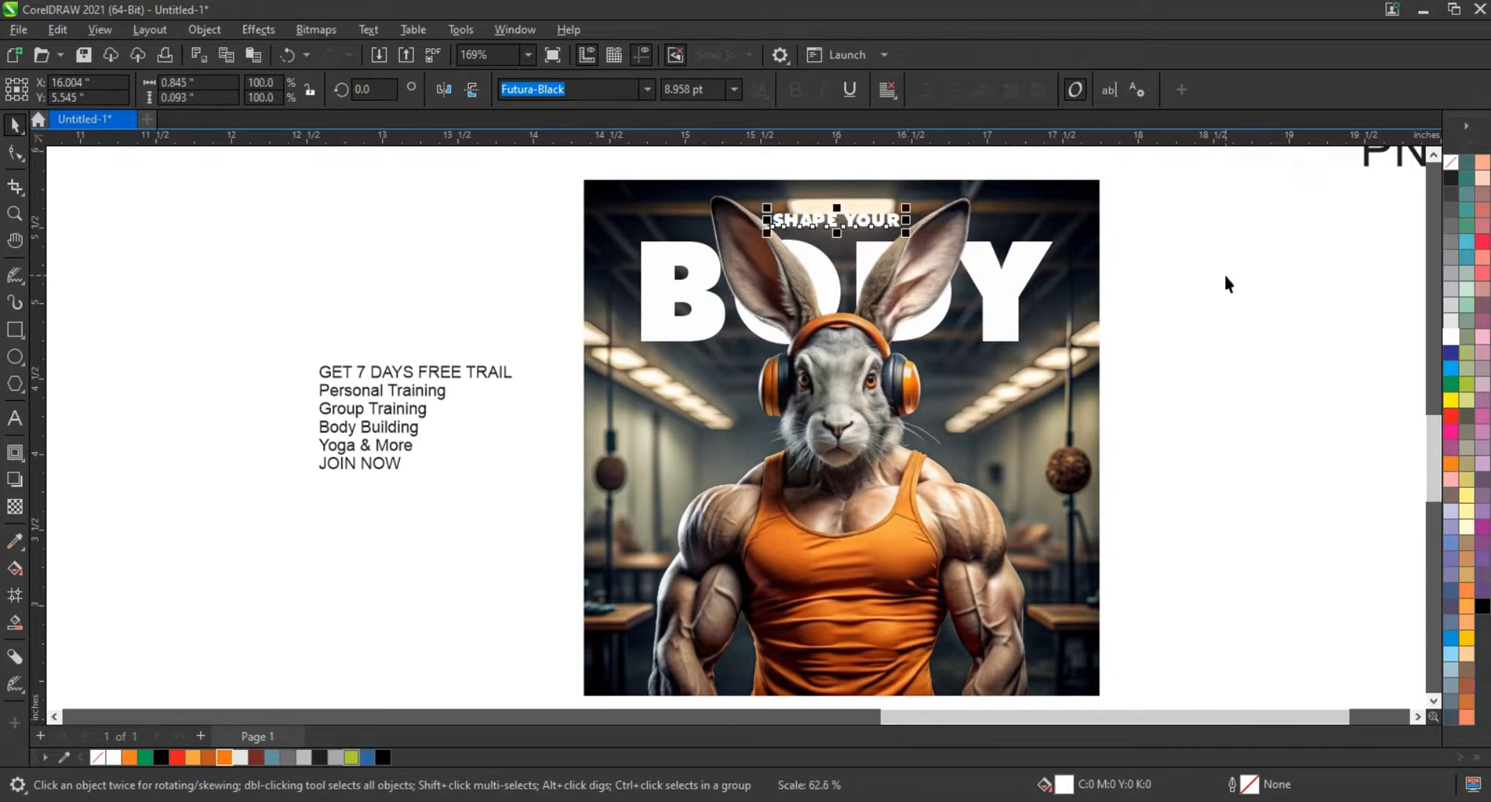
pyautogui.click(1225, 277)
# - Draw a rectangle about 3.42 by 0.25 in over SHAPE YOUR across the poster and centre it on the gym photo
pyautogui.scroll(-2, 534, 360)
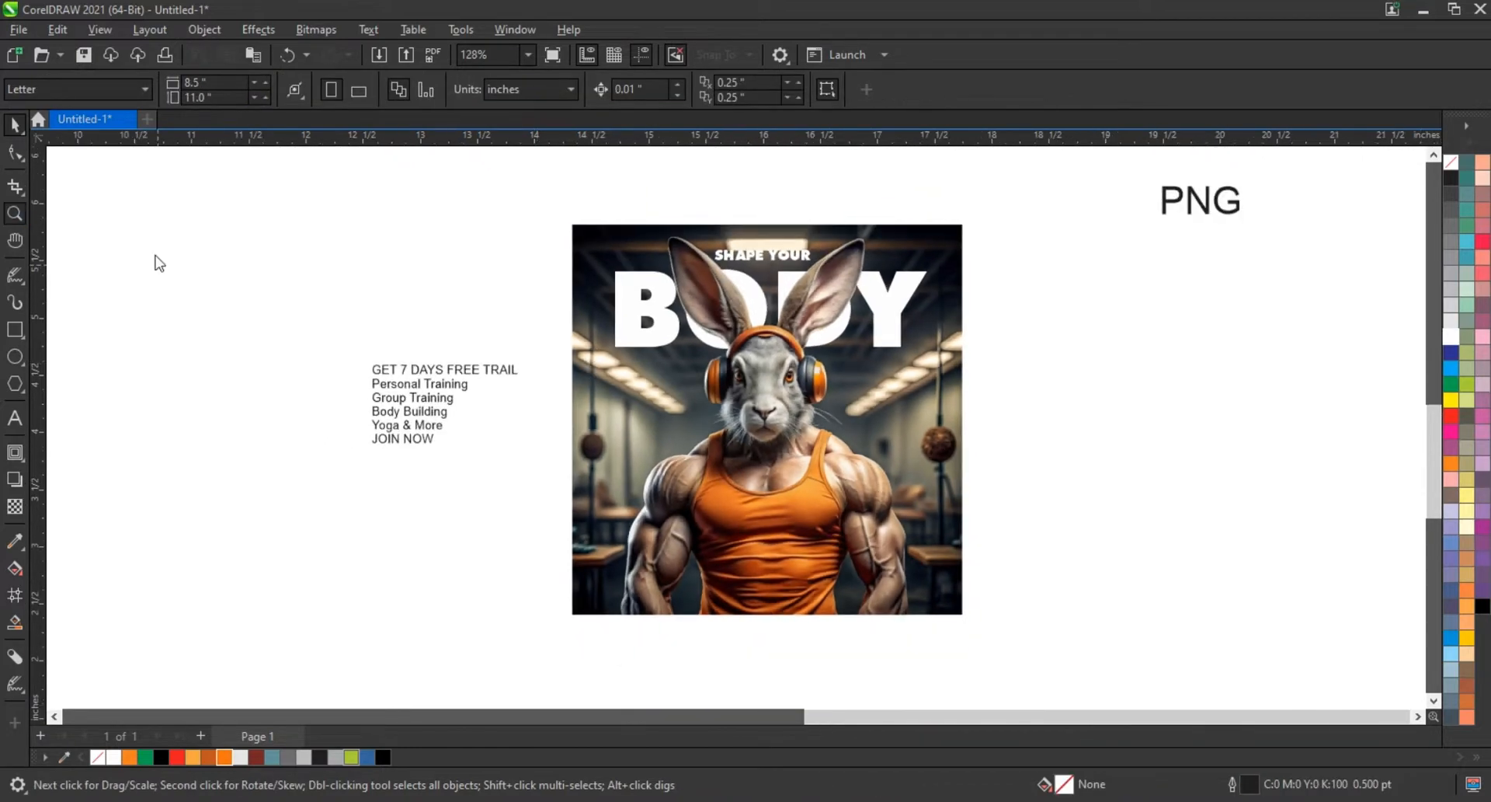
pyautogui.press('z')
pyautogui.moveTo(532, 206); pyautogui.dragTo(1049, 427)
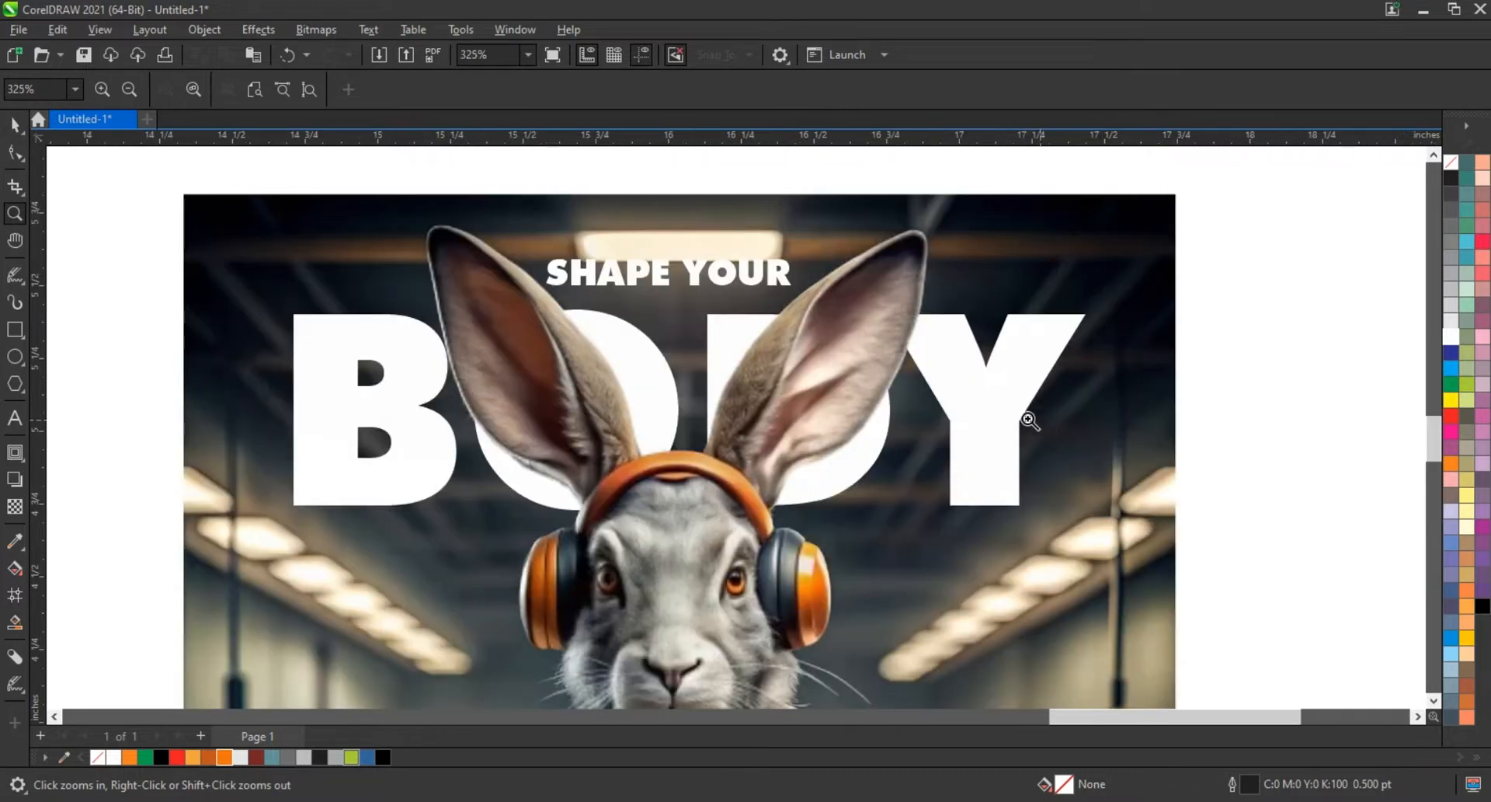
pyautogui.click(14, 330)
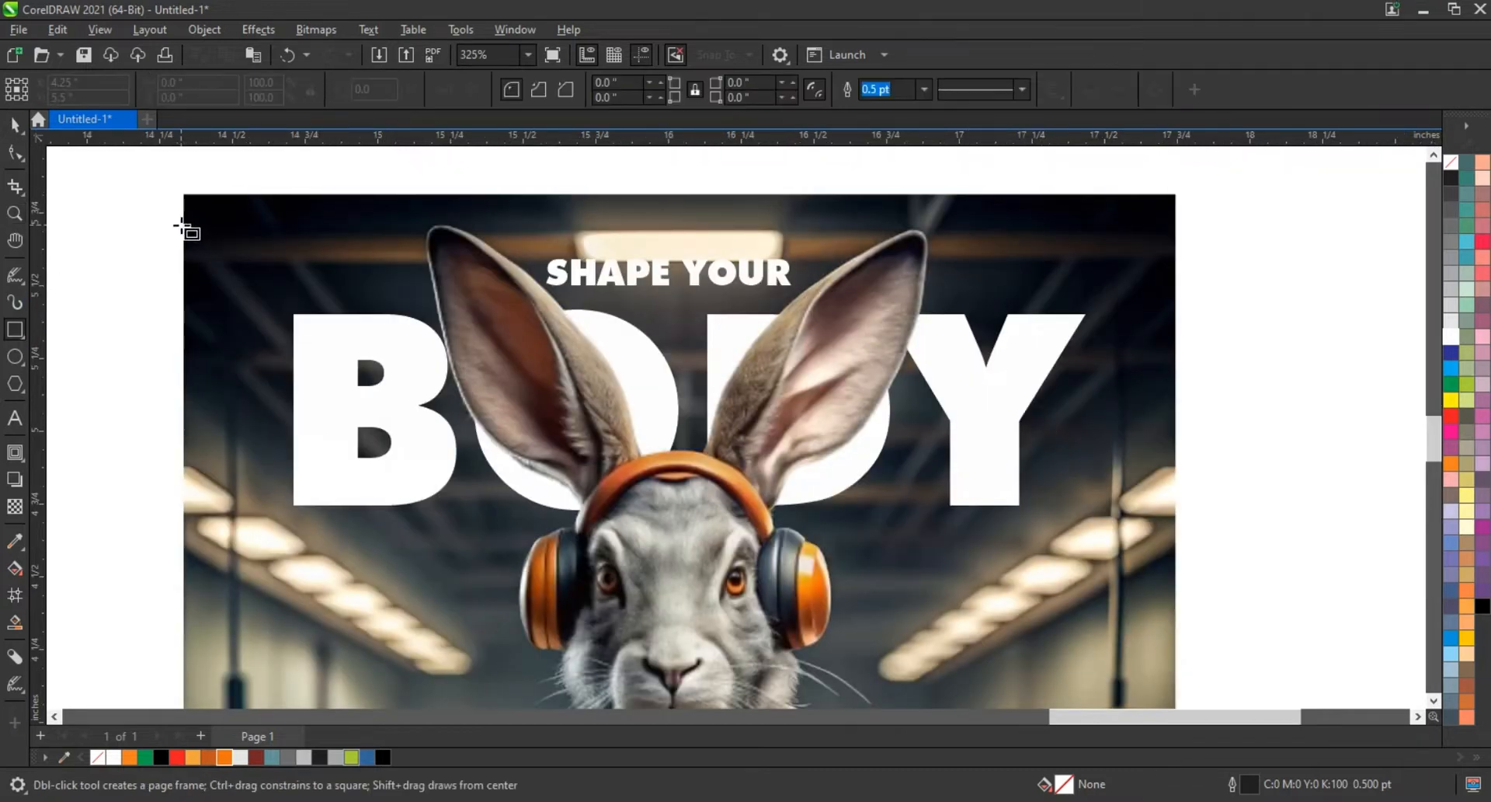
pyautogui.moveTo(181, 226); pyautogui.dragTo(1180, 304)
pyautogui.click(20, 128)
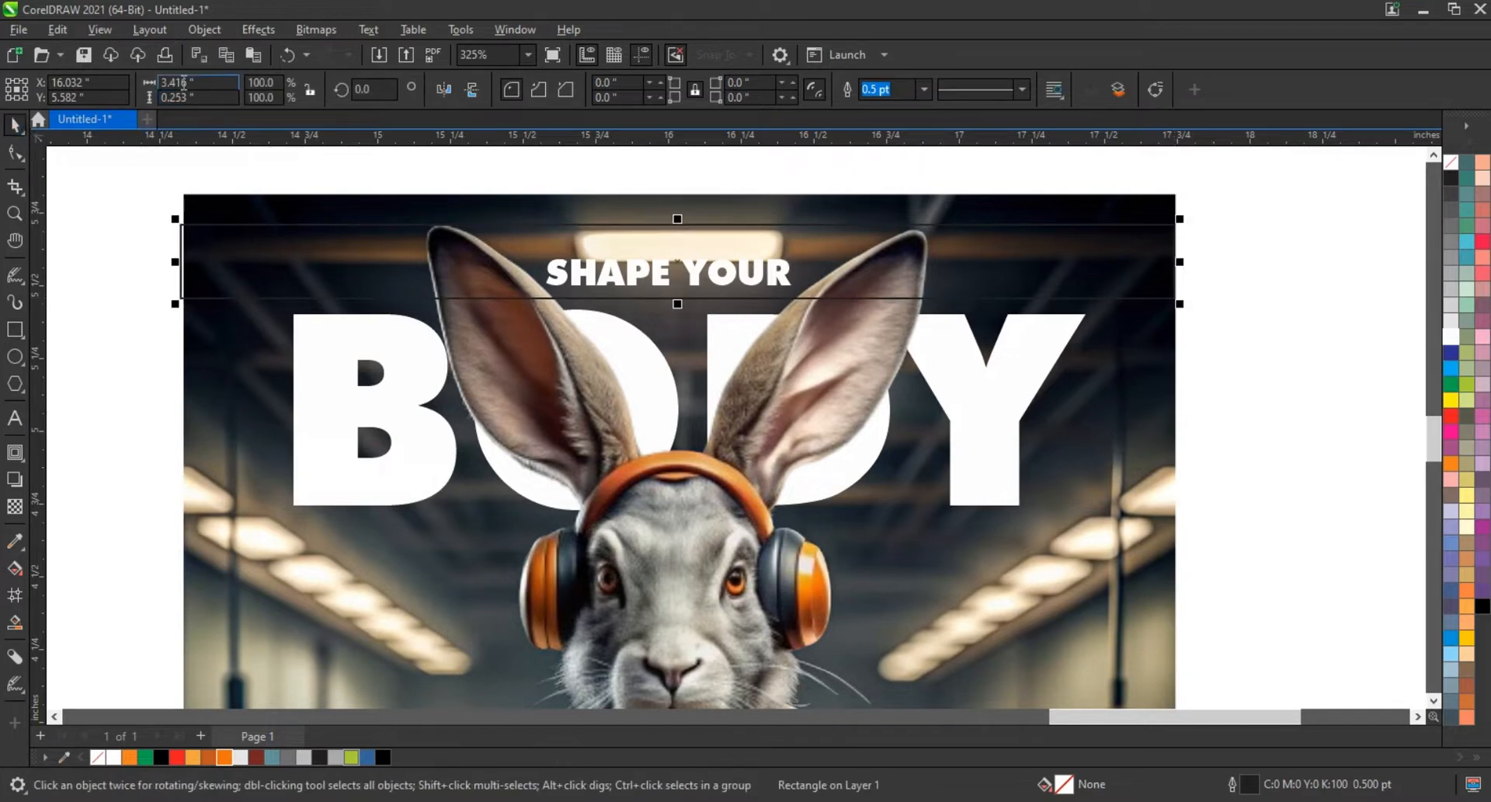
pyautogui.moveTo(194, 83); pyautogui.dragTo(73, 83)
pyautogui.write('SHAPE YOUR')
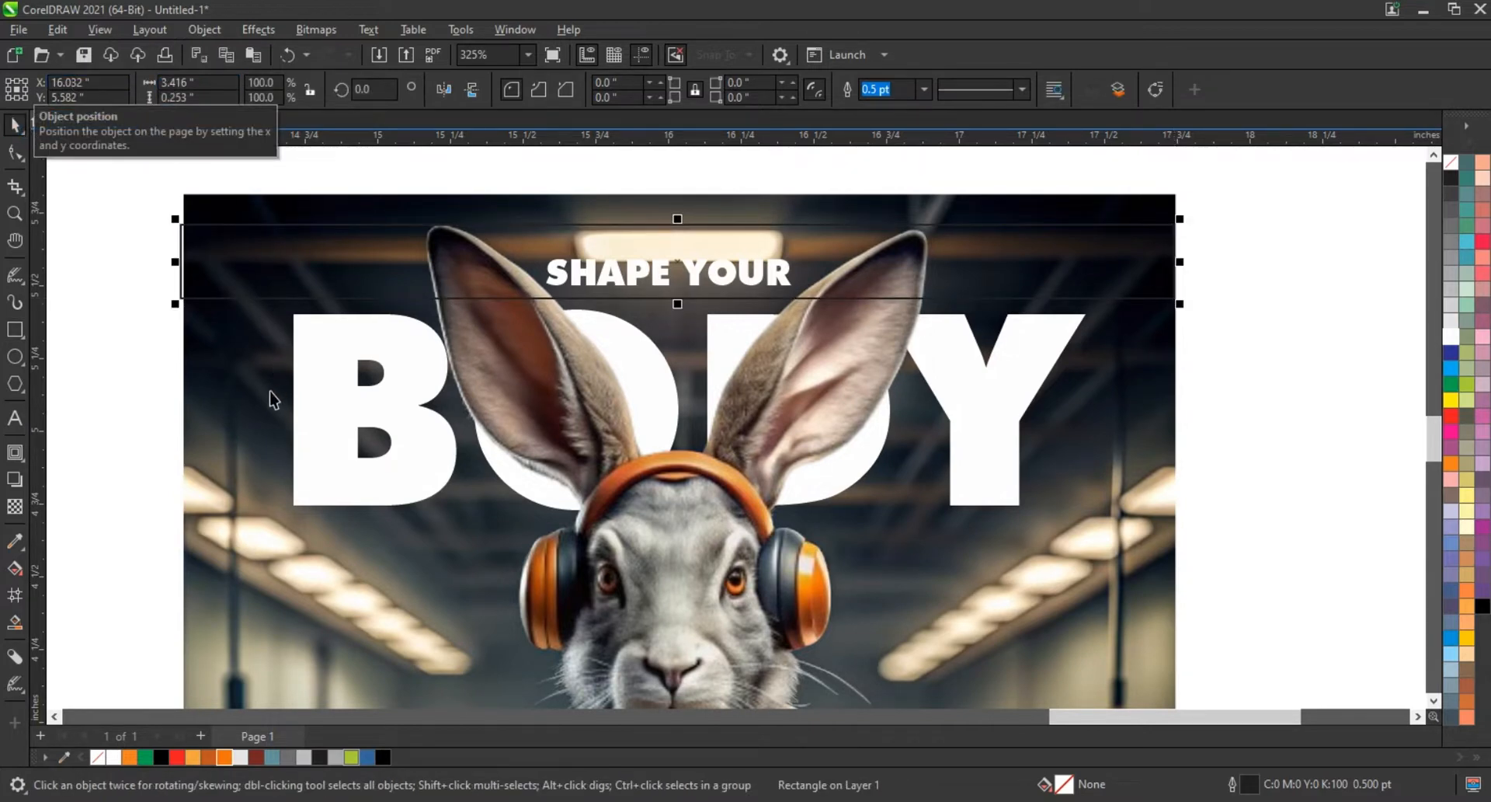
pyautogui.click(184, 384)
pyautogui.click(376, 237)
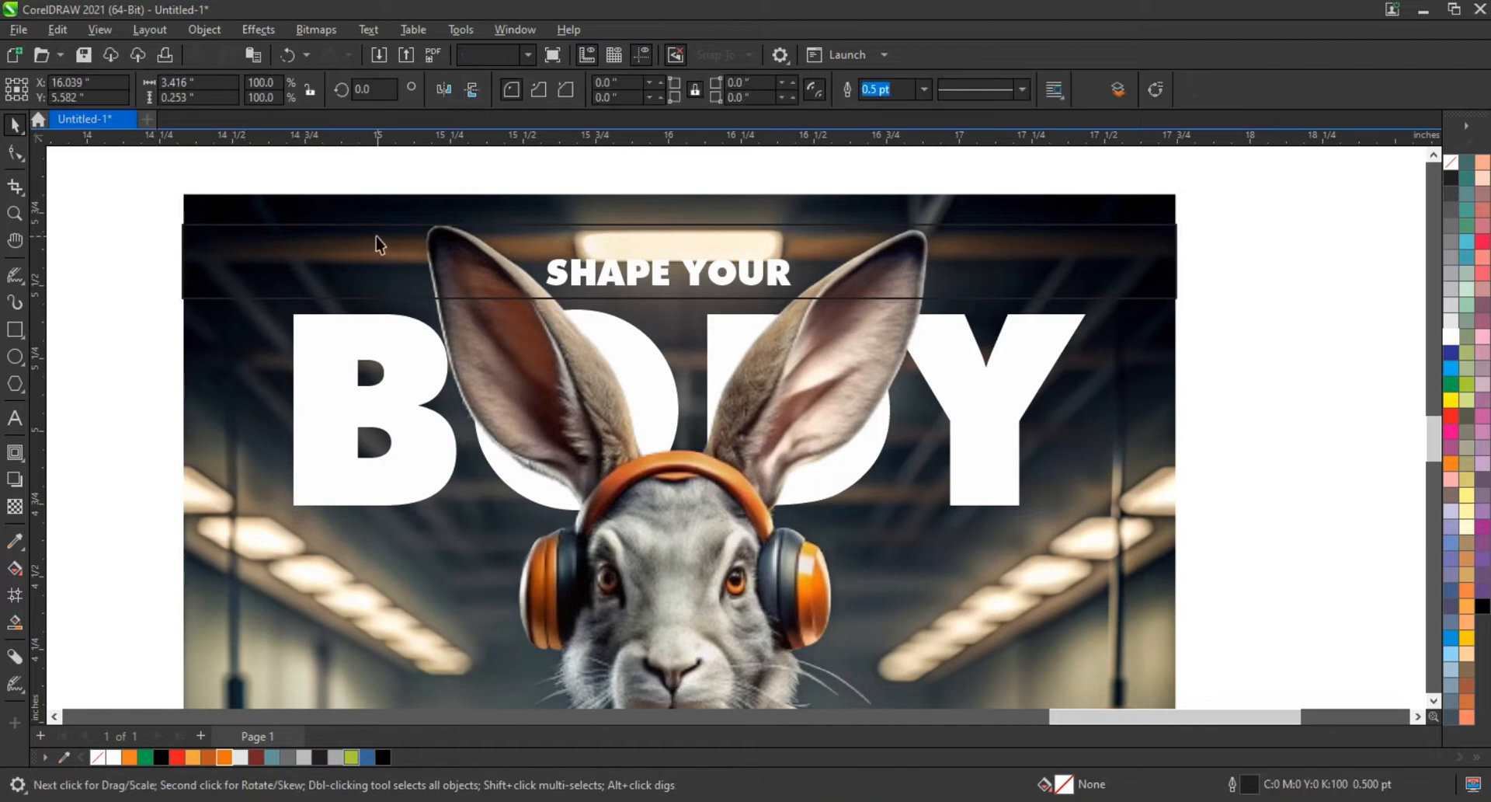
# - Trim the rectangle to about 3.38 by 0.125 in and line it up with the SHAPE YOUR text
pyautogui.moveTo(1179, 263); pyautogui.dragTo(1174, 264)
pyautogui.moveTo(679, 219); pyautogui.dragTo(679, 240)
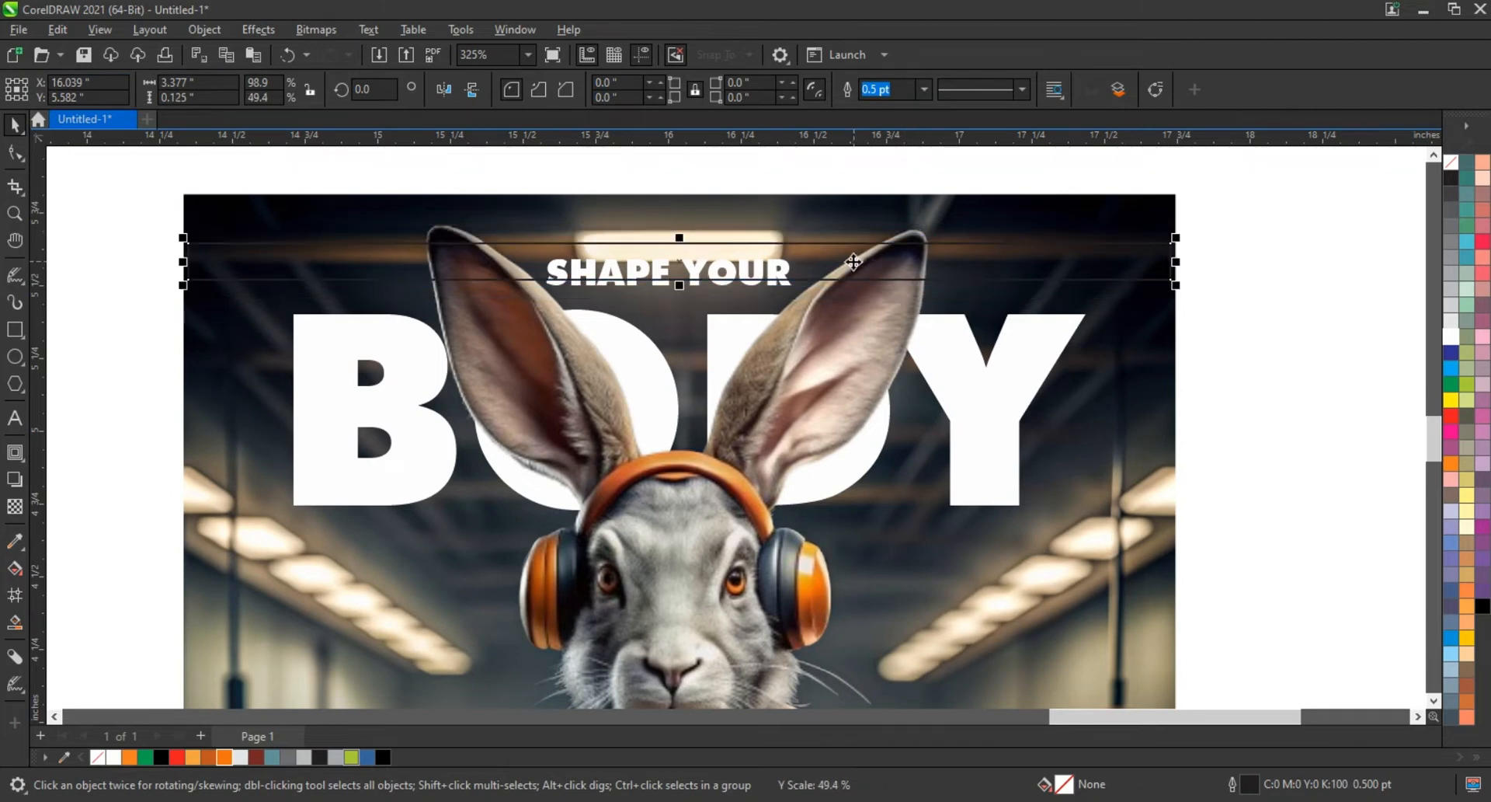
pyautogui.moveTo(849, 257); pyautogui.dragTo(850, 268)
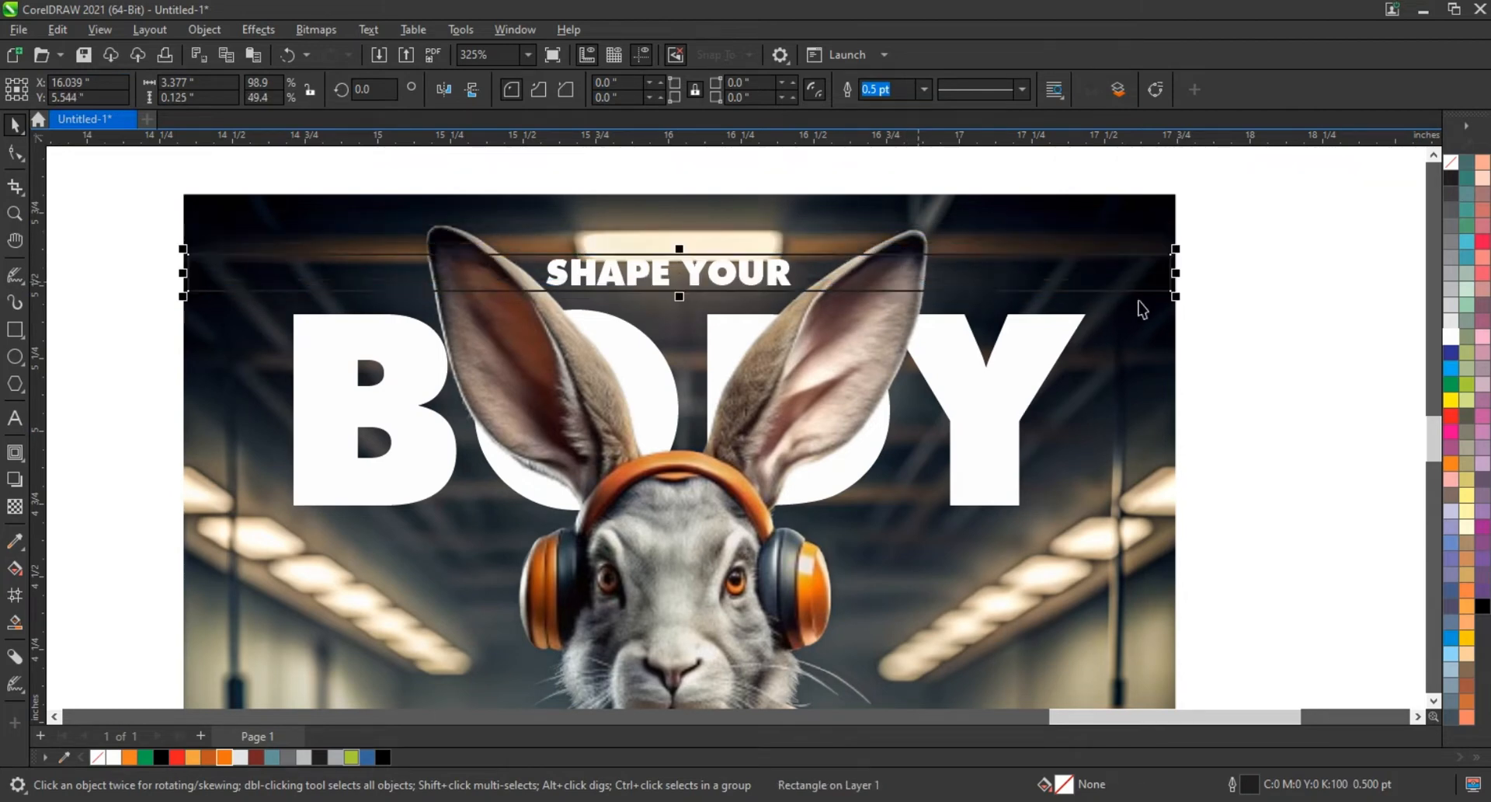
# - Narrow the rectangle to about 0.88 in around SHAPE YOUR and make it a black bar behind the white text
pyautogui.moveTo(1175, 280); pyautogui.dragTo(805, 287)
pyautogui.moveTo(553, 272); pyautogui.dragTo(538, 272)
pyautogui.click(1481, 605)
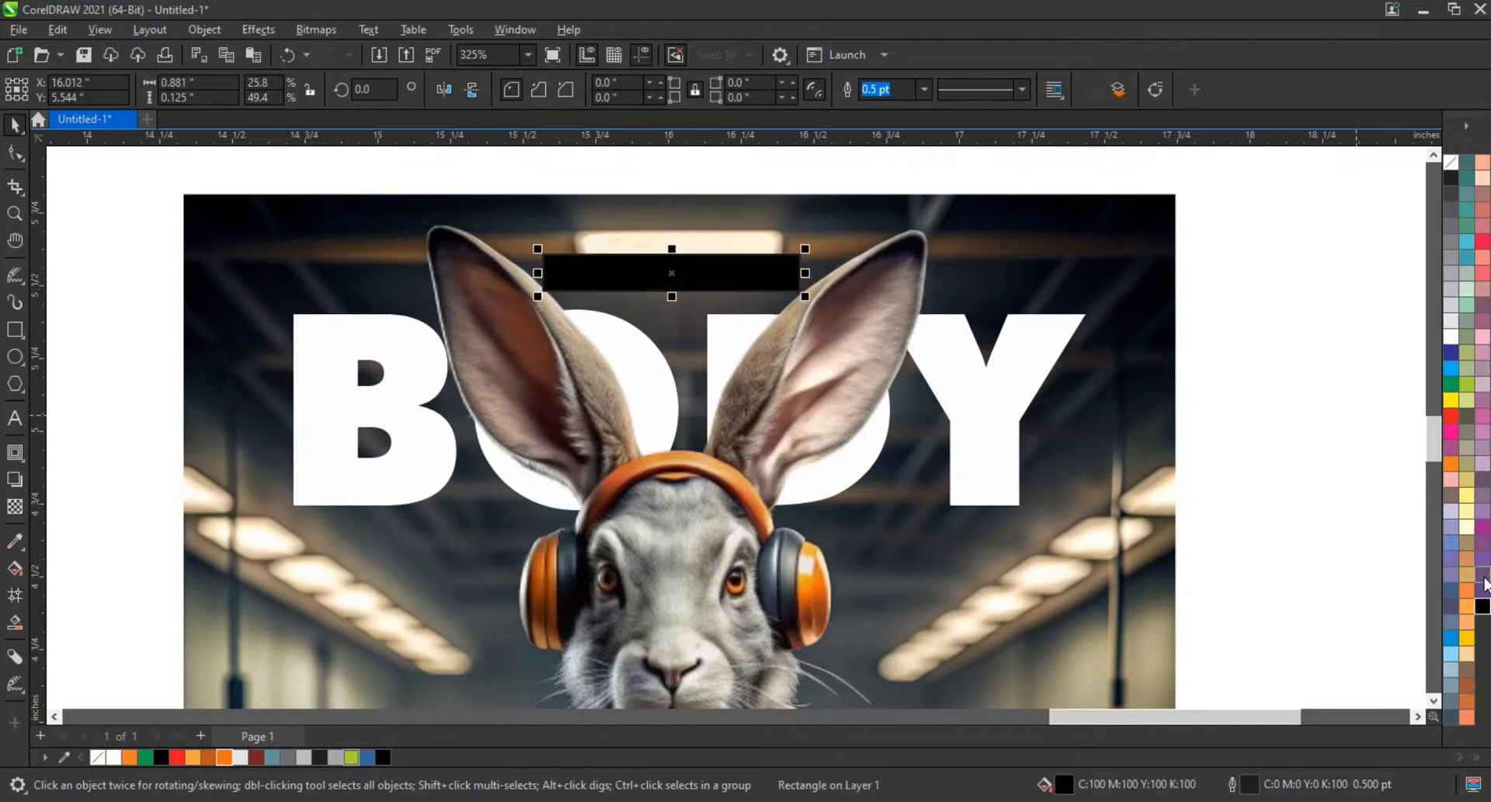
pyautogui.keyDown('shift'); pyautogui.click(778, 282); pyautogui.keyUp('shift')
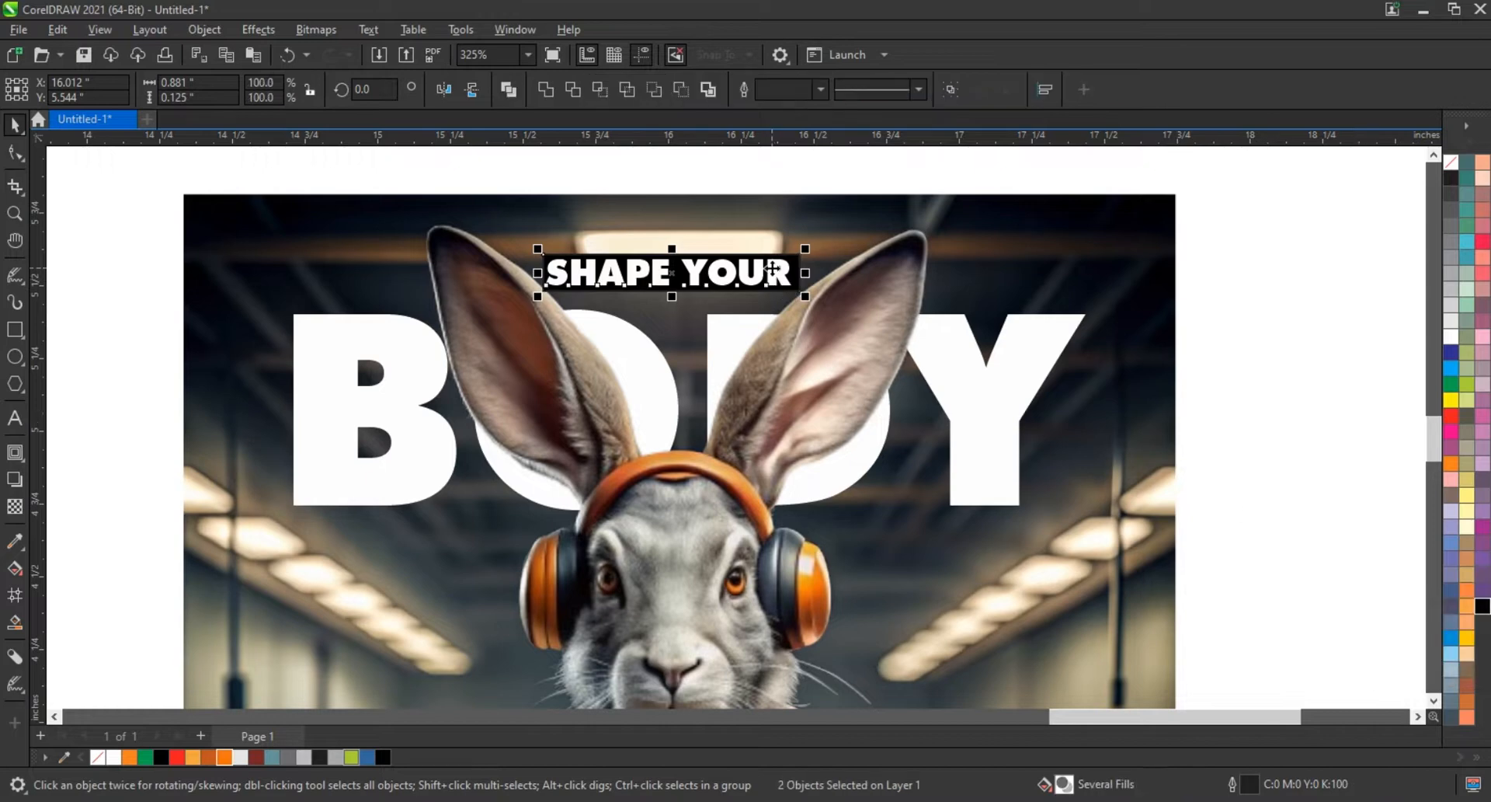
# - Centre SHAPE YOUR and its black bar horizontally near the gym photo's upper edge, and enlarge both to about 0.95 in wide
pyautogui.keyDown('shift'); pyautogui.click(819, 230); pyautogui.keyUp('shift')
pyautogui.press('c')
pyautogui.moveTo(1270, 228); pyautogui.dragTo(471, 328)
pyautogui.moveTo(722, 285); pyautogui.dragTo(769, 292)
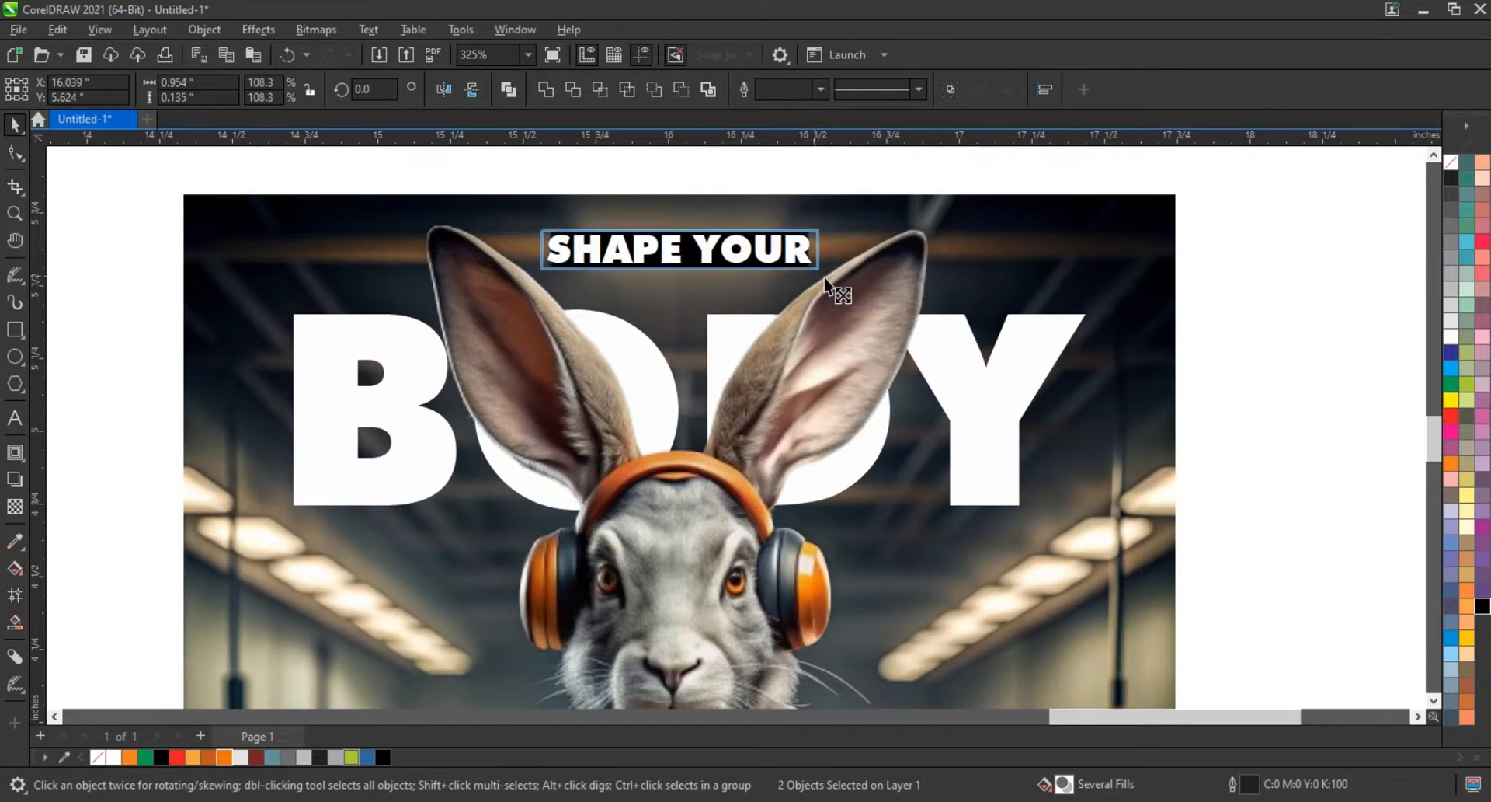
pyautogui.click(1248, 262)
# - Widen the black bar symmetrically to about 1.6 in so its ends run behind the rabbit's ears
pyautogui.click(834, 253)
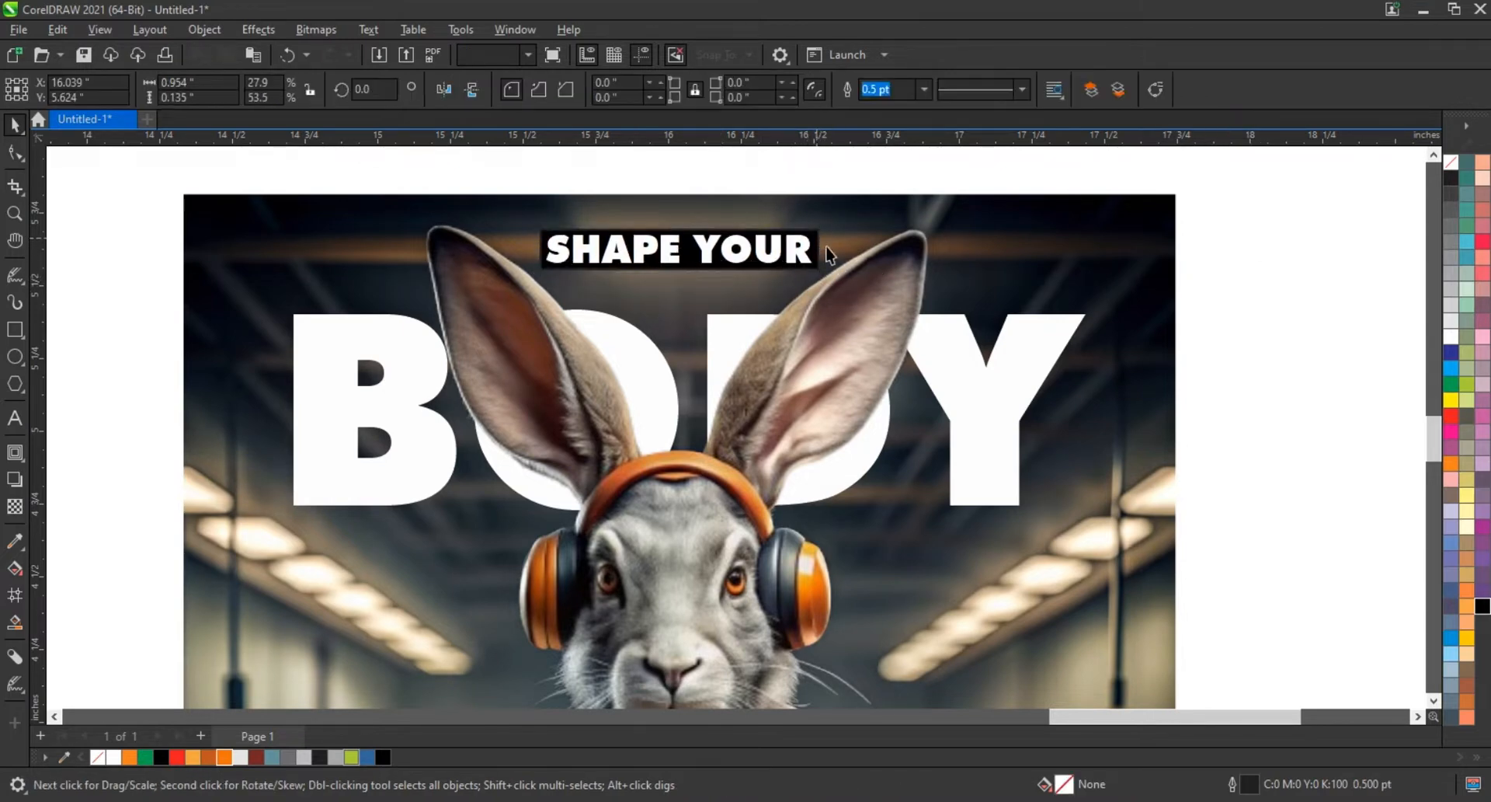
pyautogui.moveTo(826, 249); pyautogui.dragTo(925, 264)
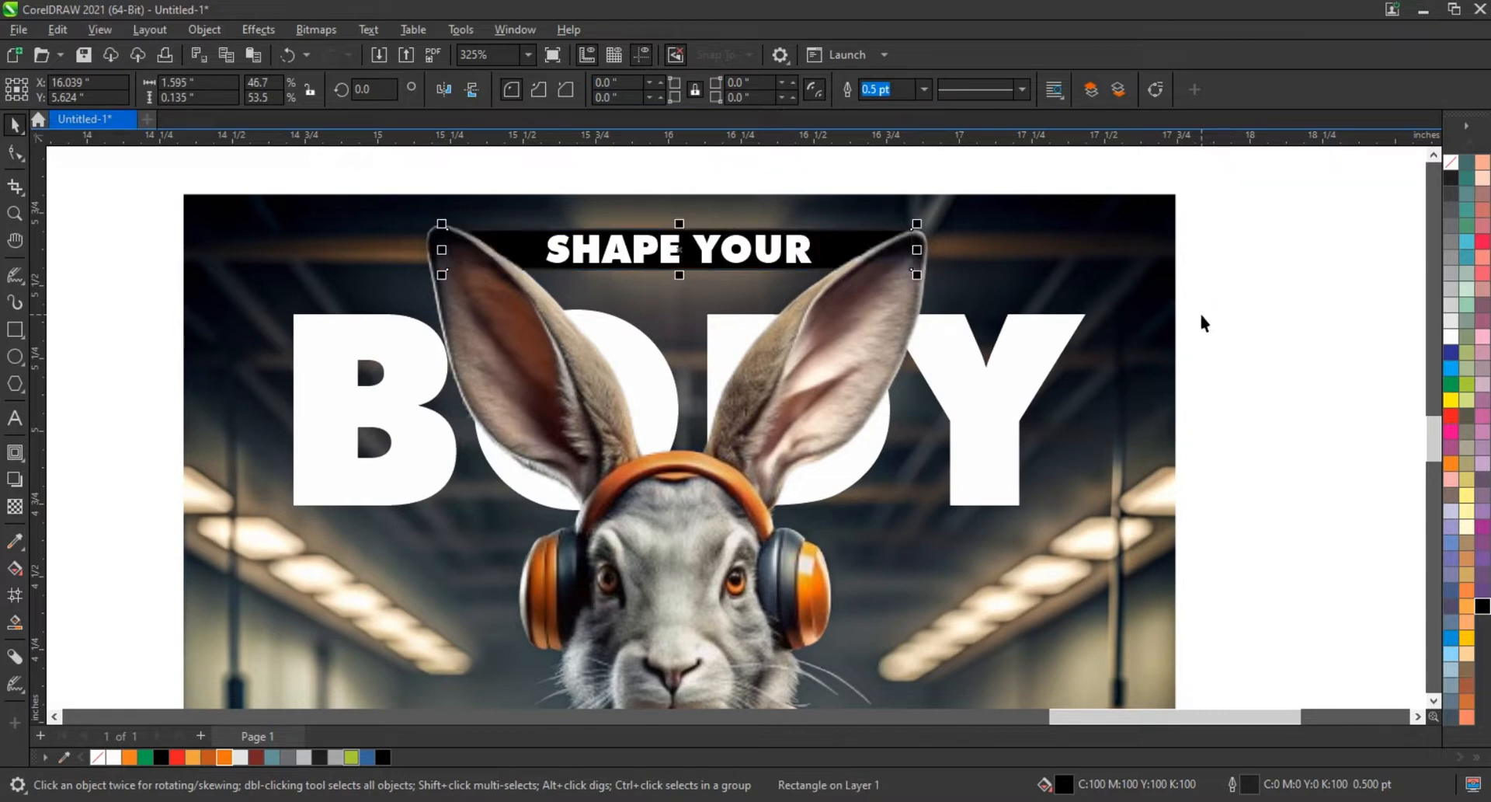
pyautogui.click(1203, 314)
# - Move the BODY text slightly up, closer to the SHAPE YOUR bar
pyautogui.click(1061, 338)
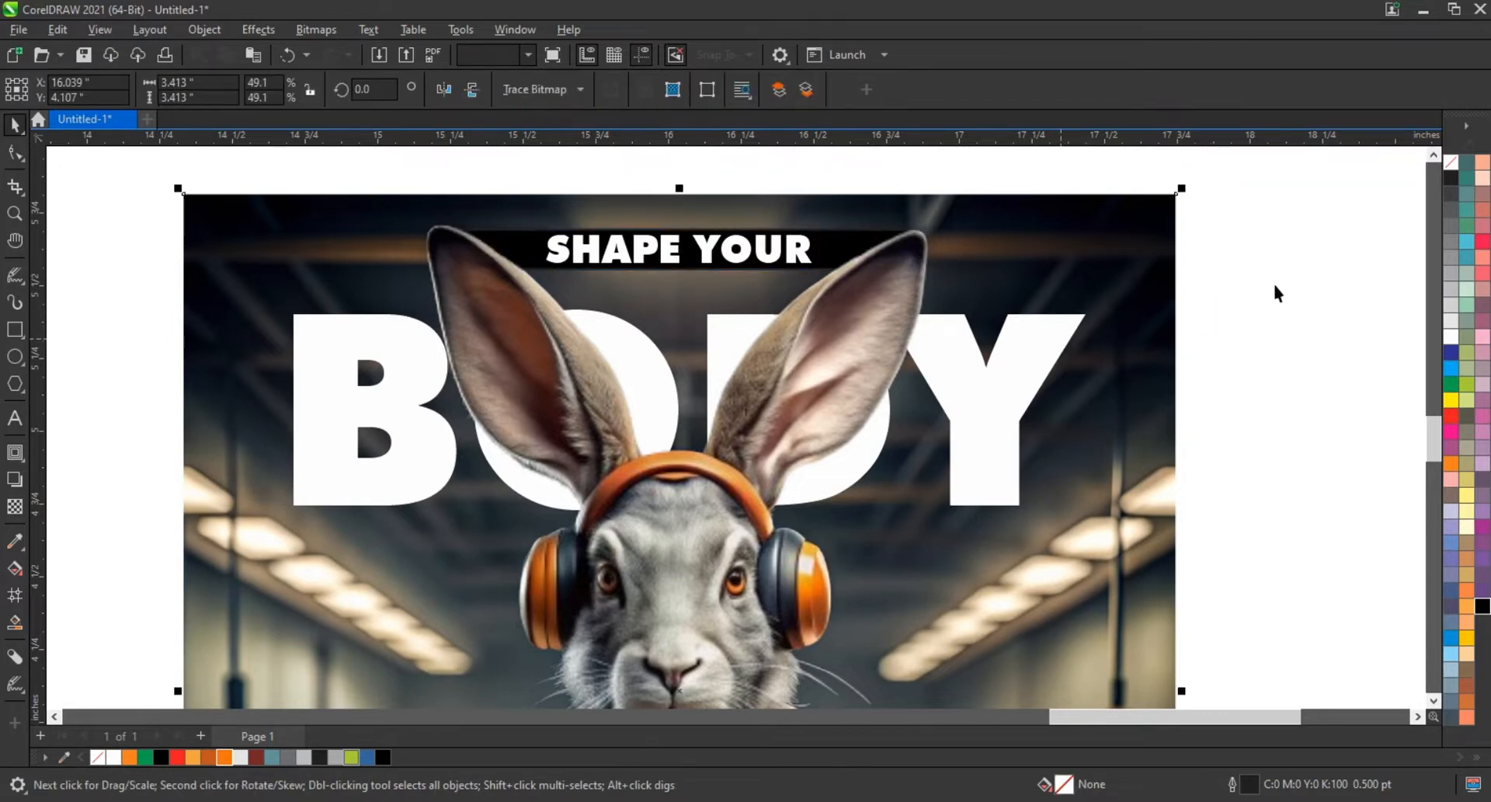
pyautogui.moveTo(1276, 285); pyautogui.dragTo(289, 544)
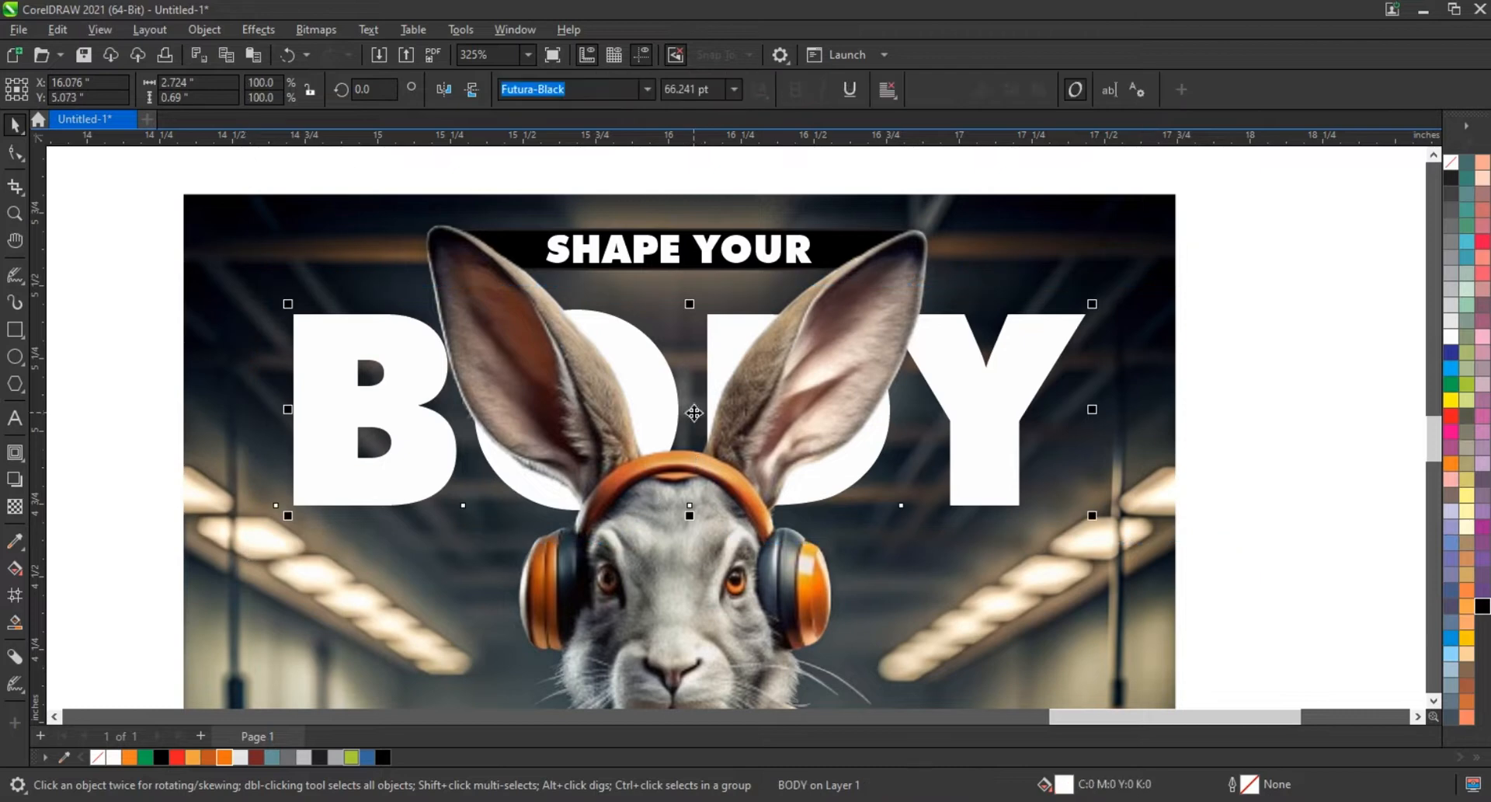
pyautogui.moveTo(696, 404); pyautogui.dragTo(696, 386)
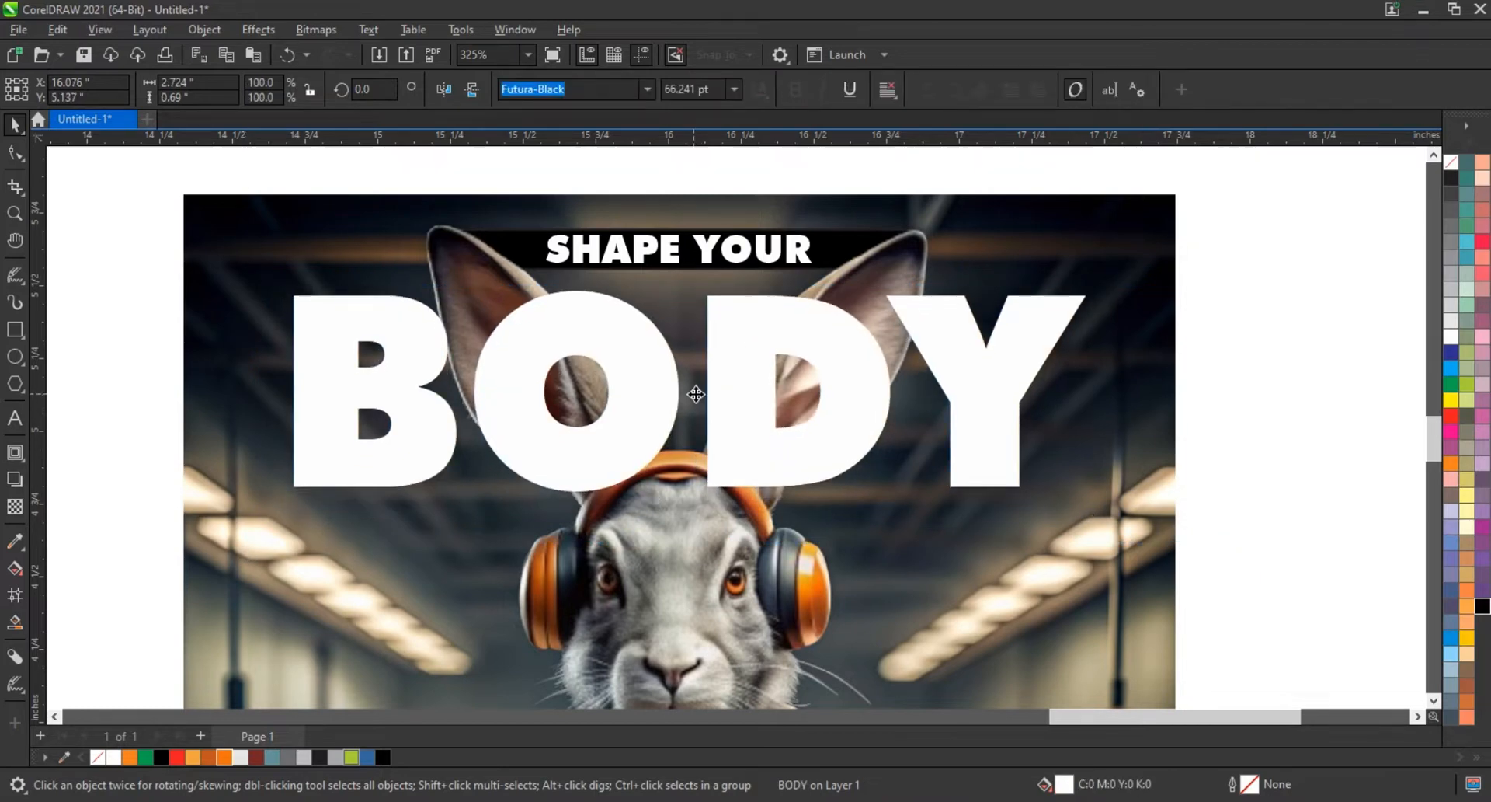
pyautogui.click(1327, 469)
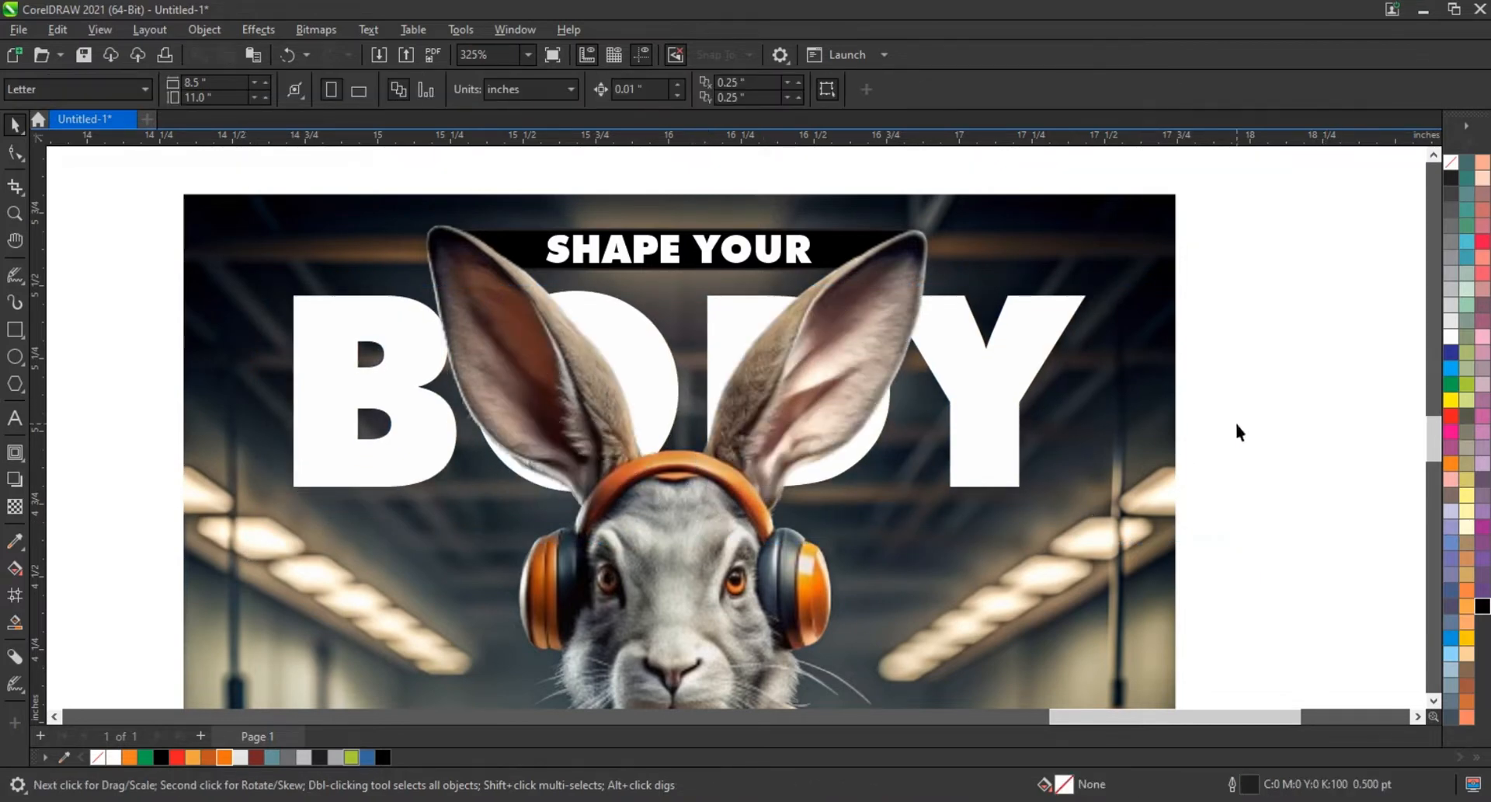
# - Draw a square with sides of about 0.88 in beside the poster, below the text list, and activate the Shape tool on it
pyautogui.click(1166, 474)
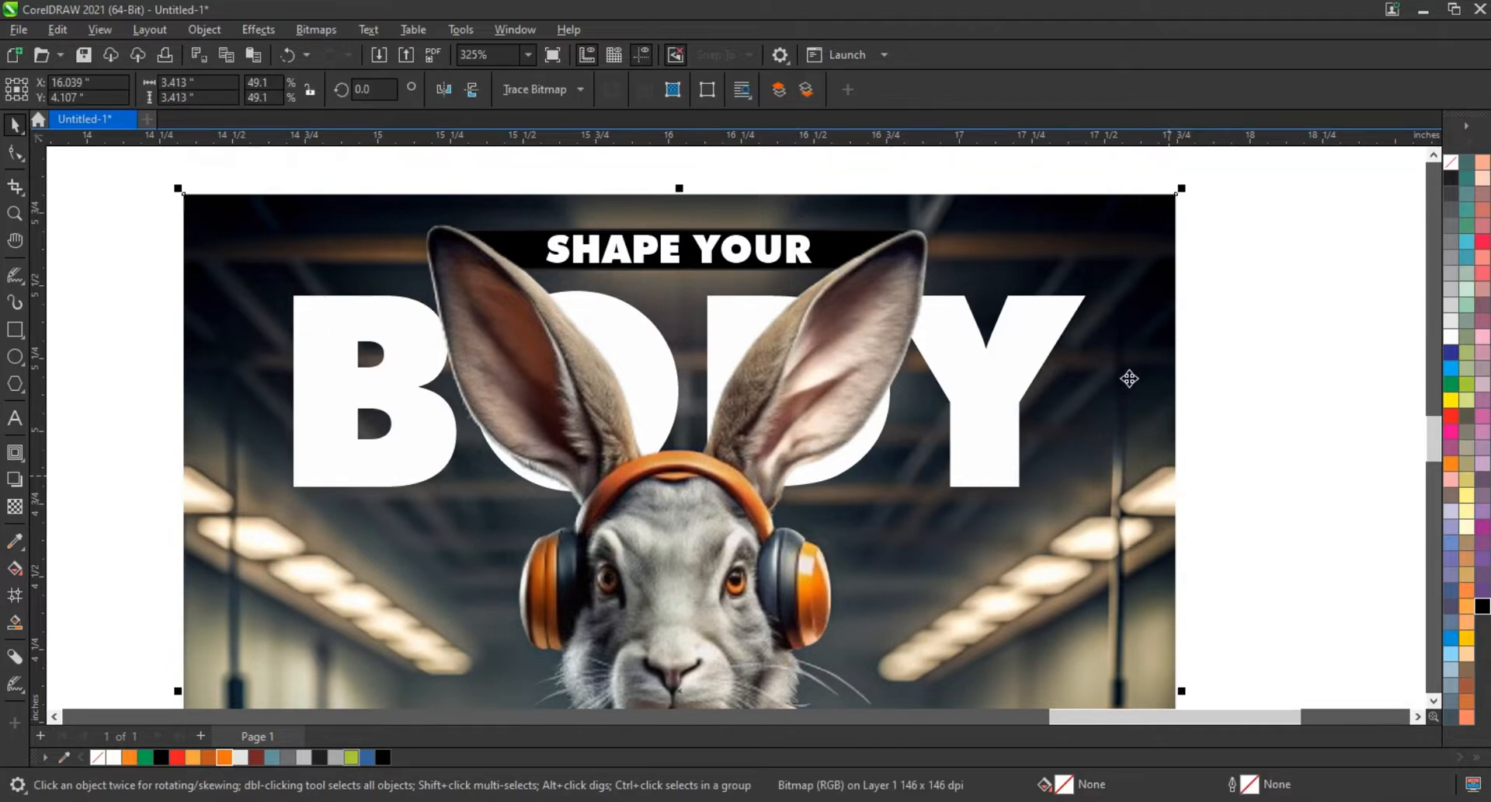
pyautogui.hotkey('shift', 'F2')
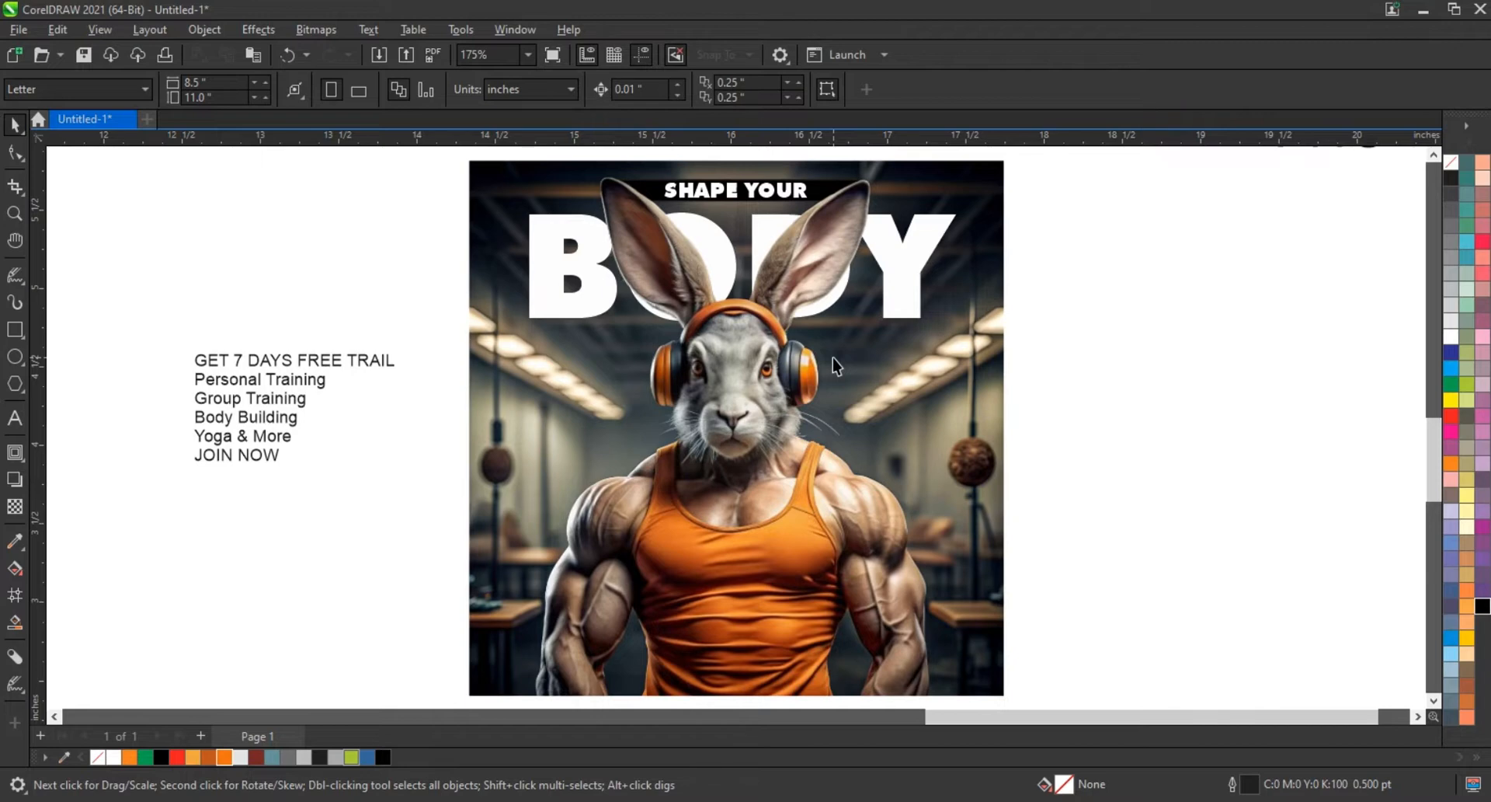
pyautogui.scroll(-2, 833, 357)
pyautogui.click(14, 213)
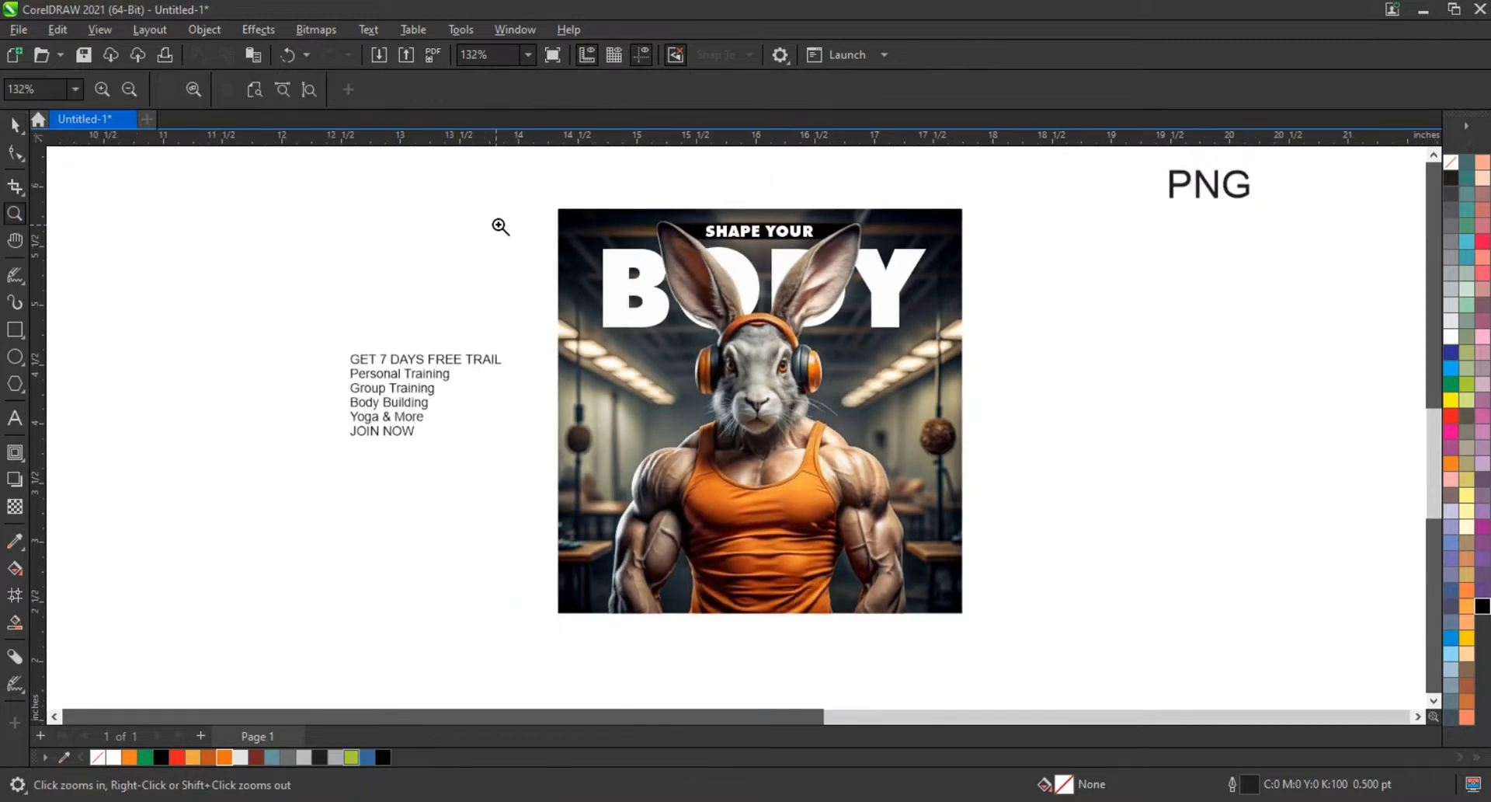
pyautogui.moveTo(507, 214); pyautogui.dragTo(1020, 616)
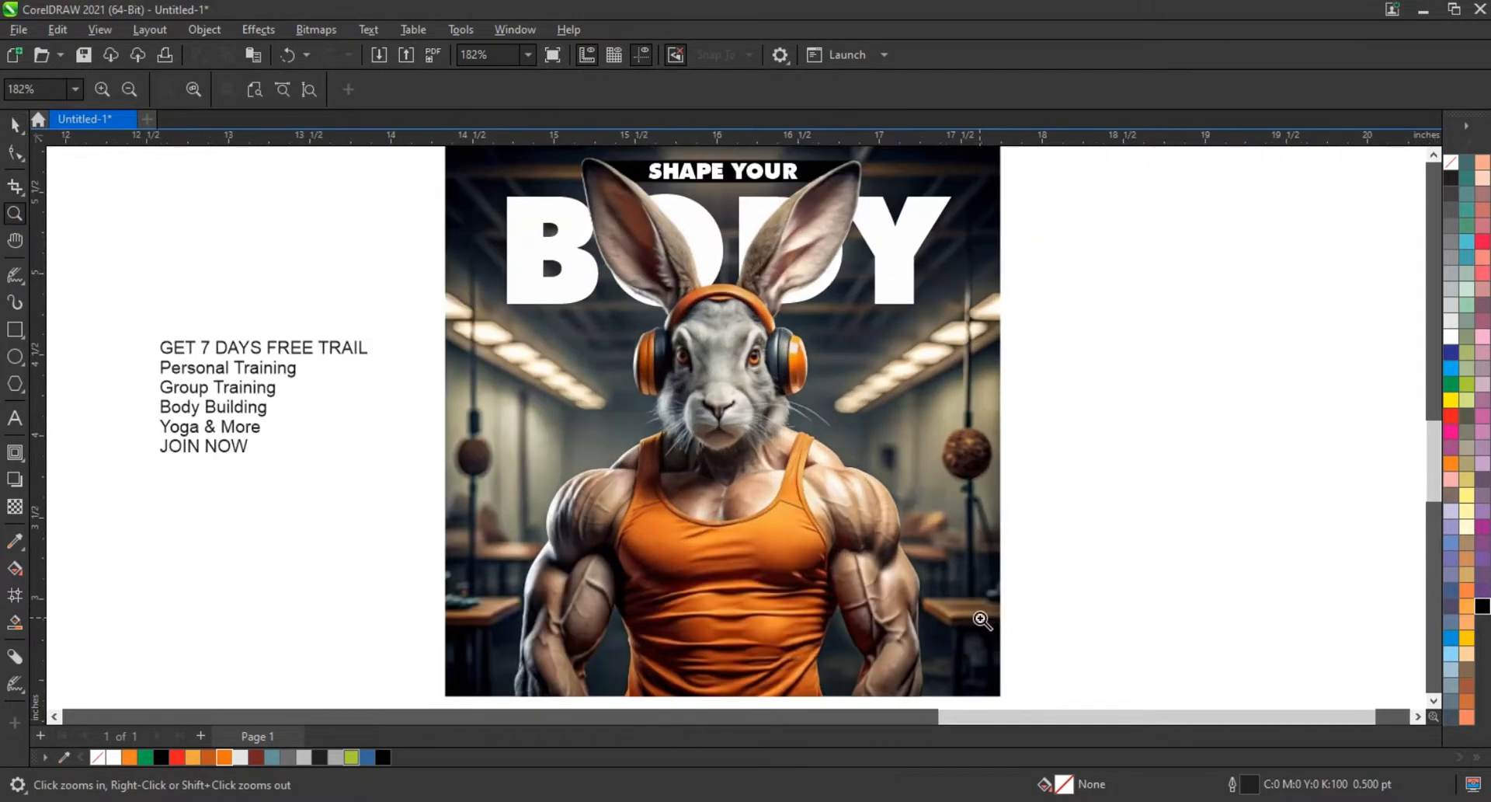
pyautogui.click(15, 329)
pyautogui.moveTo(276, 458); pyautogui.dragTo(409, 590)
pyautogui.moveTo(357, 602); pyautogui.dragTo(357, 602)
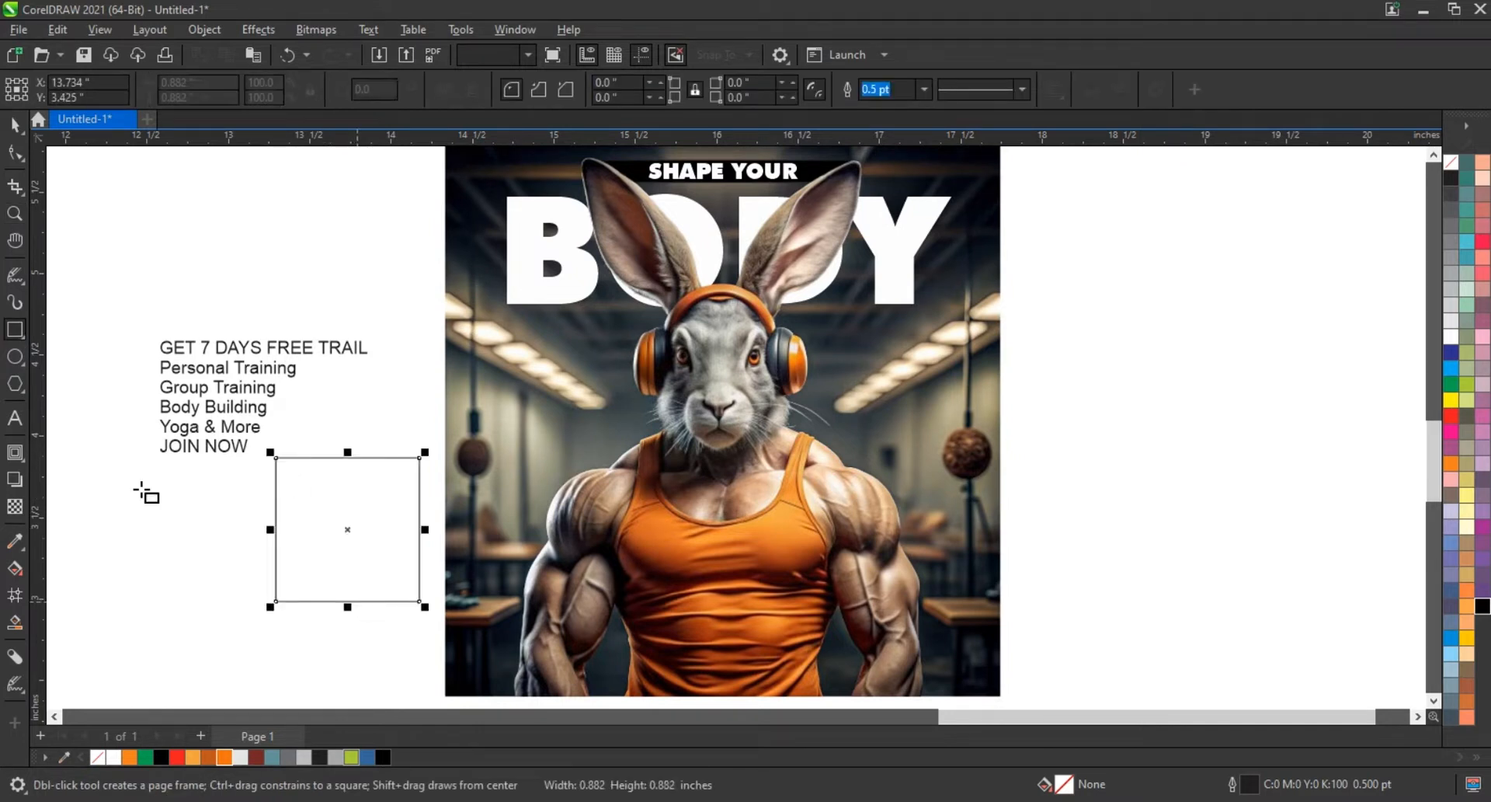
pyautogui.press('F10')
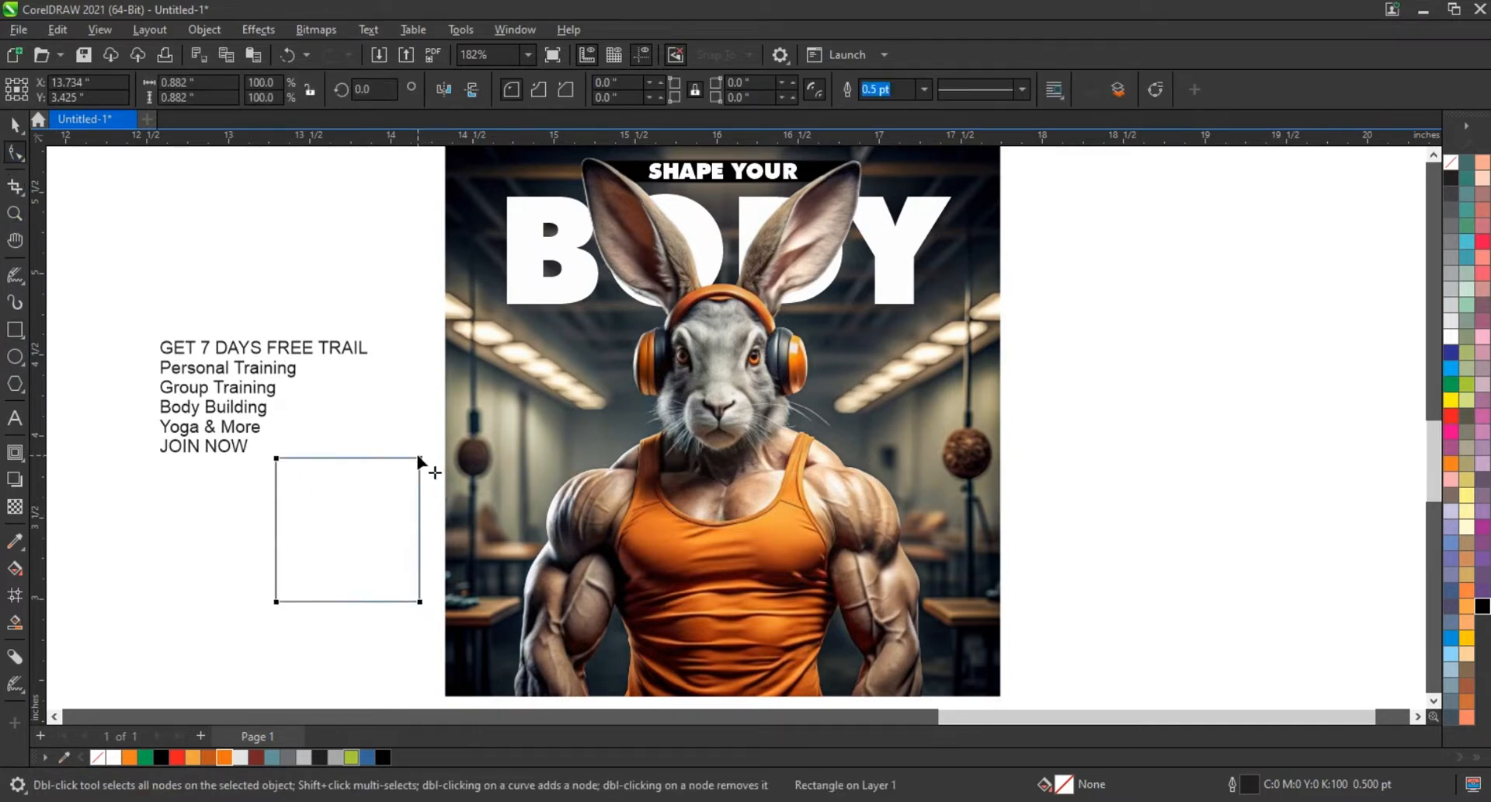
# - Round the square's upper-right corner to a radius of about 0.44 in and fill the shape with orange
pyautogui.moveTo(418, 460); pyautogui.dragTo(417, 536)
pyautogui.click(16, 131)
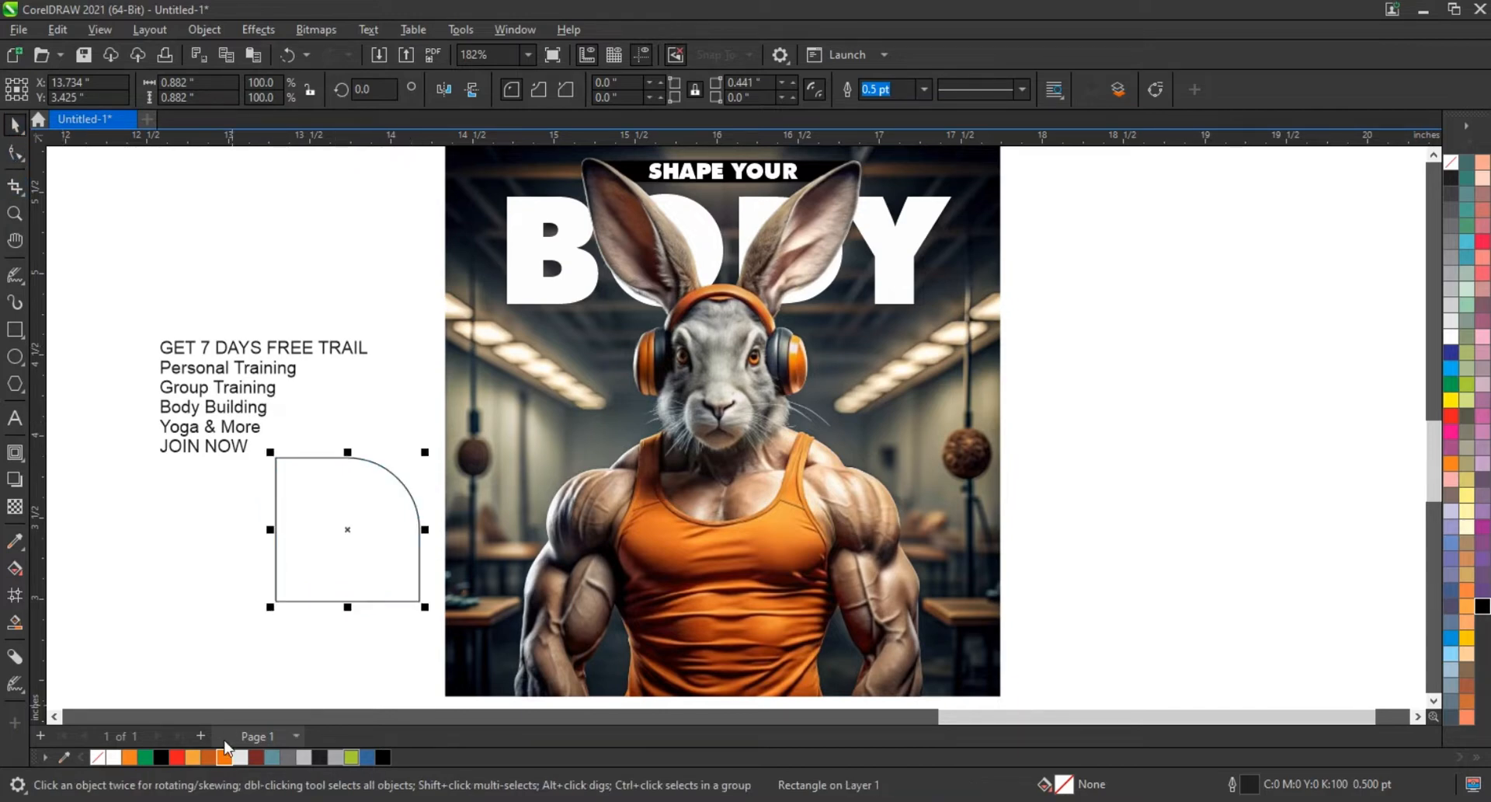
pyautogui.click(223, 757)
# - Place the orange shape beside the rabbit's chest and enlarge it to about 0.93 in, its left edge on a vertical guide under the B
pyautogui.moveTo(390, 556); pyautogui.dragTo(623, 488)
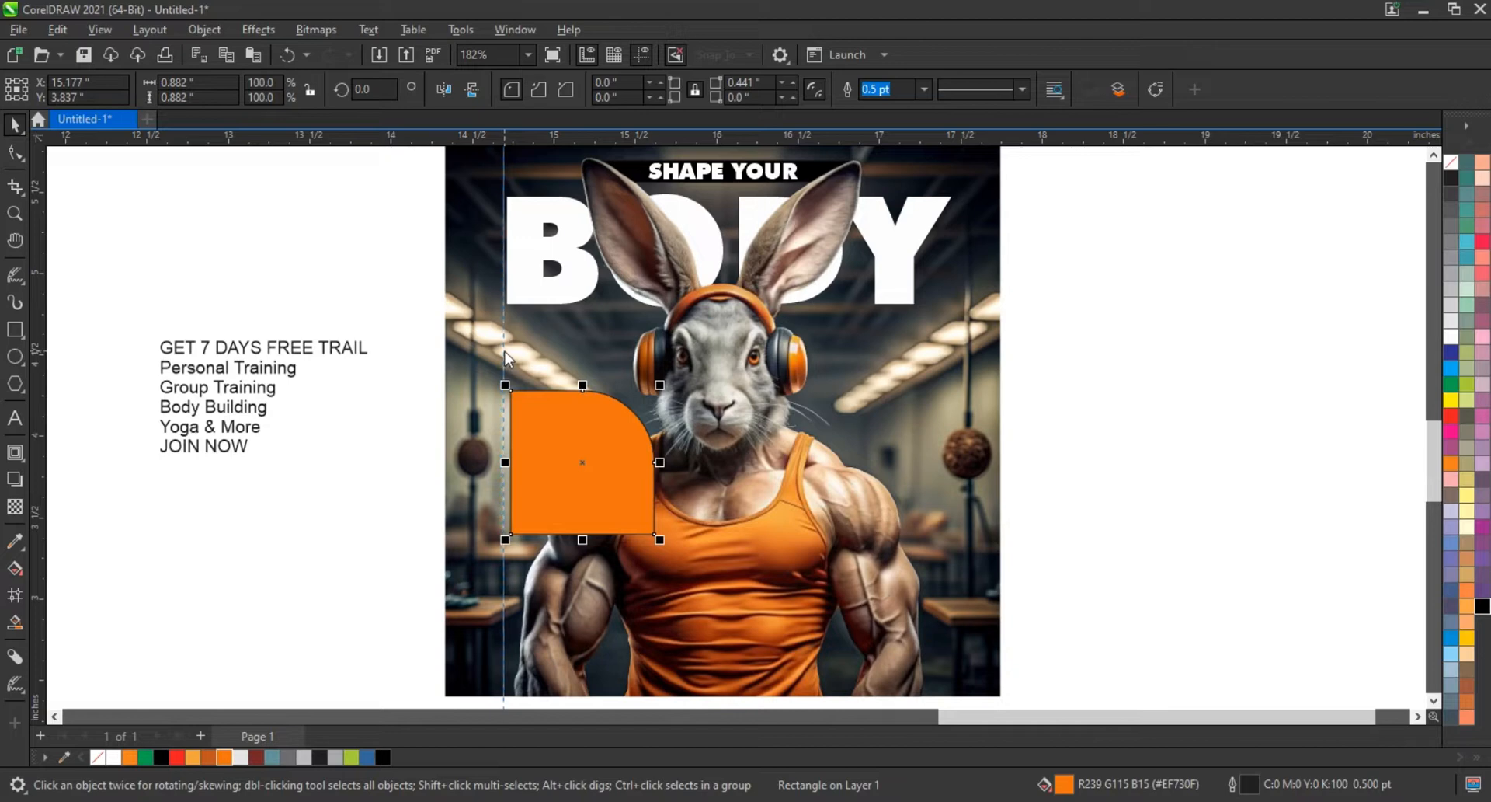
pyautogui.moveTo(505, 352); pyautogui.dragTo(505, 353)
pyautogui.click(538, 497)
pyautogui.moveTo(505, 541); pyautogui.dragTo(498, 555)
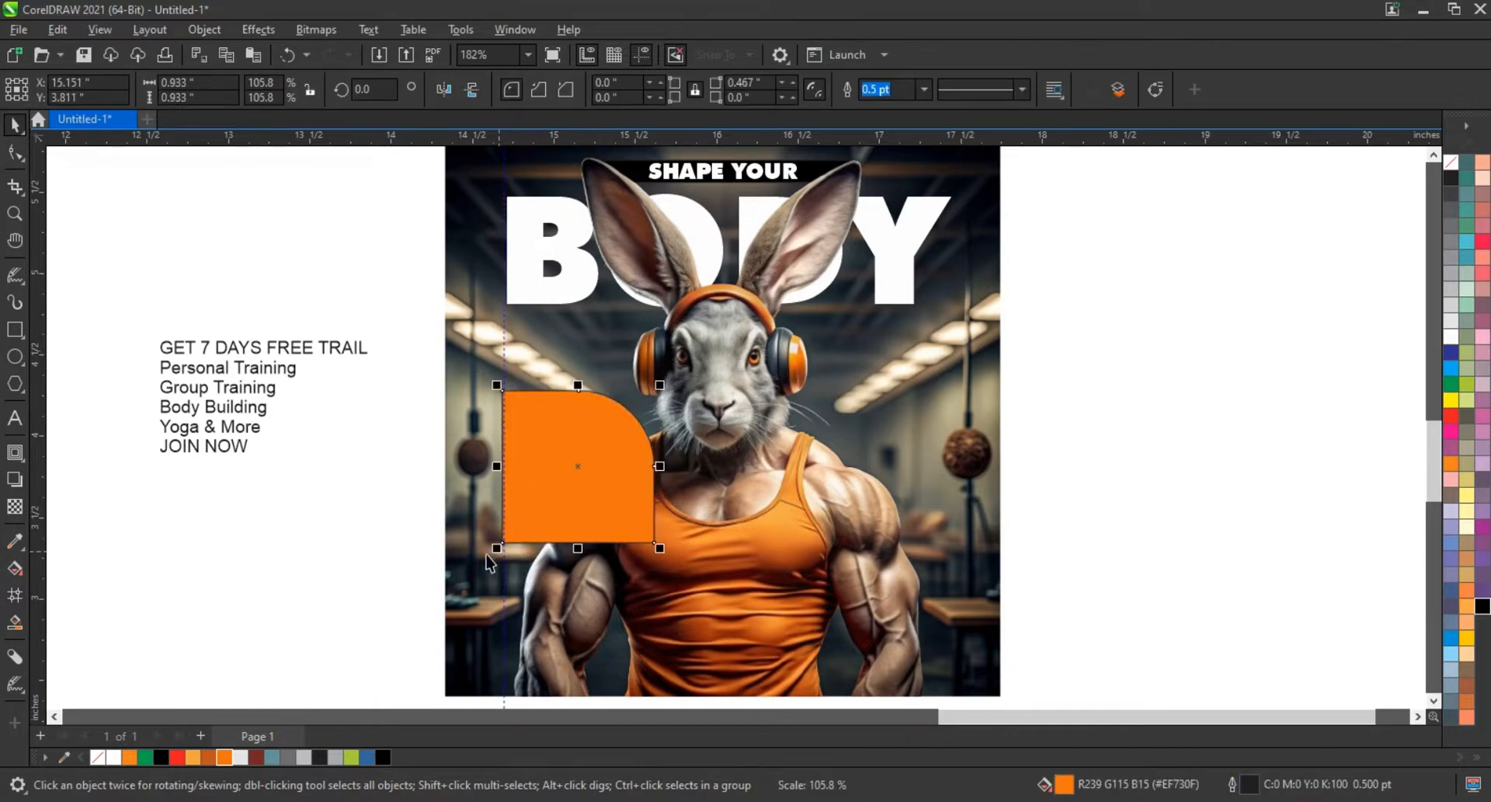
# - Remove the orange shape's outline and add a black drop shadow with opacity 72, offset slightly down and to the right
pyautogui.rightClick(1445, 177)
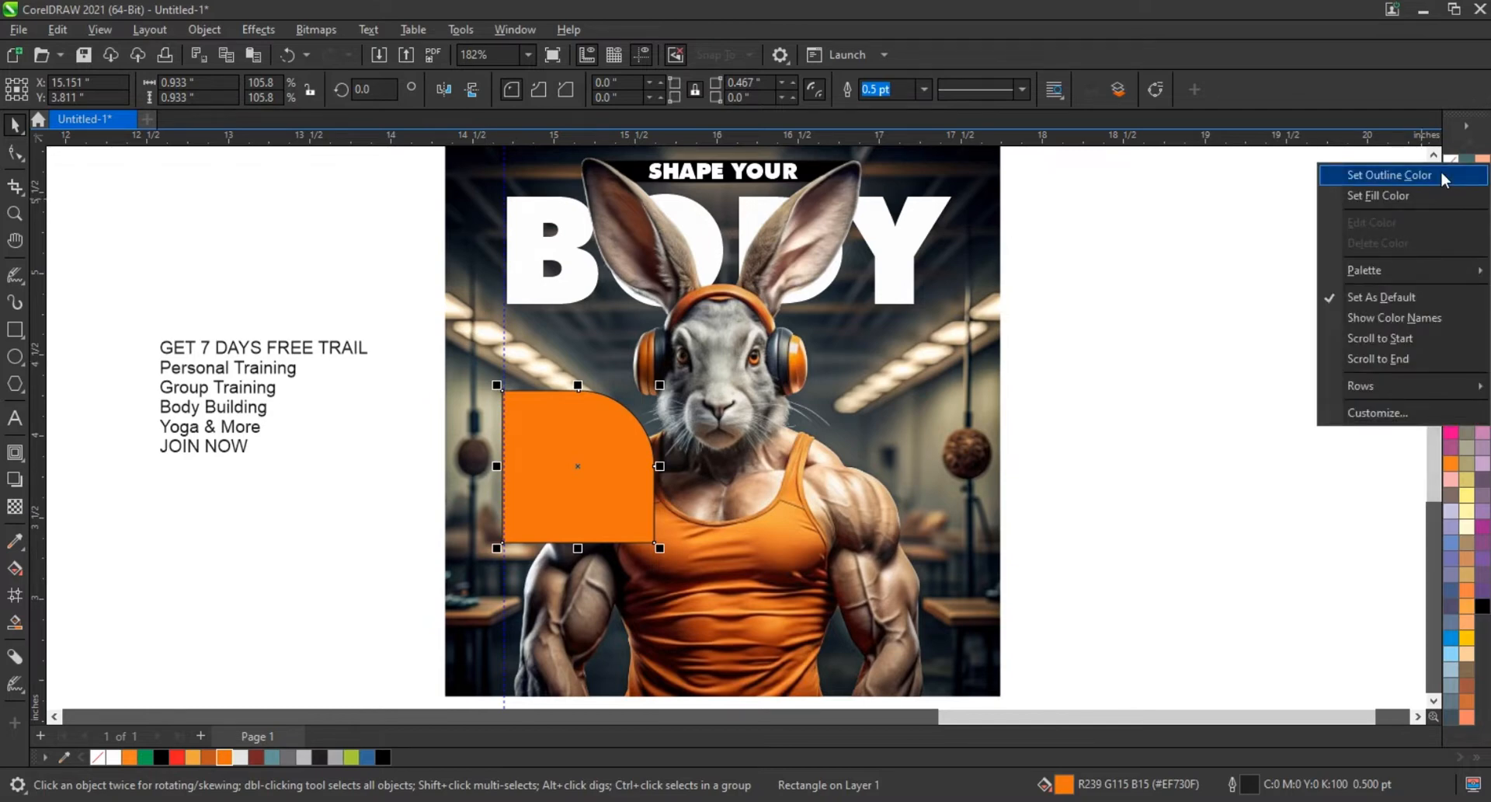
pyautogui.click(1388, 175)
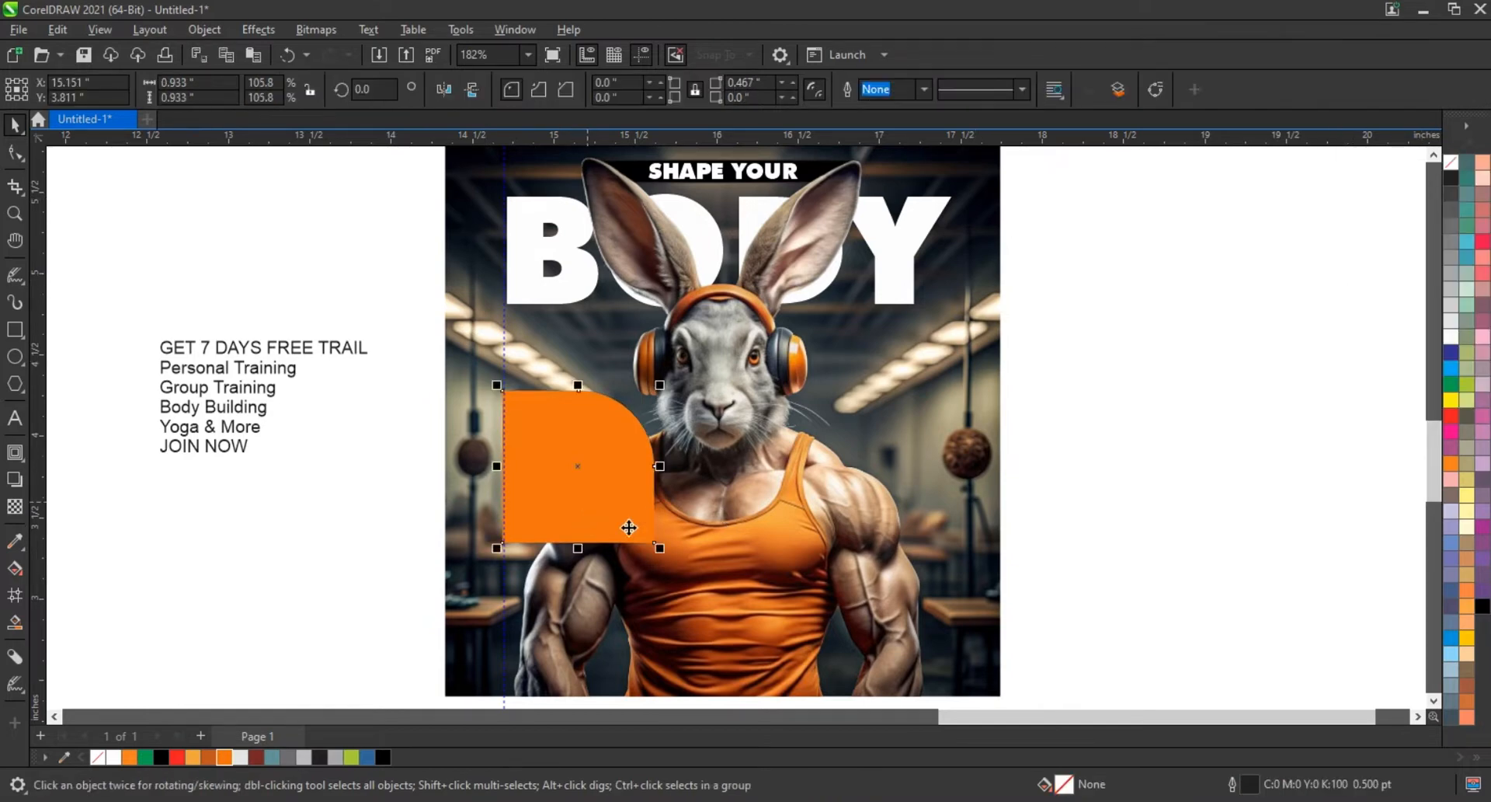
pyautogui.click(14, 479)
pyautogui.moveTo(578, 467); pyautogui.dragTo(649, 555)
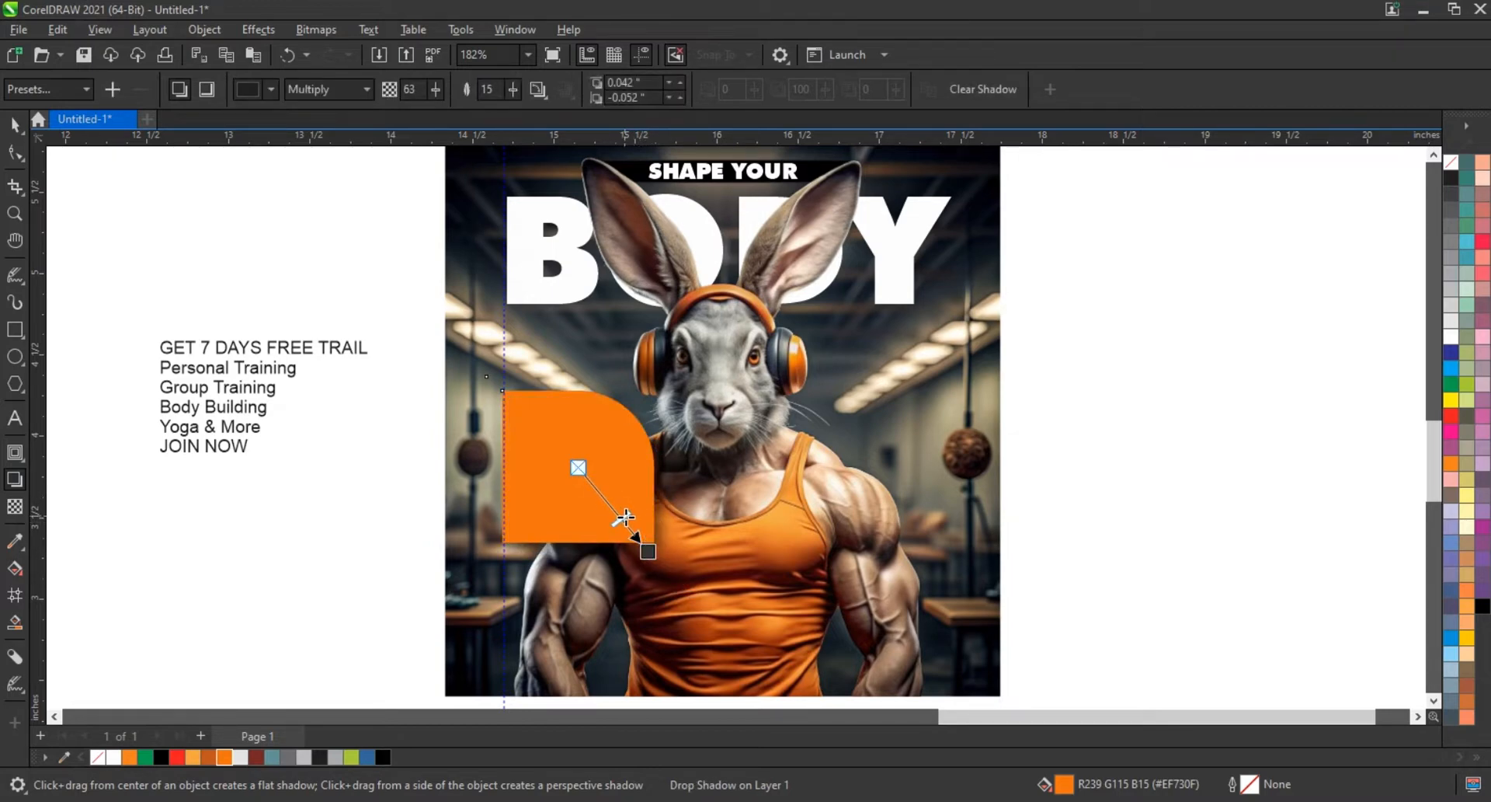
pyautogui.click(14, 125)
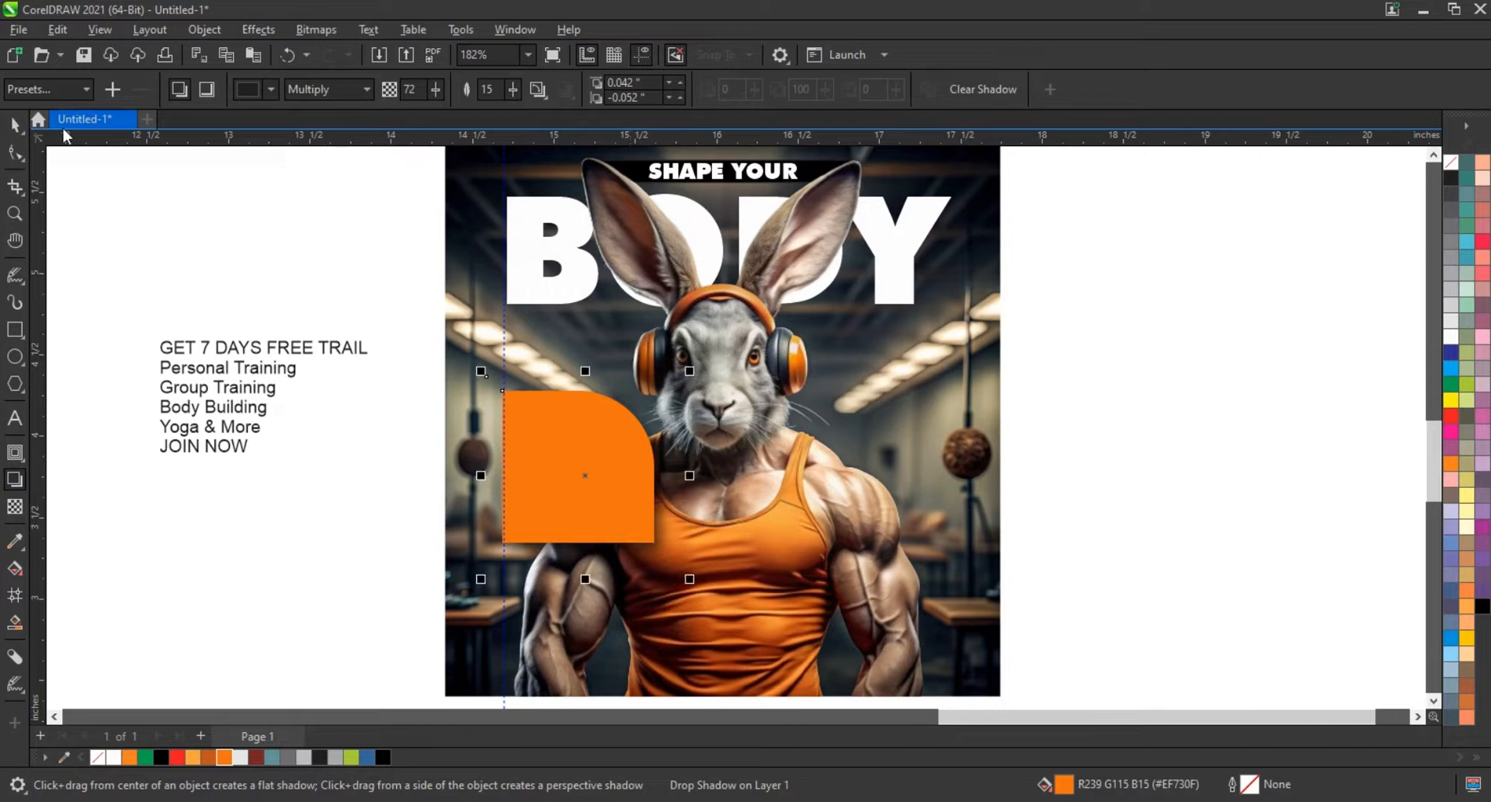
# - Break the drop shadow apart from the orange shape and deselect everything
pyautogui.click(205, 30)
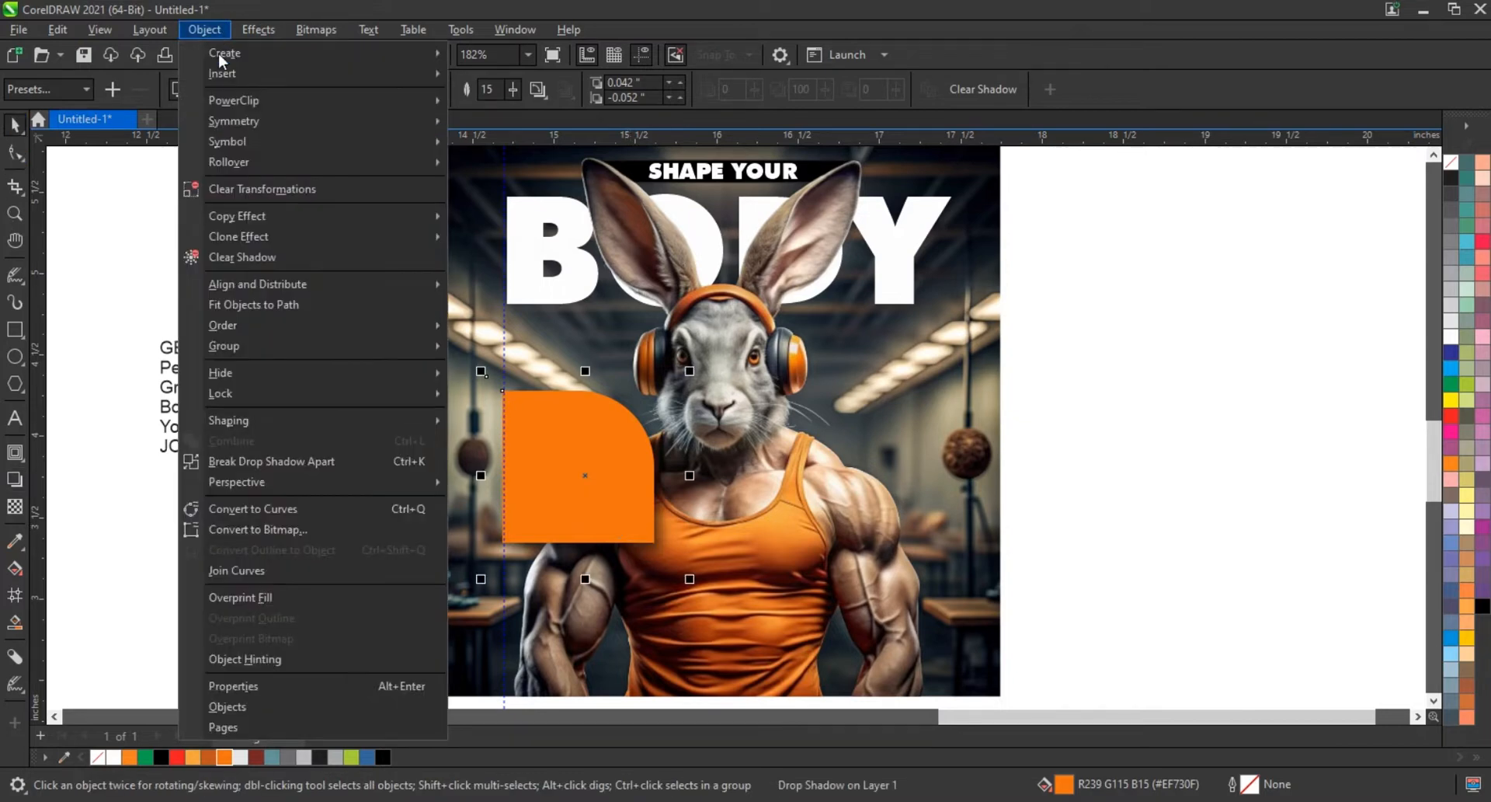
pyautogui.click(265, 459)
pyautogui.click(320, 262)
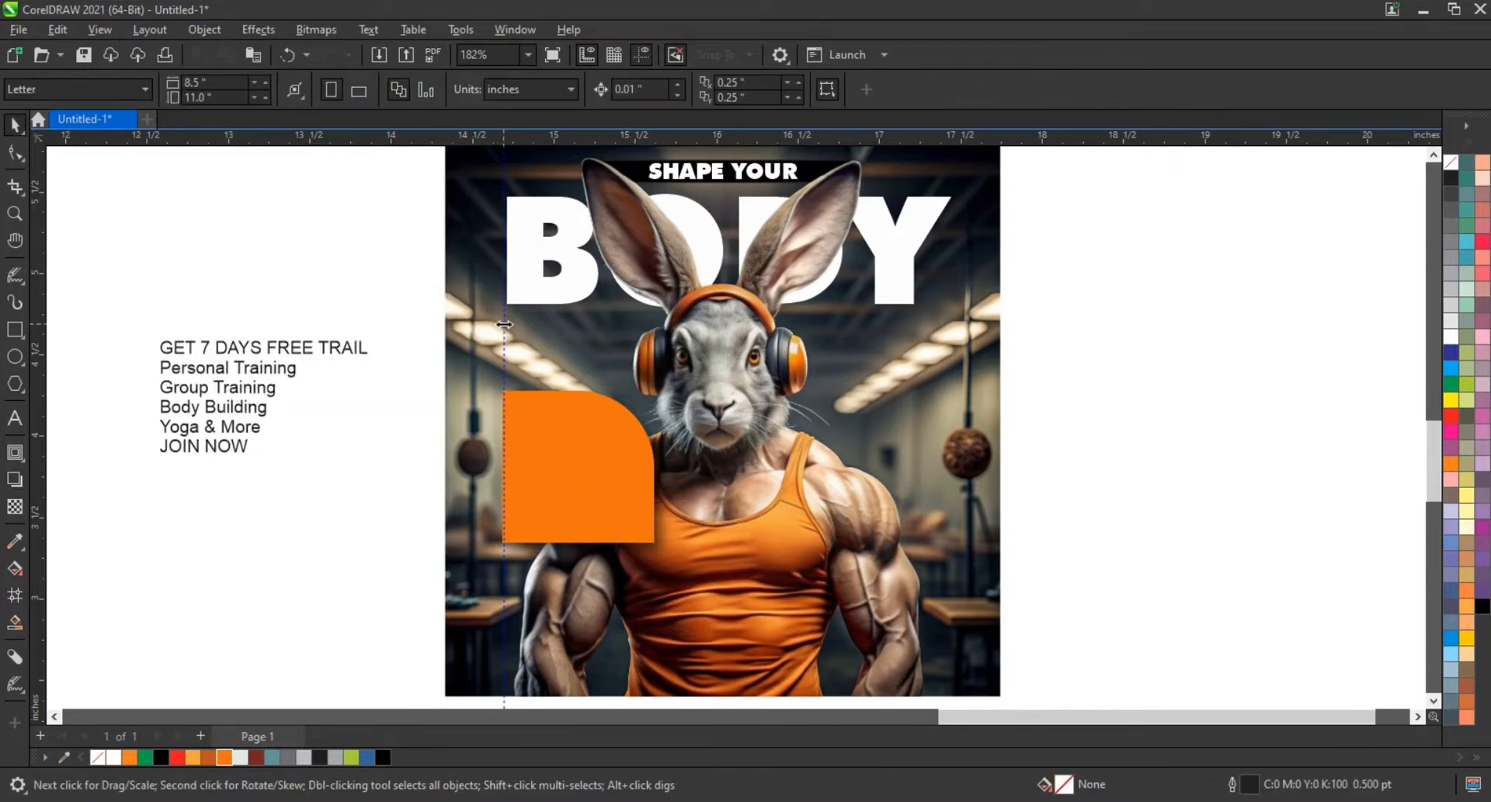
# - Cut the four service lines, Personal Training to Yoga & More, from the text list and paste them below as separate text
pyautogui.click(240, 382)
pyautogui.press('F8')
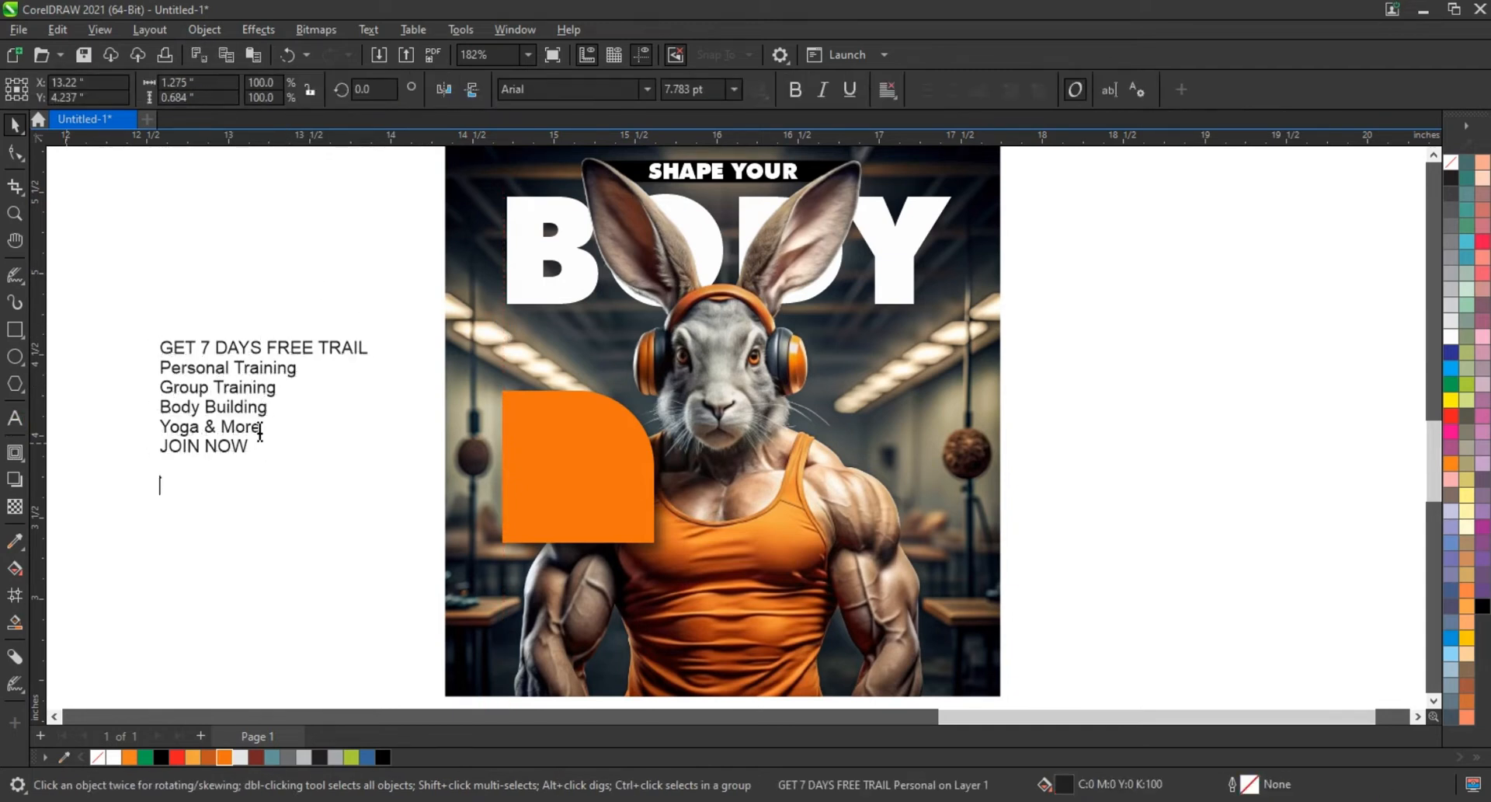
pyautogui.moveTo(263, 427); pyautogui.dragTo(154, 370)
pyautogui.hotkey('ctrl', 'c')
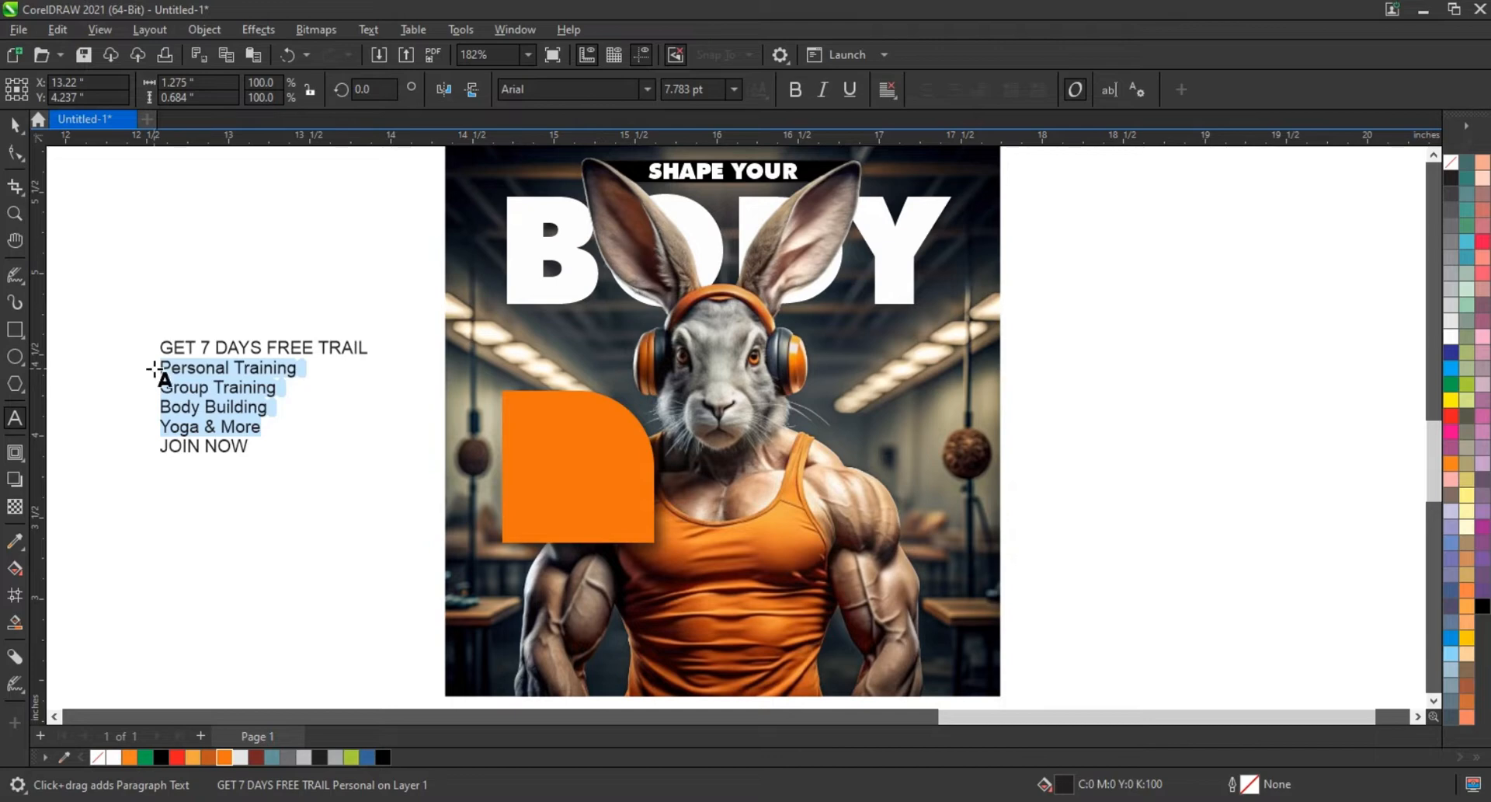
pyautogui.press('Delete')
pyautogui.hotkey('ctrl', 'v')
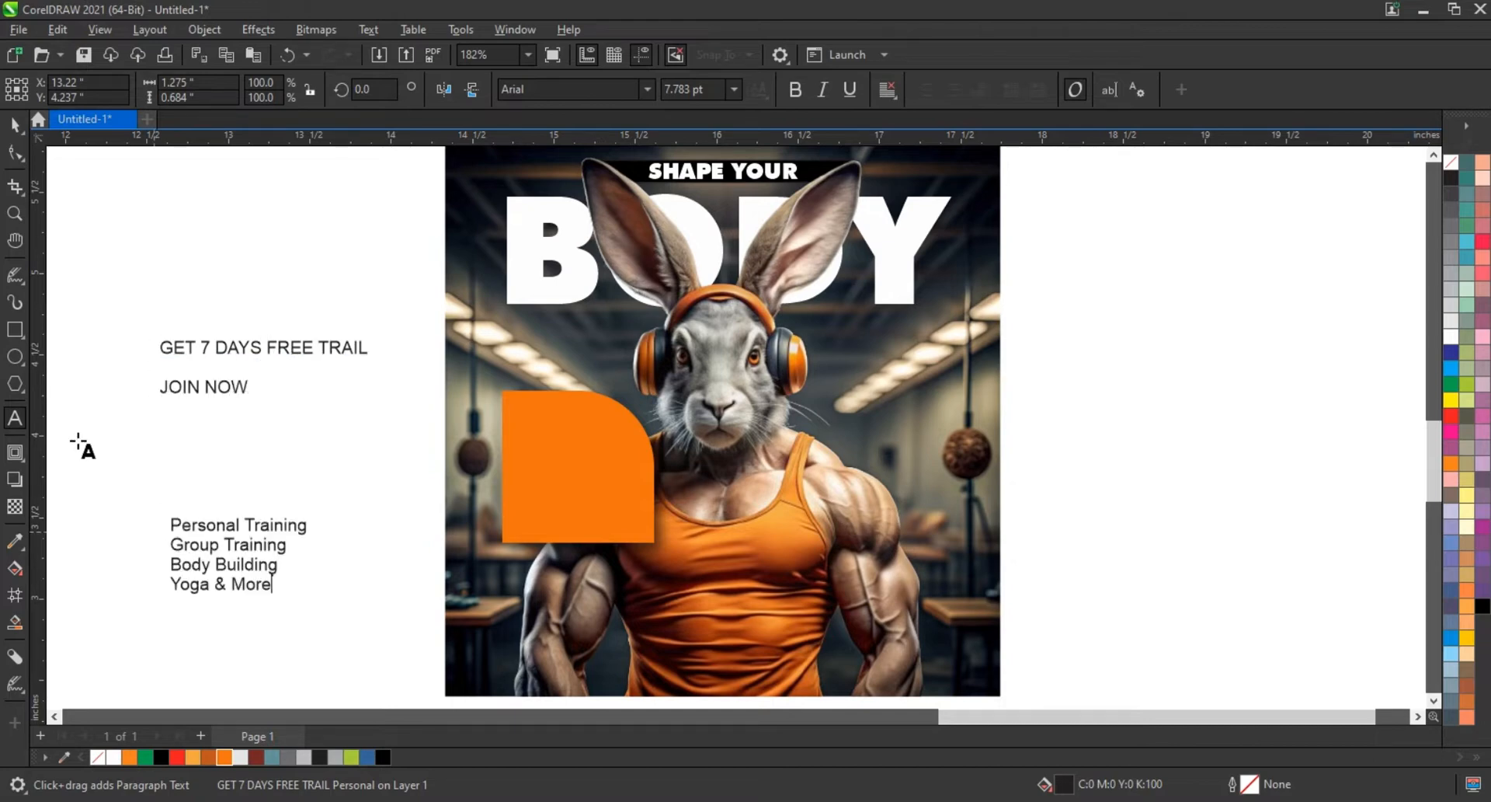
# - Set the separate four-line services text in Helvetica Bold
pyautogui.click(15, 124)
pyautogui.click(648, 95)
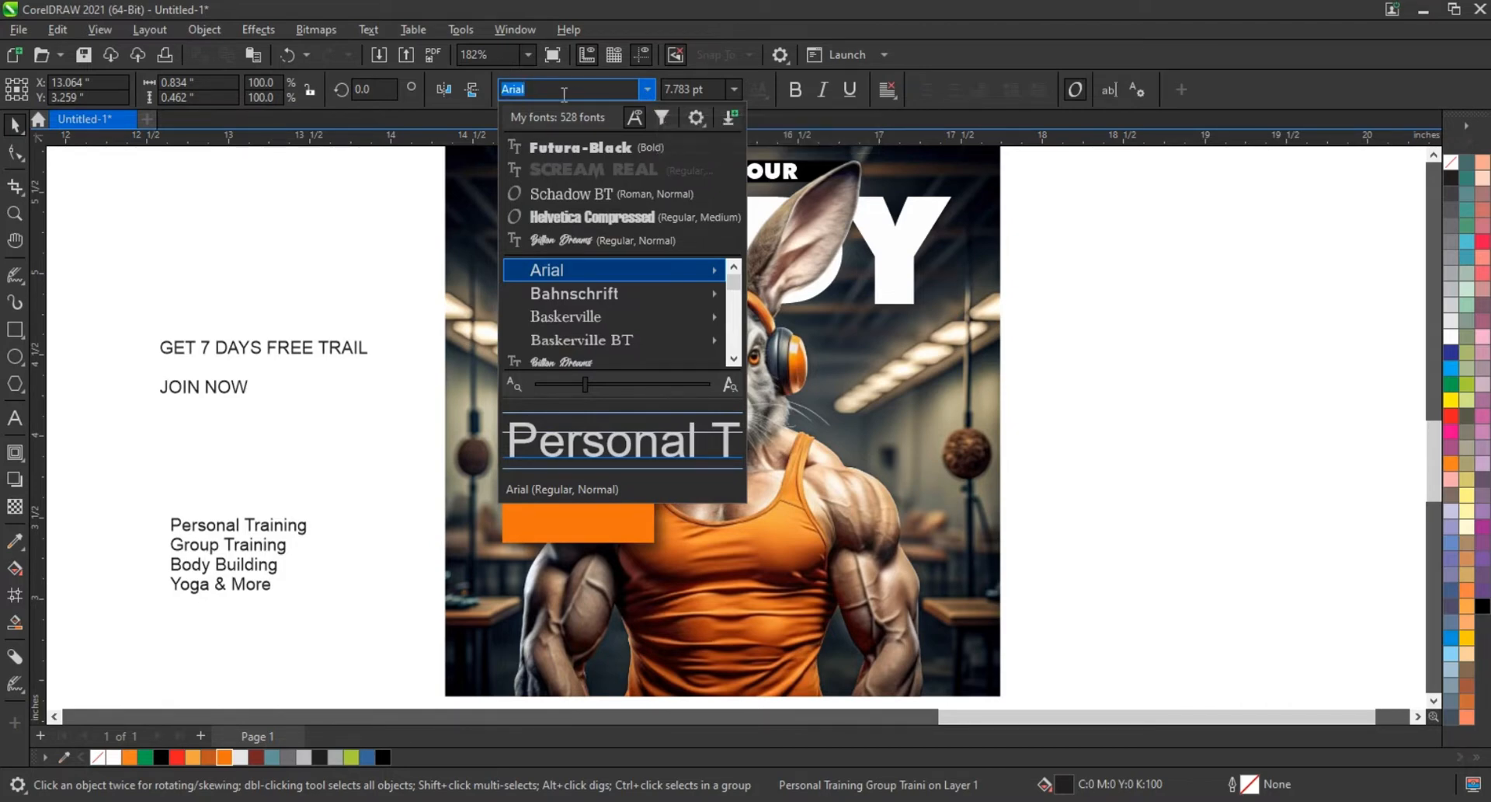
pyautogui.write('HEL')
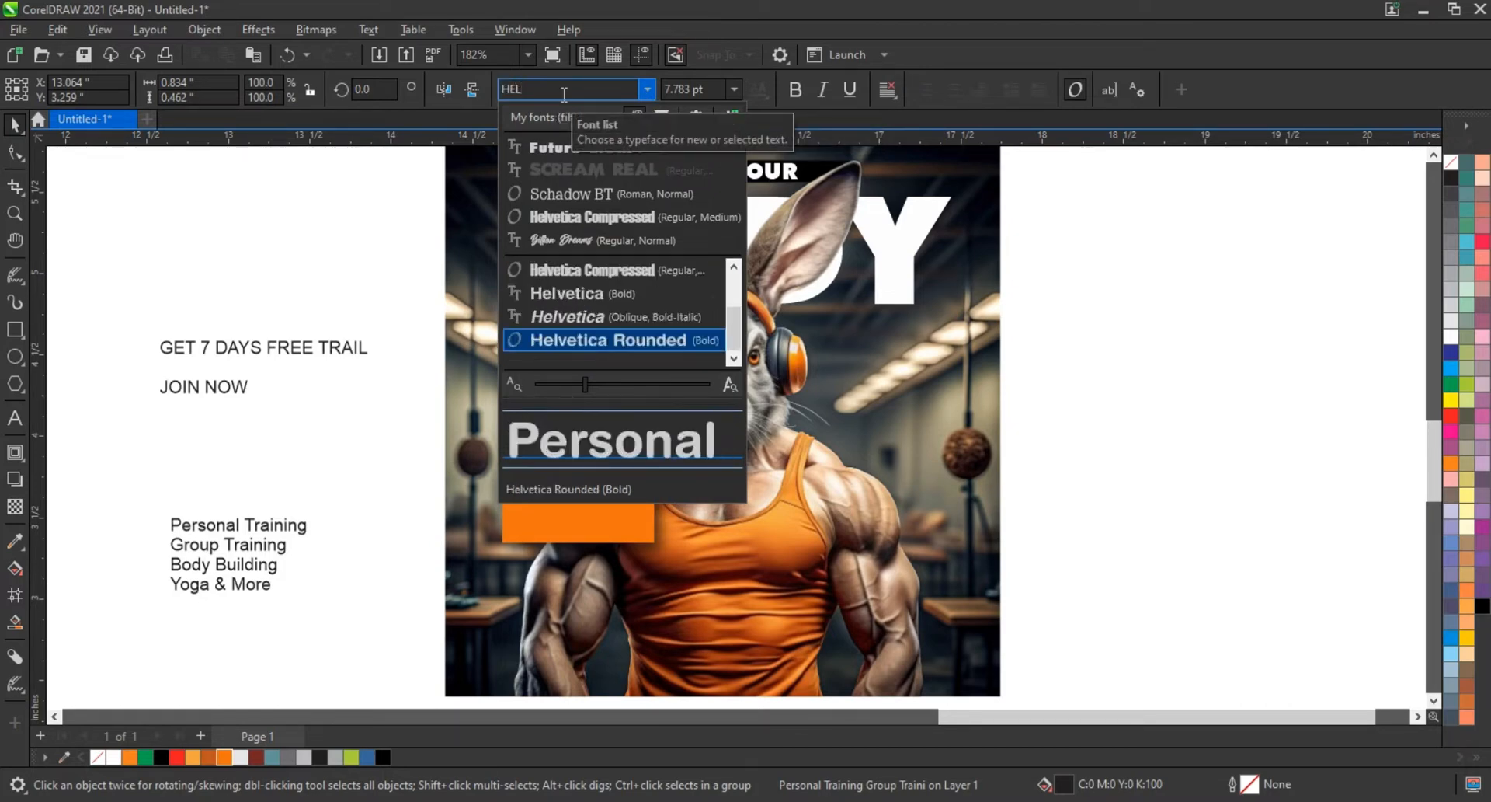
pyautogui.click(567, 292)
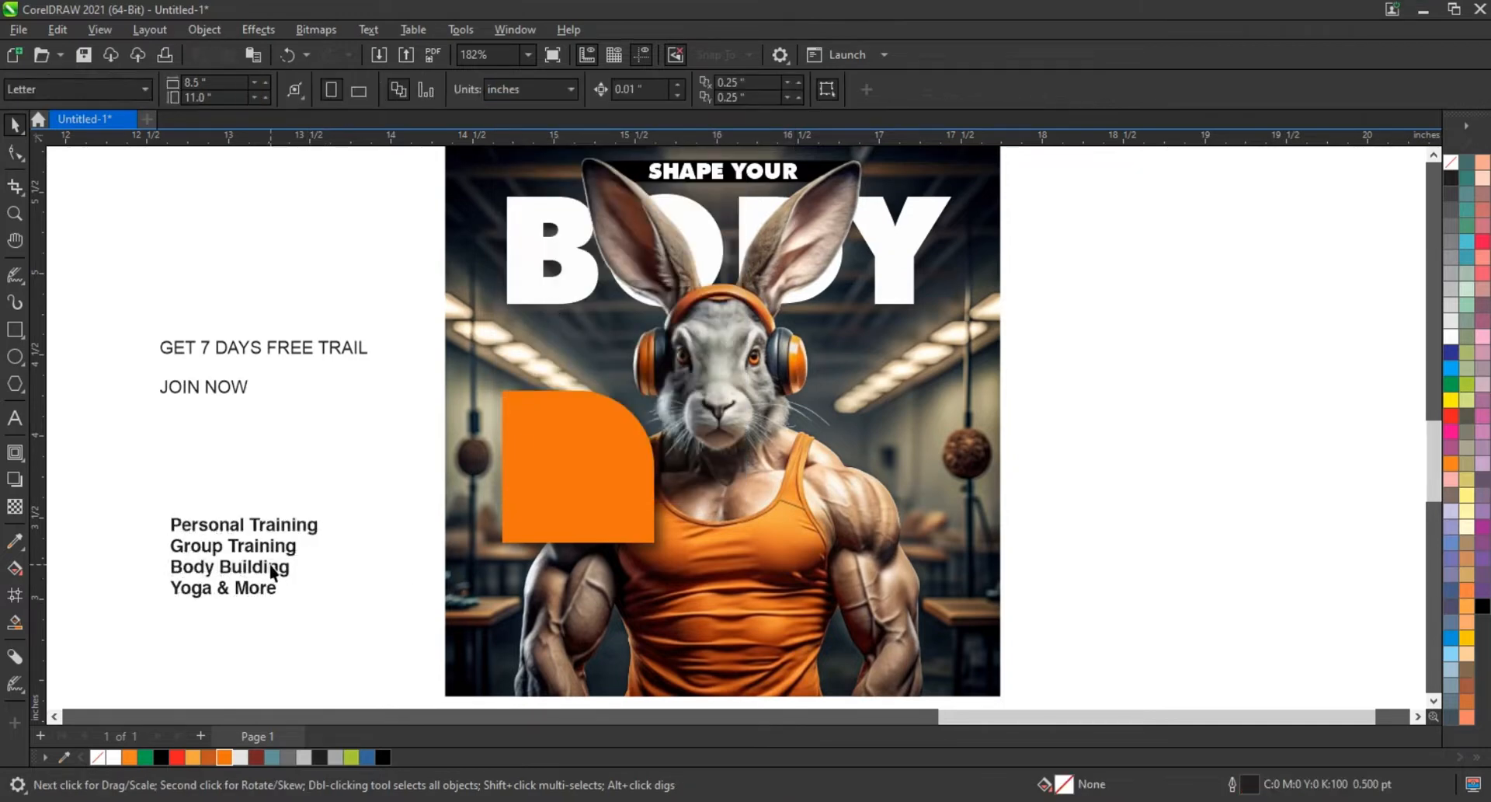
# - Move the services text onto the orange shape and scale it down to about 0.66 in wide
pyautogui.moveTo(240, 571); pyautogui.dragTo(580, 489)
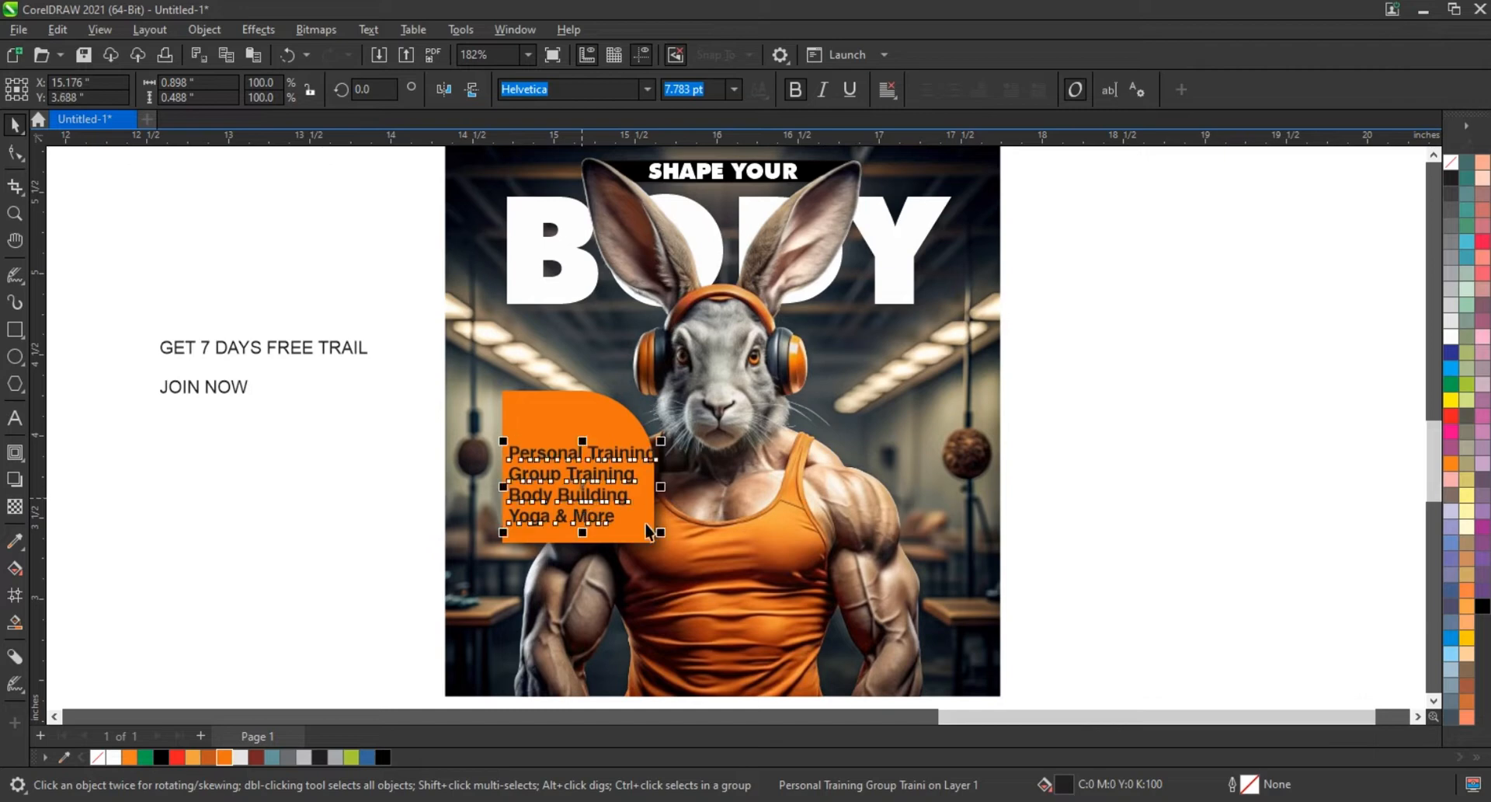
pyautogui.moveTo(665, 541); pyautogui.dragTo(622, 532)
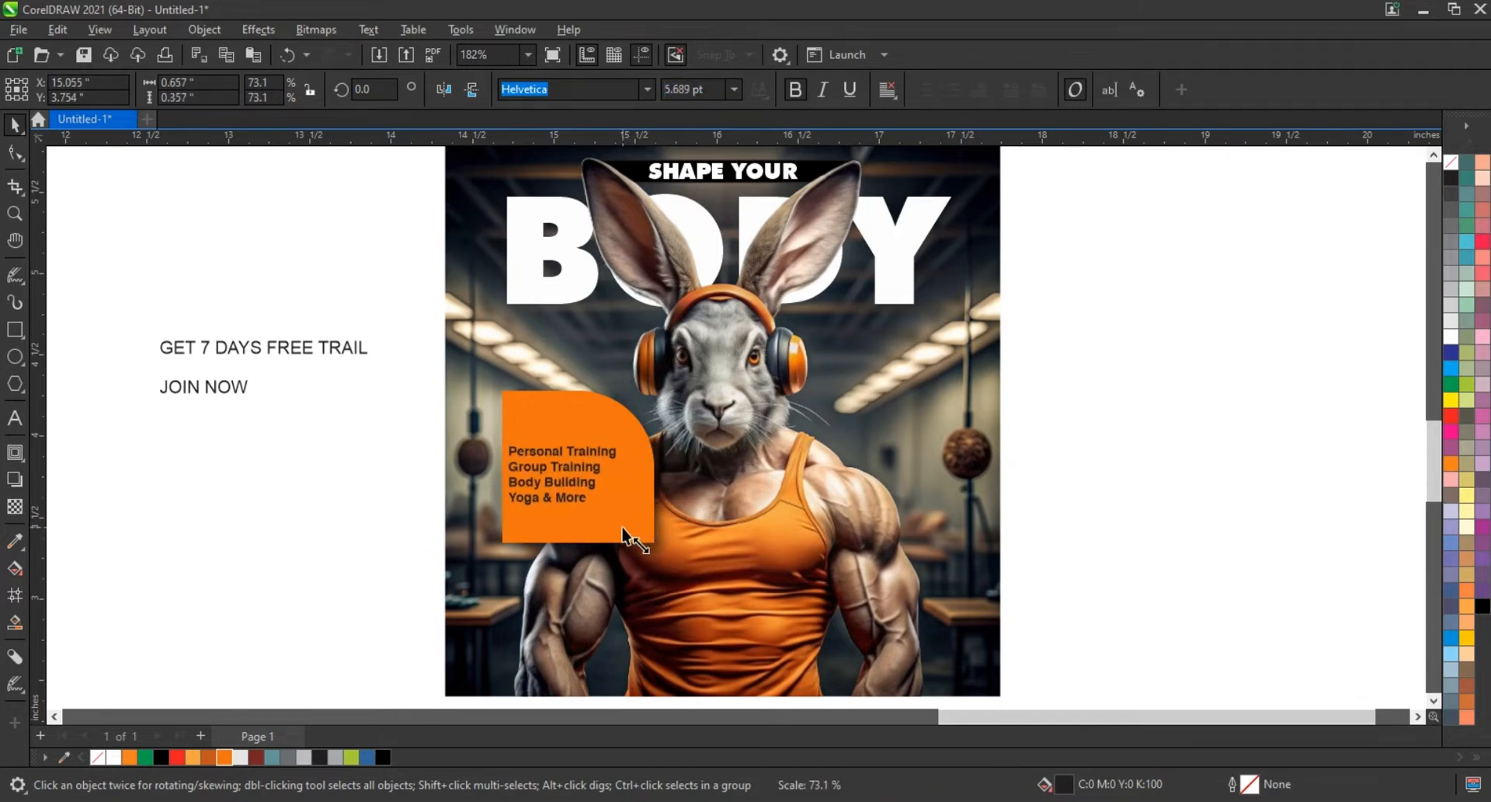
pyautogui.click(272, 466)
# - Increase the line spacing of the services text so its four lines reach near the orange shape's lower edge
pyautogui.click(13, 220)
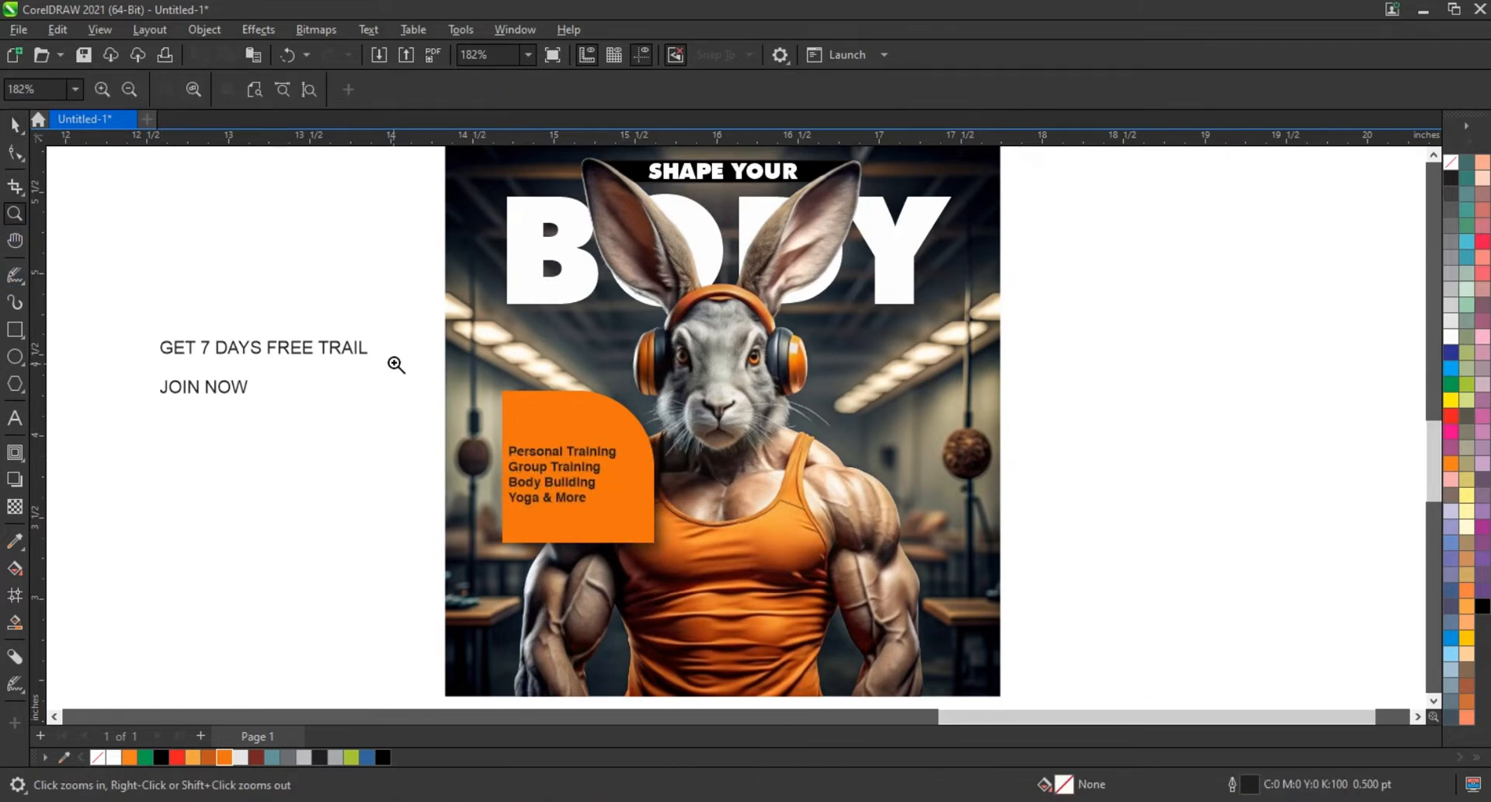
pyautogui.moveTo(394, 361); pyautogui.dragTo(1069, 593)
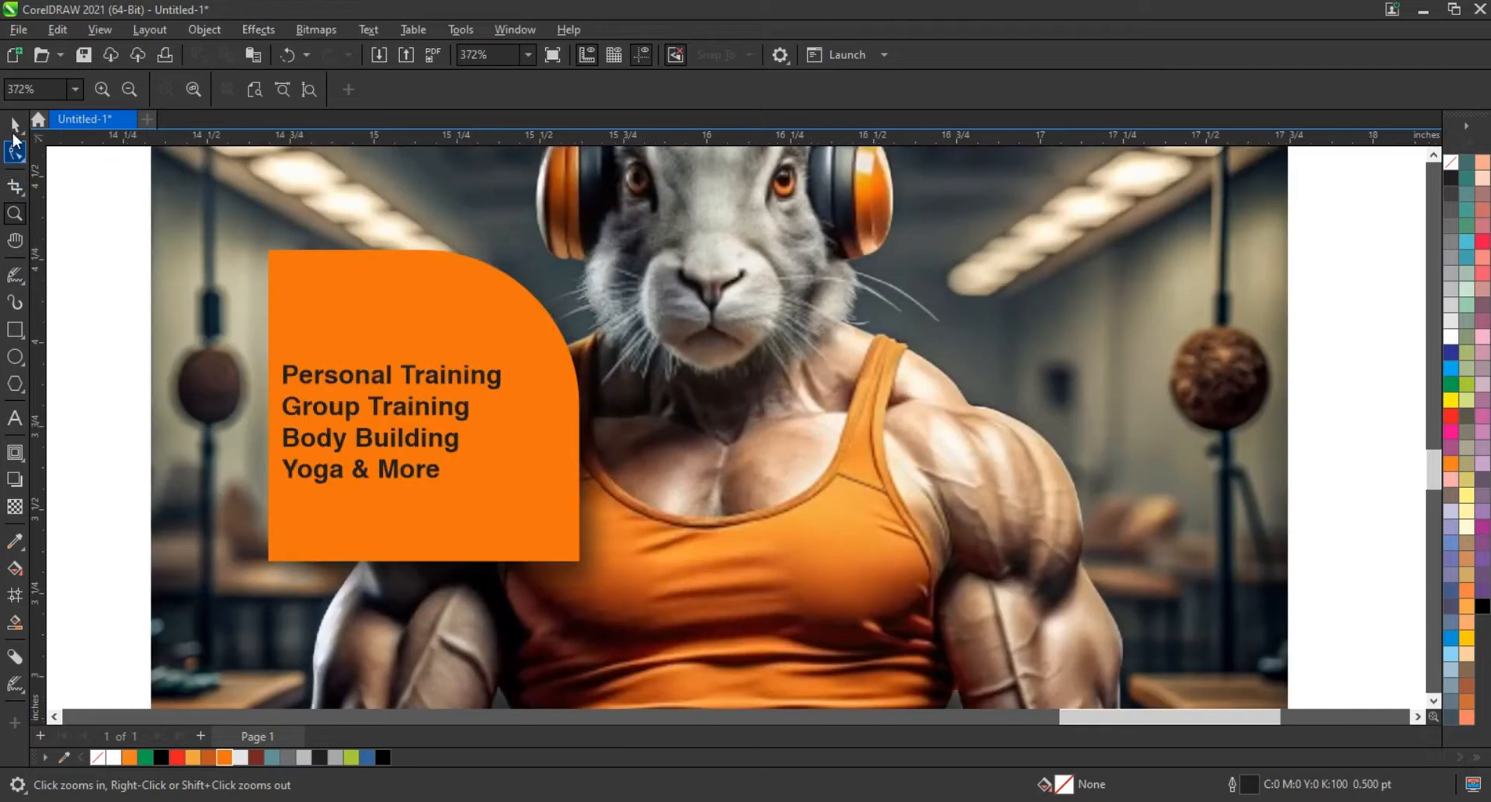
pyautogui.click(15, 125)
pyautogui.click(427, 408)
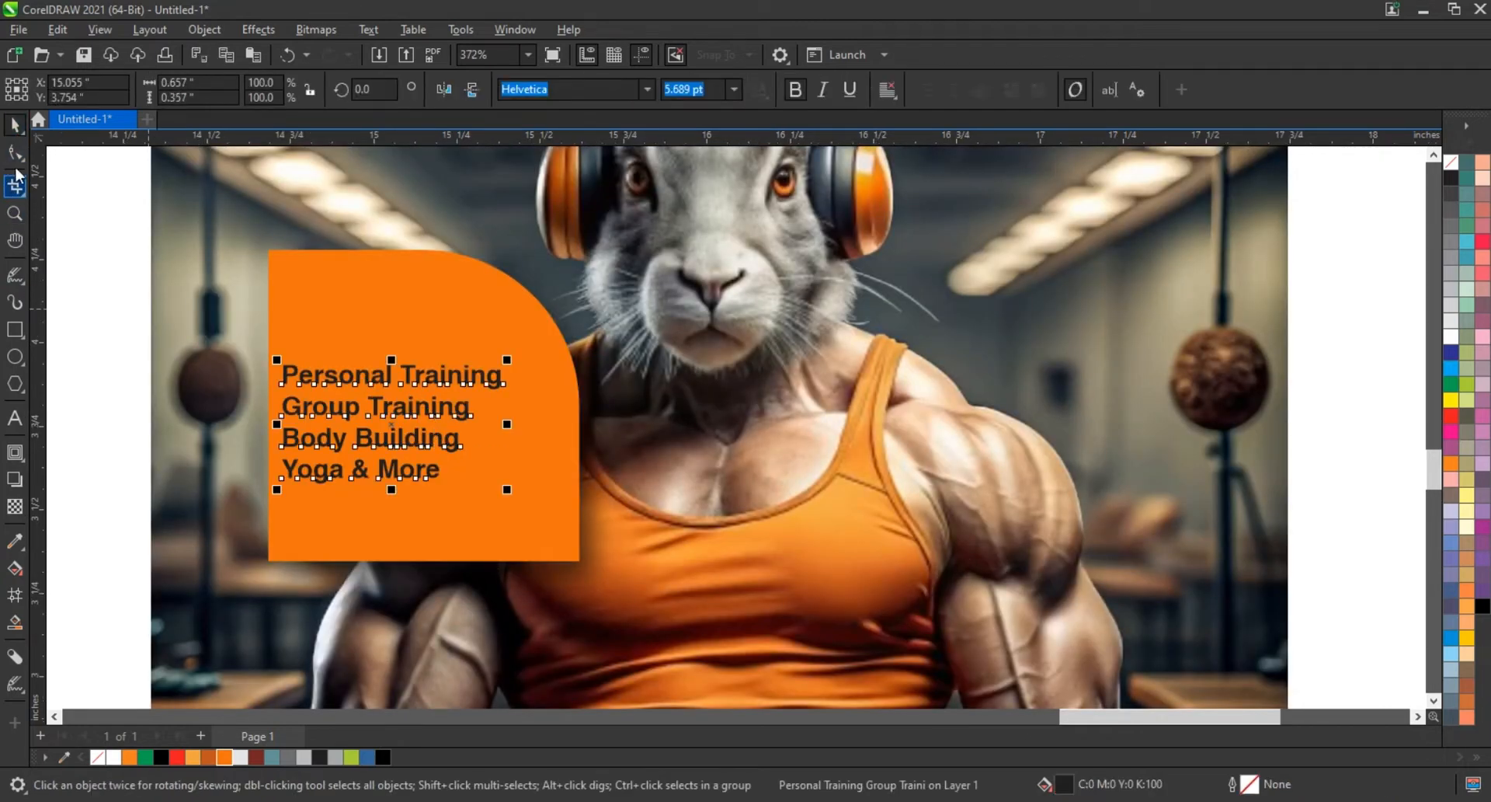
pyautogui.click(15, 153)
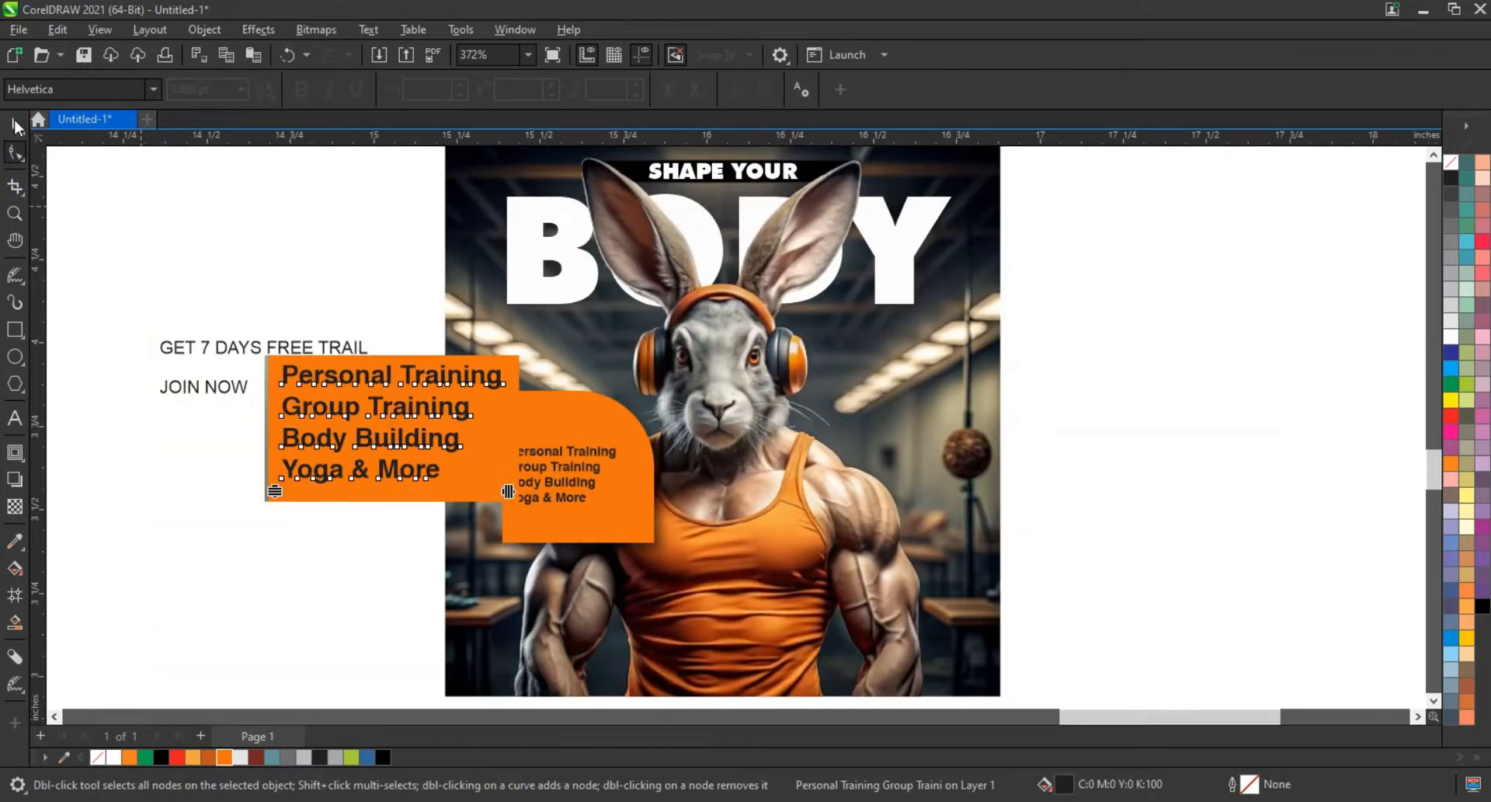
pyautogui.click(15, 126)
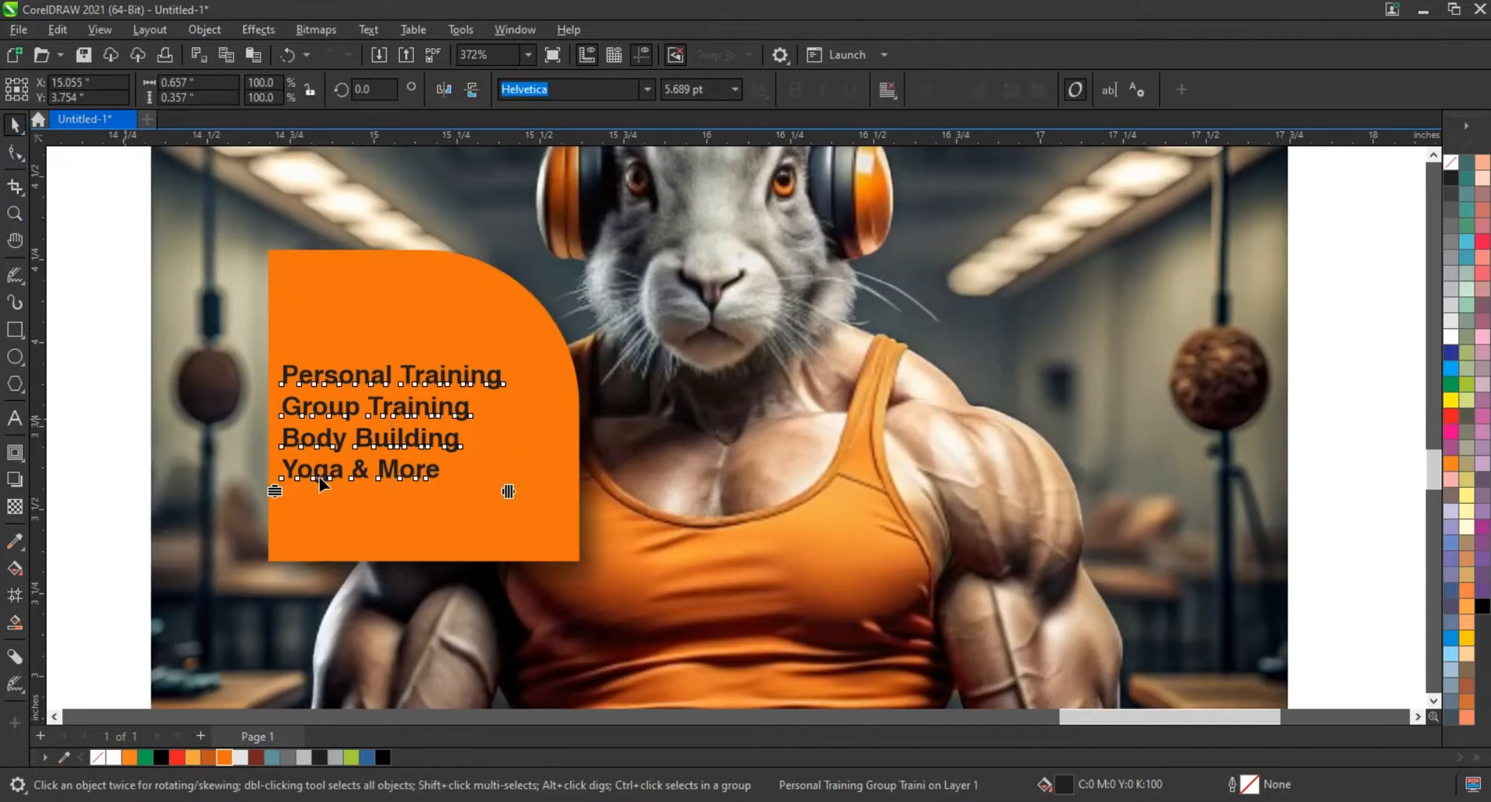
pyautogui.moveTo(276, 491); pyautogui.dragTo(276, 538)
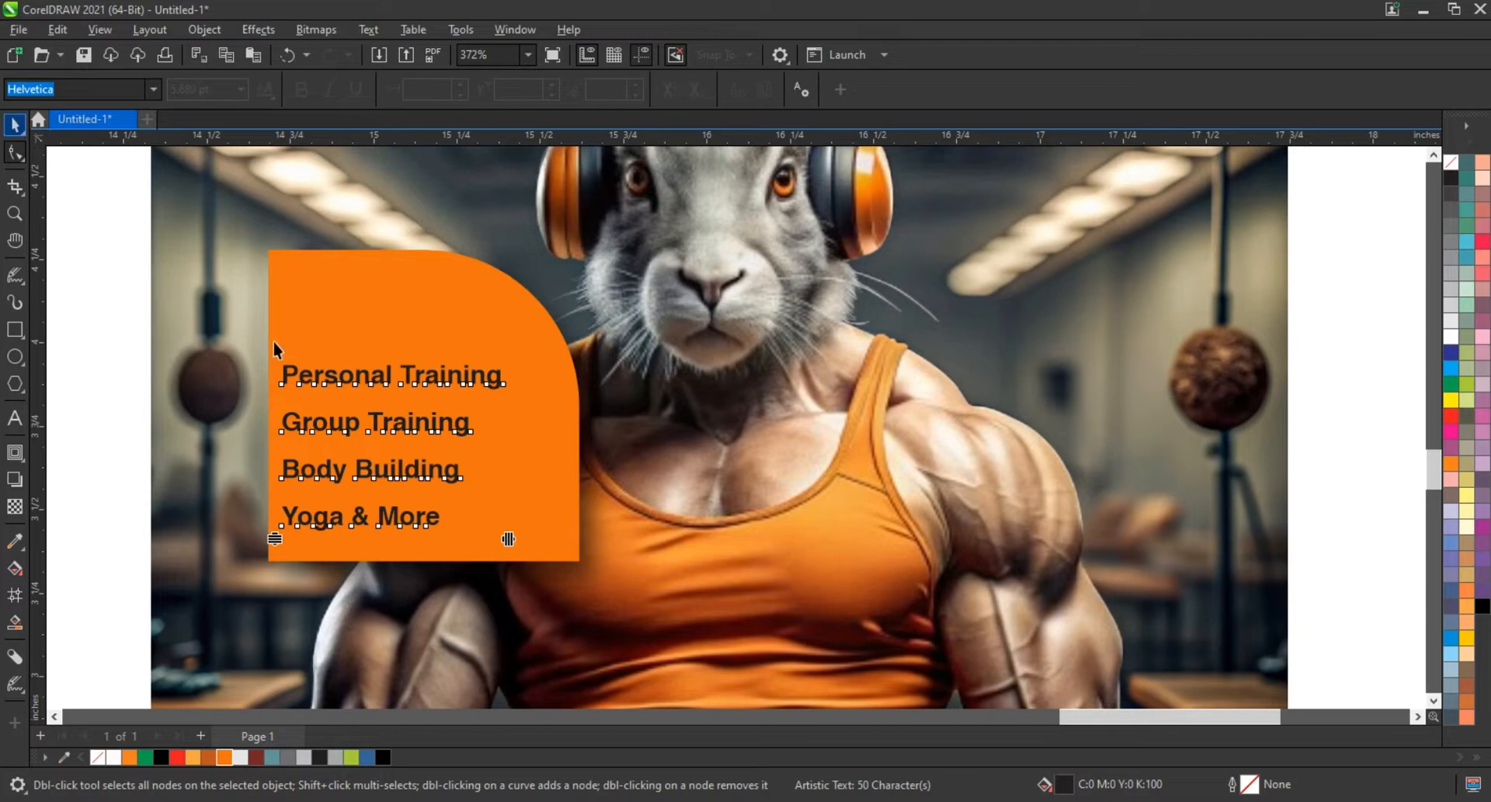
# - Enlarge the services text to about 0.71 in wide and colour it white
pyautogui.press('space')
pyautogui.moveTo(506, 540); pyautogui.dragTo(529, 565)
pyautogui.click(1447, 340)
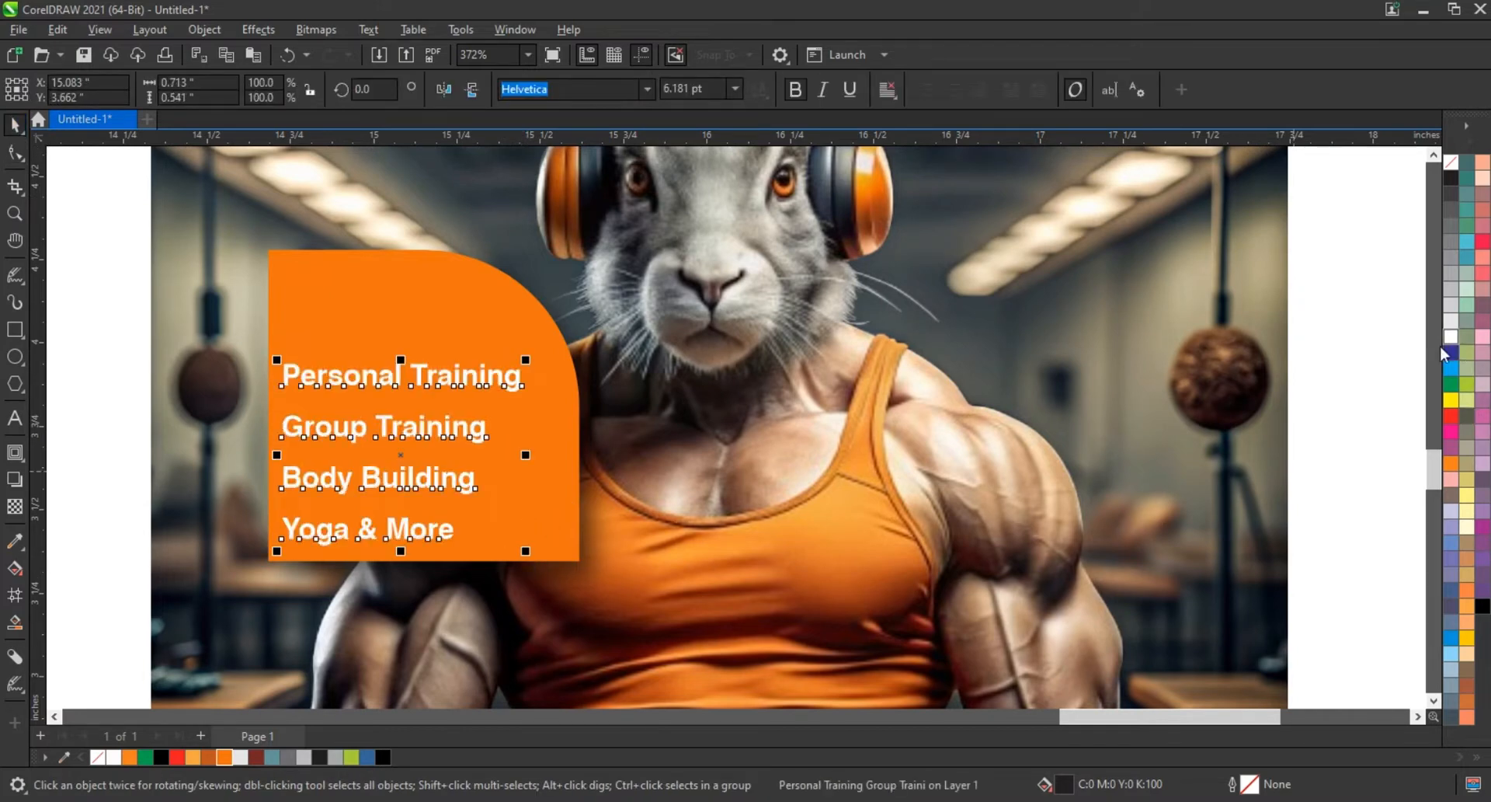
# - Change the case of the services text to UPPERCASE
pyautogui.click(371, 31)
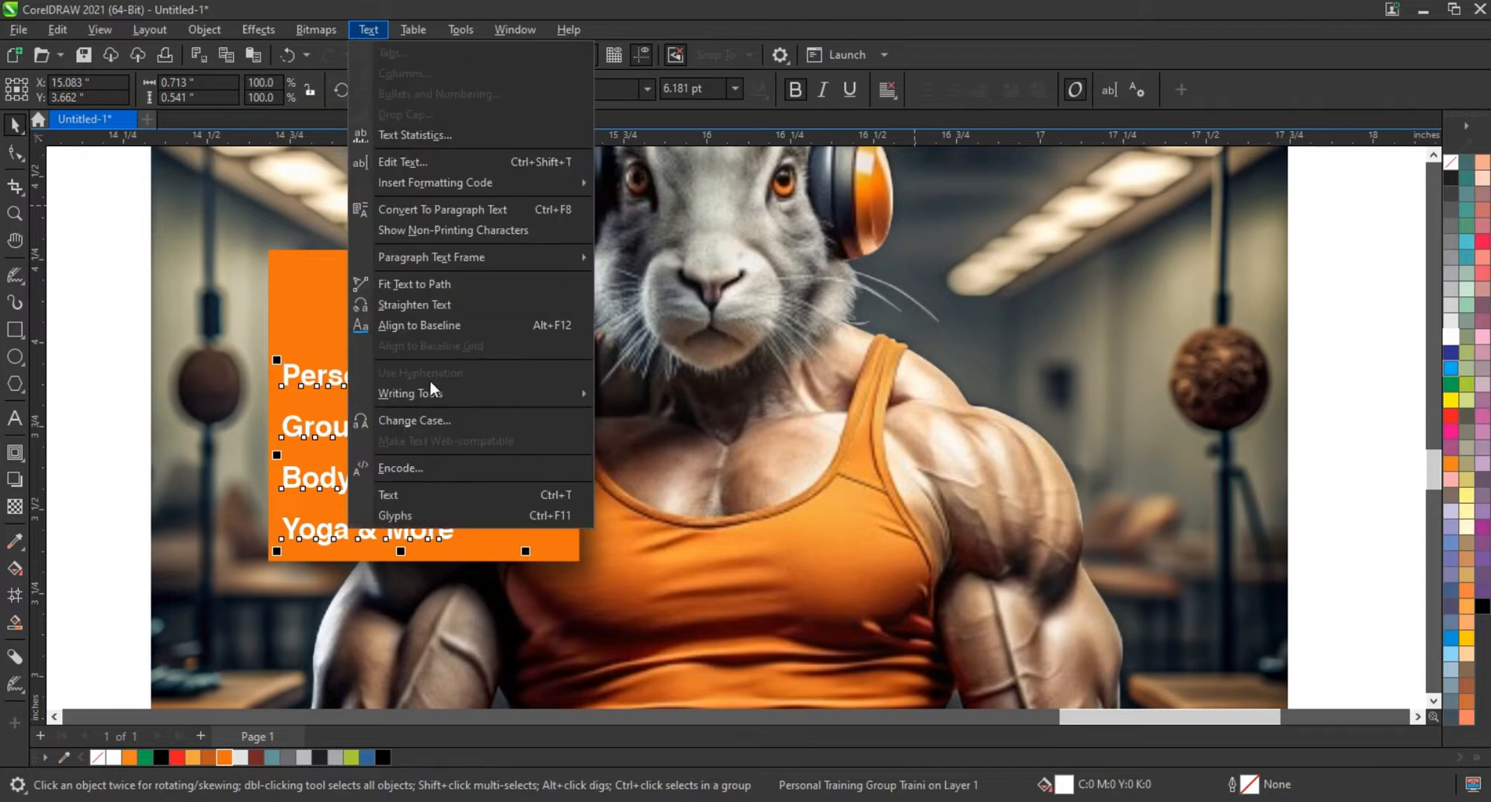
pyautogui.click(421, 415)
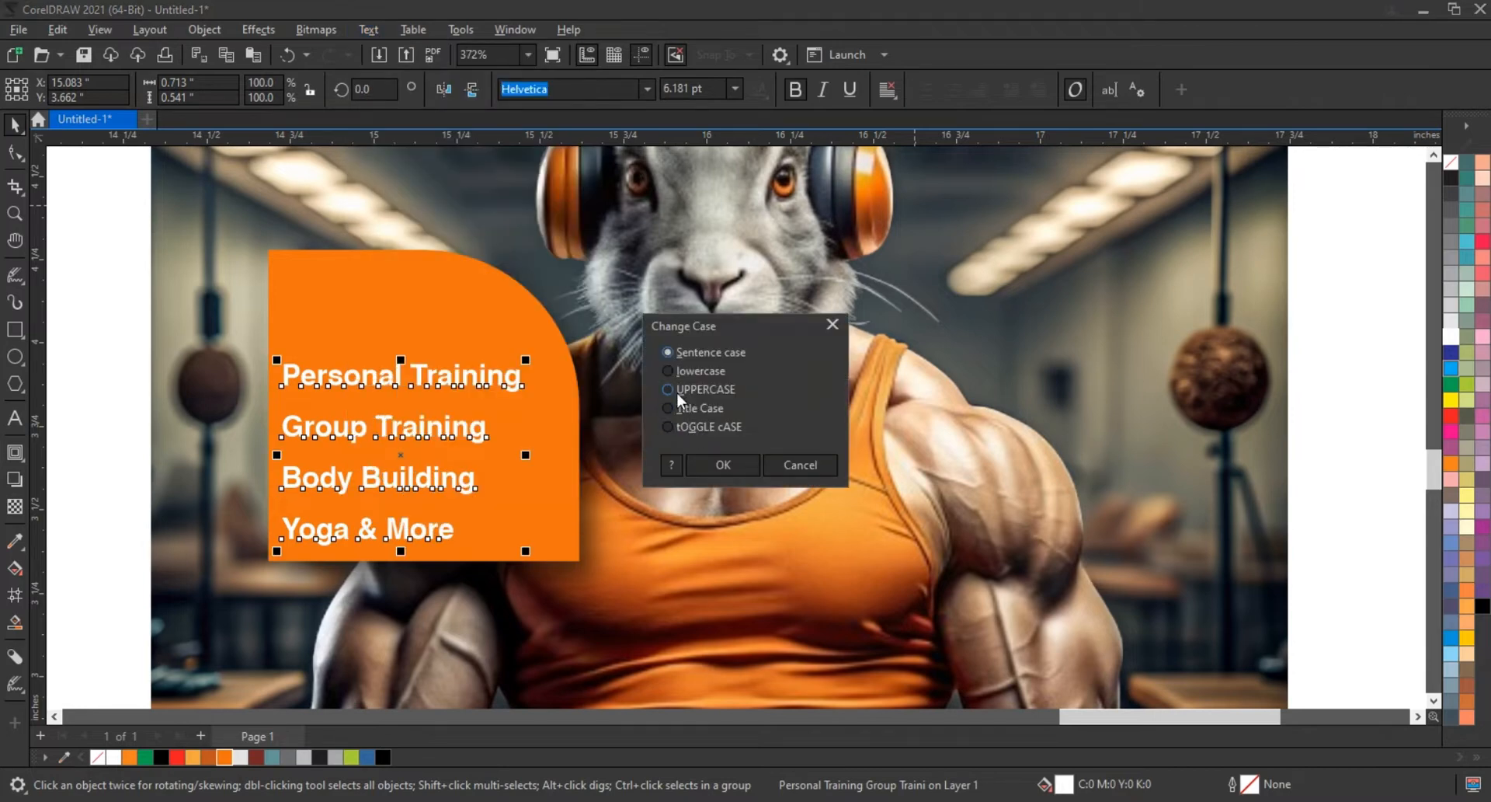
pyautogui.click(678, 392)
pyautogui.click(712, 466)
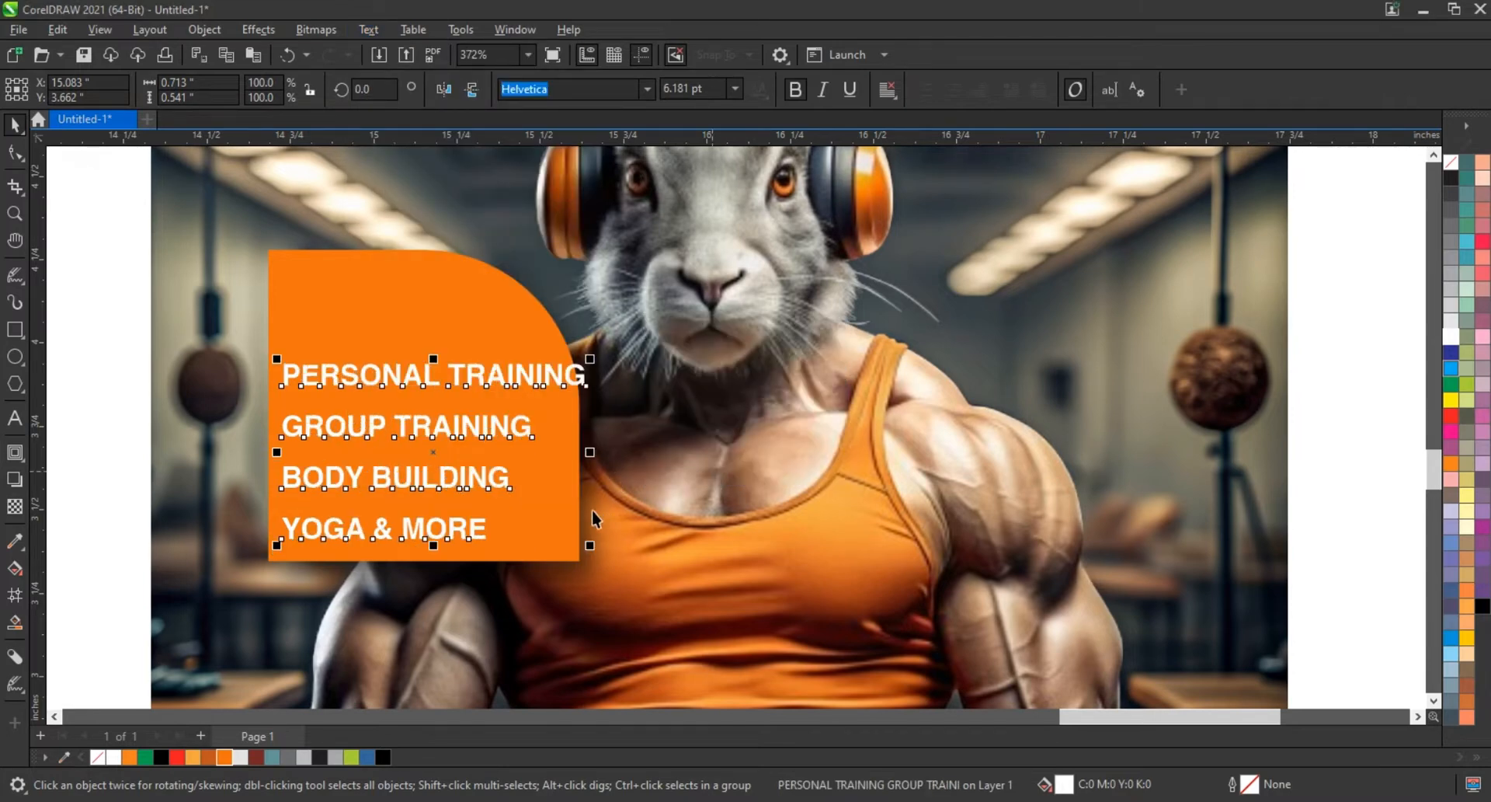
# - Scale the uppercase services text down to about 0.76 in wide and tighten its line spacing
pyautogui.moveTo(591, 359); pyautogui.dragTo(552, 388)
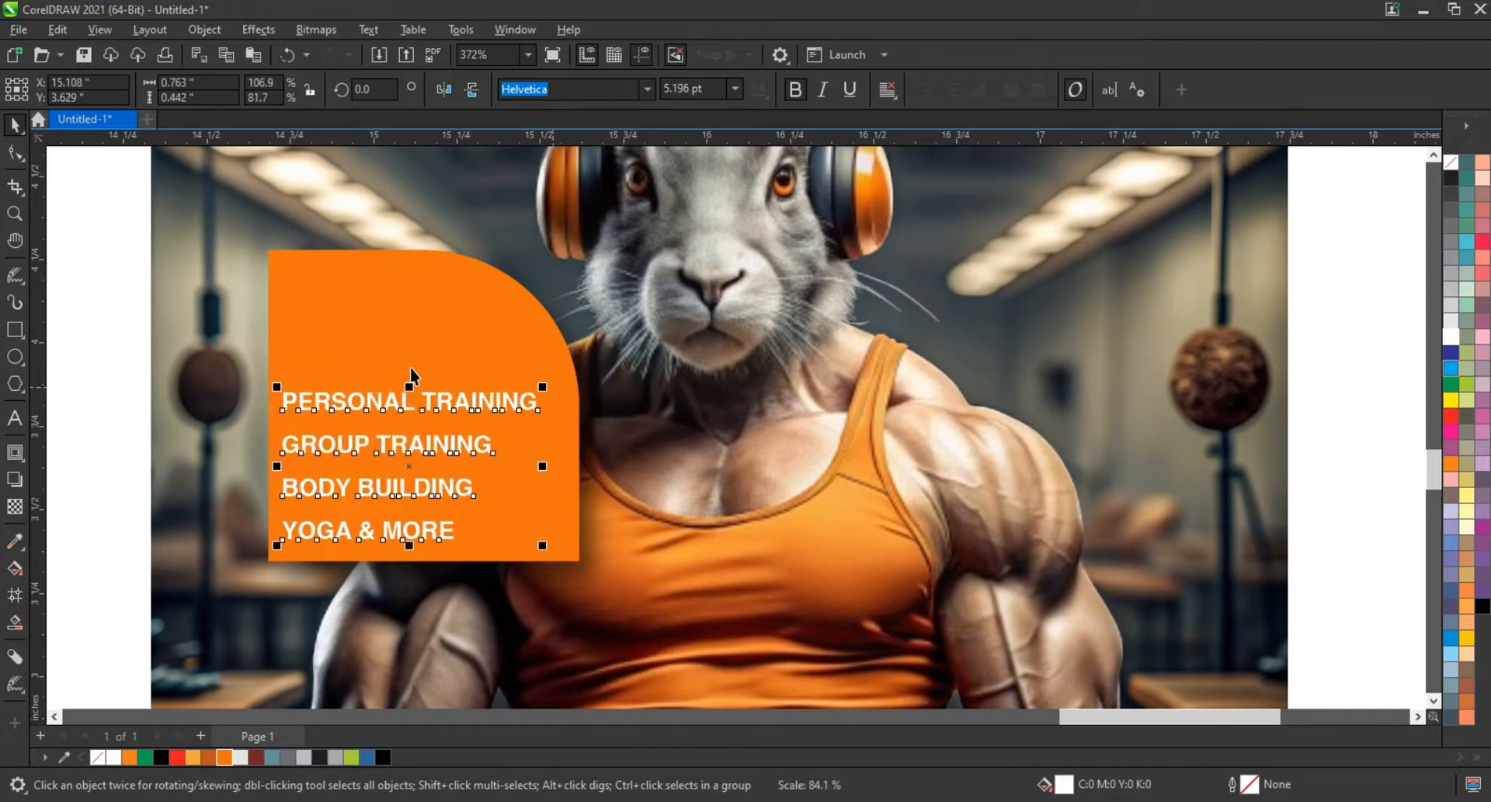
pyautogui.press('F10')
pyautogui.moveTo(273, 547); pyautogui.dragTo(275, 521)
pyautogui.click(14, 131)
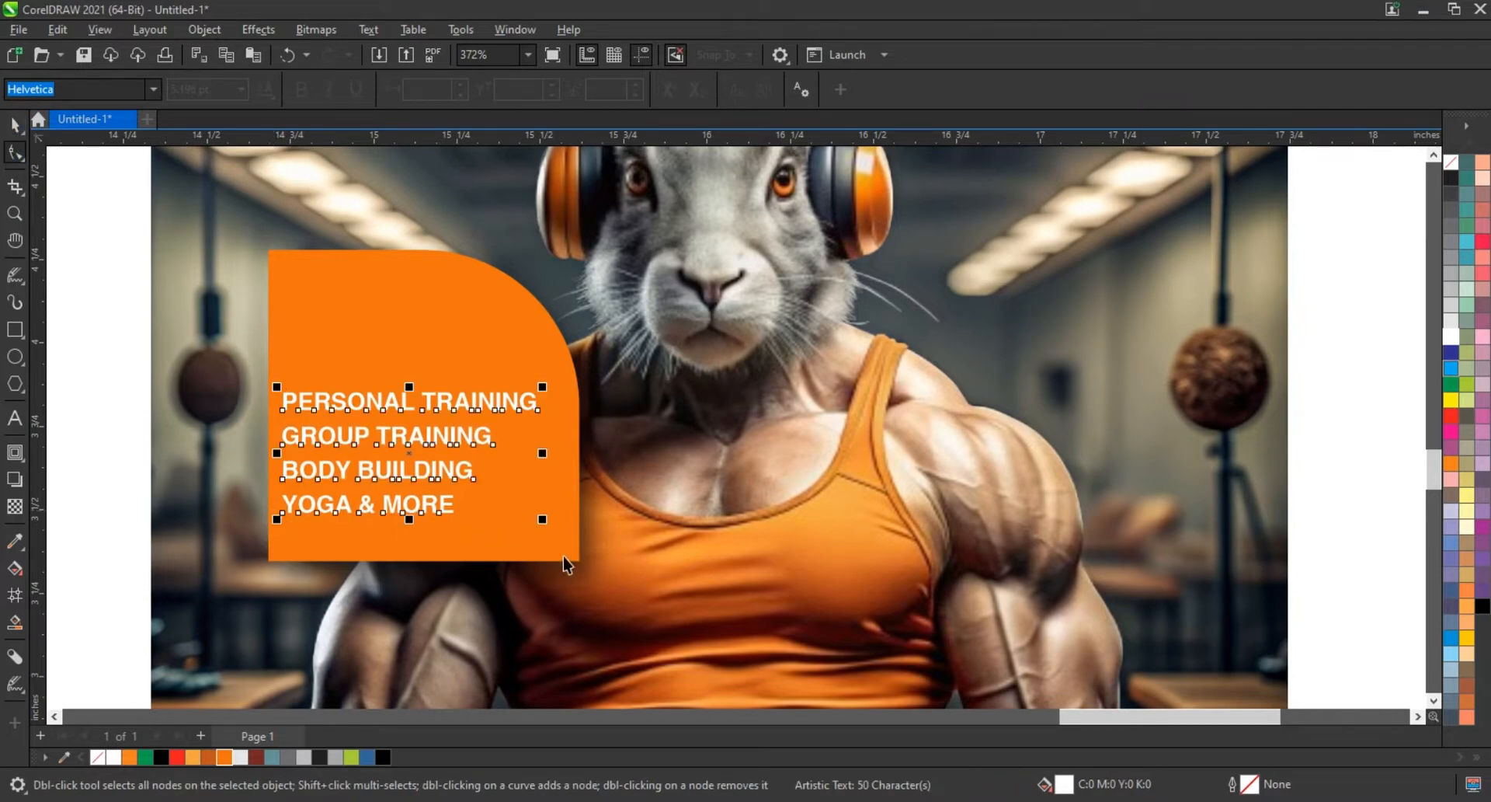
# - Enlarge the services text to about 0.81 in wide and move it slightly down towards the orange shape's lower edge
pyautogui.moveTo(549, 526); pyautogui.dragTo(561, 545)
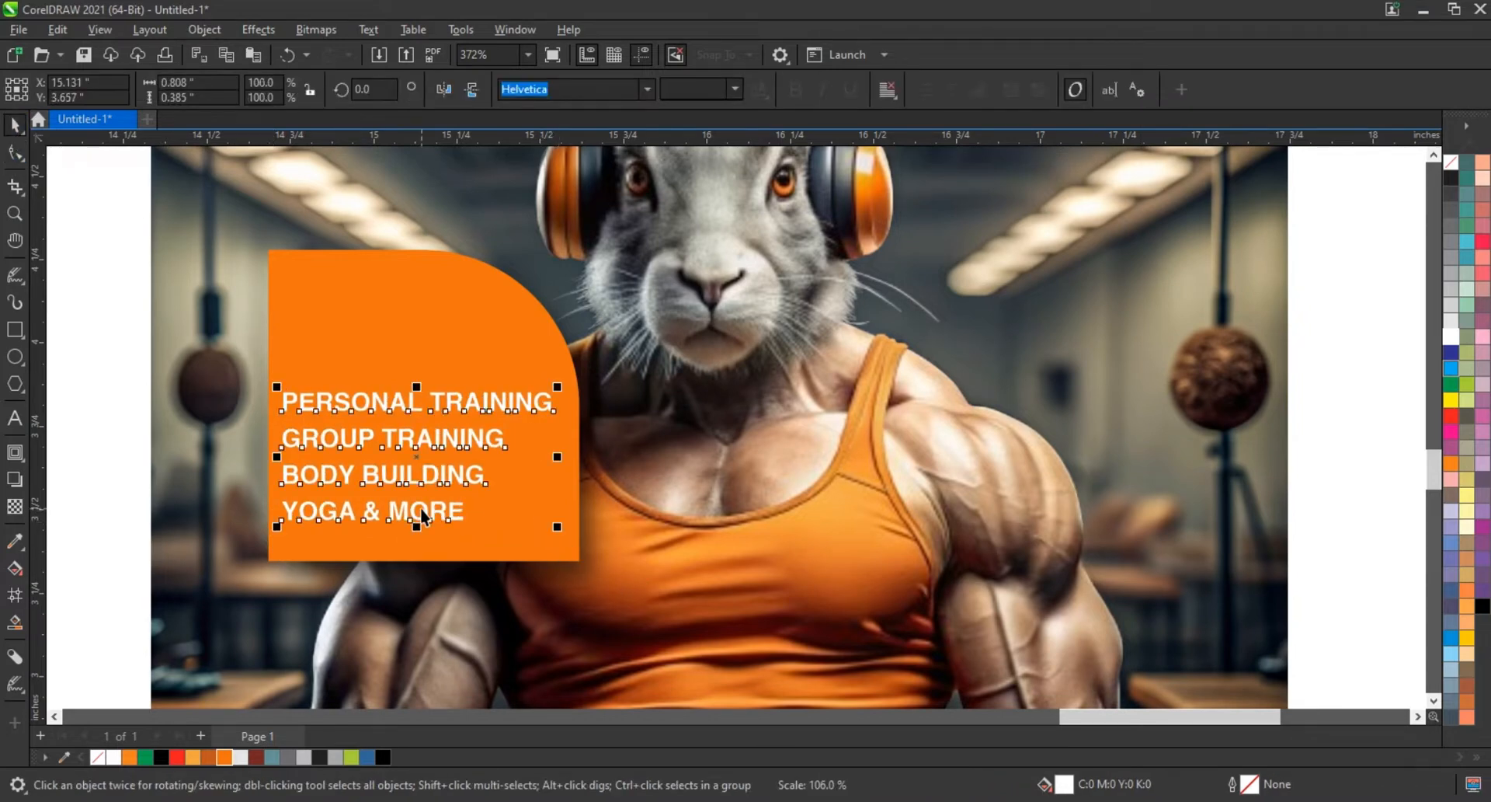
pyautogui.moveTo(423, 511); pyautogui.dragTo(420, 529)
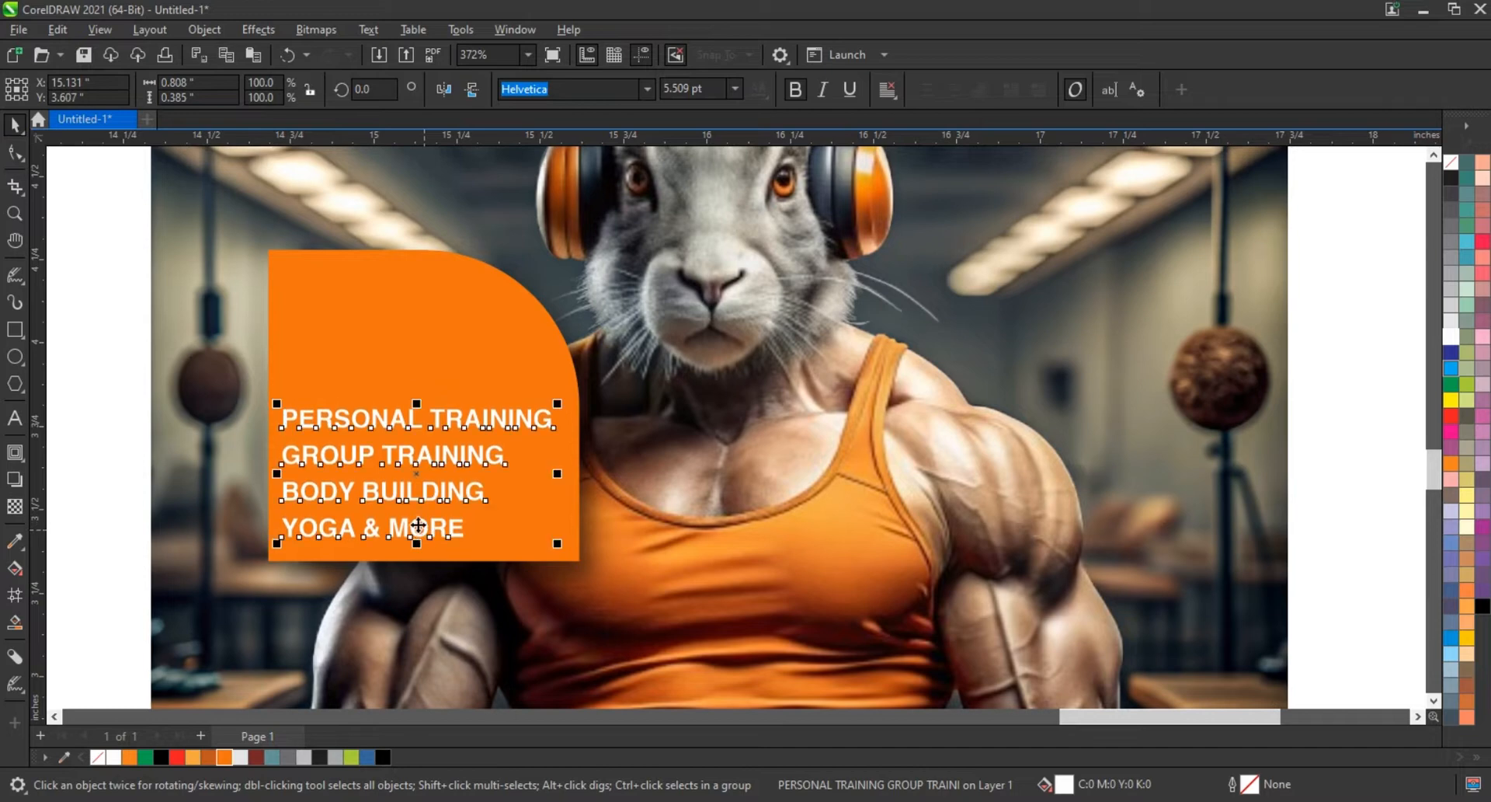
pyautogui.click(106, 351)
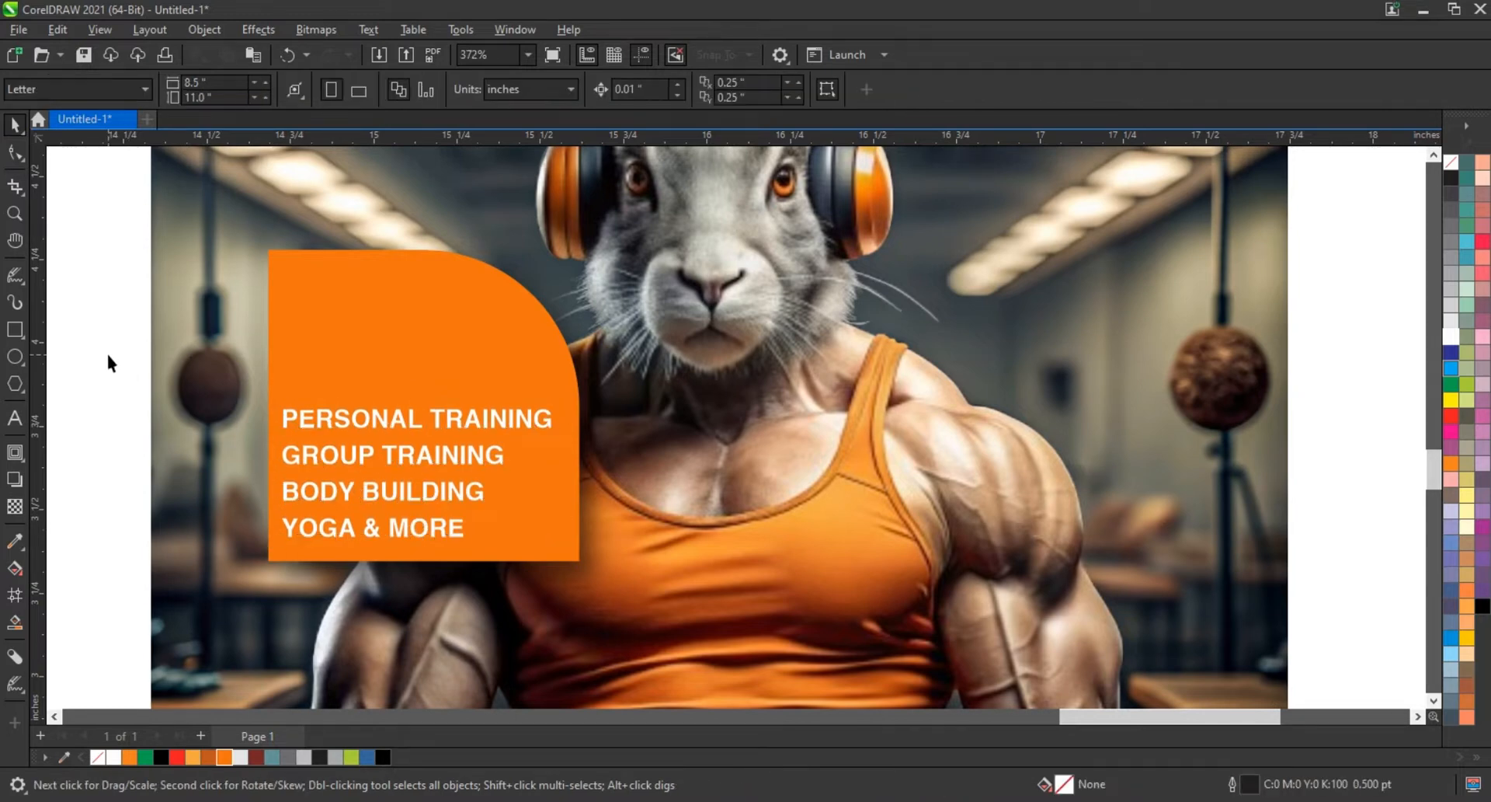
# - Add a one-step inside contour with a dark fill and an offset of about 0.047 in to the orange shape
pyautogui.click(380, 309)
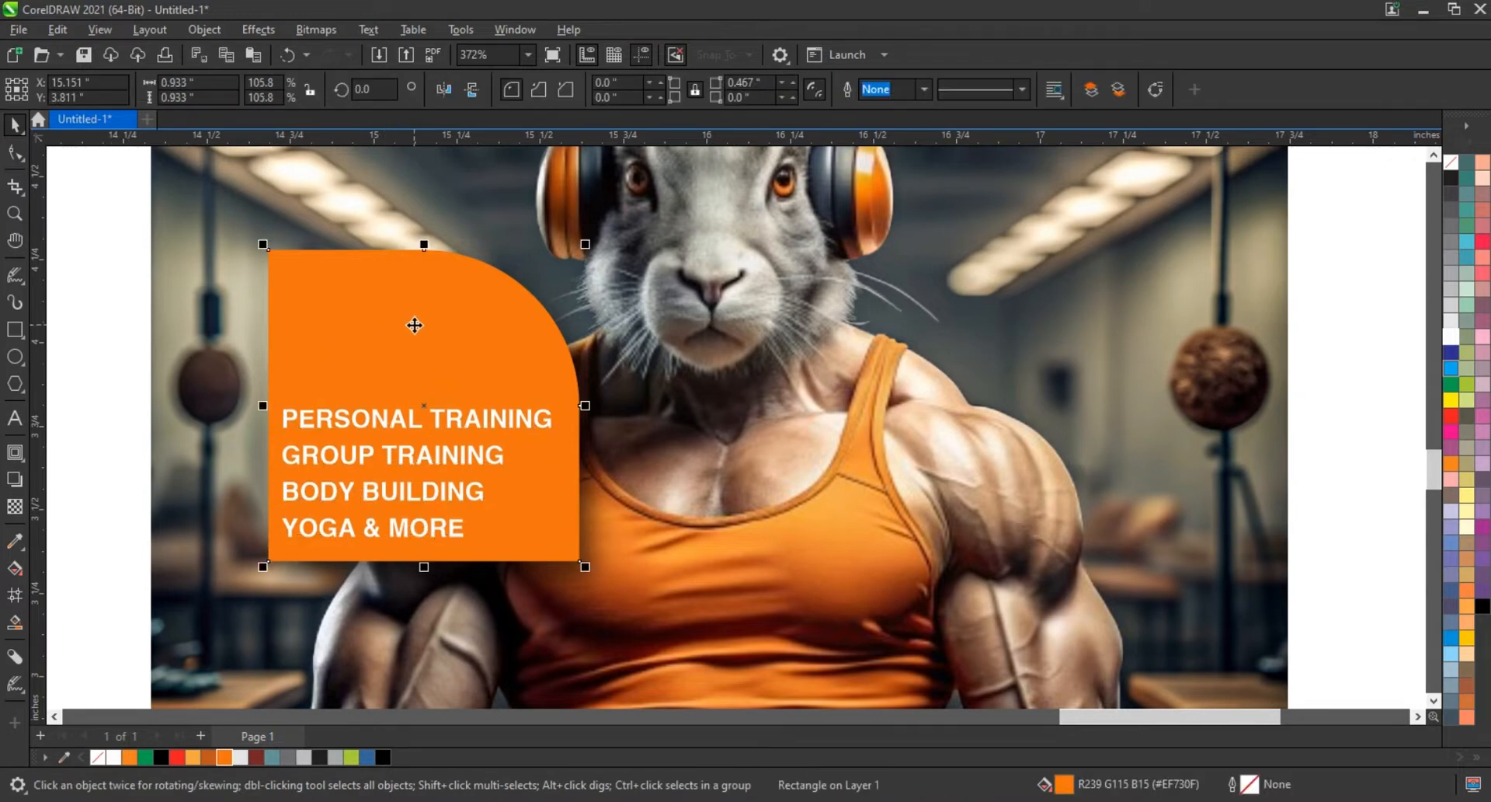
pyautogui.click(17, 452)
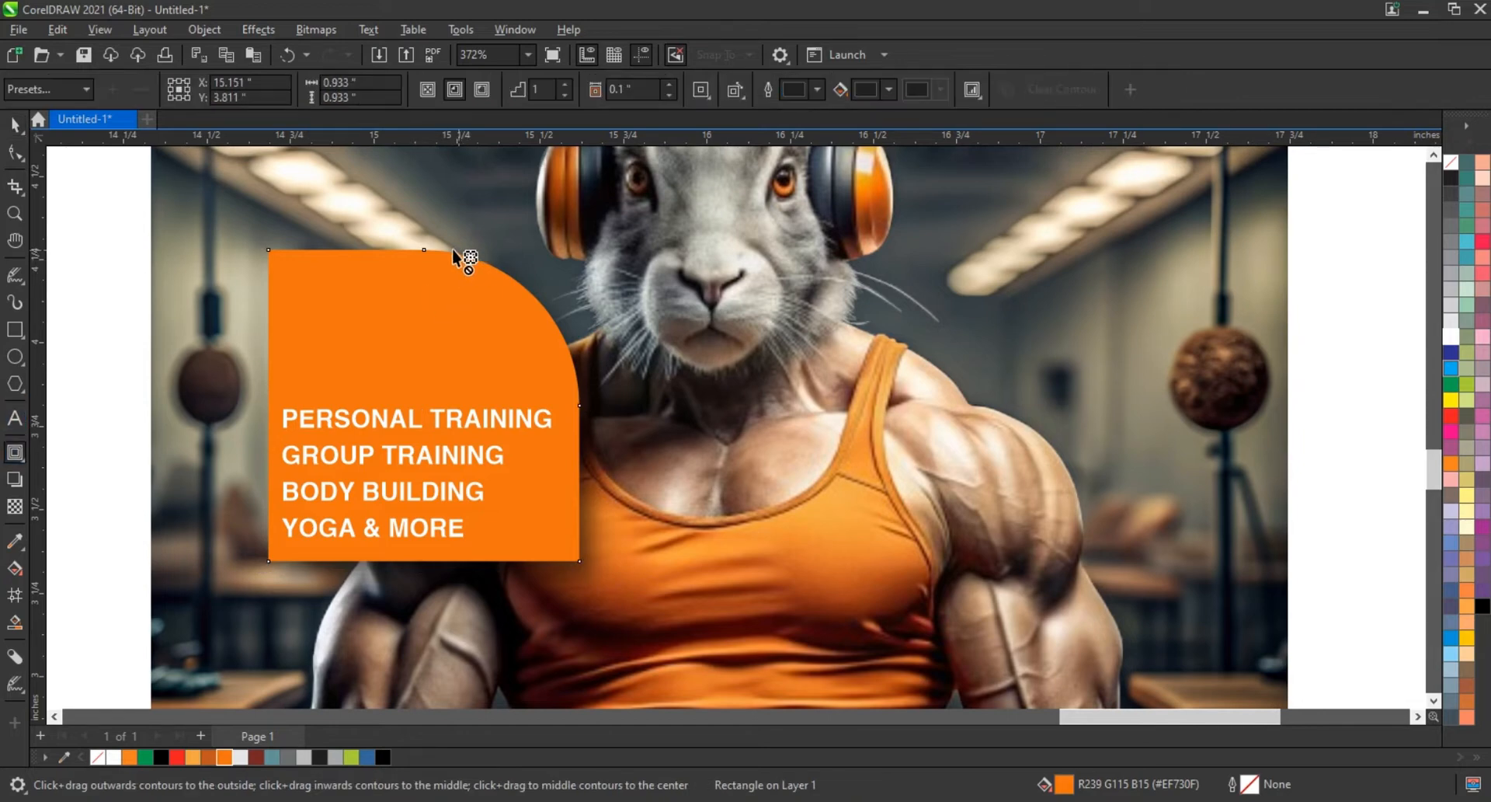
pyautogui.moveTo(423, 249)
pyautogui.mouseDown()
pyautogui.moveTo(426, 268)
pyautogui.moveTo(422, 254)
pyautogui.mouseUp()
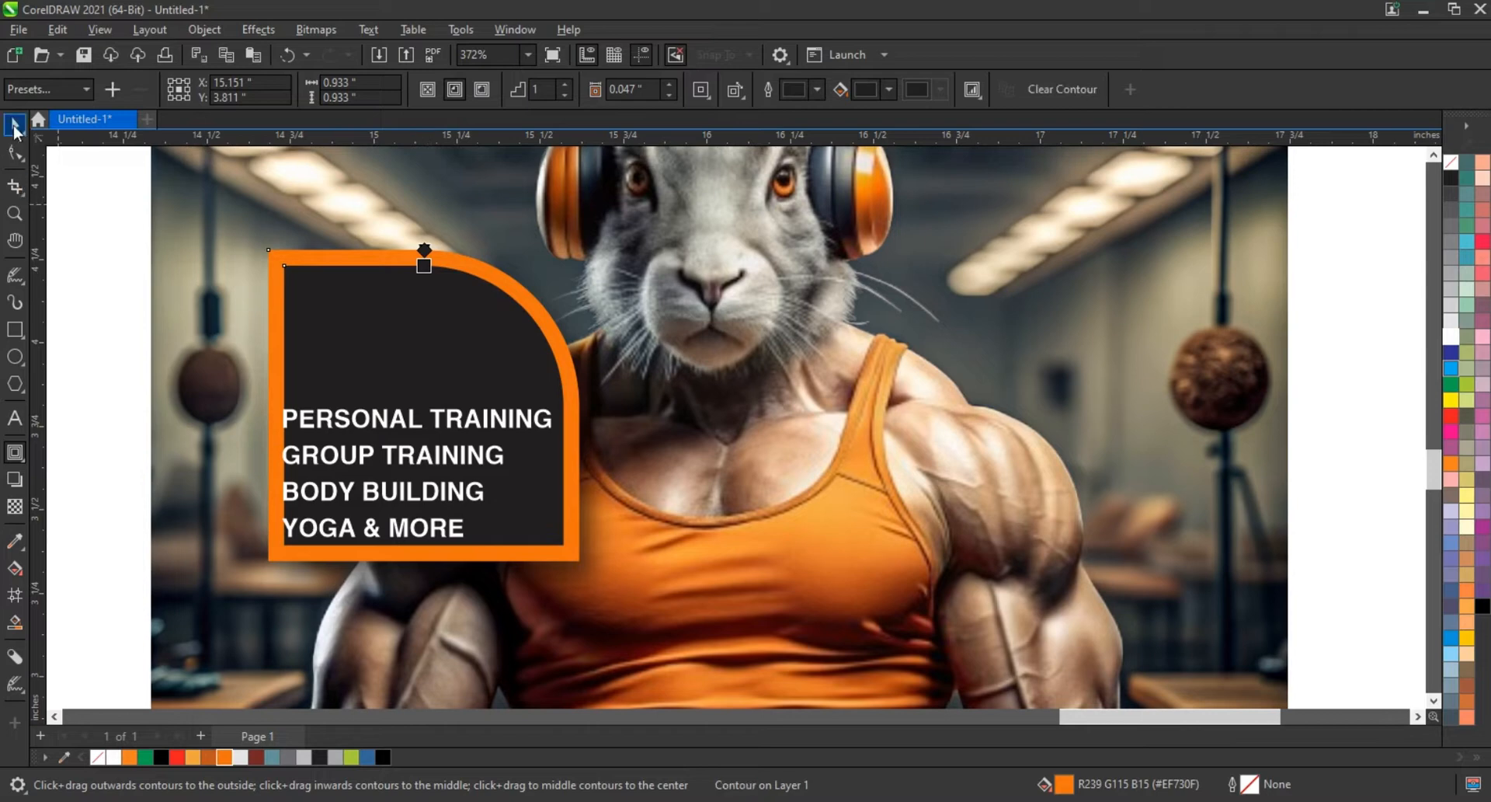
# - Break the dark inside contour apart from the orange shape
pyautogui.press('space')
pyautogui.click(256, 32)
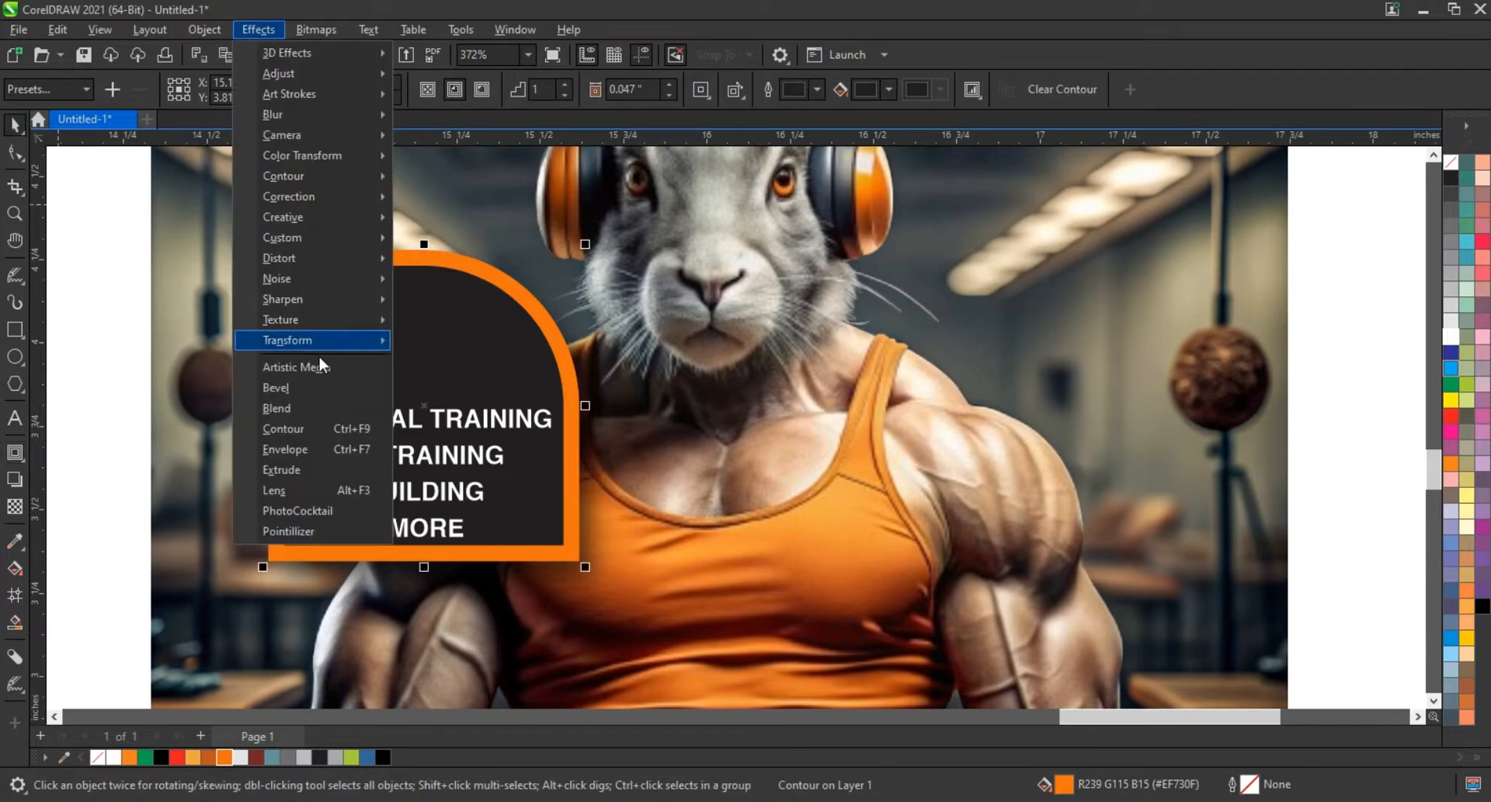
pyautogui.click(209, 31)
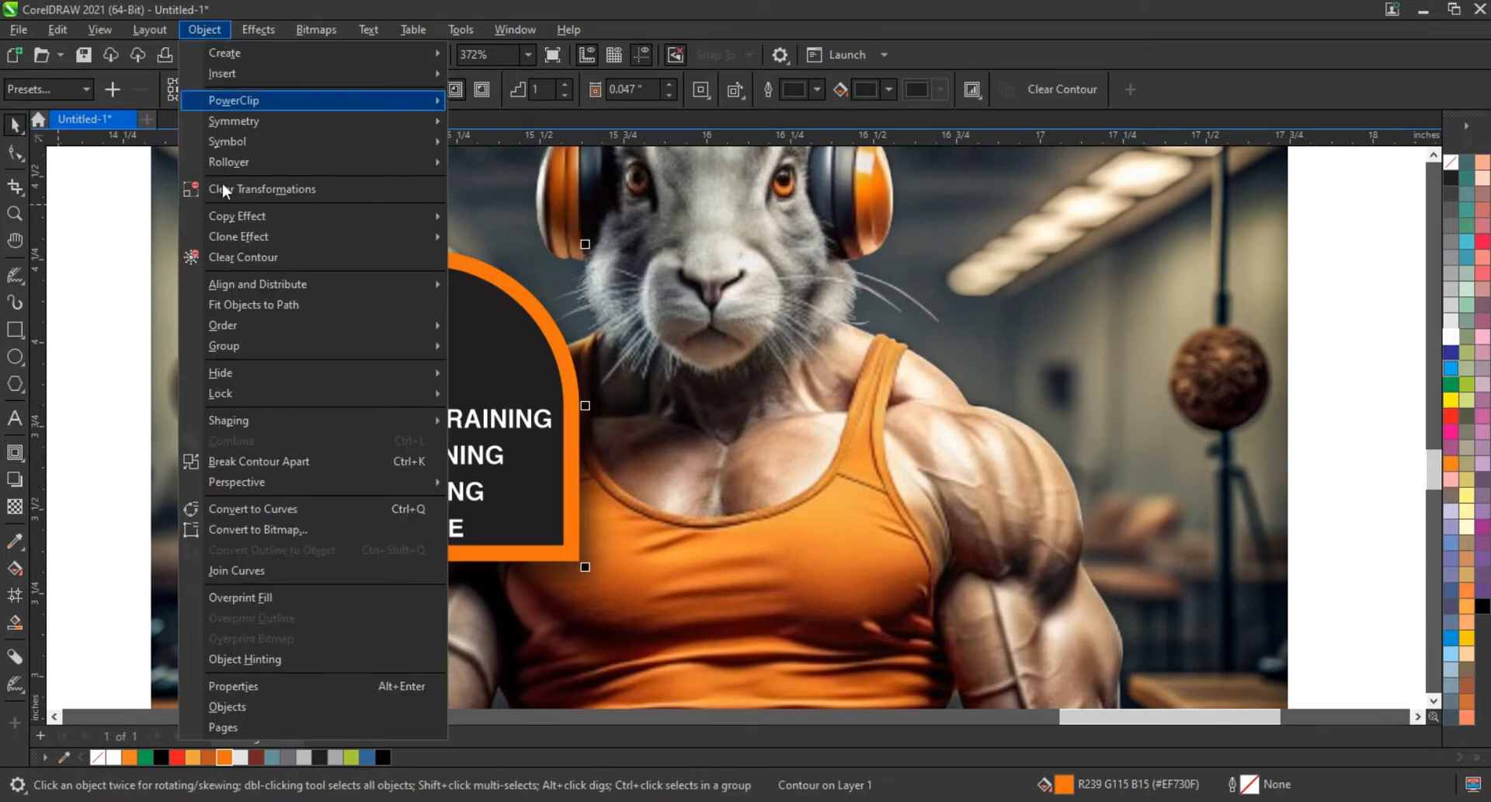
pyautogui.click(250, 458)
pyautogui.click(110, 334)
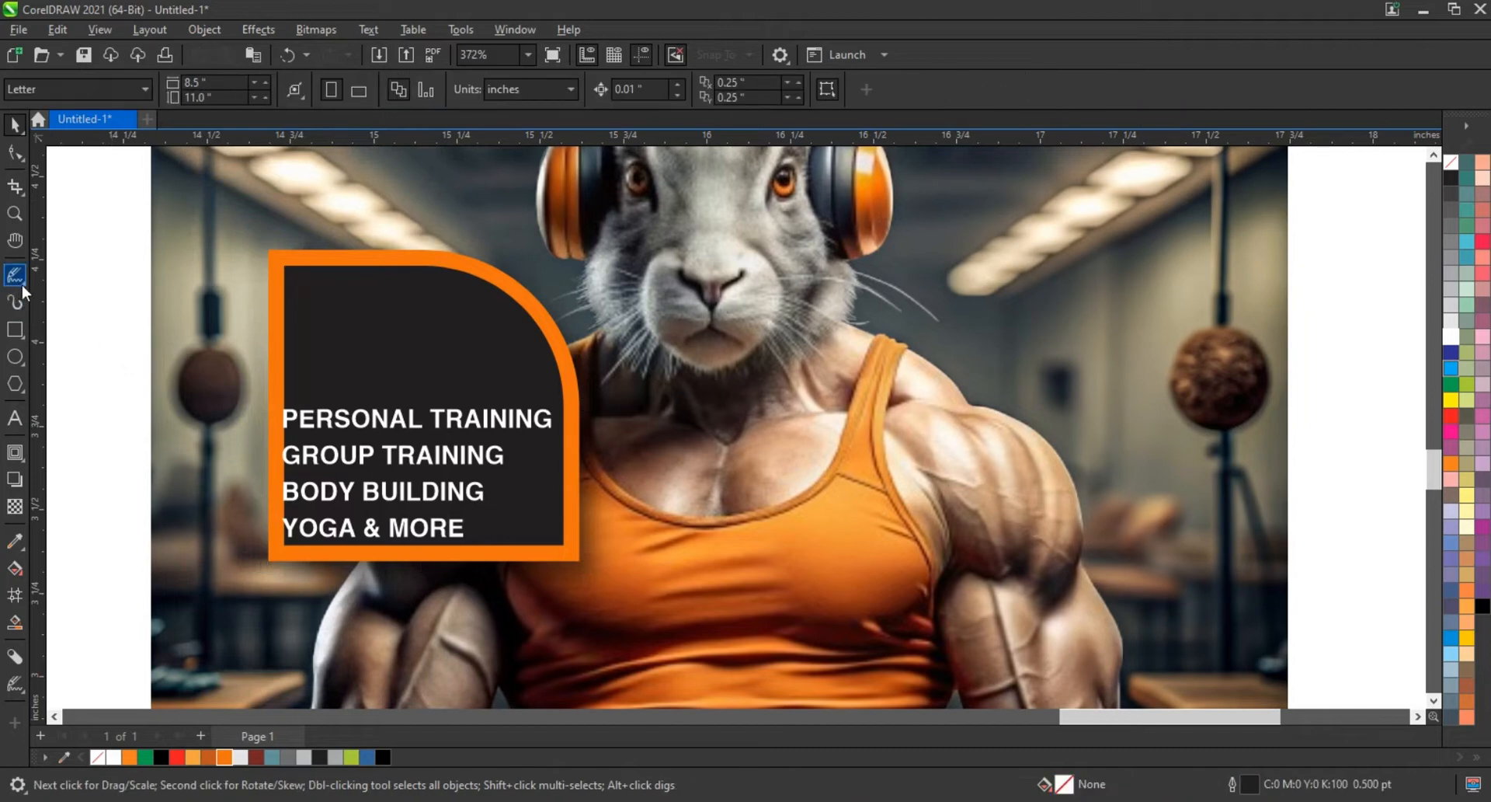
# - Draw a horizontal line about 1.07 in long across the panel above the services text and Smart Fill the dark area above it
pyautogui.click(22, 288)
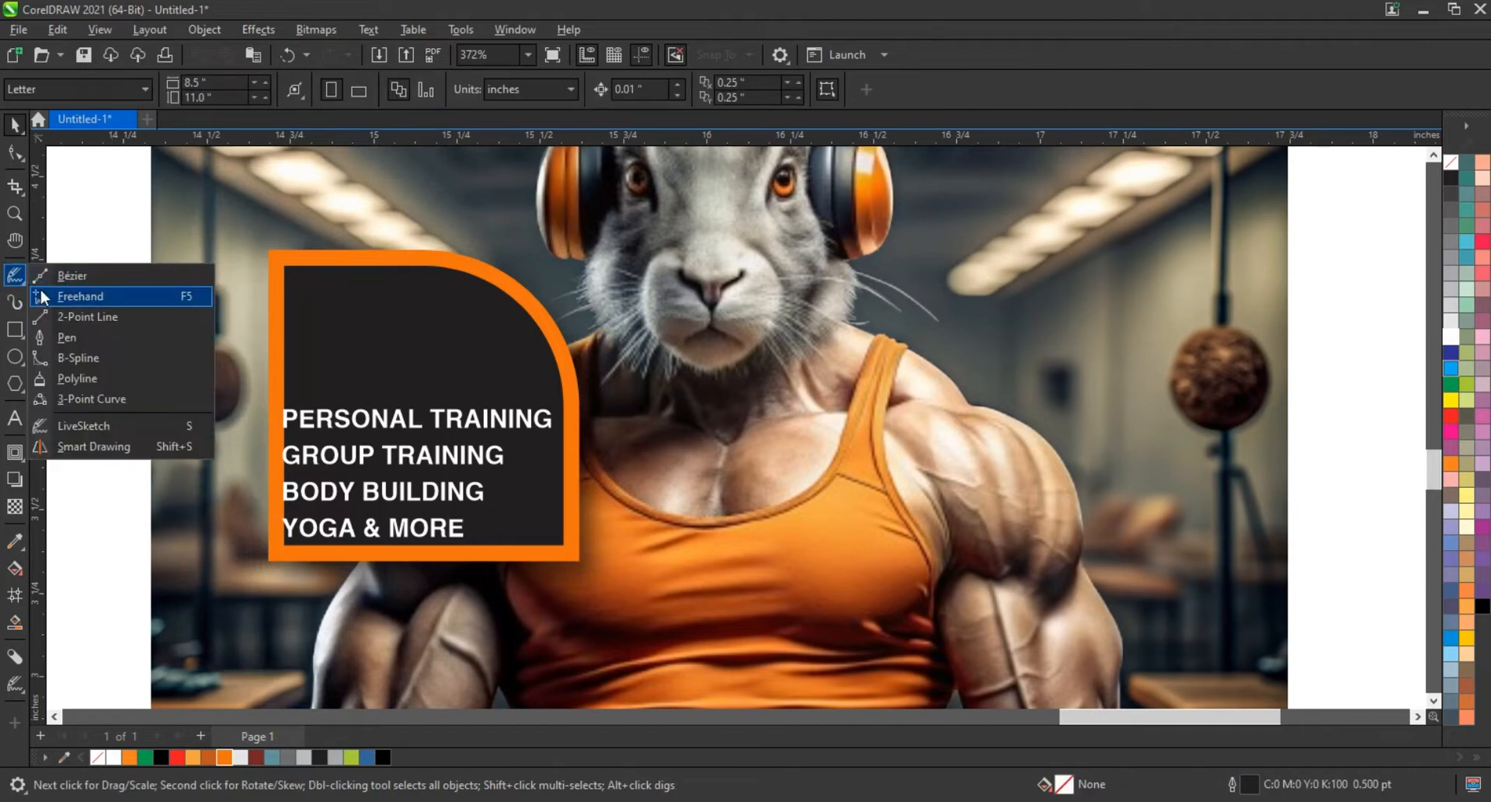
pyautogui.click(253, 382)
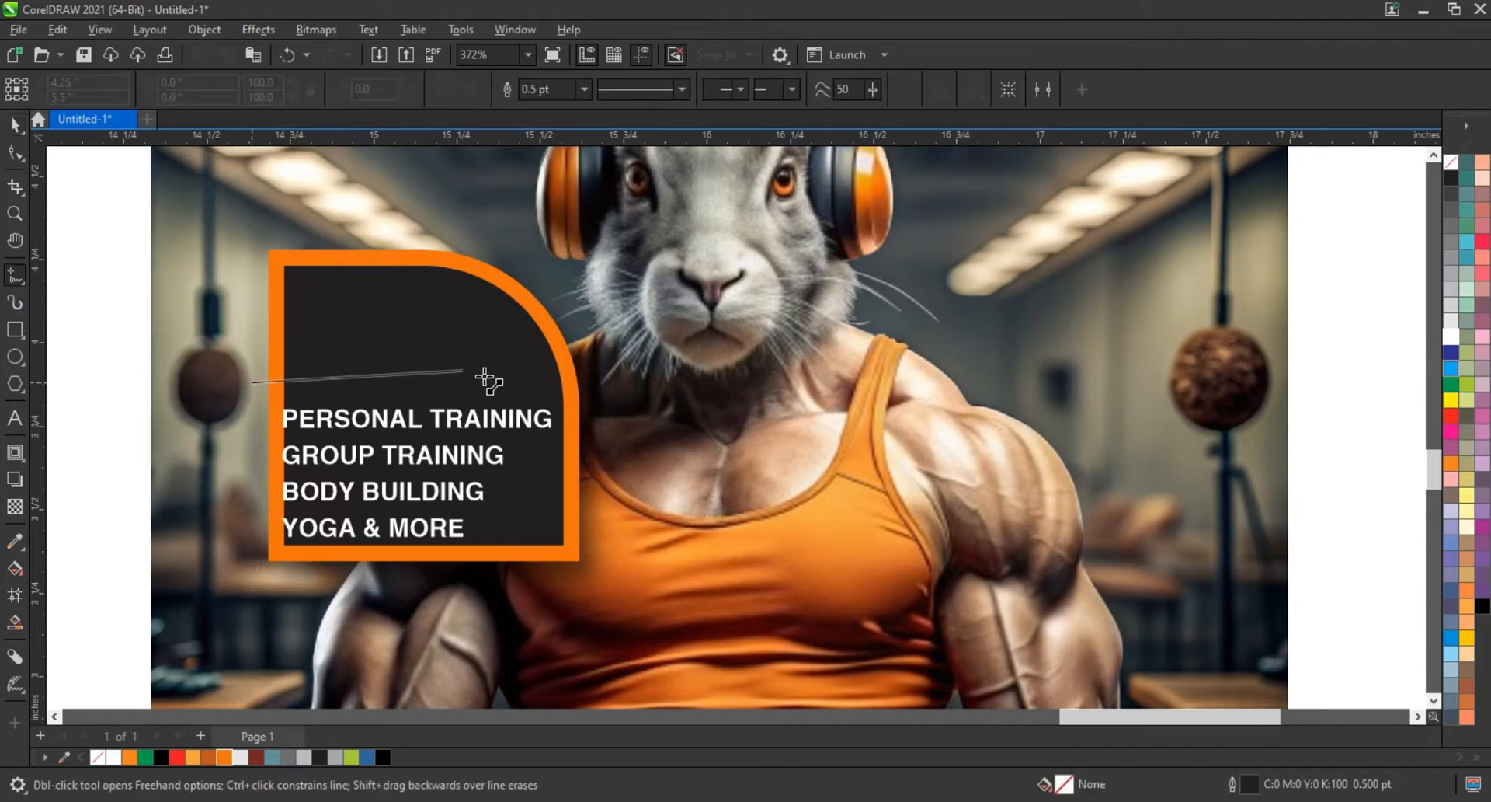
pyautogui.click(575, 401)
pyautogui.click(15, 621)
pyautogui.click(476, 326)
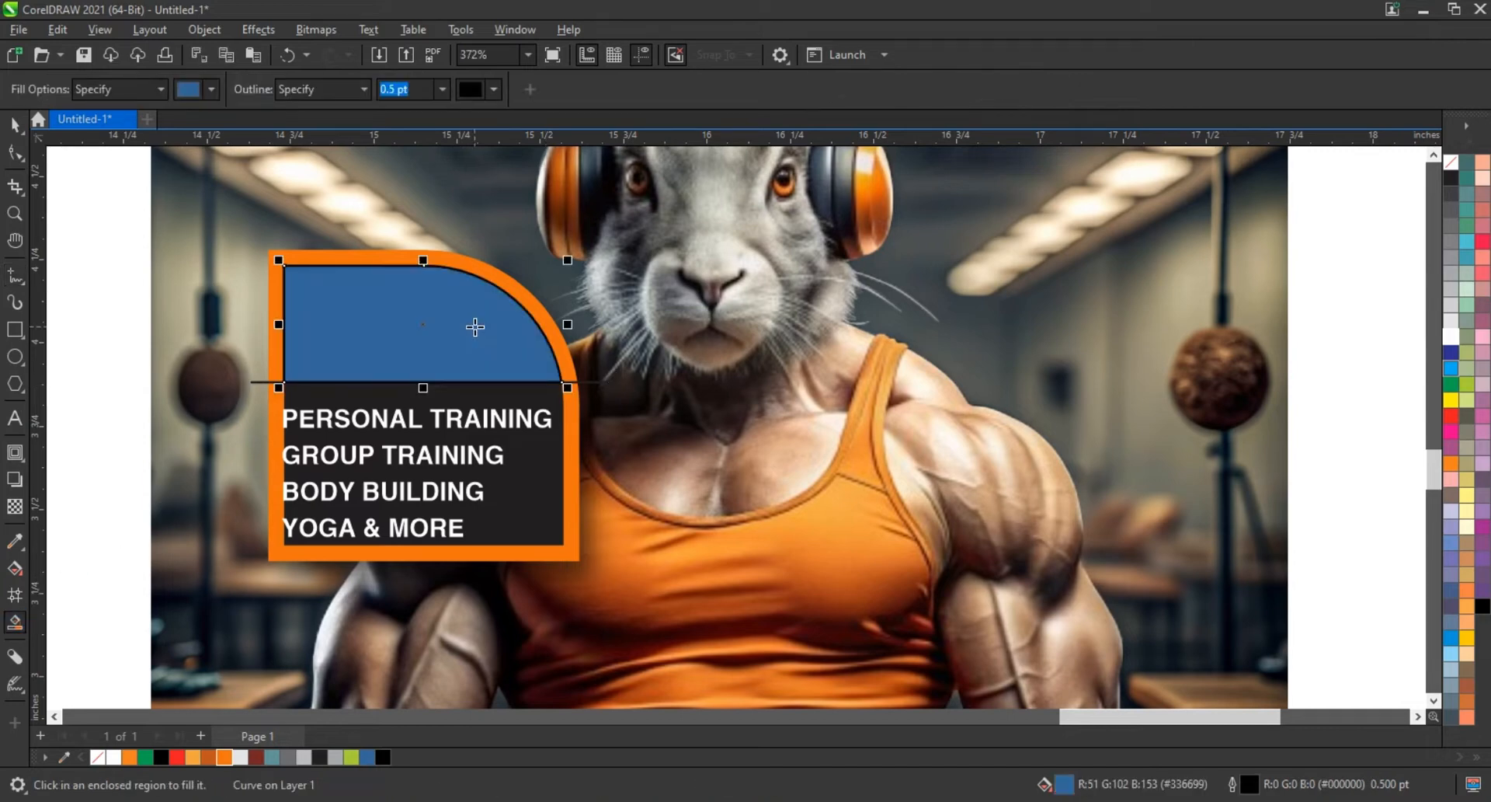
# - Delete the horizontal dividing line and the separated dark contour shape behind the services text
pyautogui.click(17, 131)
pyautogui.click(598, 383)
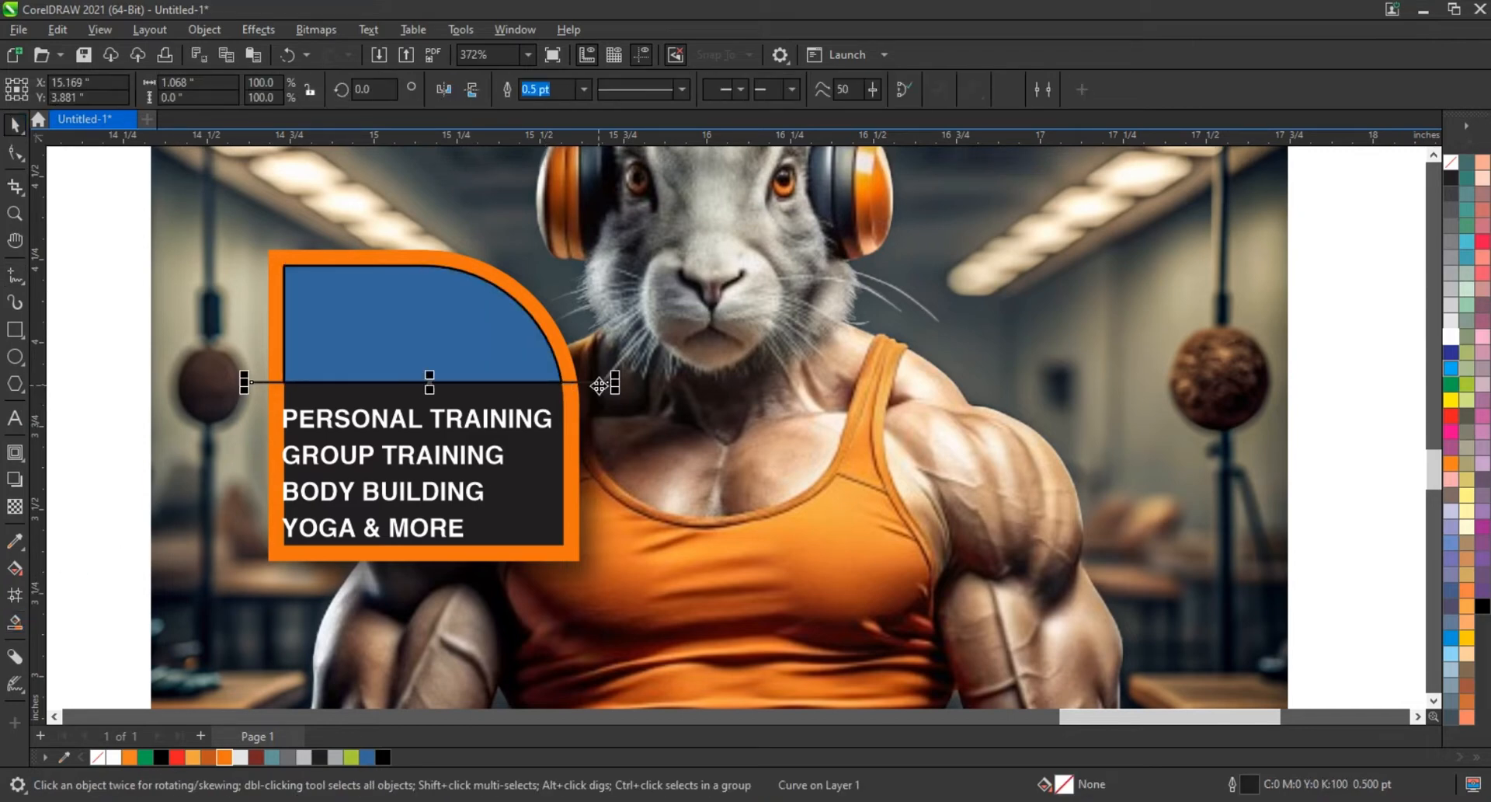
pyautogui.press('Delete')
pyautogui.click(565, 401)
pyautogui.press('Delete')
# - Fill the new shape in the panel's upper part with black and remove its outline
pyautogui.click(522, 366)
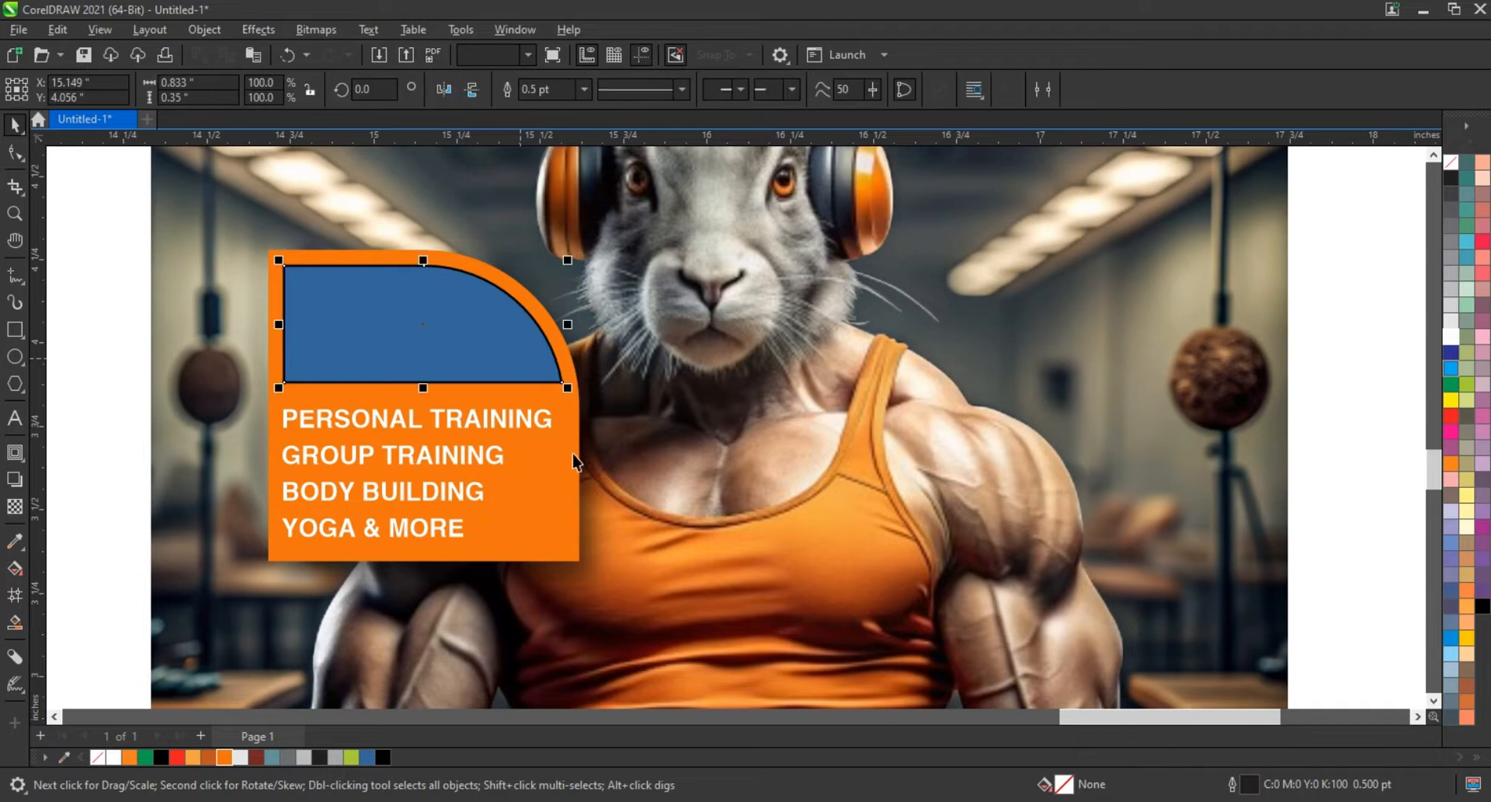
pyautogui.click(385, 756)
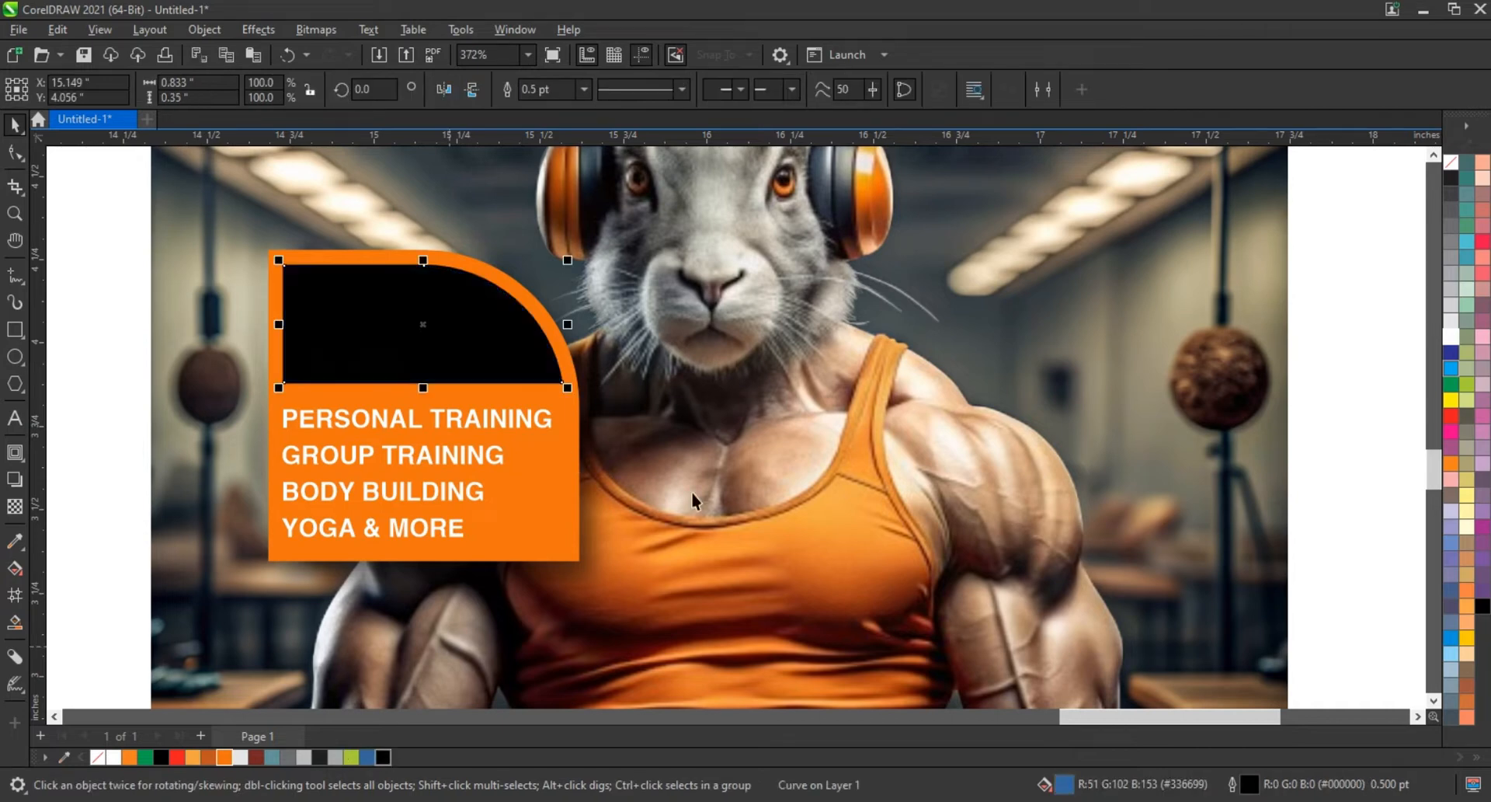
pyautogui.rightClick(1432, 171)
pyautogui.click(1431, 177)
pyautogui.press('Escape')
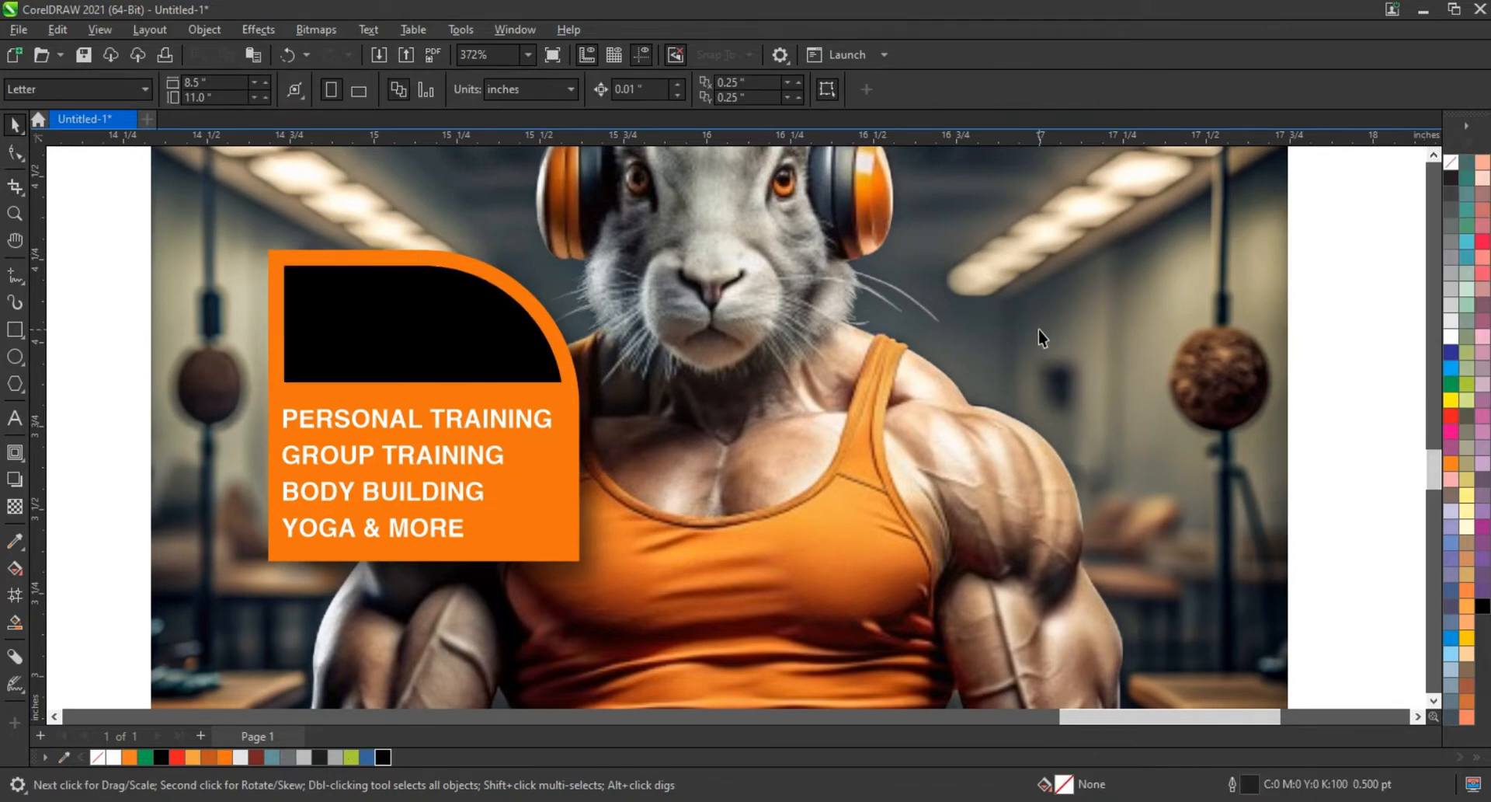
# - Cut GET 7 DAYS FREE TRAIL out of the JOIN NOW text block and paste it as a separate text object
pyautogui.scroll(-1, 1037, 328)
pyautogui.scroll(-1, 1037, 329)
pyautogui.scroll(-1, 362, 377)
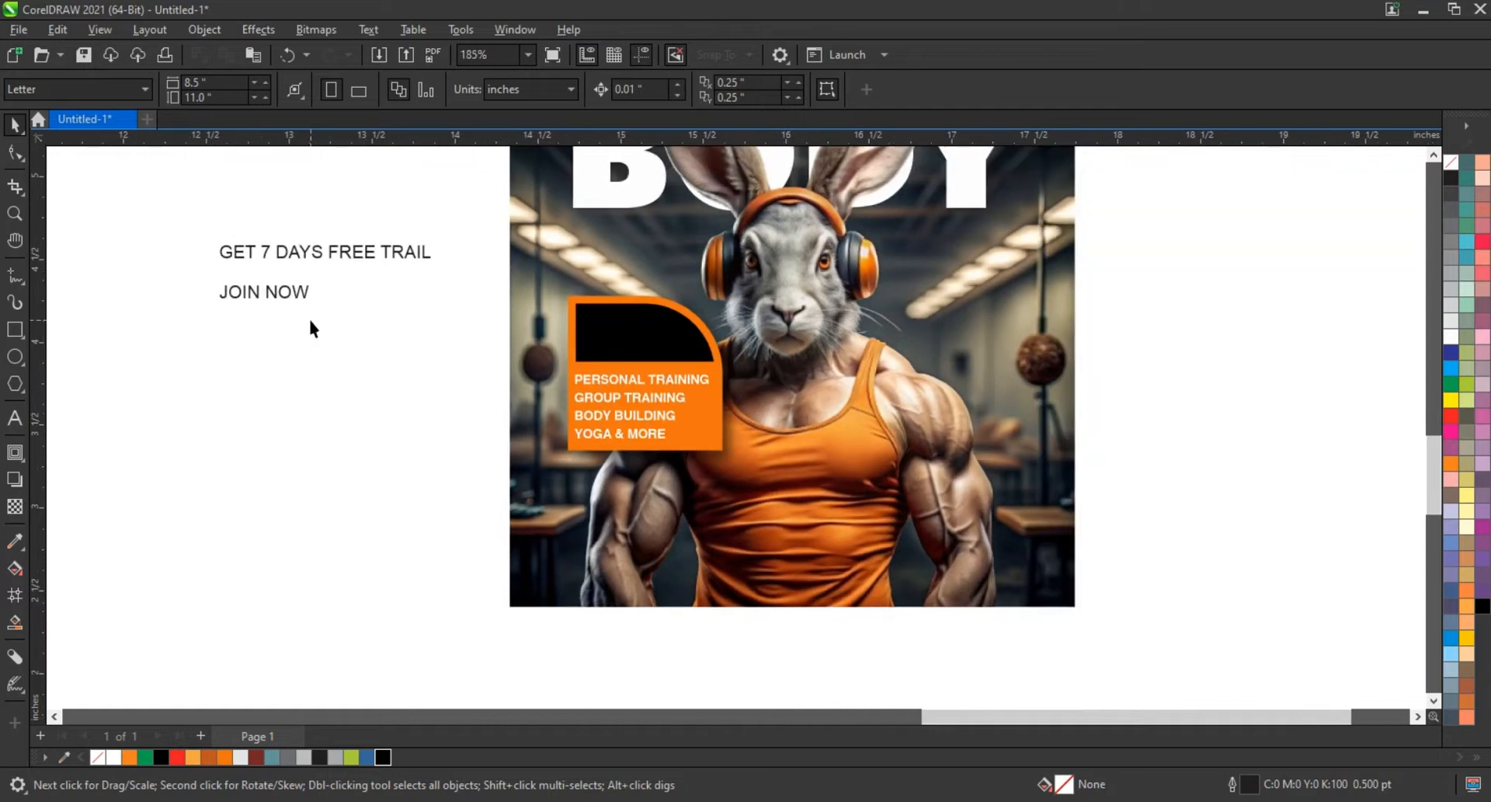
pyautogui.click(294, 253)
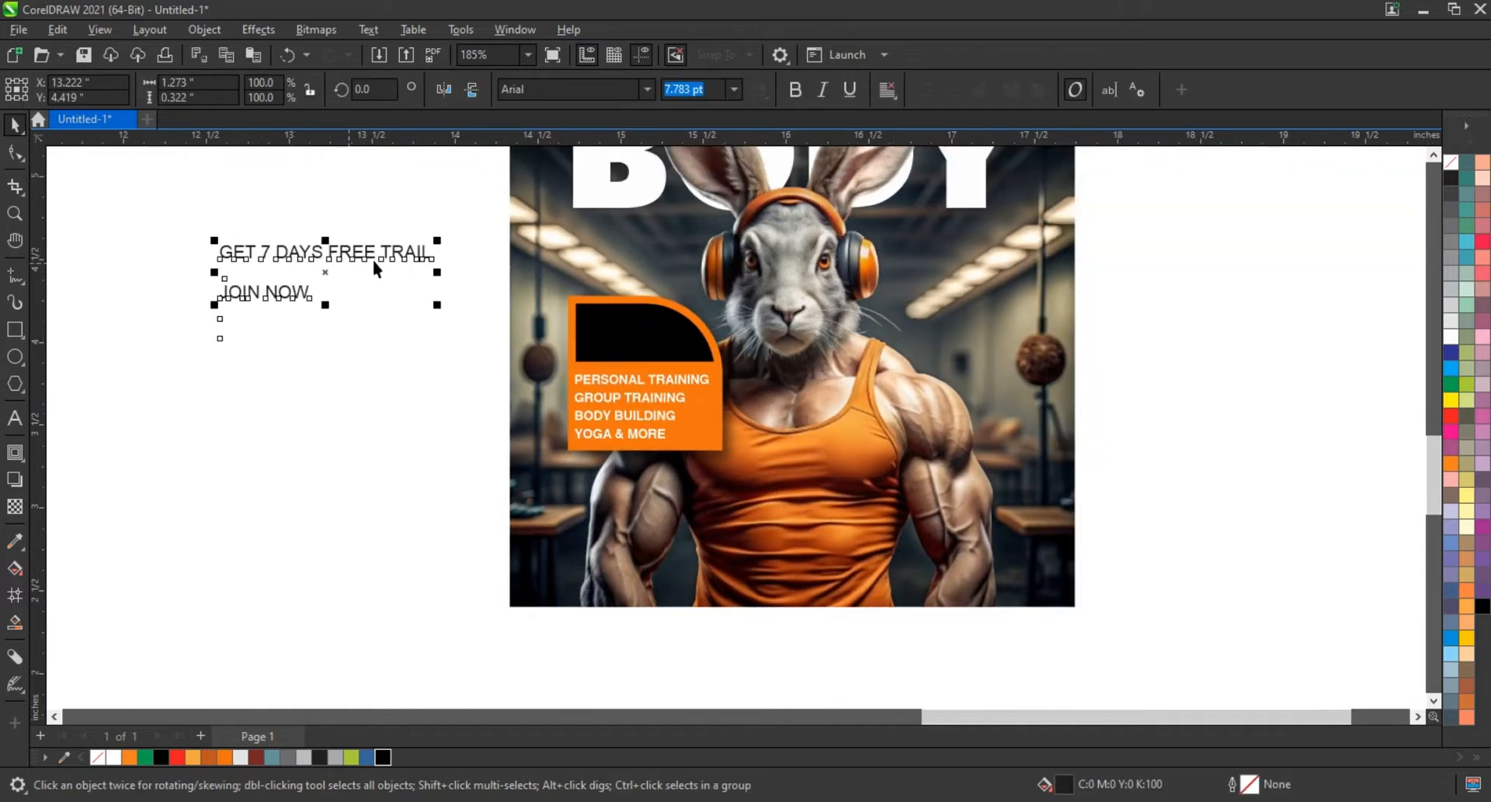
pyautogui.click(15, 419)
pyautogui.moveTo(433, 254); pyautogui.dragTo(206, 233)
pyautogui.hotkey('ctrl', 'c')
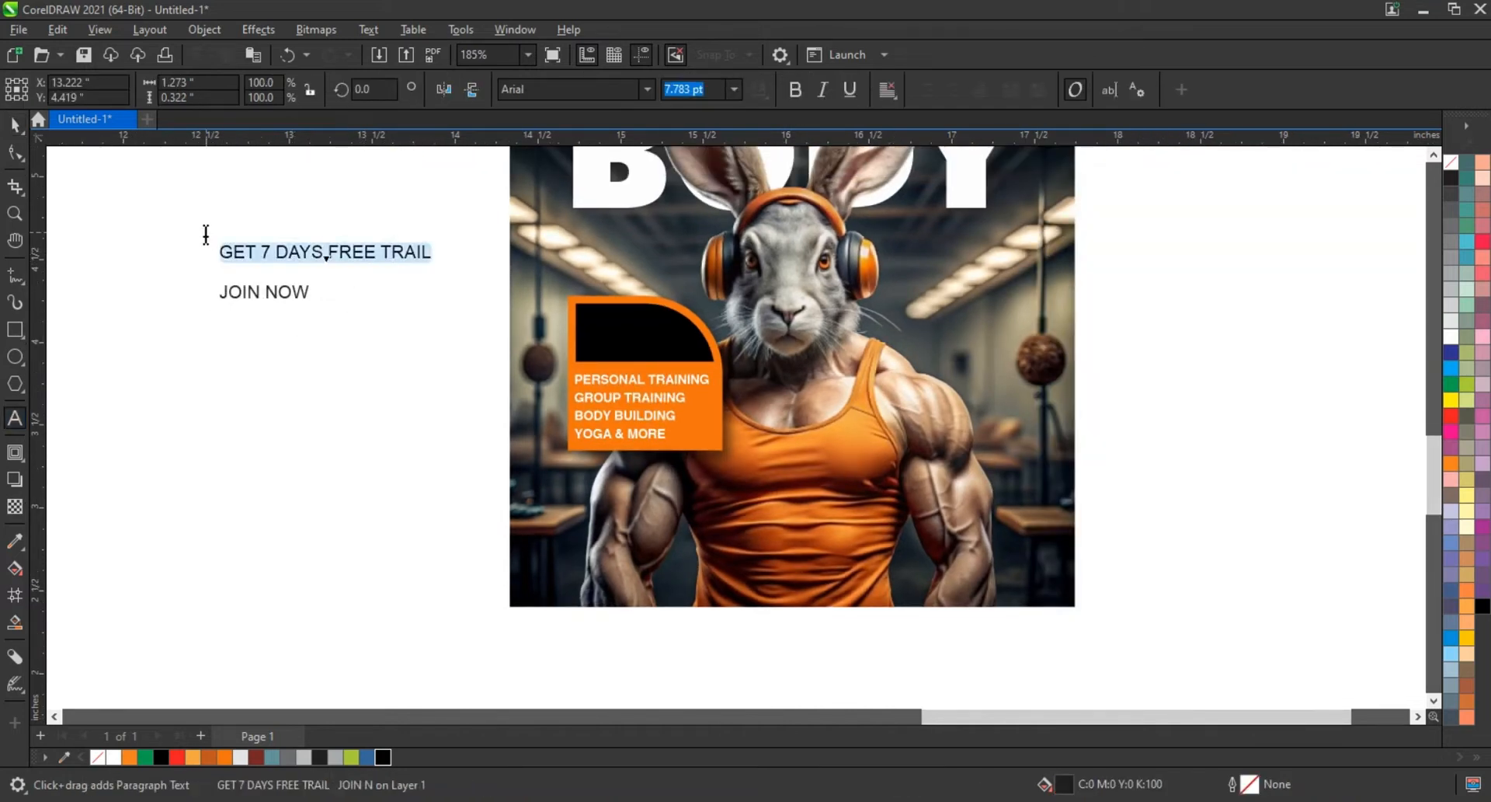
pyautogui.press('Delete')
pyautogui.hotkey('ctrl', 'v')
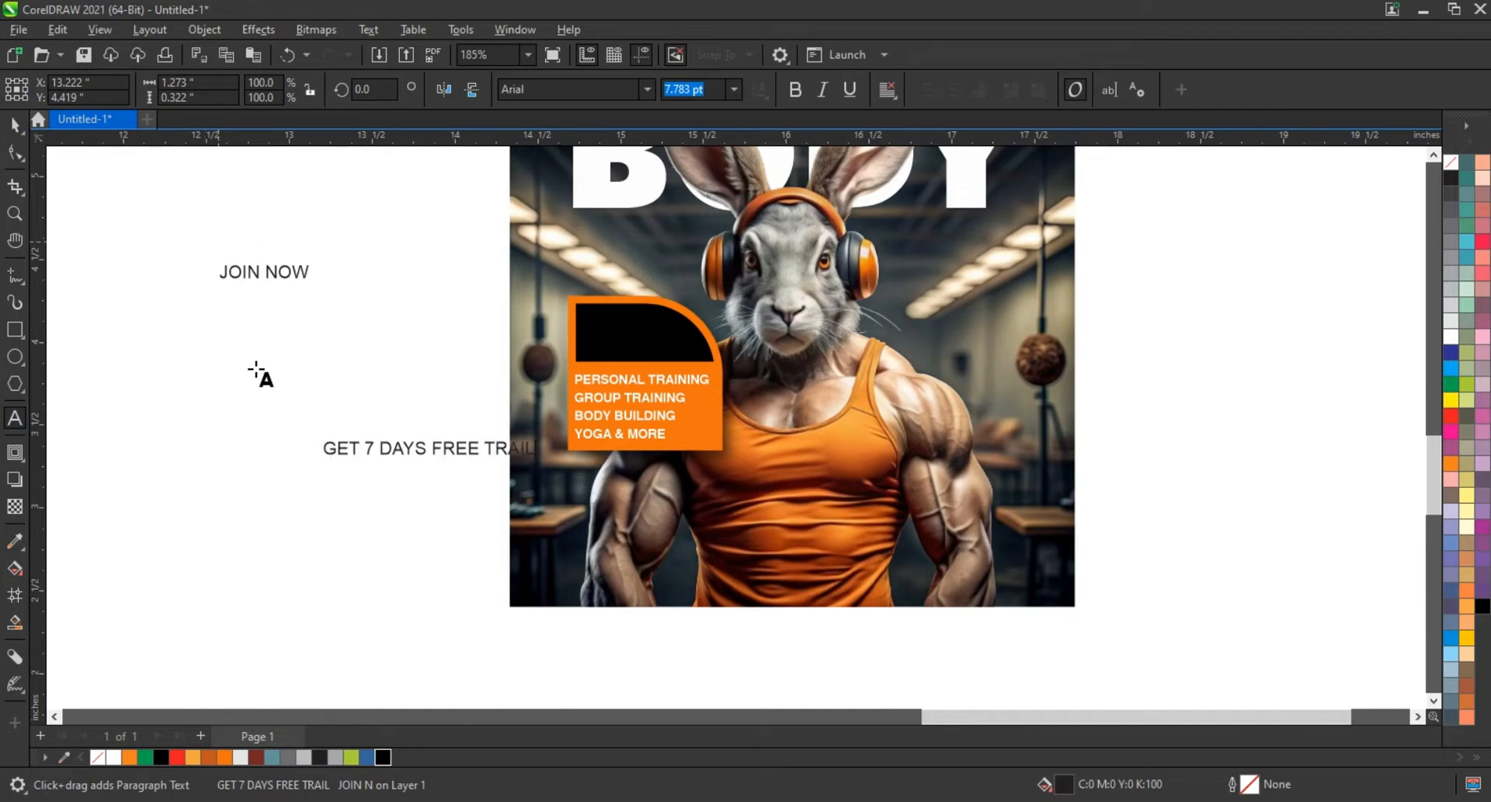
# - Set the GET 7 DAYS FREE TRAIL text in Helvetica Compressed and break it into two lines before FREE
pyautogui.moveTo(587, 273)
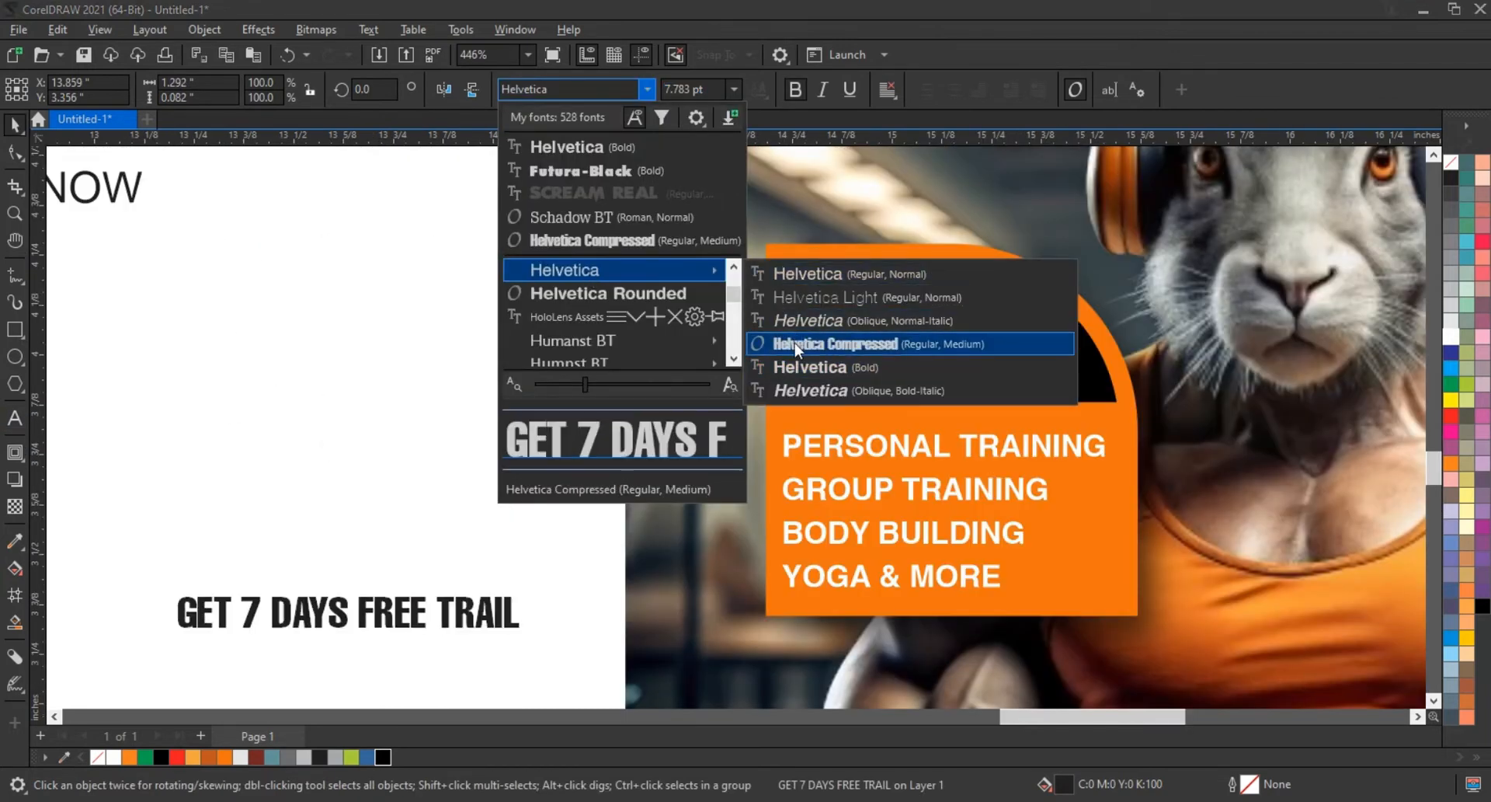
pyautogui.click(796, 347)
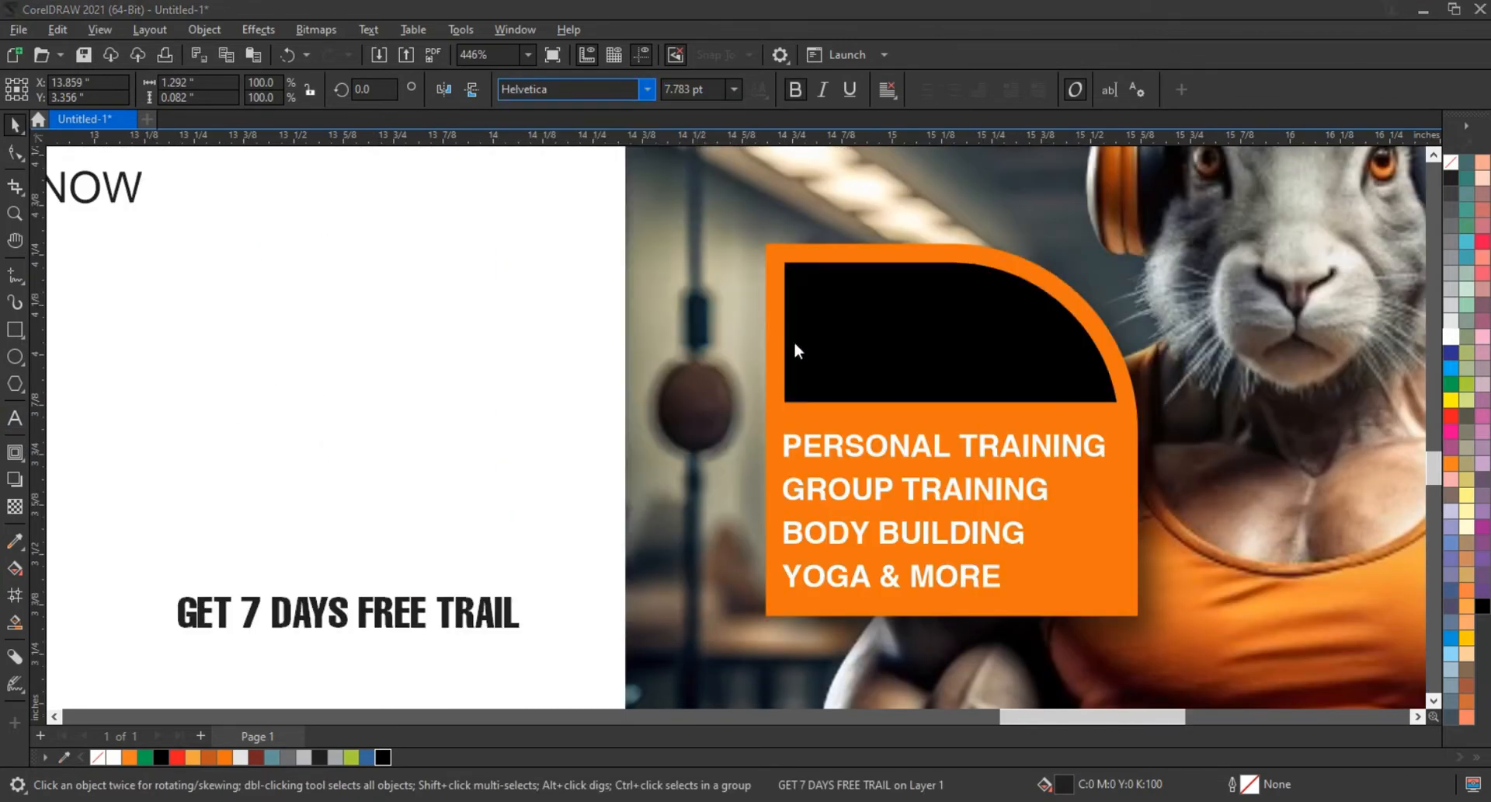
pyautogui.press('F8')
pyautogui.click(362, 625)
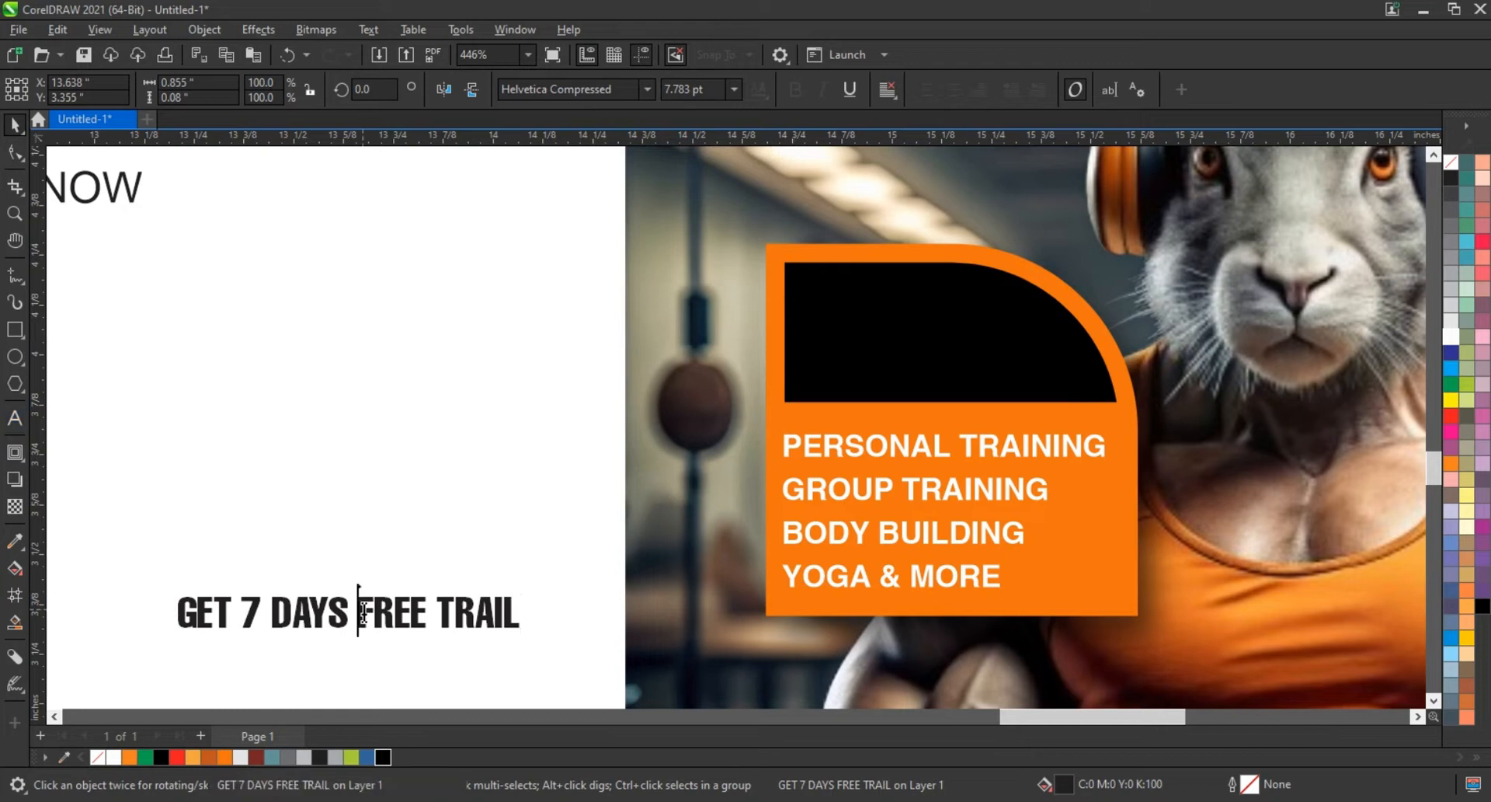
pyautogui.press('Return')
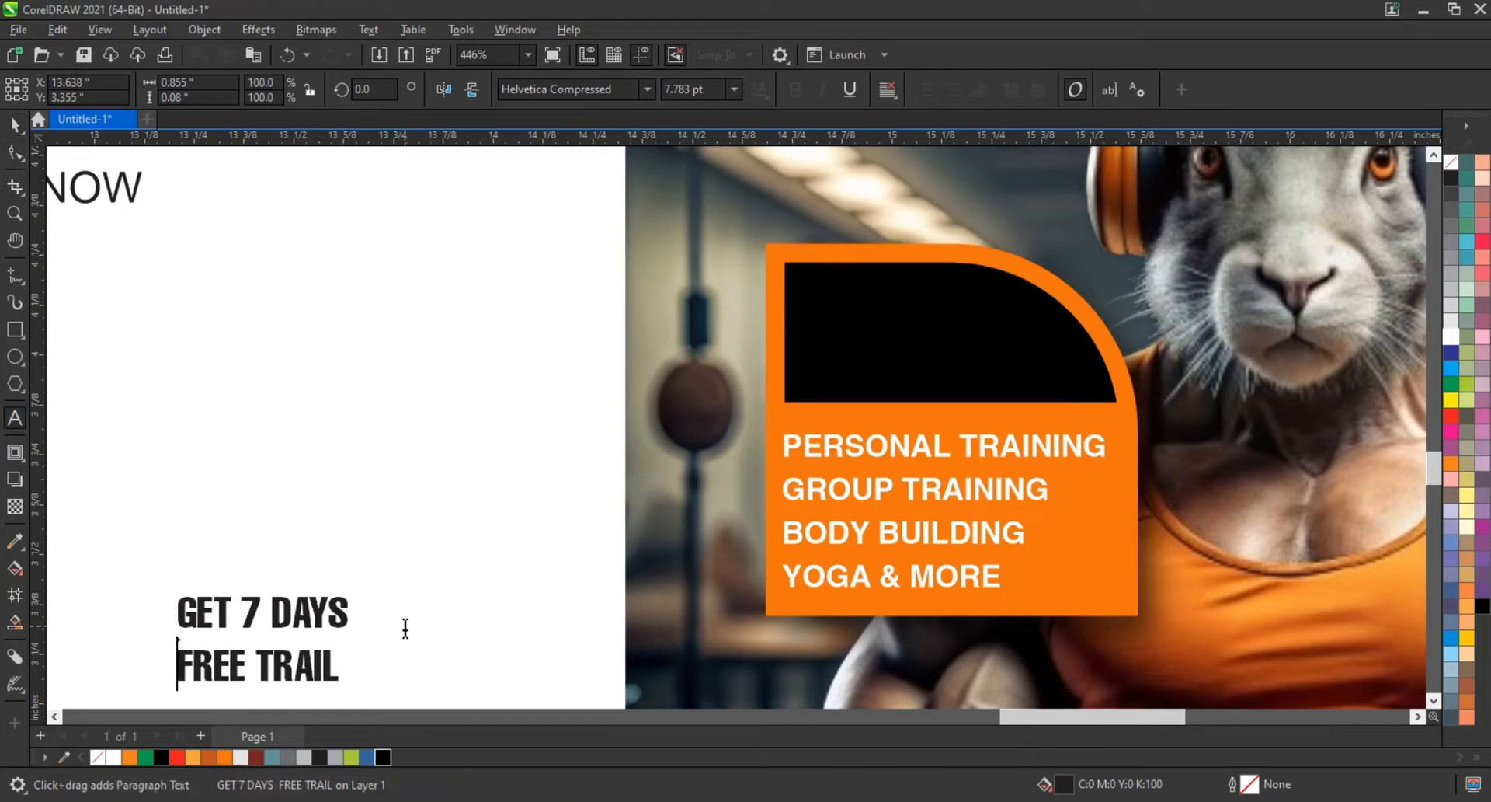
# - Tighten the line spacing of the two-line GET 7 DAYS FREE TRAIL text to a height of about 0.168 in
pyautogui.click(14, 152)
pyautogui.moveTo(175, 681); pyautogui.dragTo(177, 659)
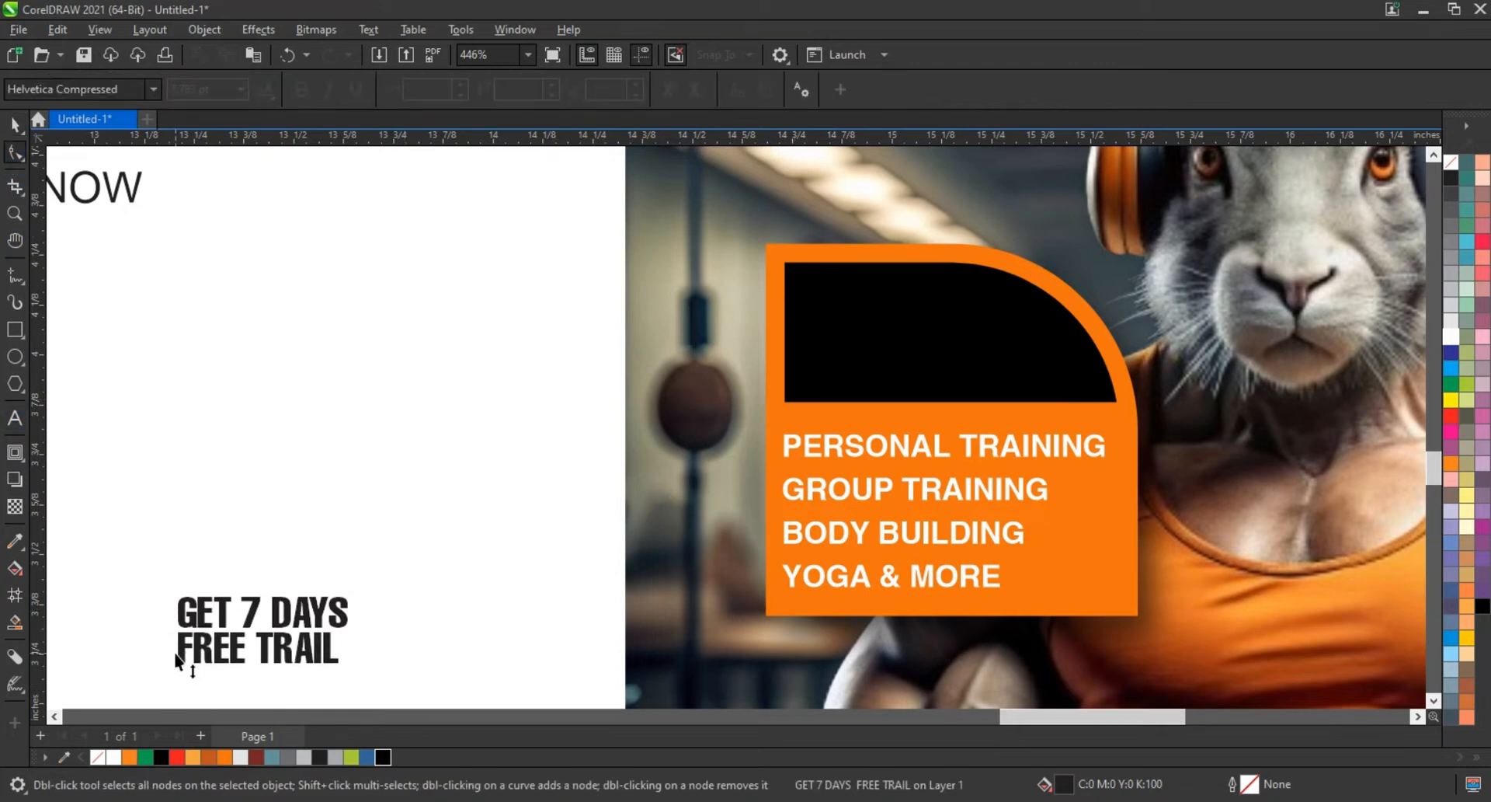
pyautogui.click(14, 124)
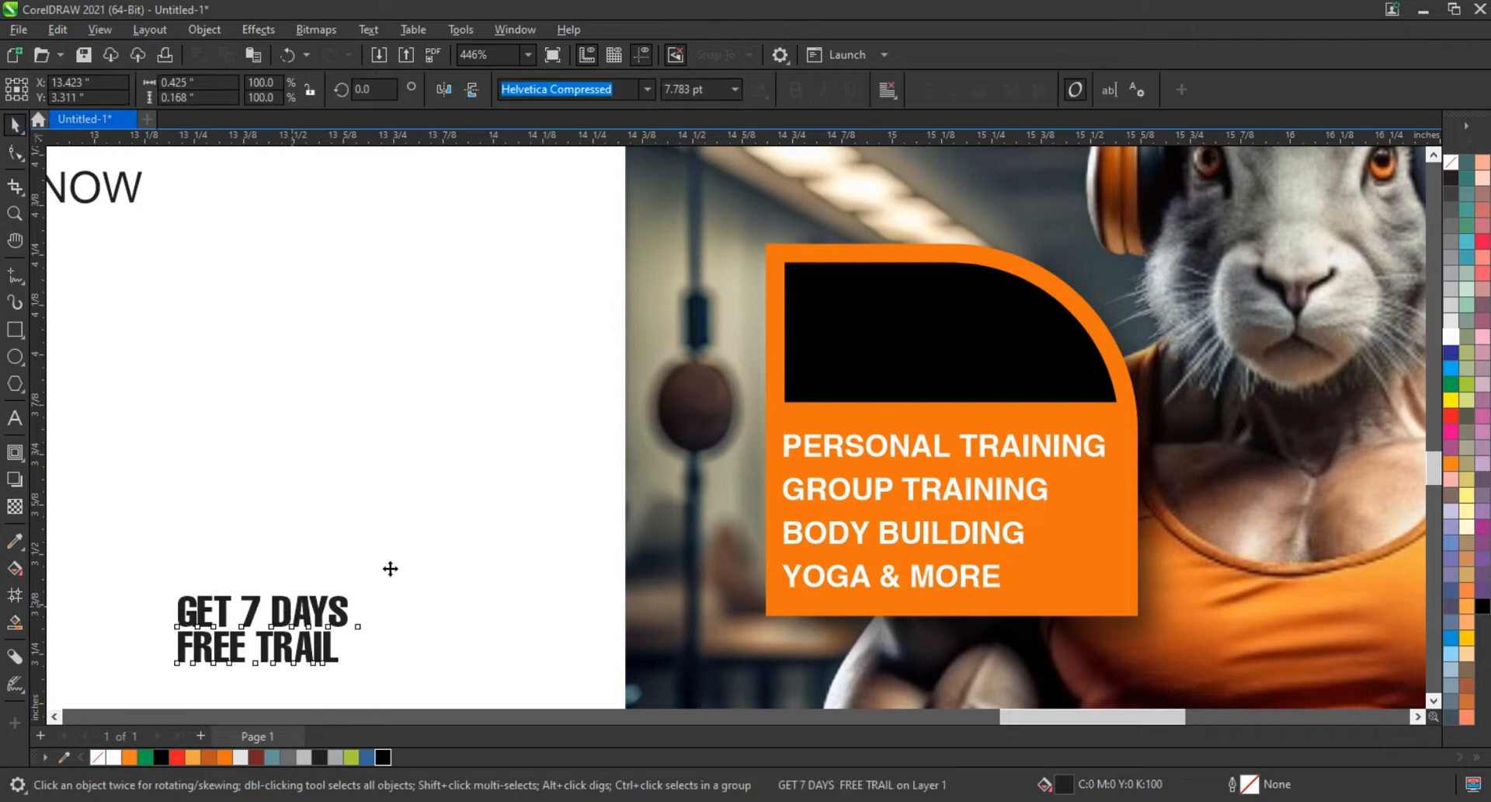
# - Move the offer text onto the black shape, color it white and justify both lines to equal width
pyautogui.moveTo(293, 604); pyautogui.dragTo(912, 309)
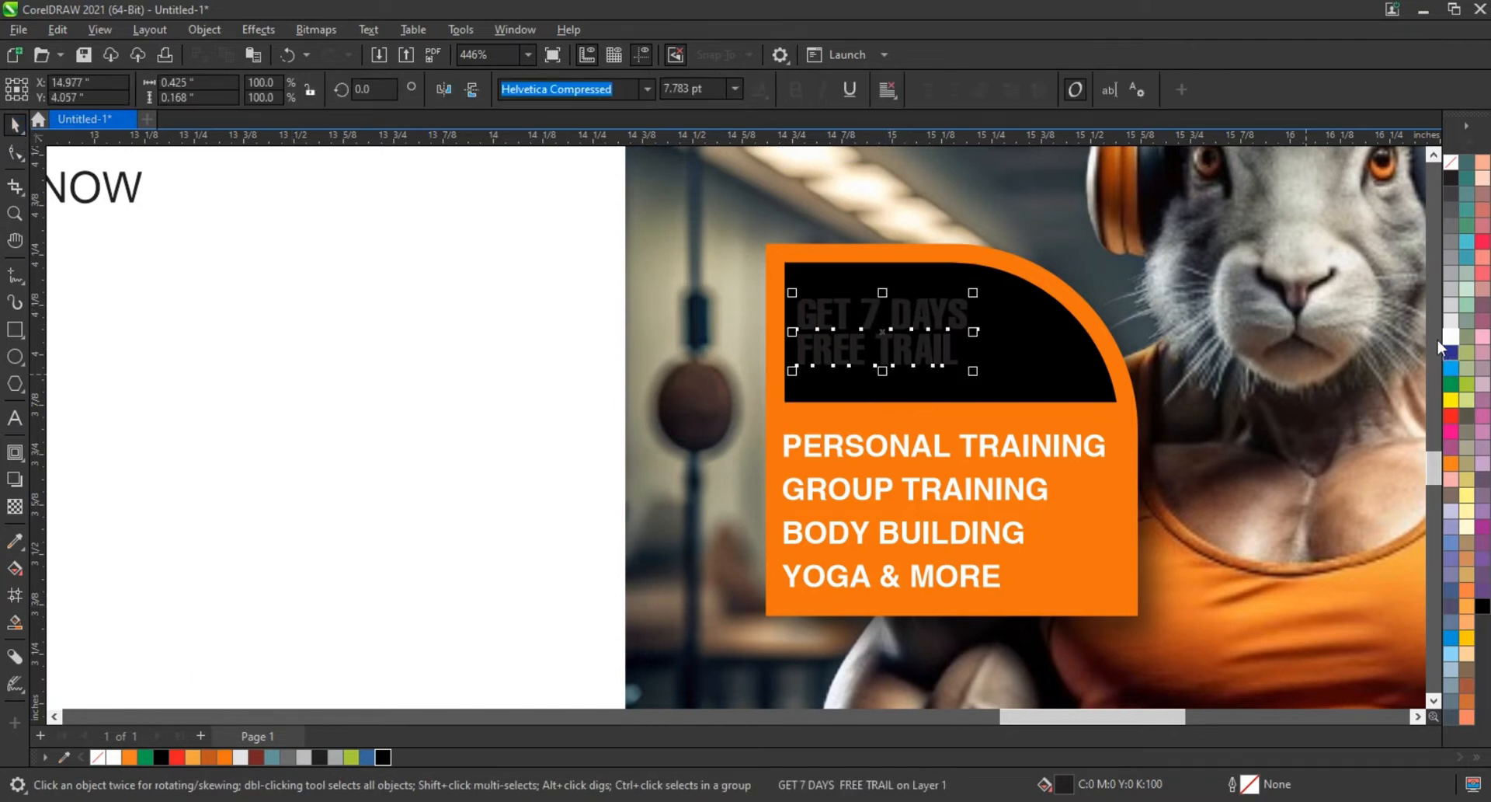
pyautogui.click(888, 92)
pyautogui.click(918, 217)
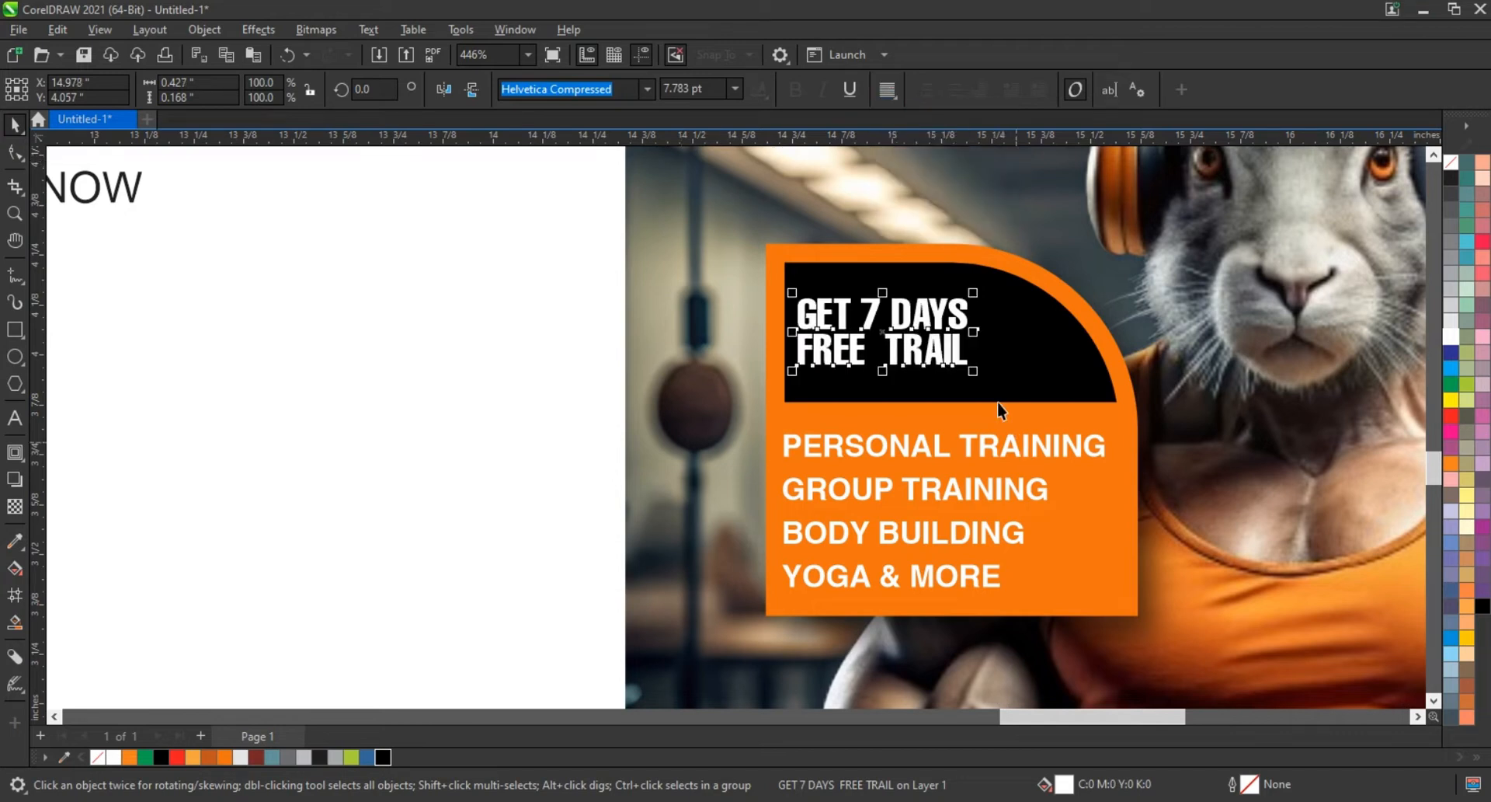
# - Enlarge the offer text to about 0.57 in wide and loosen its line spacing slightly, centering it vertically in the black shape
pyautogui.moveTo(974, 374); pyautogui.dragTo(1031, 403)
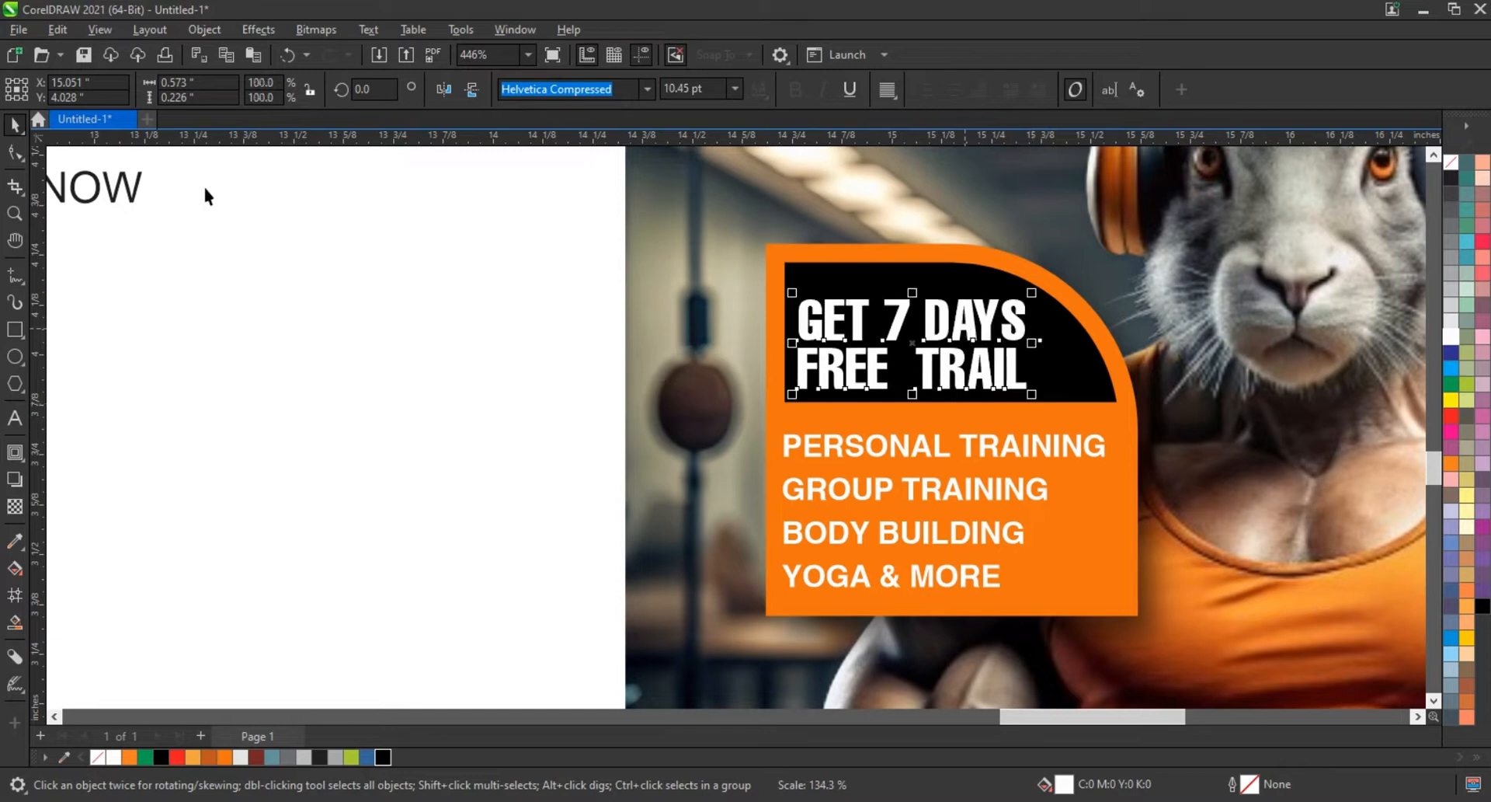
pyautogui.click(15, 153)
pyautogui.moveTo(790, 397); pyautogui.dragTo(792, 402)
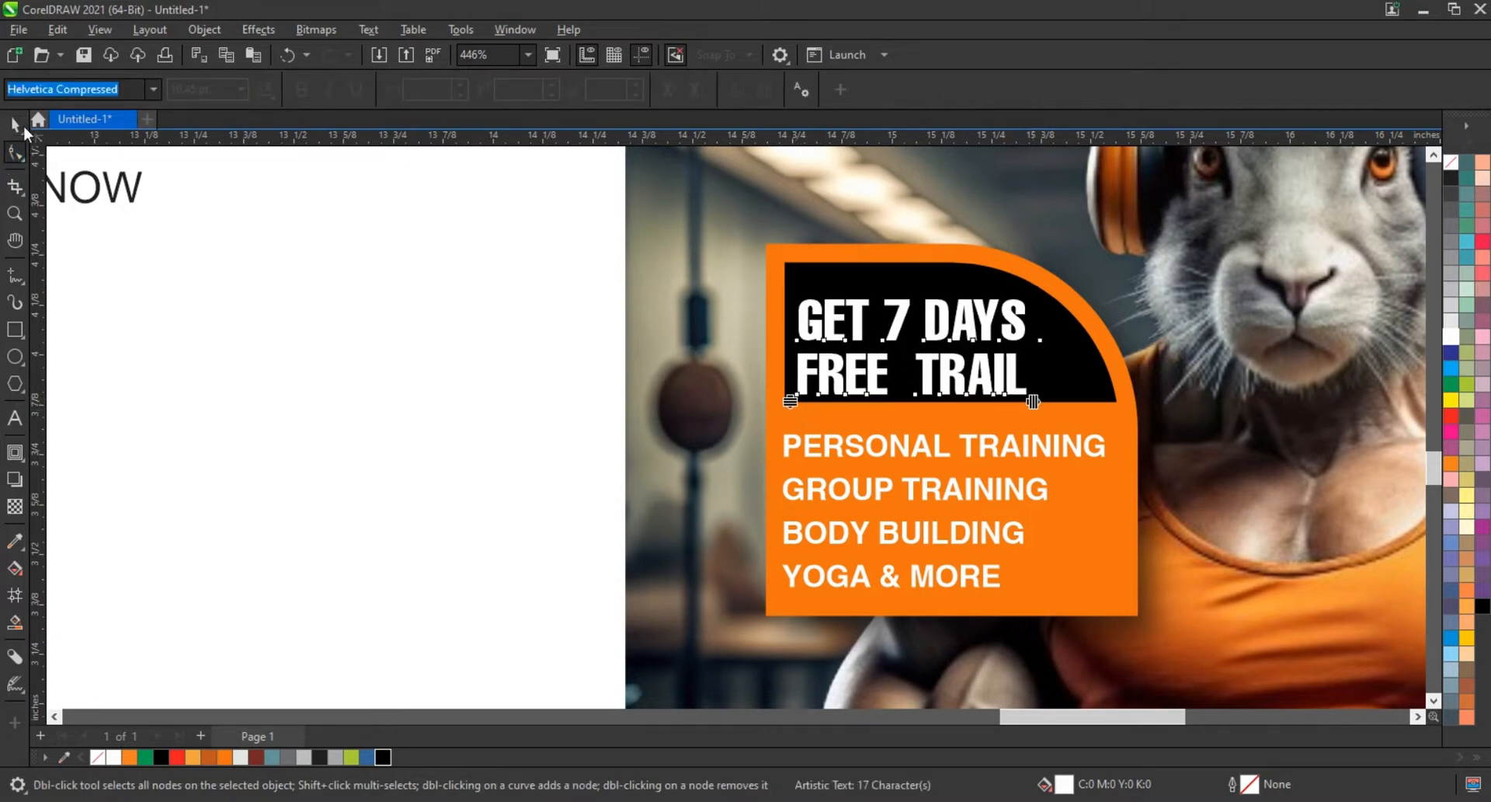
pyautogui.press('space')
pyautogui.moveTo(1009, 326); pyautogui.dragTo(1011, 324)
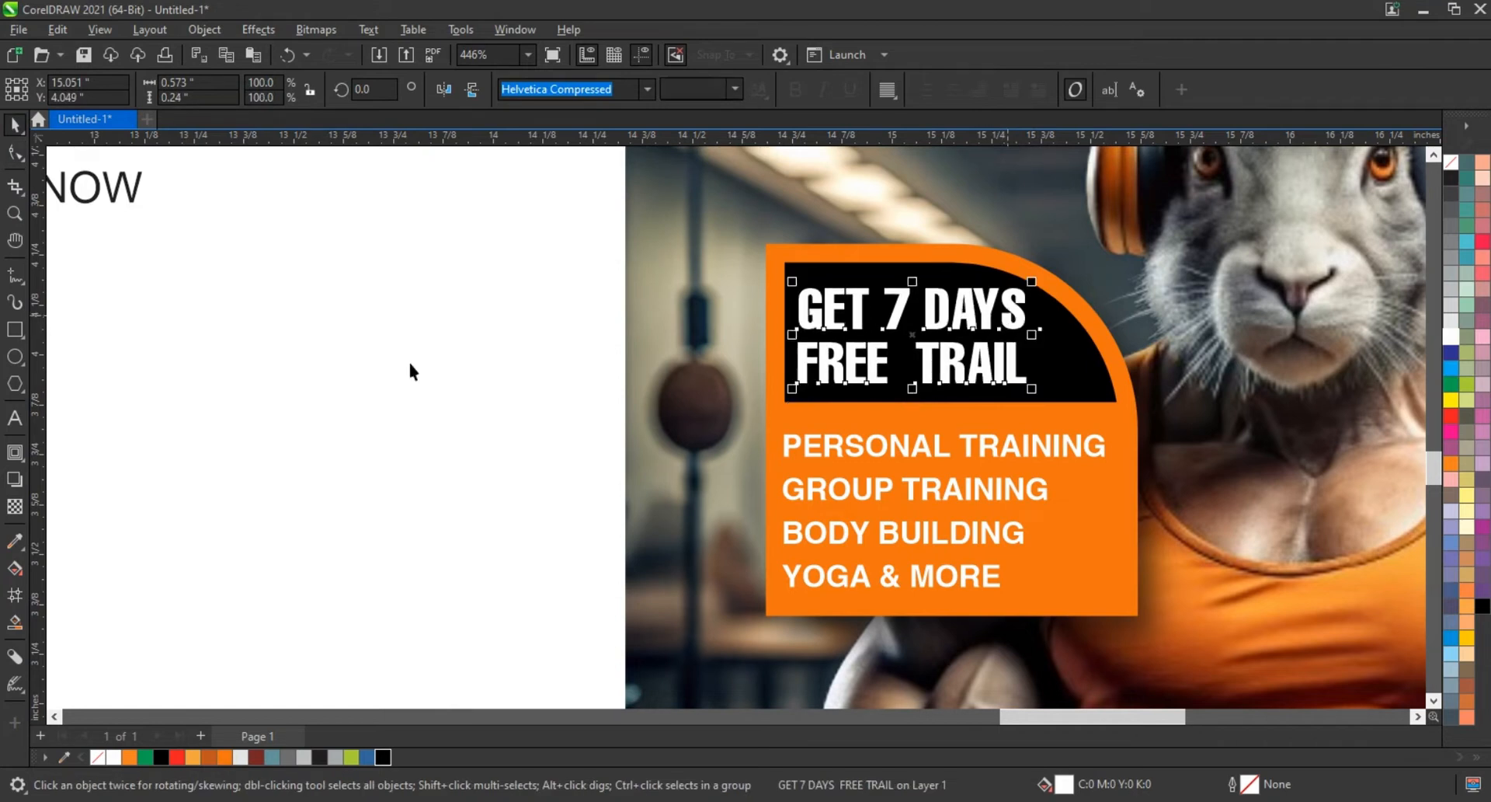
pyautogui.click(313, 372)
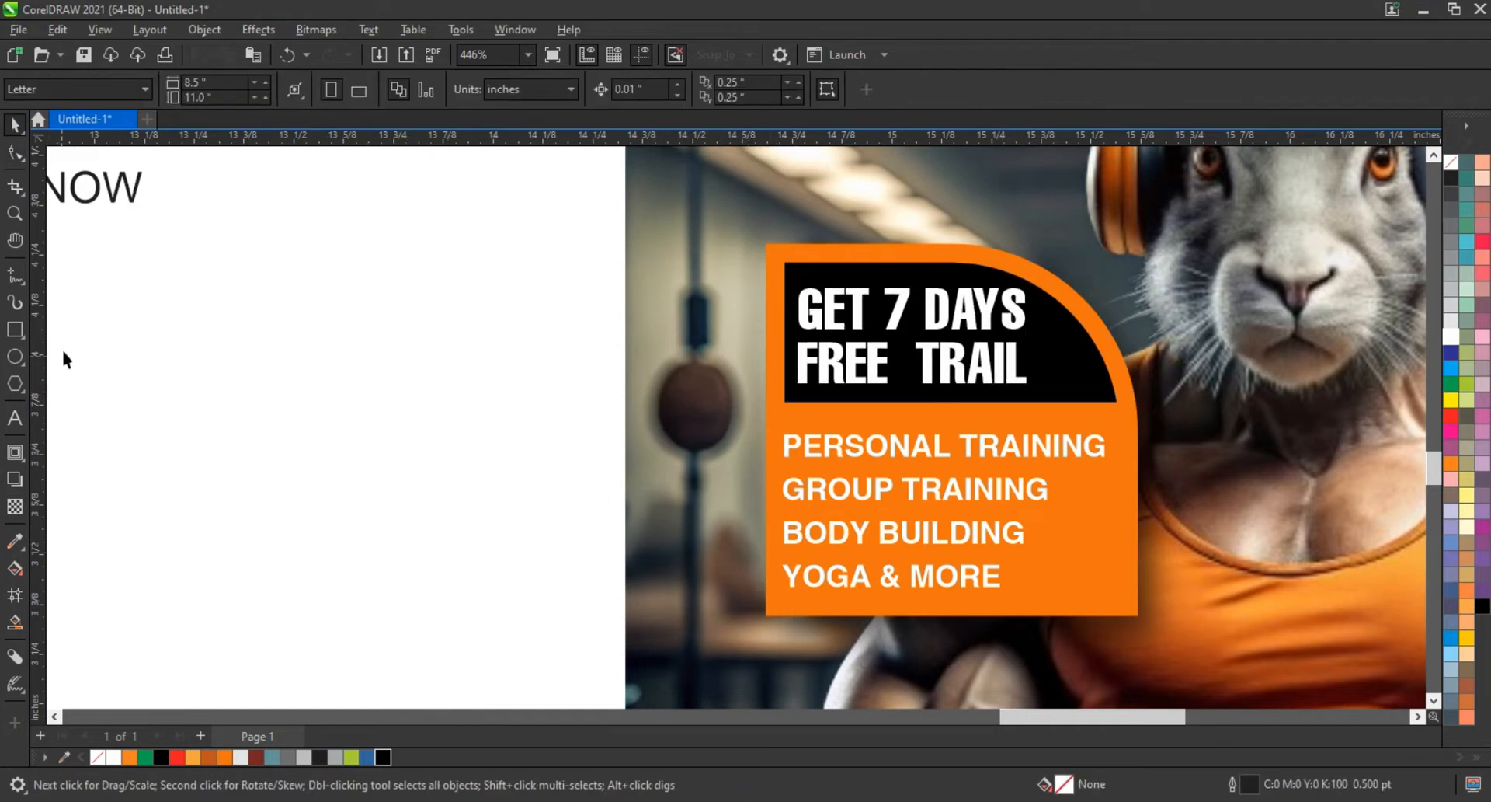
# - Draw a horizontal line about 1.03 in long just below YOGA & MORE and Smart Fill the thin orange strip beneath it
pyautogui.click(22, 280)
pyautogui.click(750, 603)
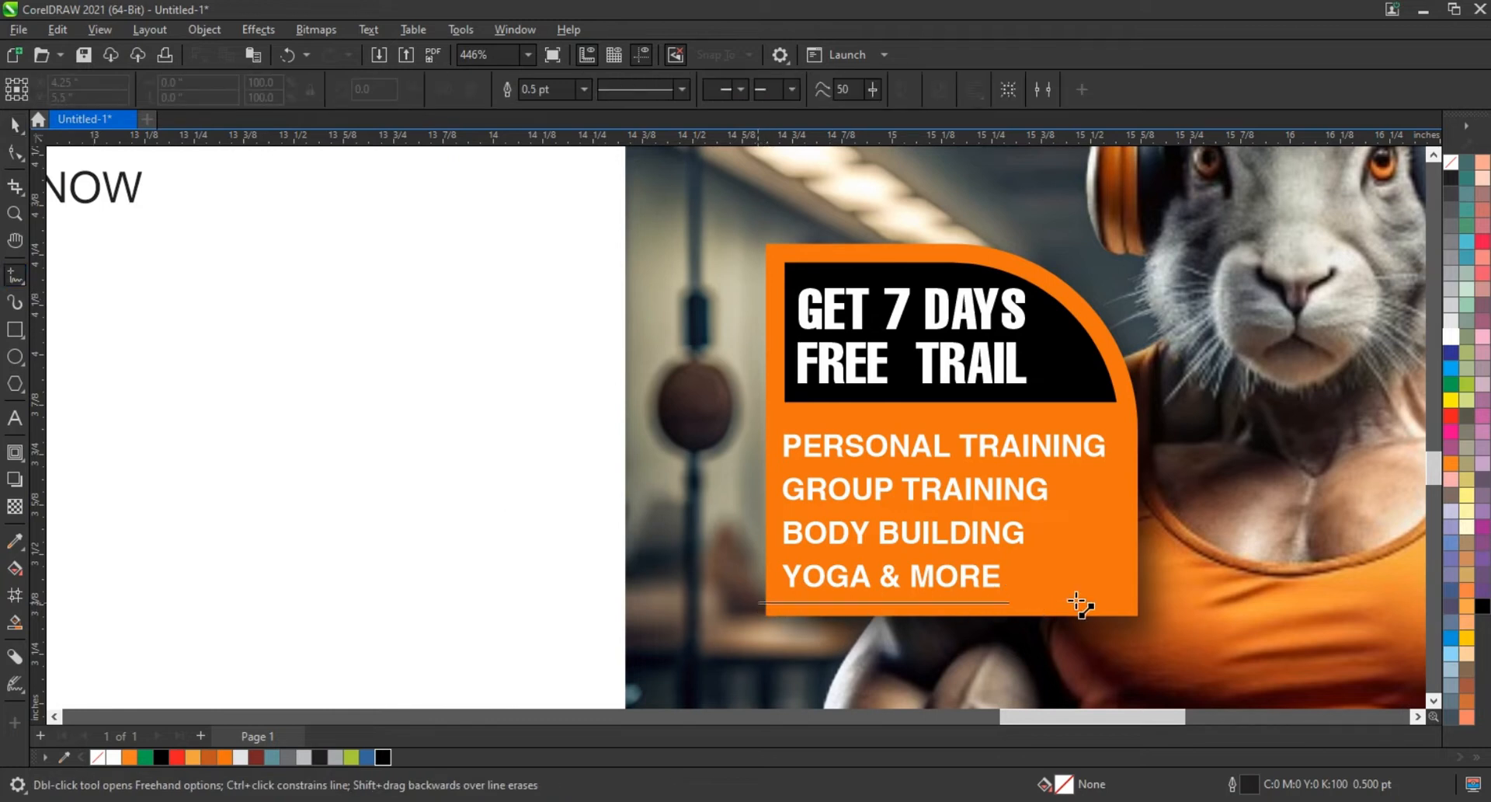
pyautogui.click(1175, 603)
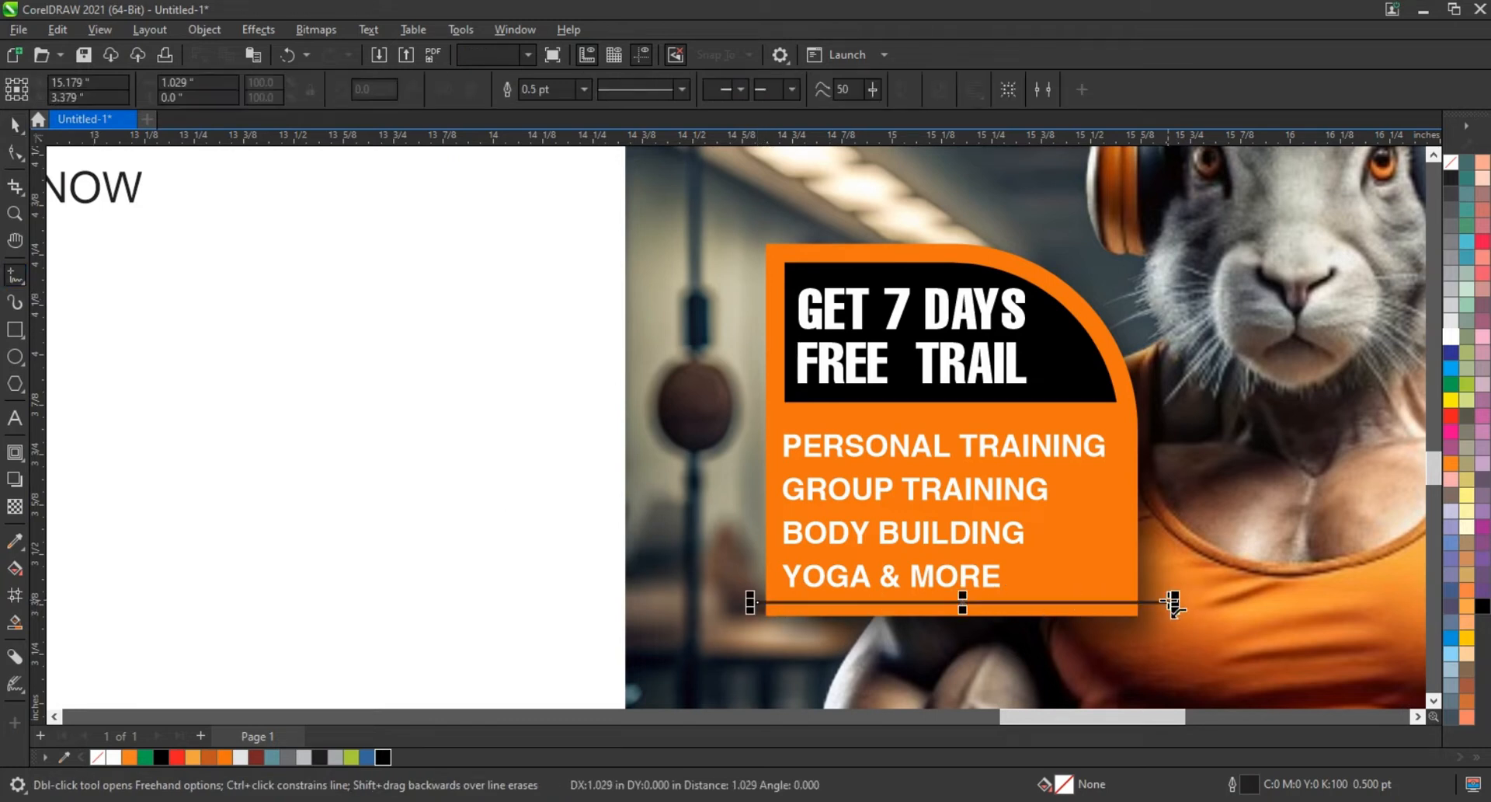
pyautogui.click(15, 622)
pyautogui.click(838, 610)
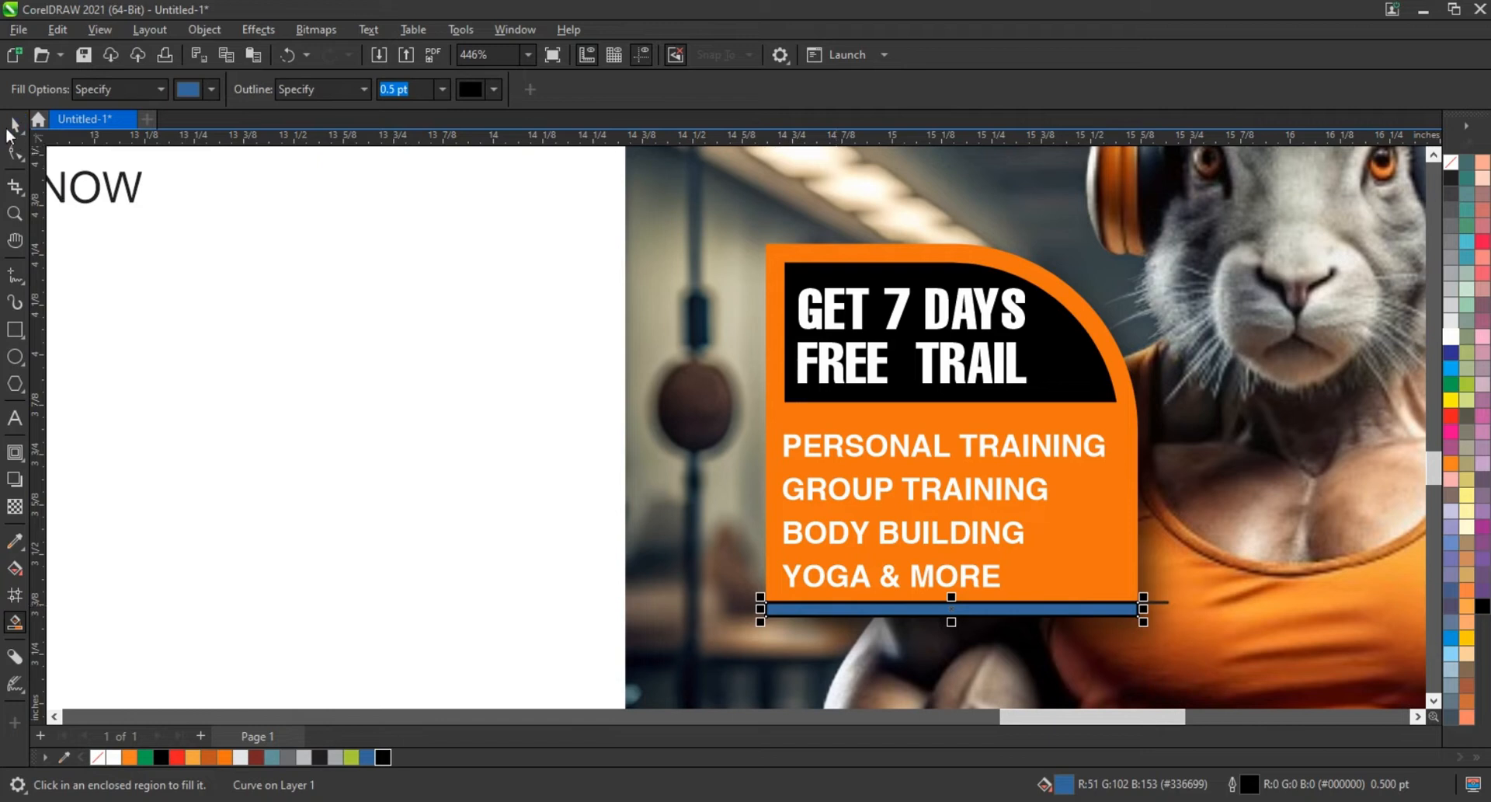
# - Delete the line below YOGA & MORE, then fill the thin strip with black and remove its outline
pyautogui.press('space')
pyautogui.click(1159, 603)
pyautogui.press('Delete')
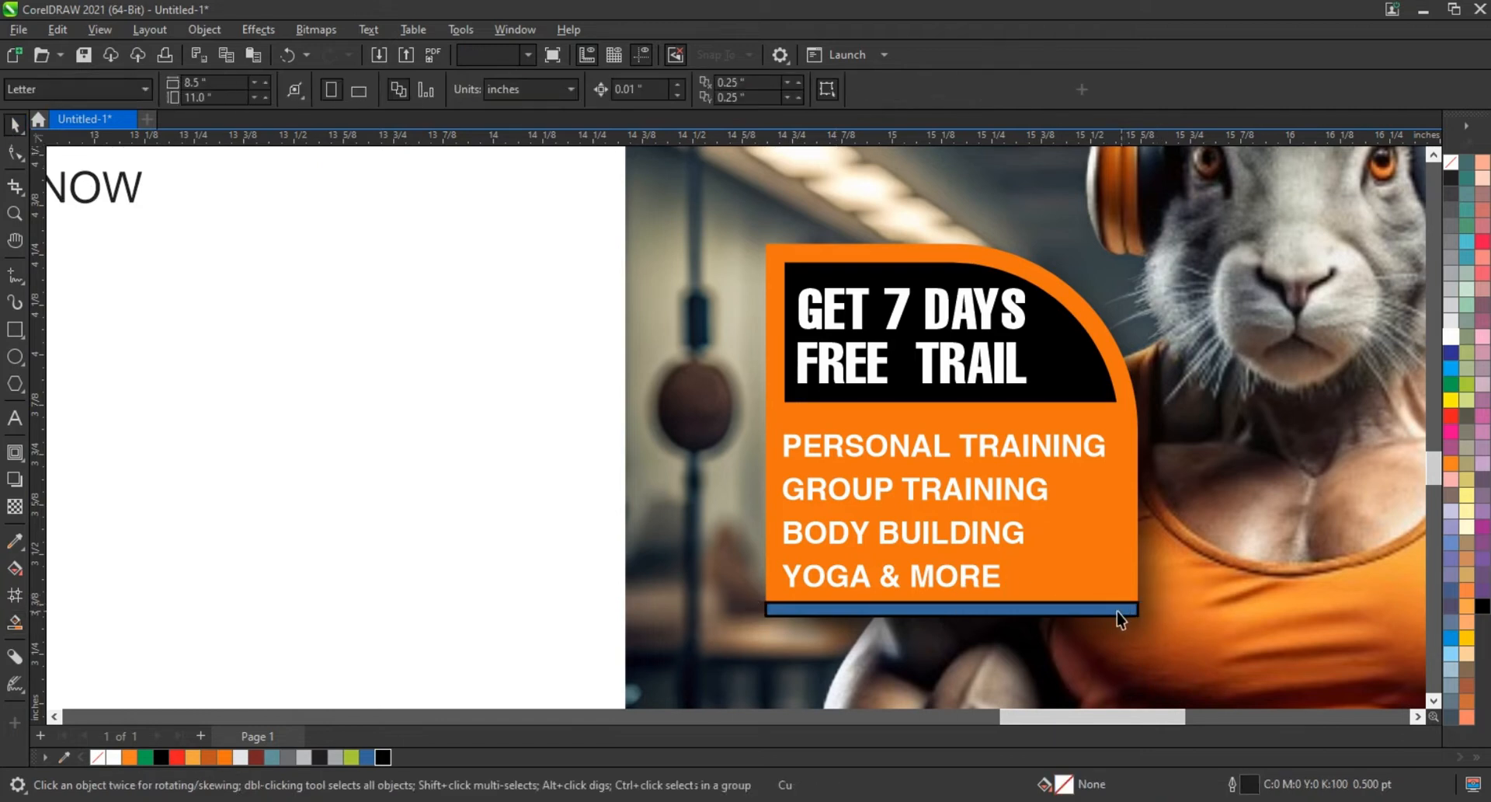
pyautogui.click(1119, 612)
pyautogui.click(1481, 606)
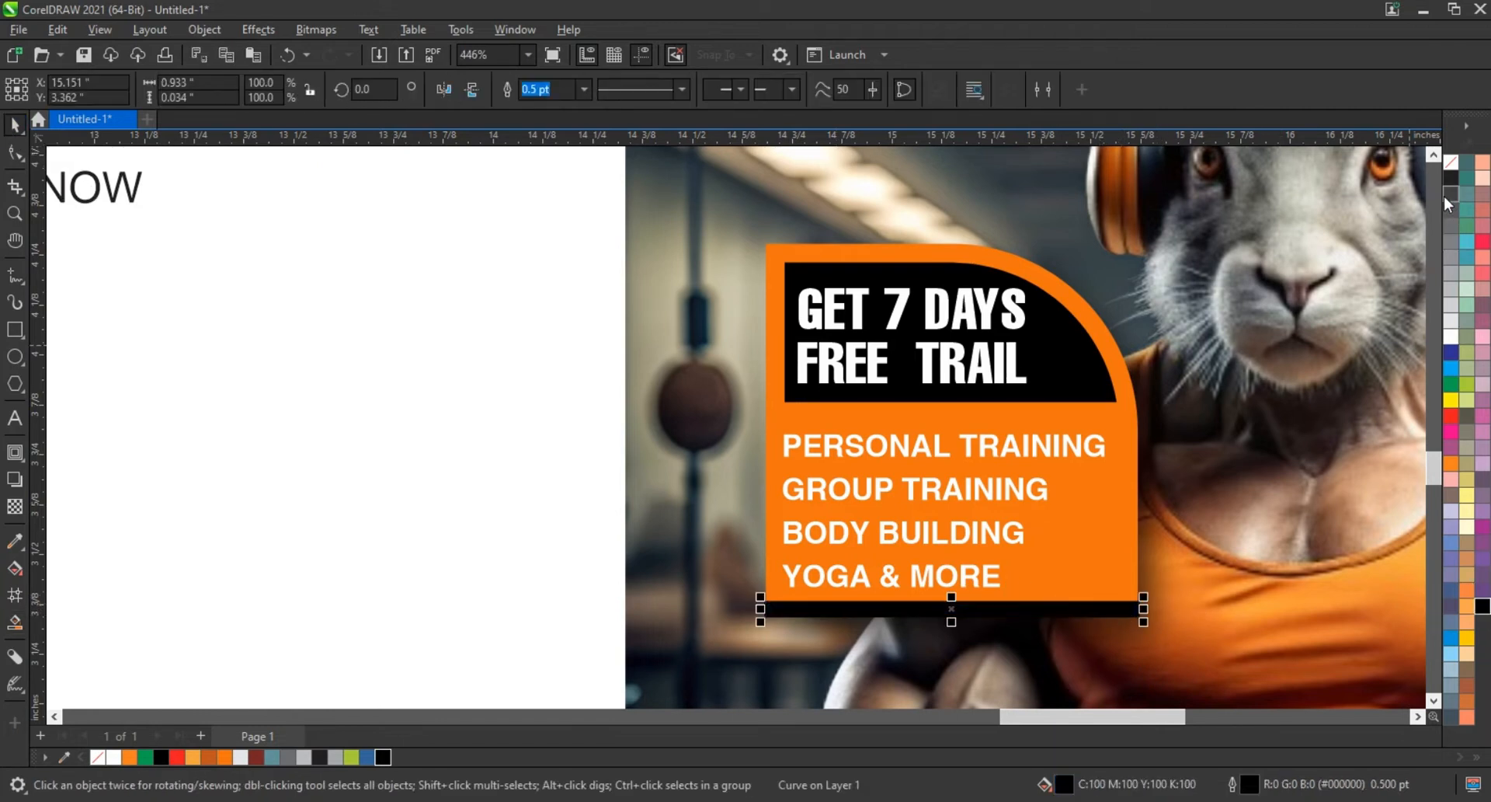
pyautogui.rightClick(1449, 165)
pyautogui.click(1423, 175)
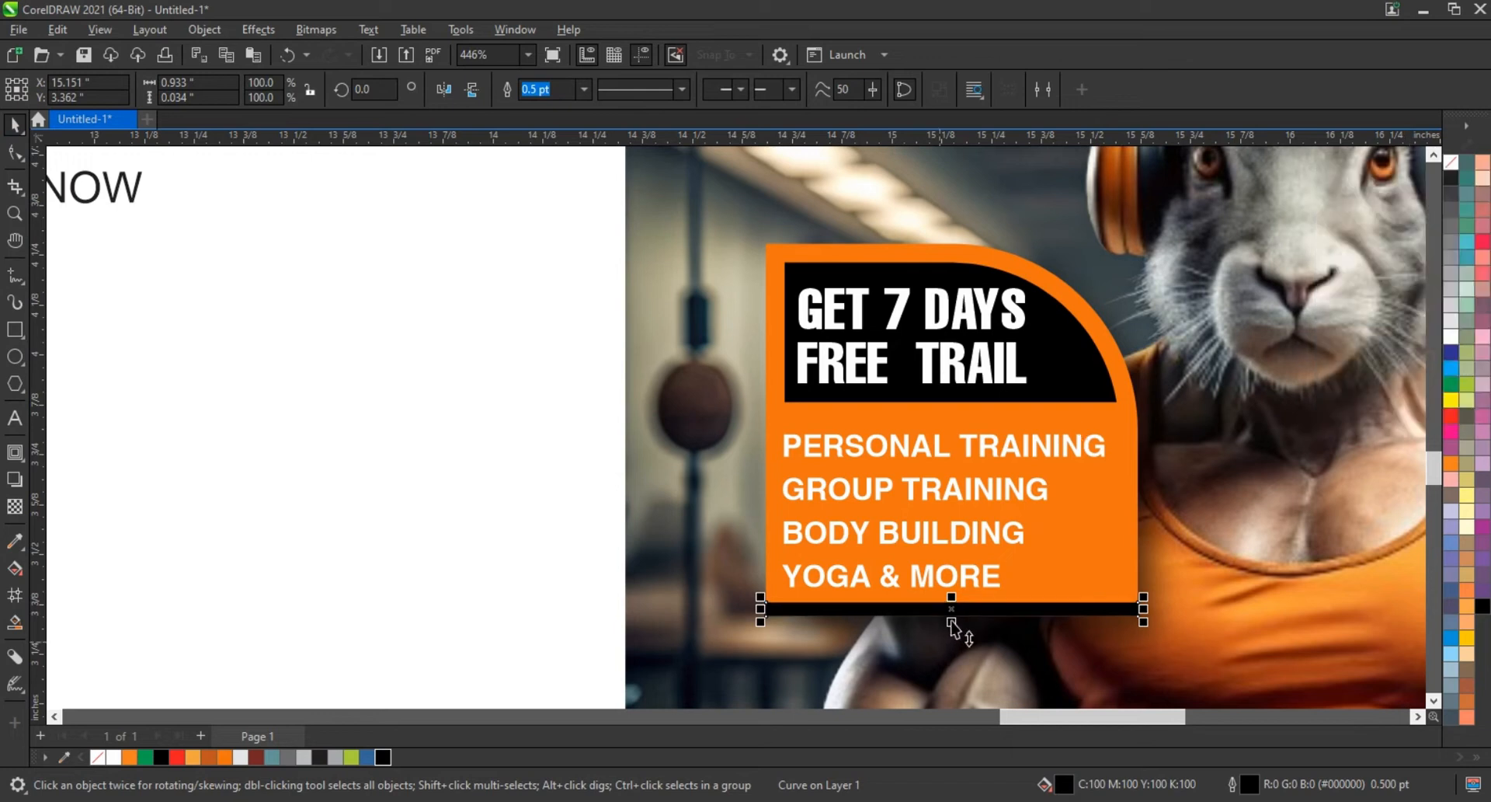
# - Move the thin strip down to leave a small gap beneath the orange panel and fill it with white
pyautogui.moveTo(953, 621); pyautogui.dragTo(951, 635)
pyautogui.click(338, 542)
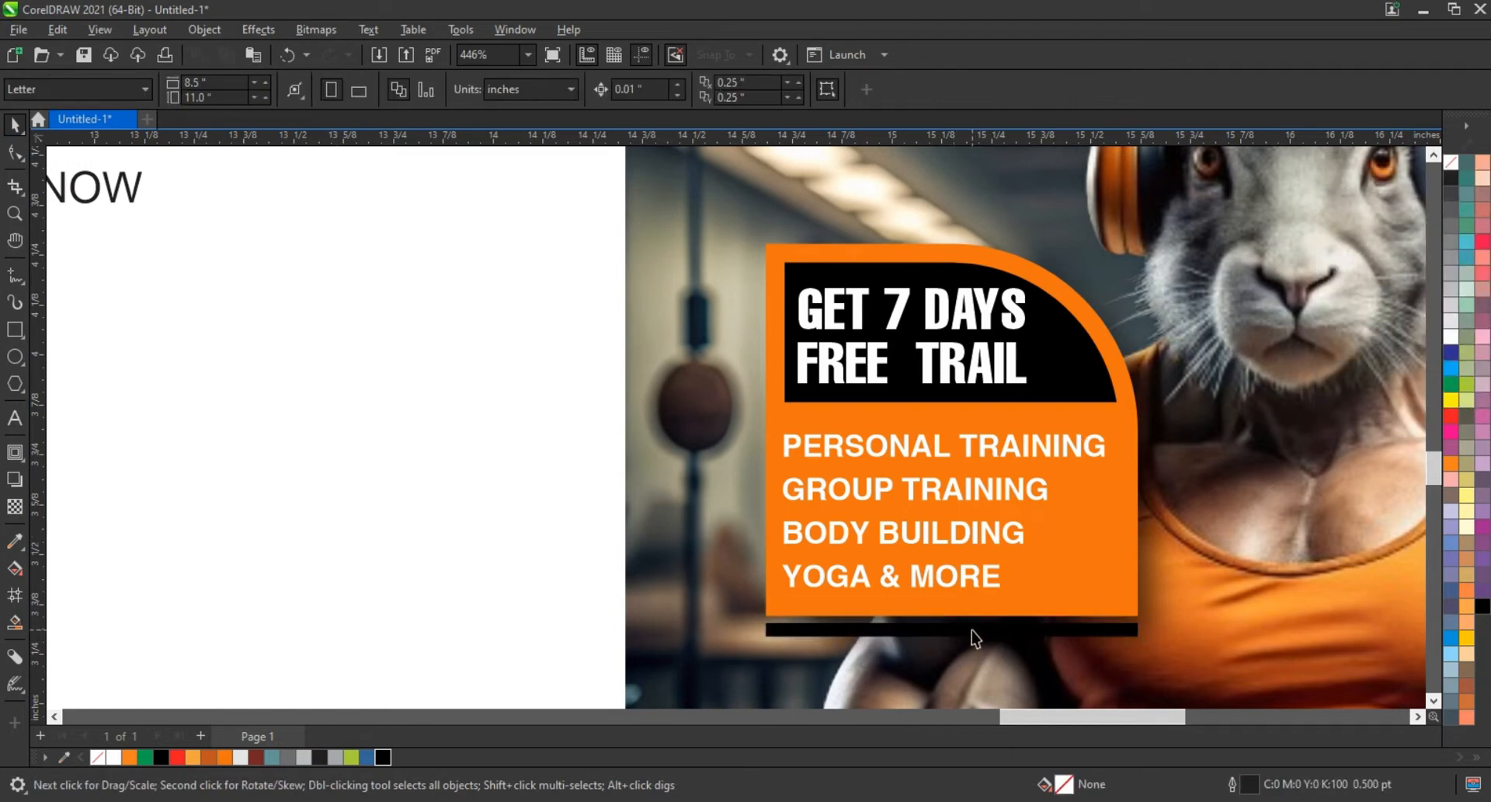
pyautogui.click(975, 635)
pyautogui.click(1451, 336)
pyautogui.click(467, 542)
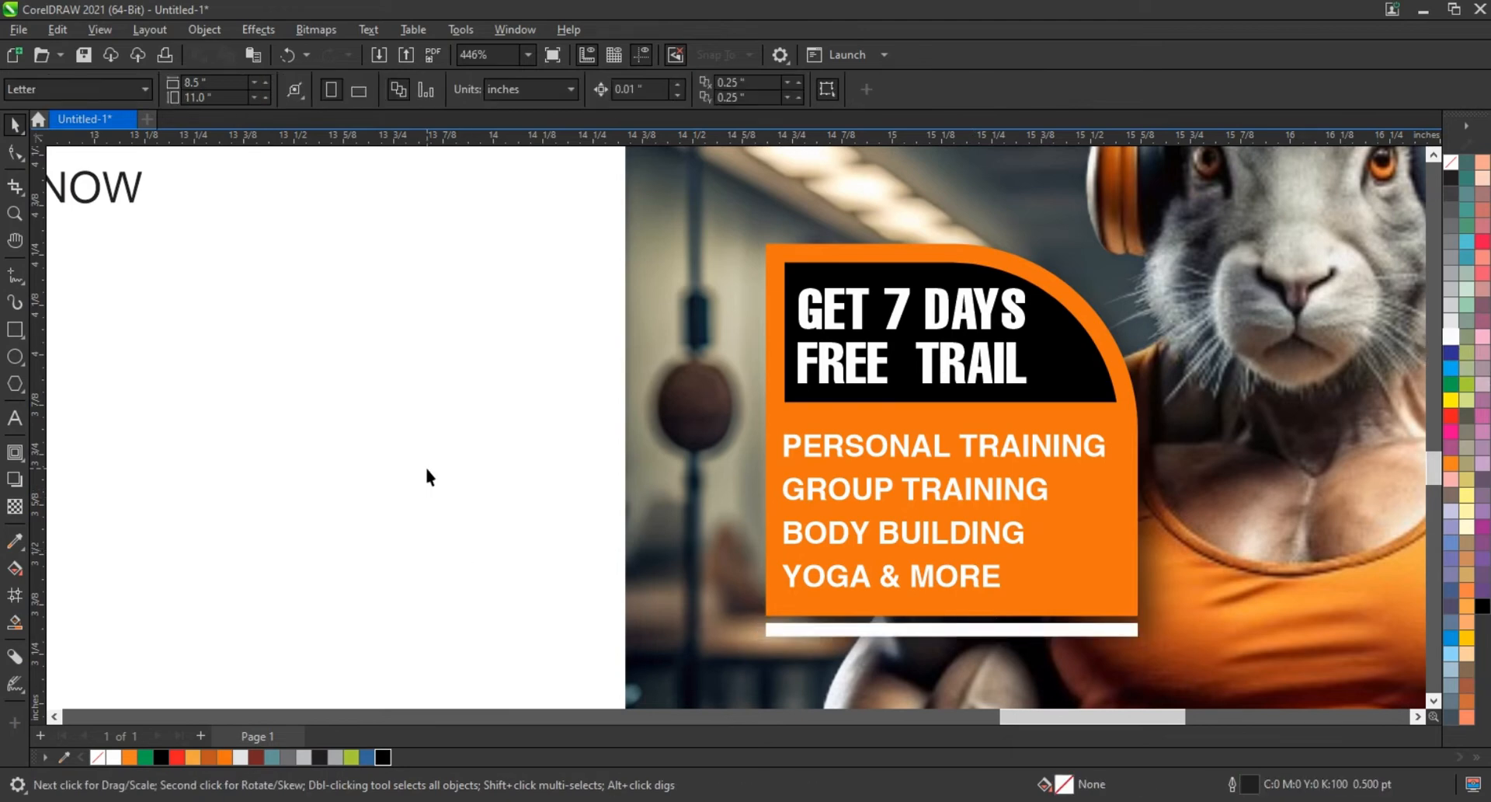
pyautogui.scroll(-5, 426, 464)
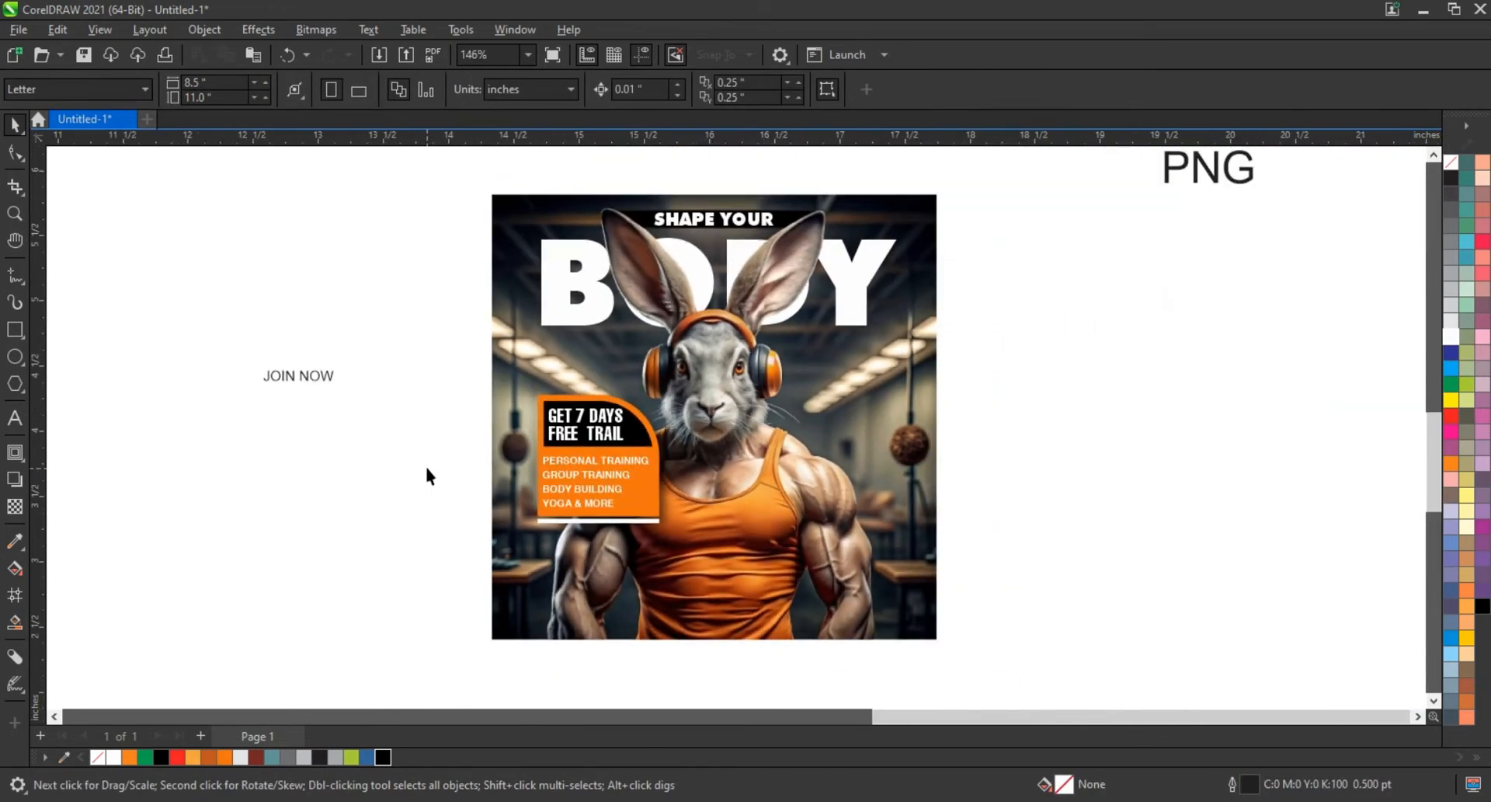
# - Stretch the white strip beneath the orange panel downward to about 0.155 in high
pyautogui.click(16, 213)
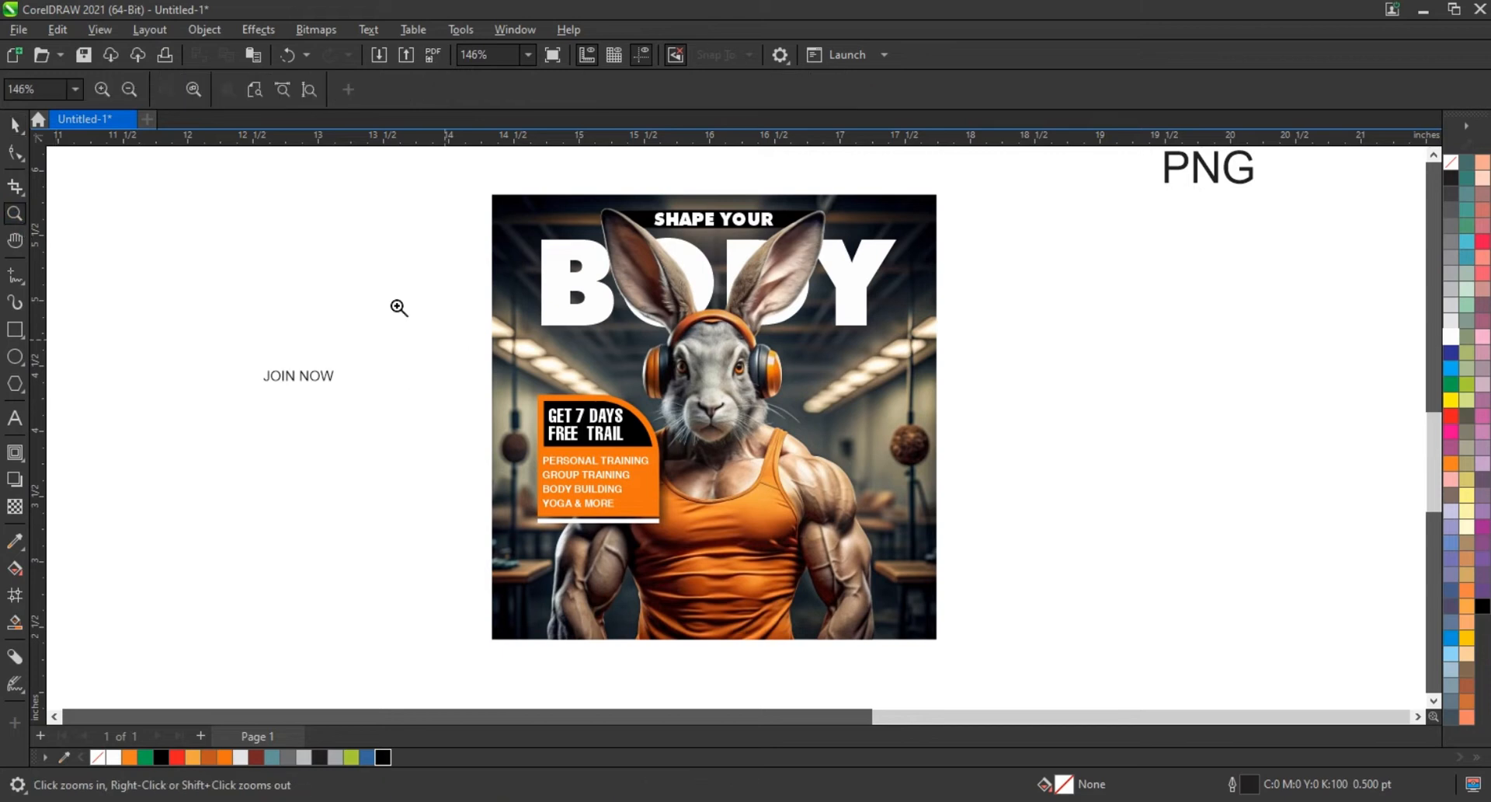
pyautogui.moveTo(298, 226); pyautogui.dragTo(1075, 654)
pyautogui.click(16, 126)
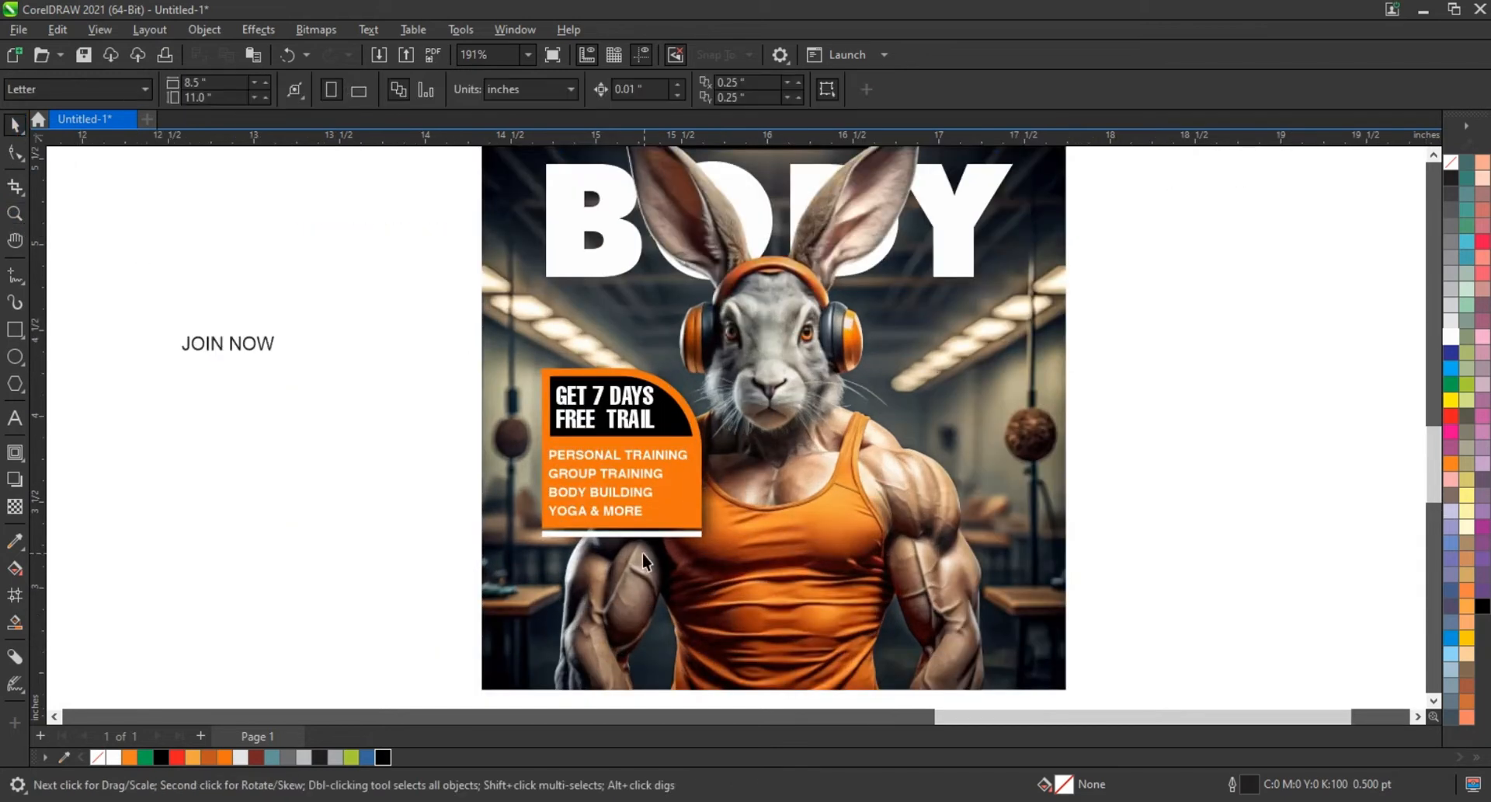
pyautogui.click(639, 536)
pyautogui.moveTo(618, 547); pyautogui.dragTo(615, 568)
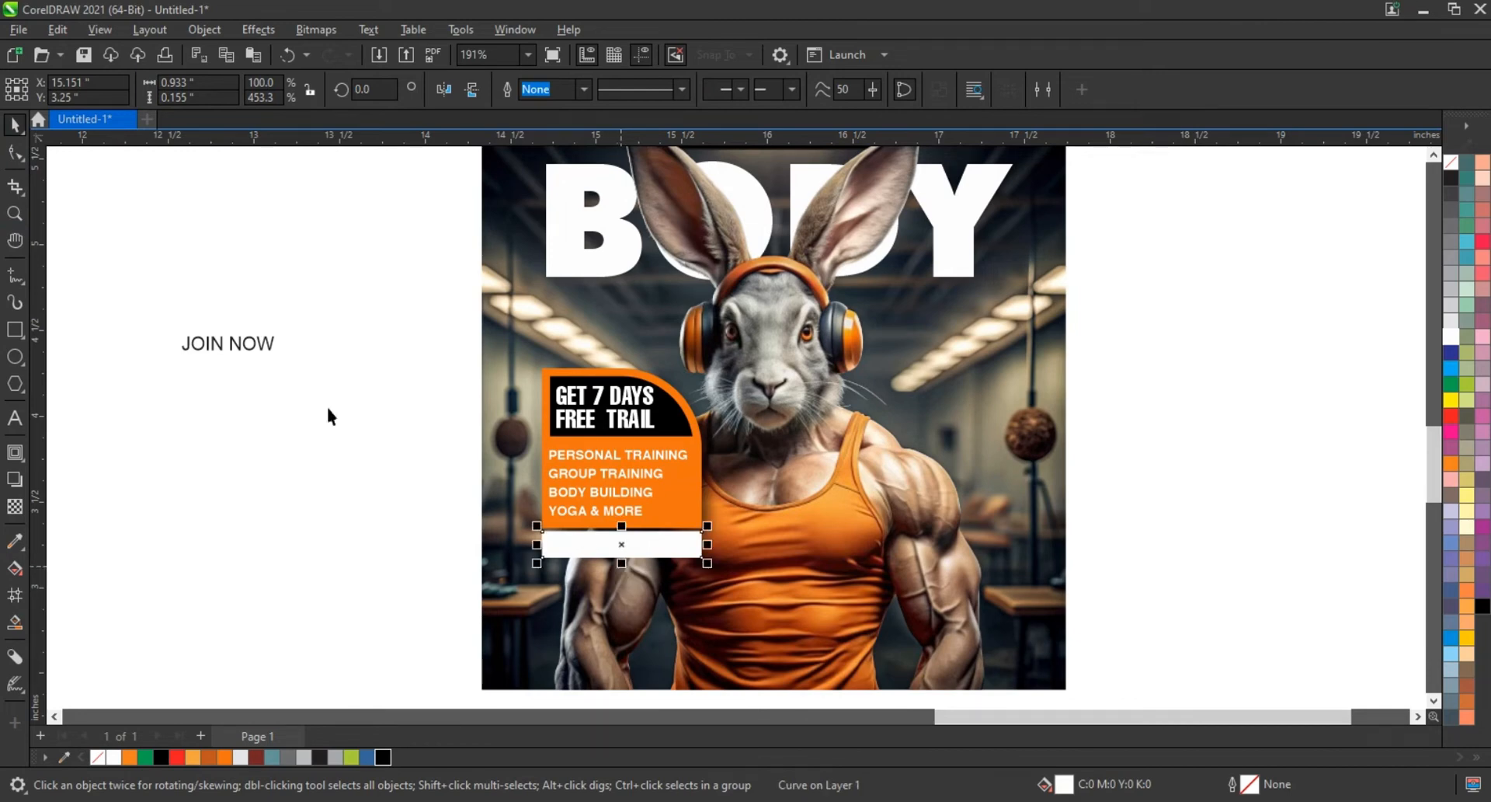
# - Set the JOIN NOW text in Futura-Black and place it on the white strip
pyautogui.click(227, 343)
pyautogui.click(647, 90)
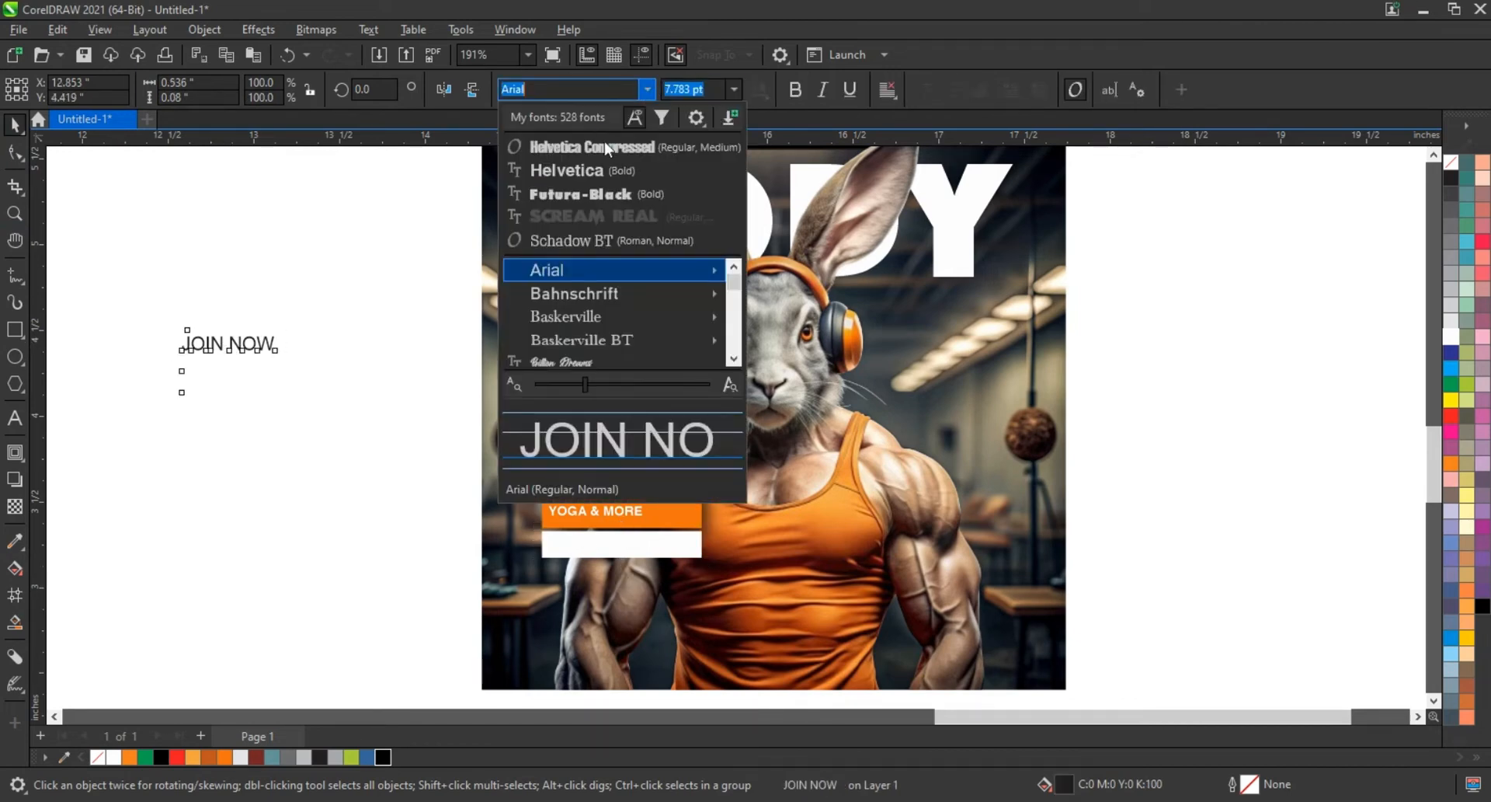
pyautogui.click(595, 194)
pyautogui.moveTo(233, 349); pyautogui.dragTo(633, 548)
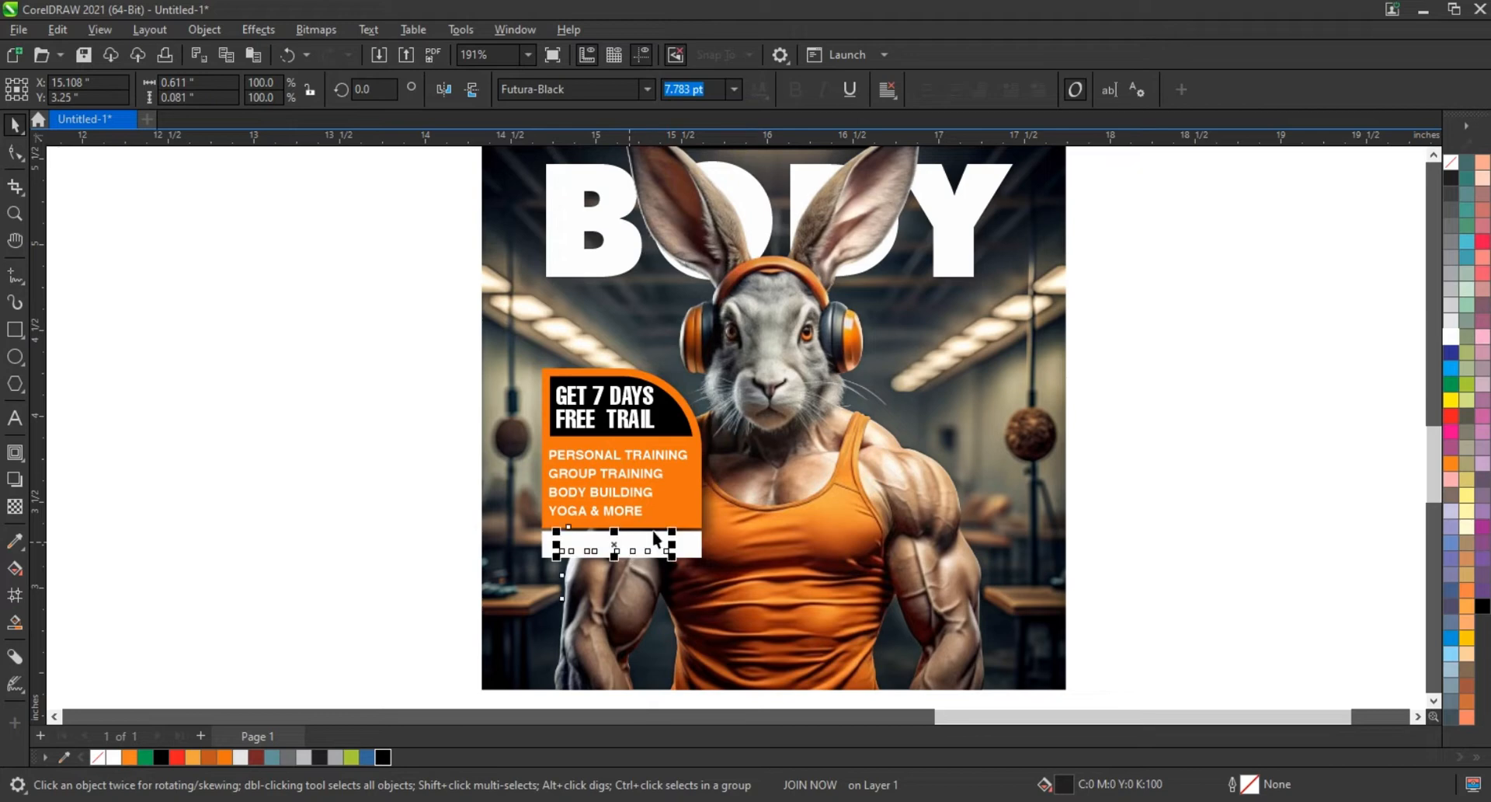
pyautogui.click(228, 501)
# - Nudge the white strip and its JOIN NOW text down together, widening the gap beneath the orange panel
pyautogui.click(700, 554)
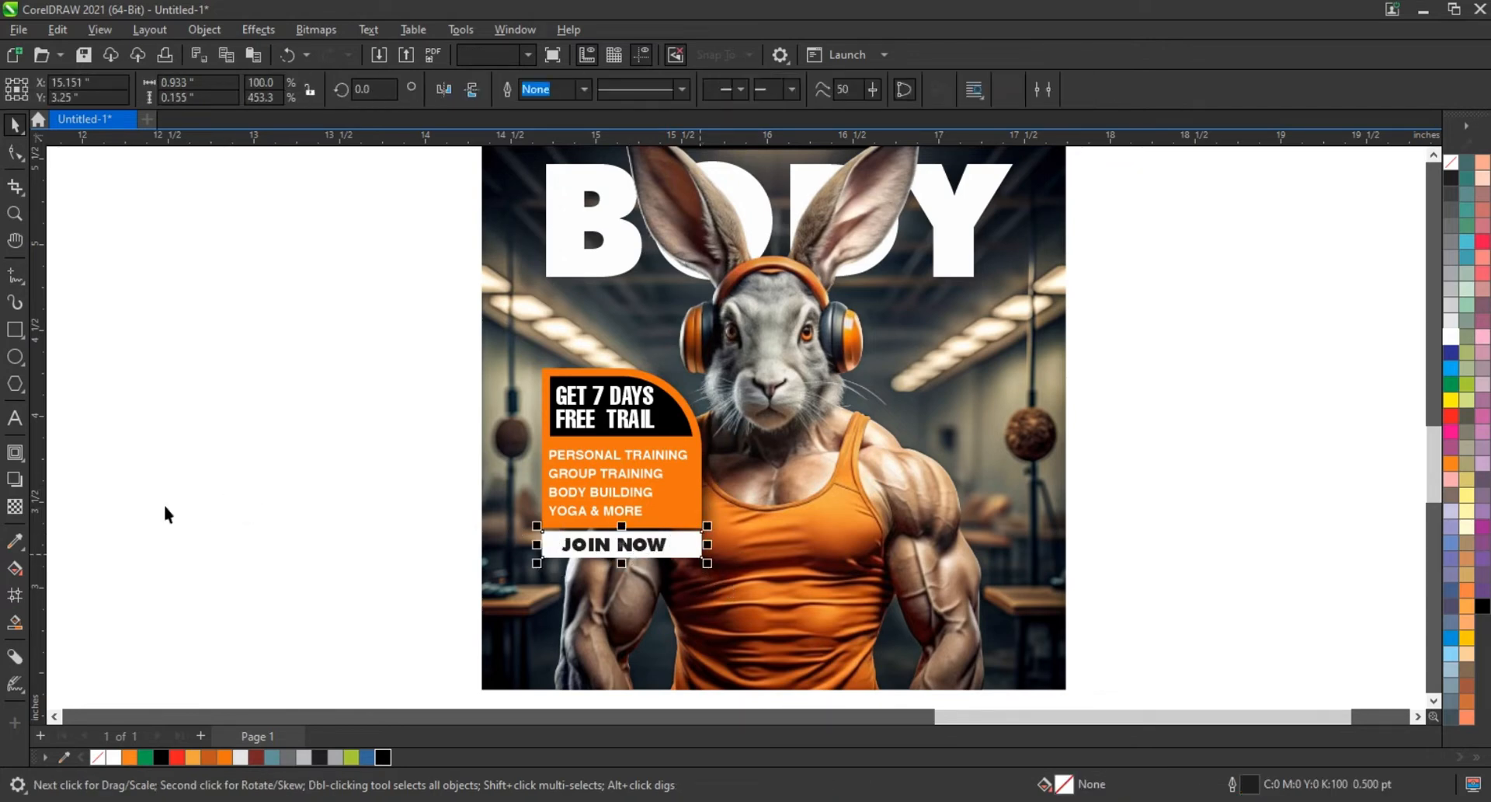
pyautogui.click(163, 503)
pyautogui.moveTo(386, 522); pyautogui.dragTo(801, 596)
pyautogui.press('Down')
pyautogui.press('Down')
pyautogui.press('Down')
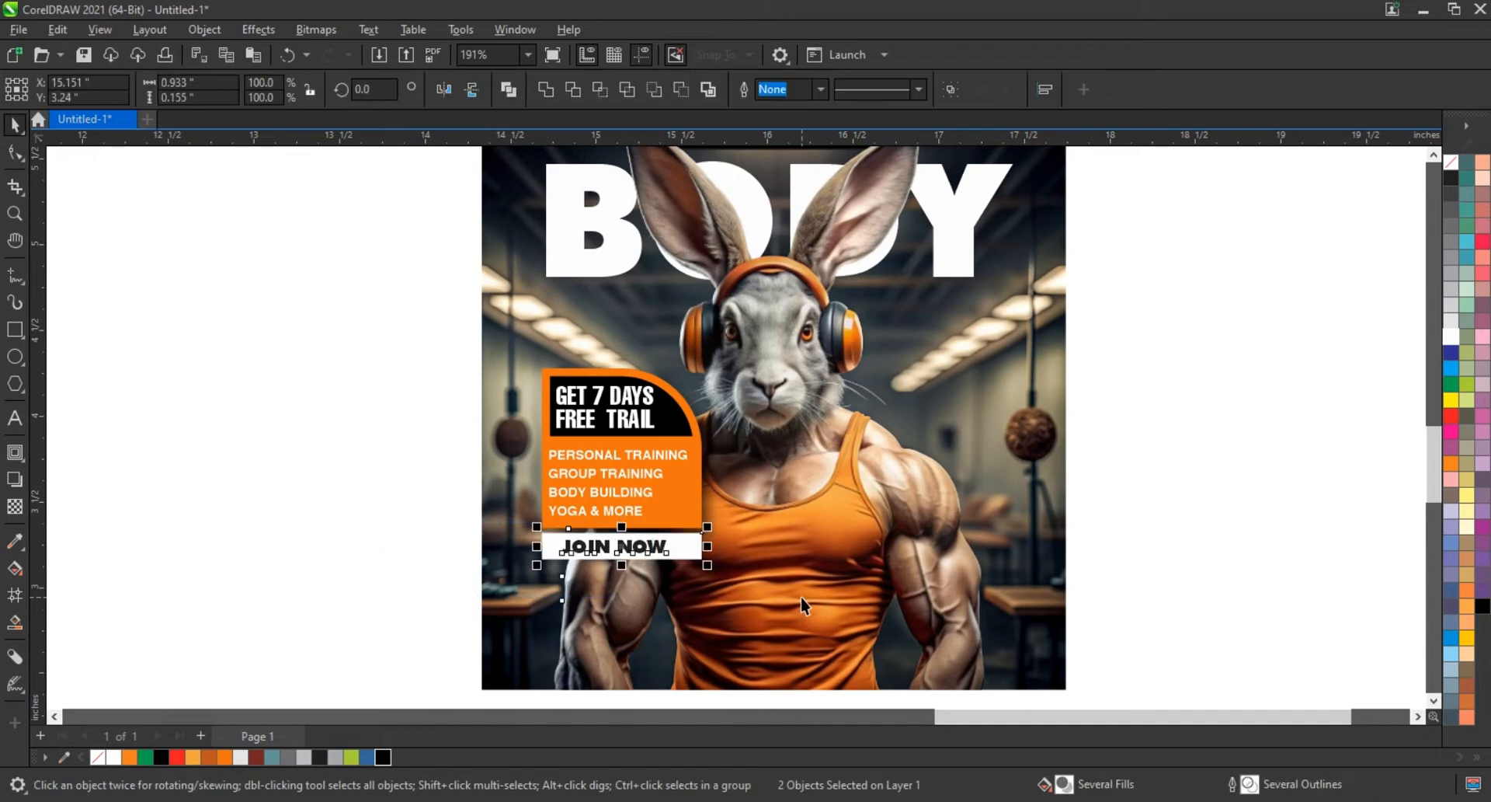
pyautogui.click(1172, 540)
pyautogui.scroll(-2, 649, 468)
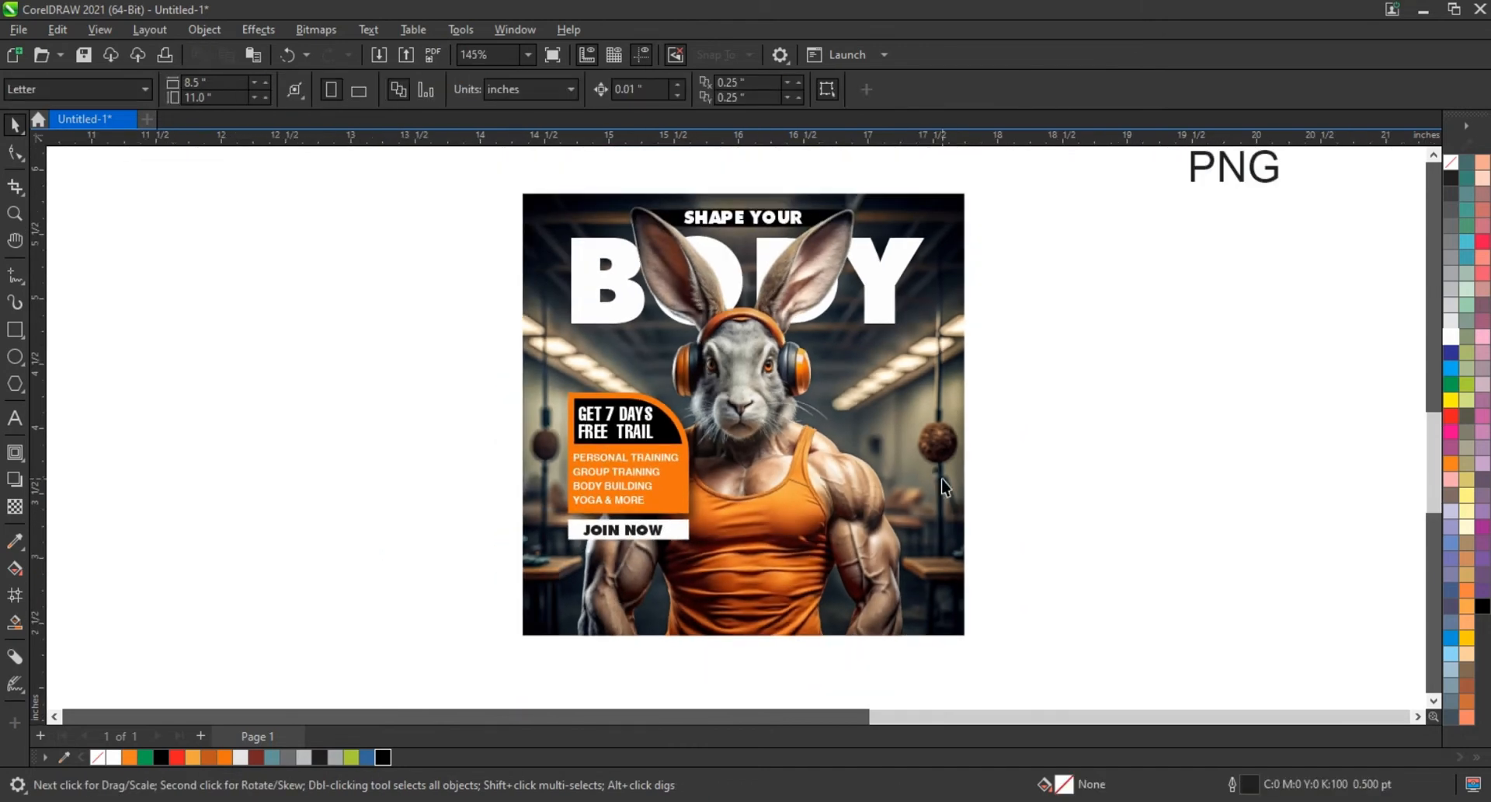
# - Draw a horizontal rectangle about 2.86 by 0.23 in near the poster's lower edge and fully round its corners
pyautogui.click(904, 525)
pyautogui.scroll(-3, 904, 524)
pyautogui.moveTo(985, 626); pyautogui.dragTo(508, 277)
pyautogui.hotkey('shift', 'F2')
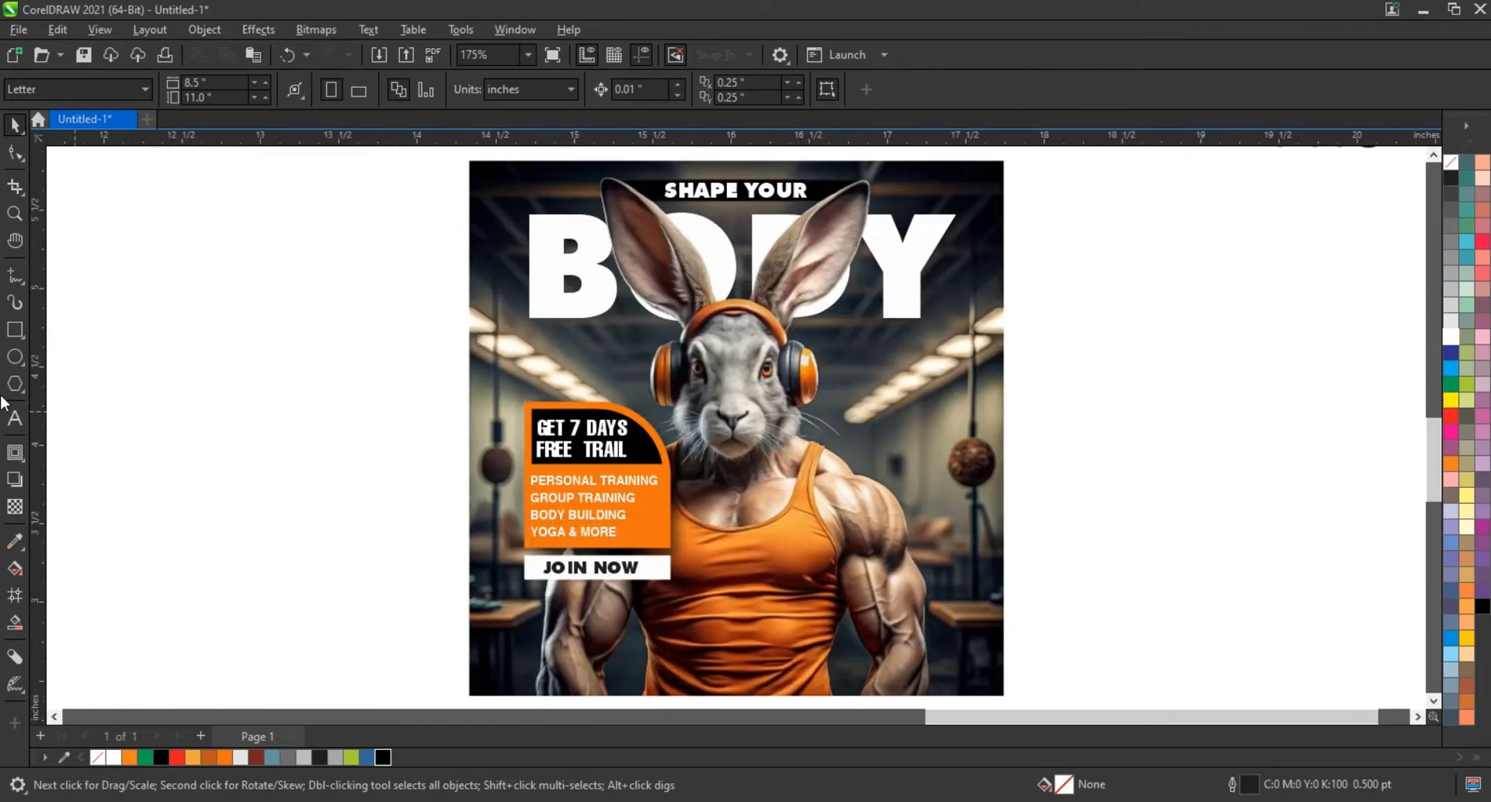
pyautogui.click(15, 331)
pyautogui.moveTo(530, 635); pyautogui.dragTo(910, 678)
pyautogui.press('F10')
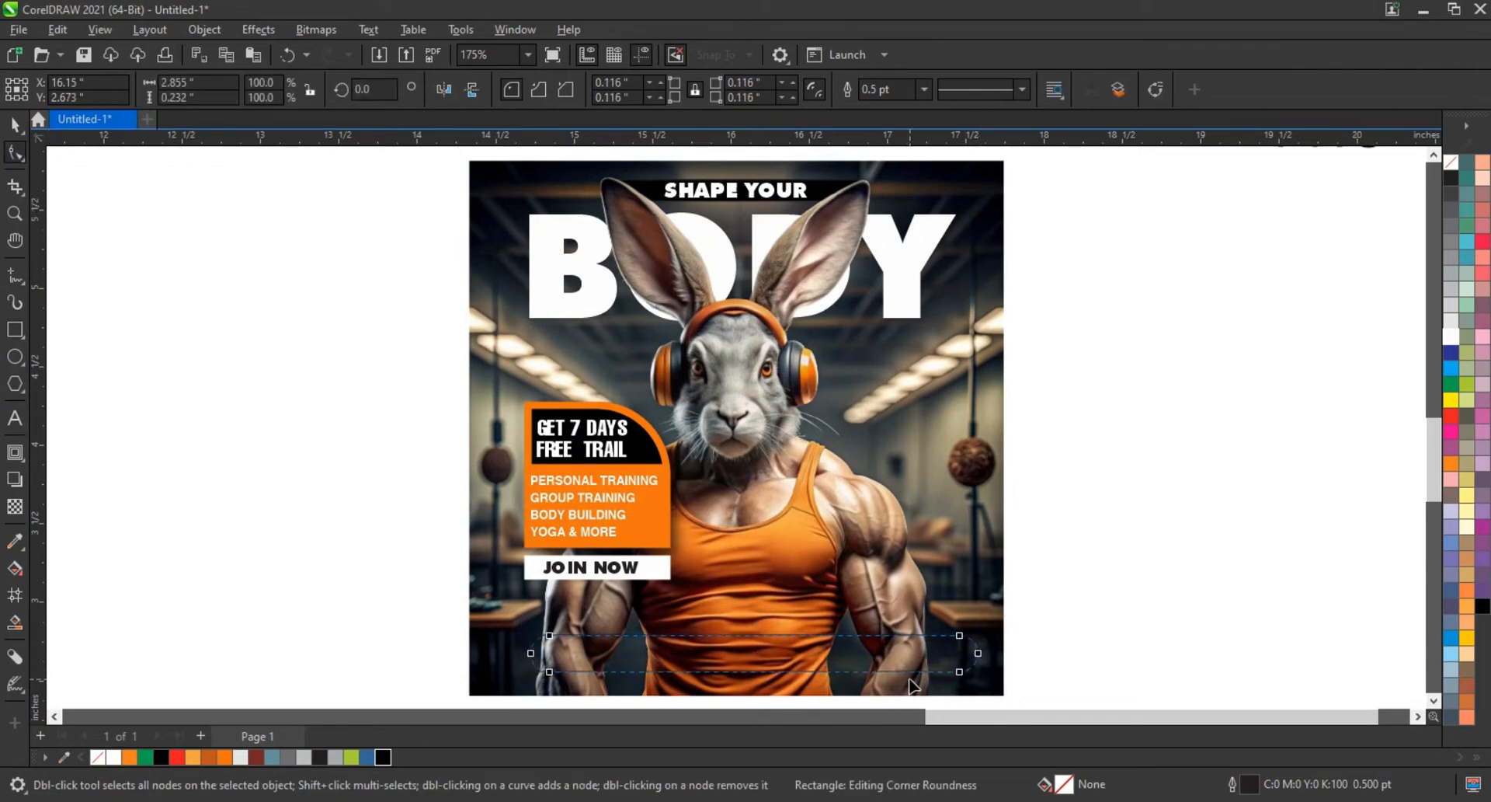
# - Fill the rounded bar with orange and no outline, centering it on the poster at about 2.9 in wide
pyautogui.click(13, 127)
pyautogui.click(224, 756)
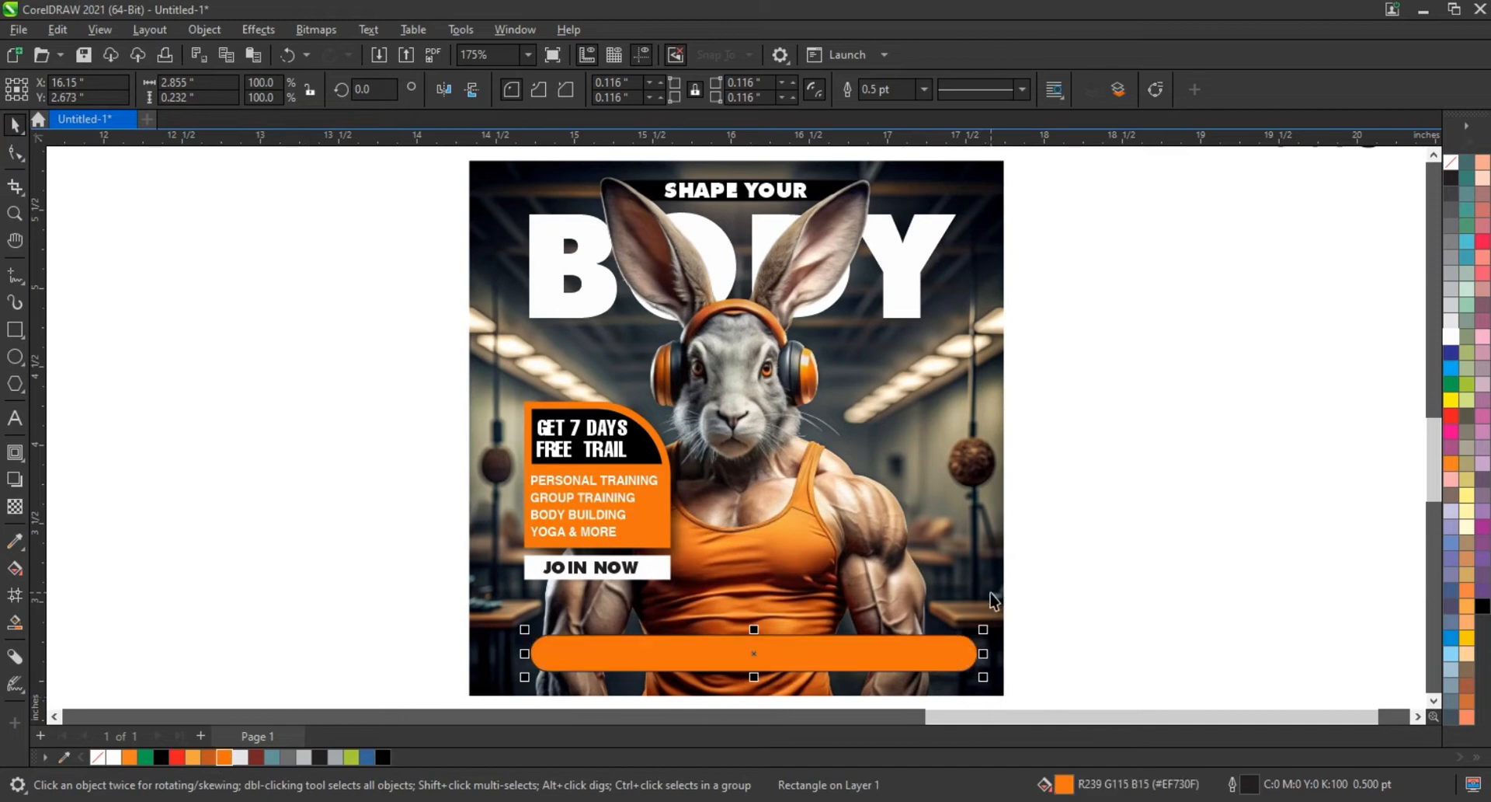
pyautogui.press('Left')
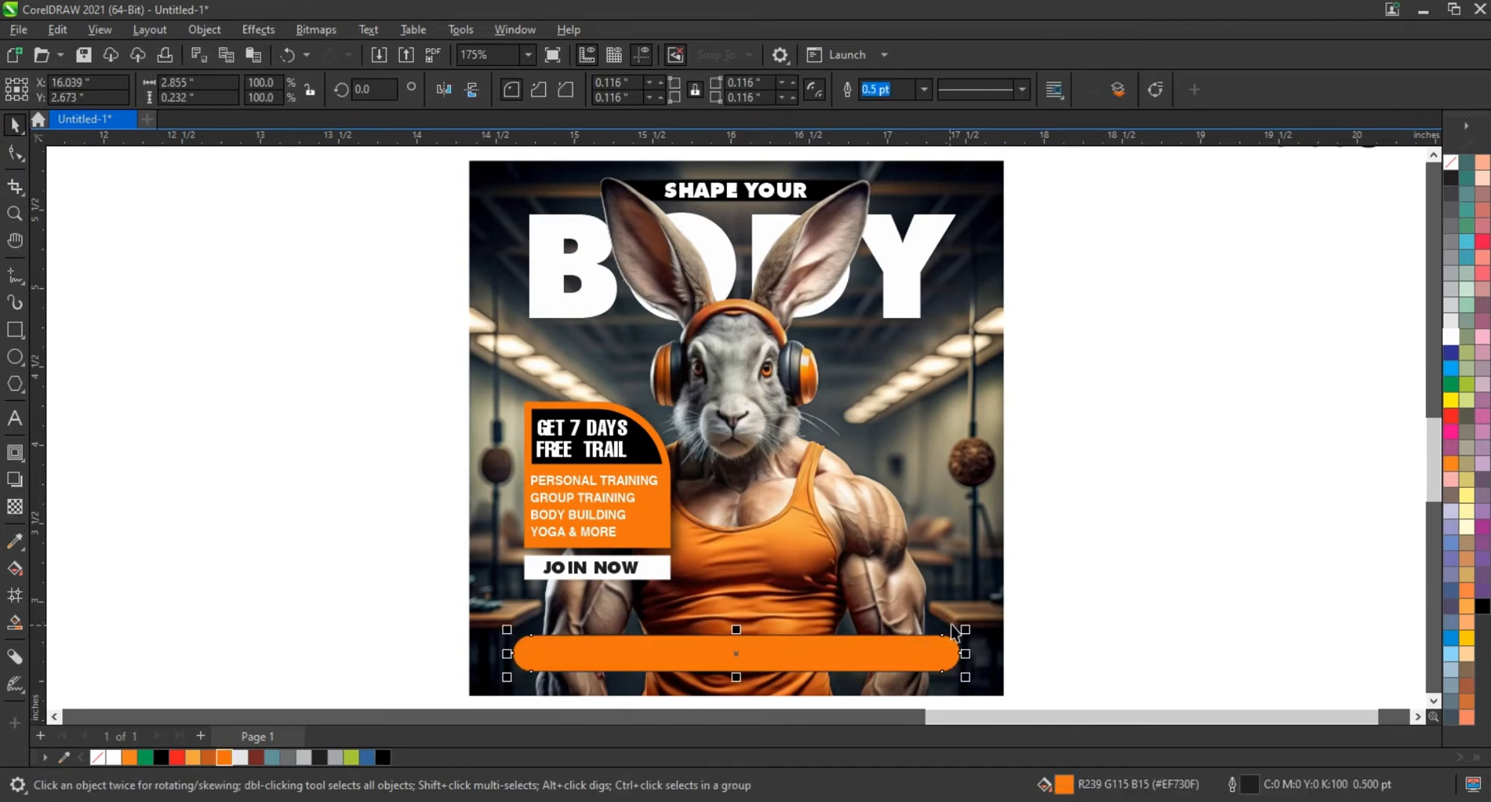
pyautogui.moveTo(955, 630); pyautogui.dragTo(967, 627)
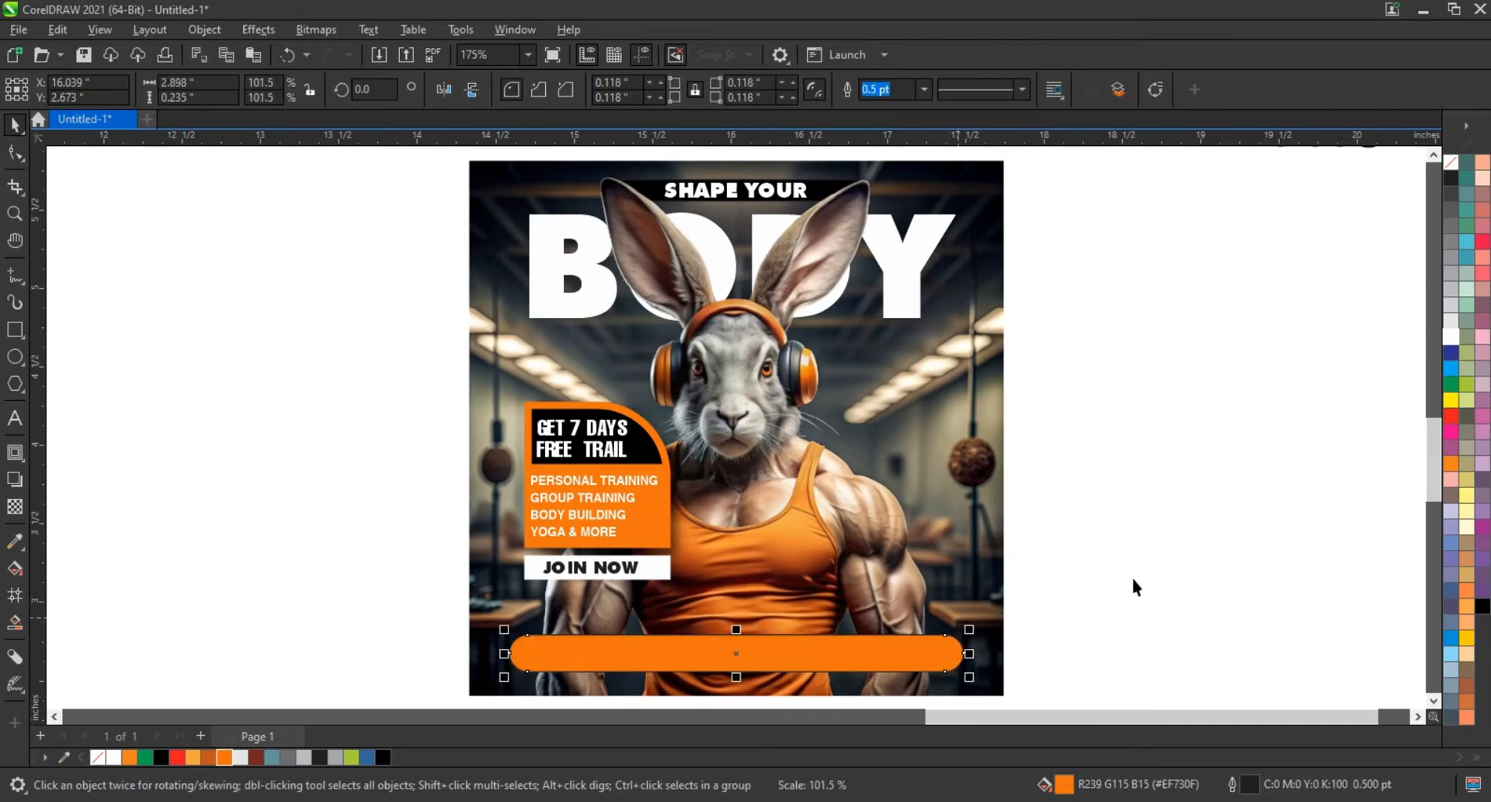
pyautogui.rightClick(1451, 163)
pyautogui.click(1428, 177)
# - Convert the orange bar to curves and shorten it from its right end to about 1.06 in wide
pyautogui.hotkey('ctrl', 'q')
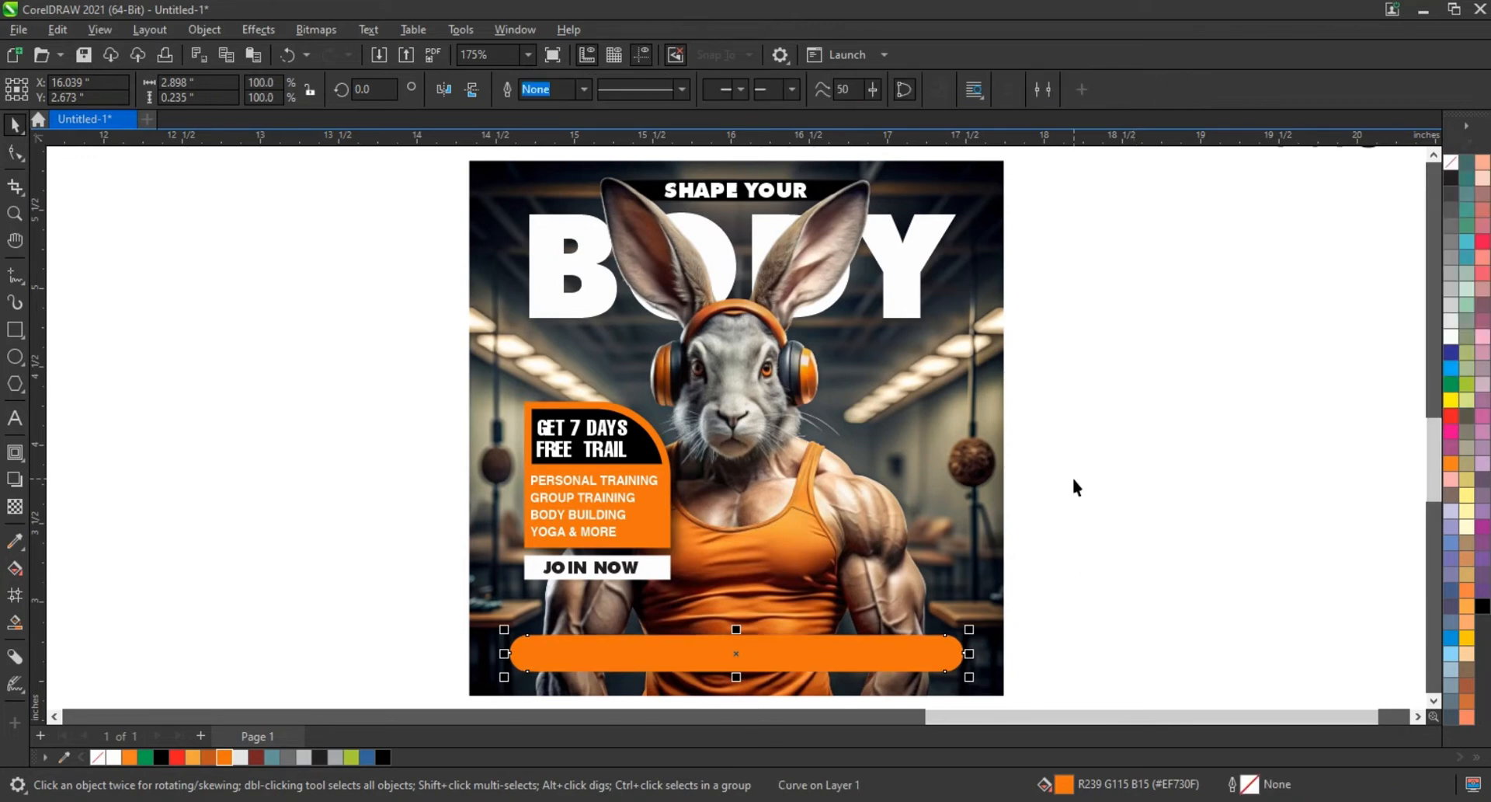
pyautogui.click(13, 153)
pyautogui.moveTo(1037, 616); pyautogui.dragTo(657, 672)
pyautogui.click(730, 660)
pyautogui.click(649, 655)
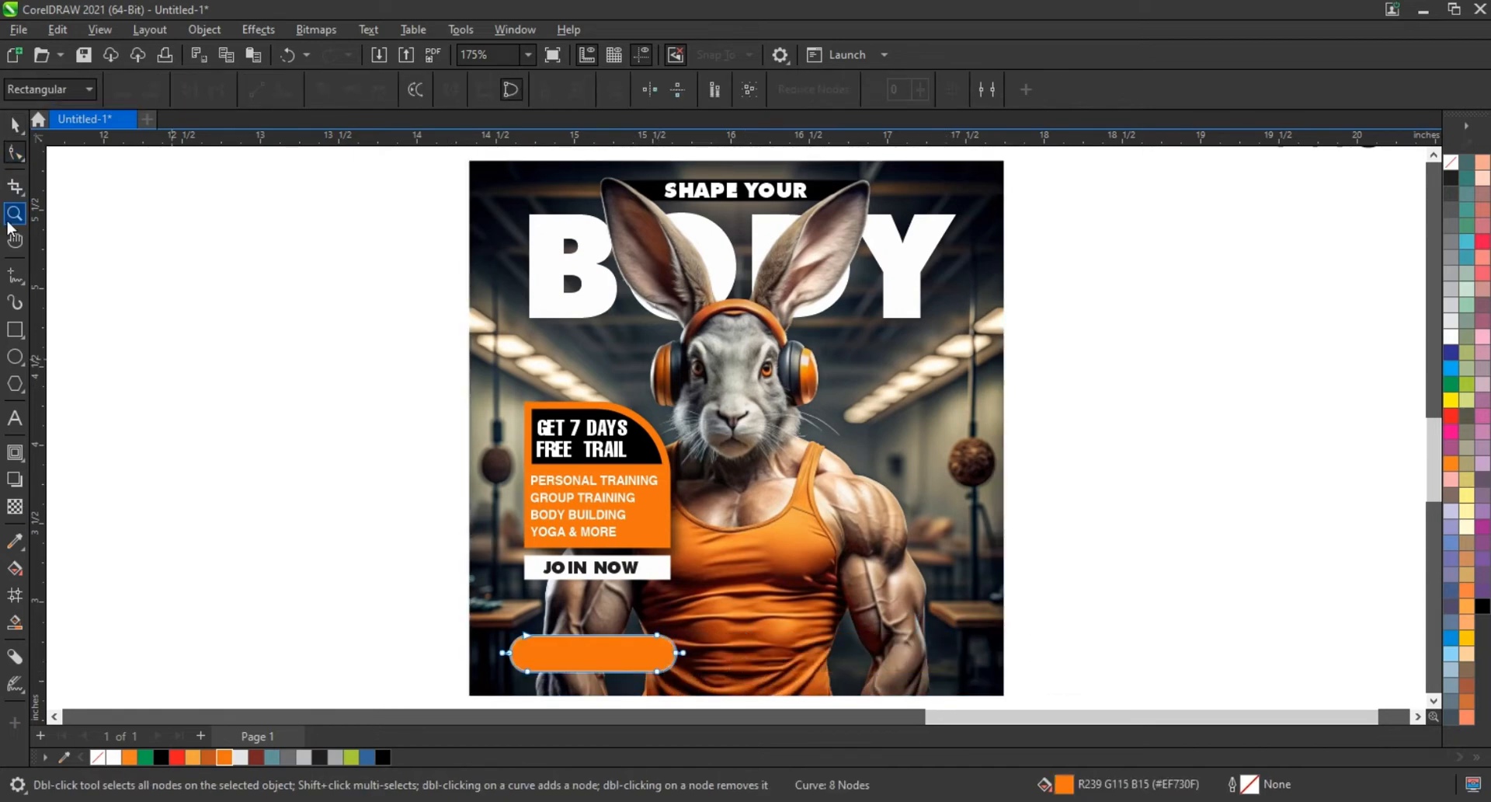
# - Make a white copy of the orange pill to its right, lengthened to about 1.88 in
pyautogui.press('space')
pyautogui.moveTo(630, 637); pyautogui.dragTo(808, 651)
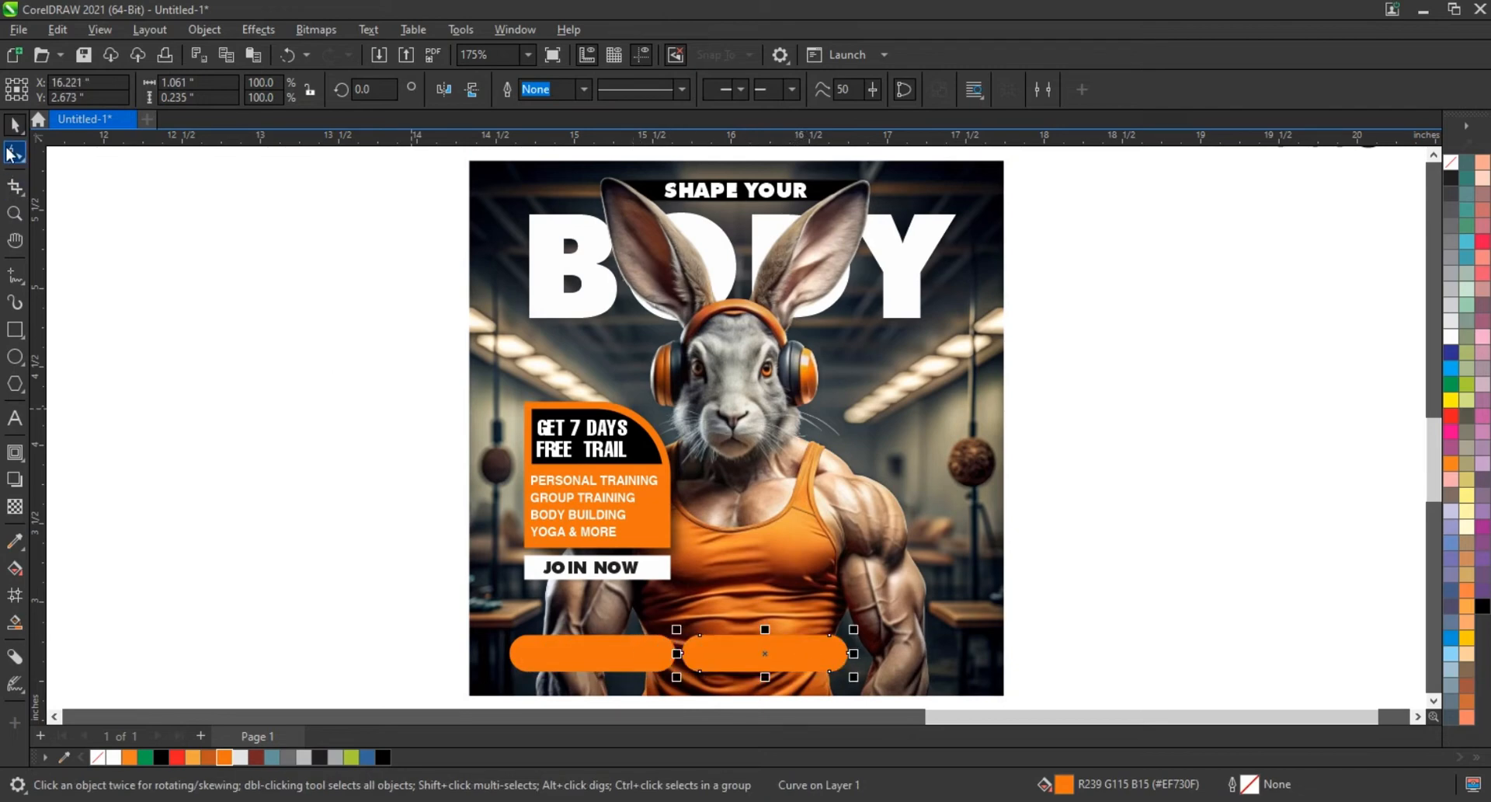
pyautogui.click(11, 154)
pyautogui.moveTo(821, 600); pyautogui.dragTo(963, 677)
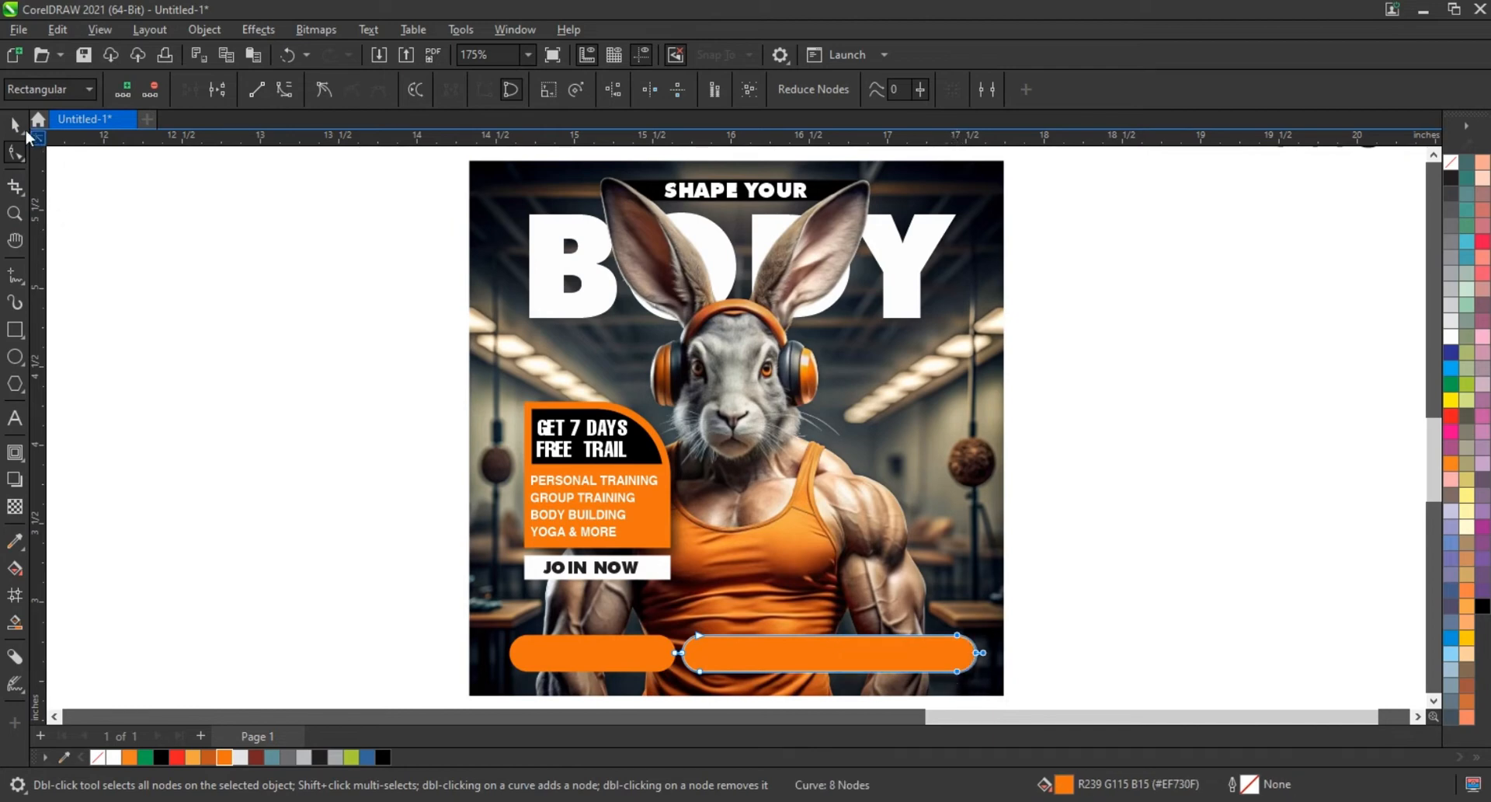
pyautogui.click(22, 129)
pyautogui.click(1450, 337)
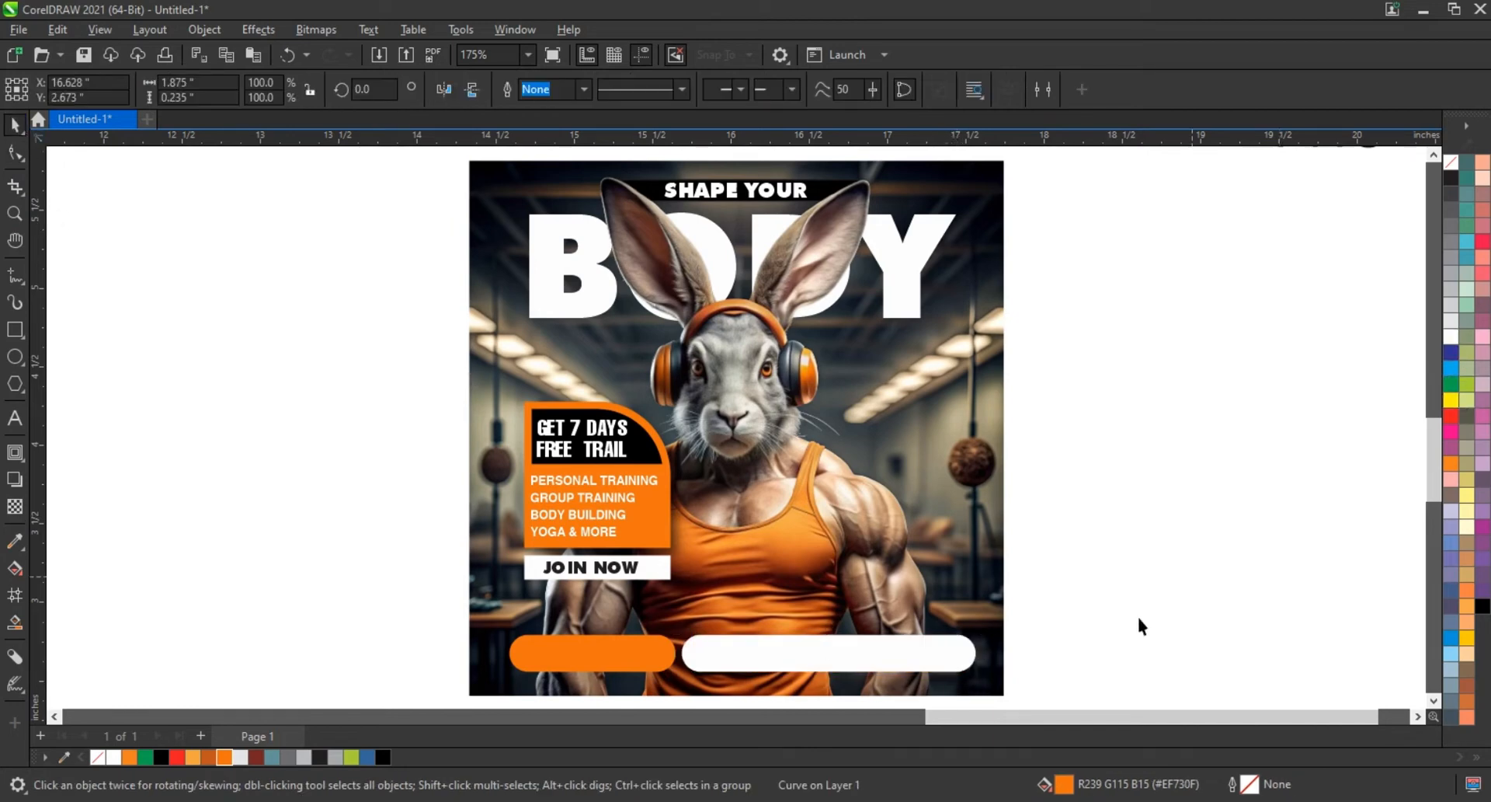
# - Group the orange and white pills, center them horizontally on the poster and scale them down slightly
pyautogui.moveTo(1145, 612); pyautogui.dragTo(483, 693)
pyautogui.hotkey('ctrl', 'g')
pyautogui.keyDown('shift'); pyautogui.click(982, 579); pyautogui.keyUp('shift')
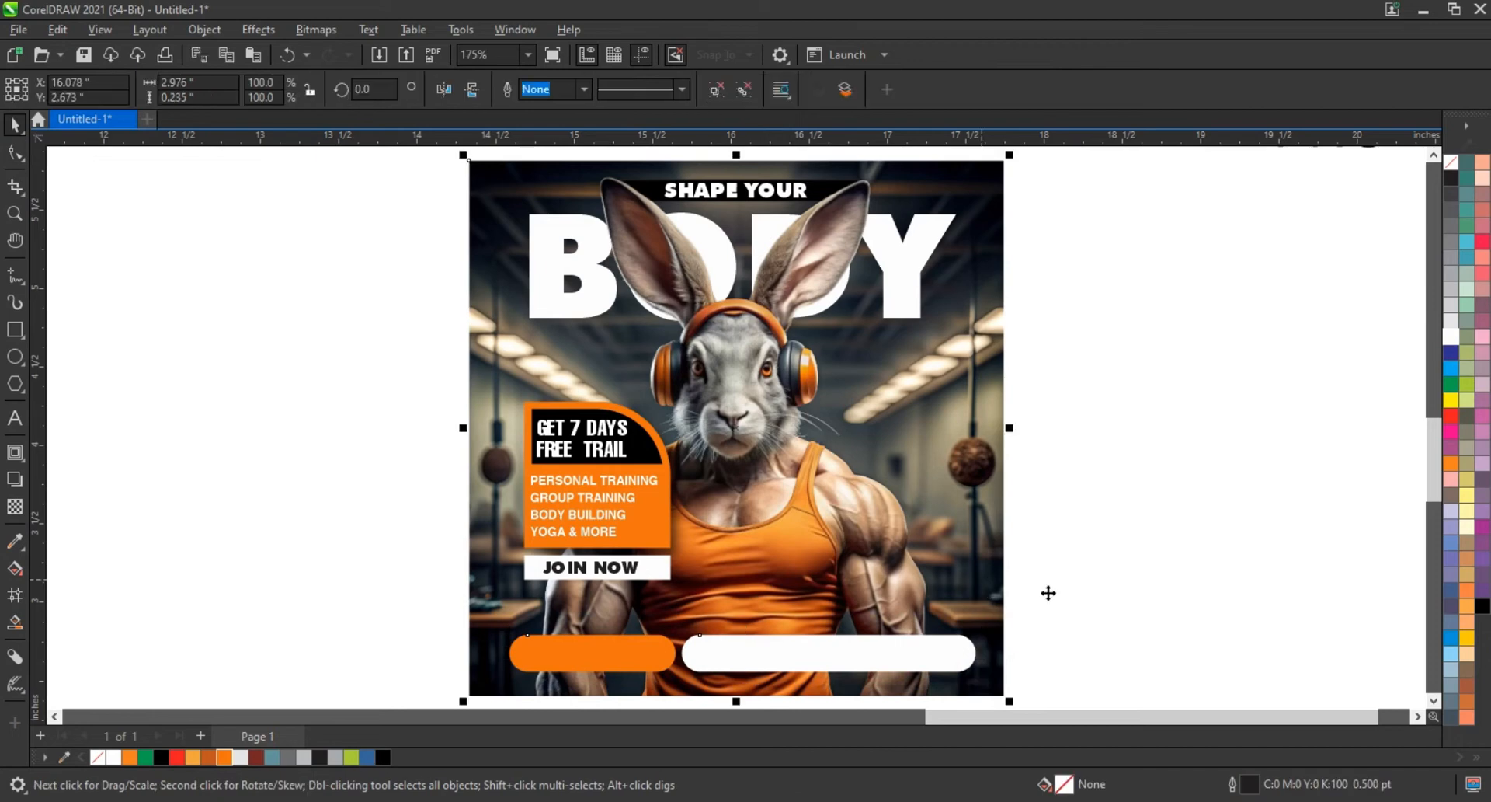
pyautogui.press('c')
pyautogui.click(1112, 601)
pyautogui.click(952, 659)
pyautogui.moveTo(977, 682); pyautogui.dragTo(963, 680)
pyautogui.click(1110, 644)
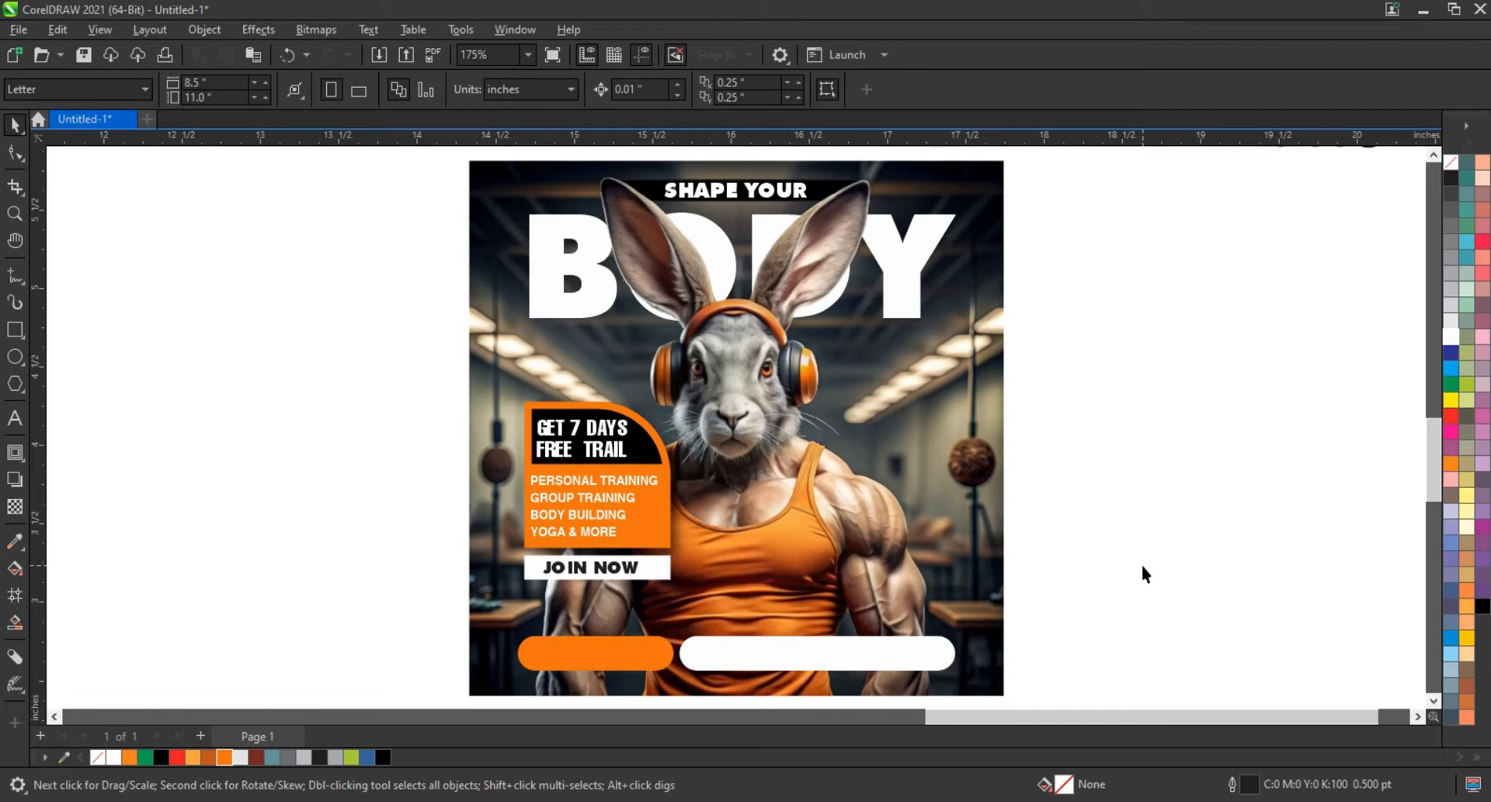
# - Add the text CONTACT FOR MORE INFO below the poster
pyautogui.scroll(-4, 776, 467)
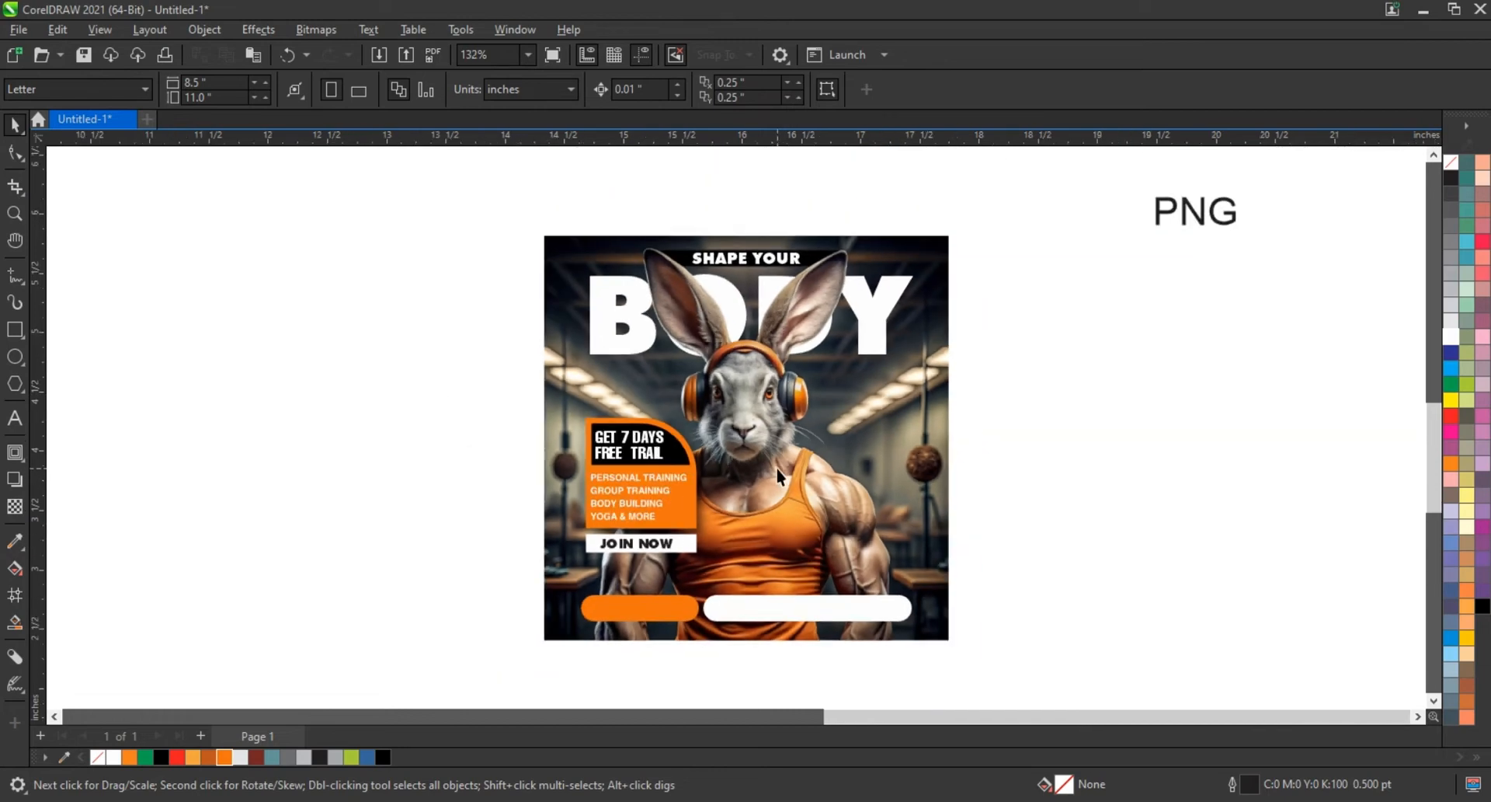
pyautogui.click(14, 214)
pyautogui.moveTo(780, 555); pyautogui.dragTo(929, 595)
pyautogui.click(15, 419)
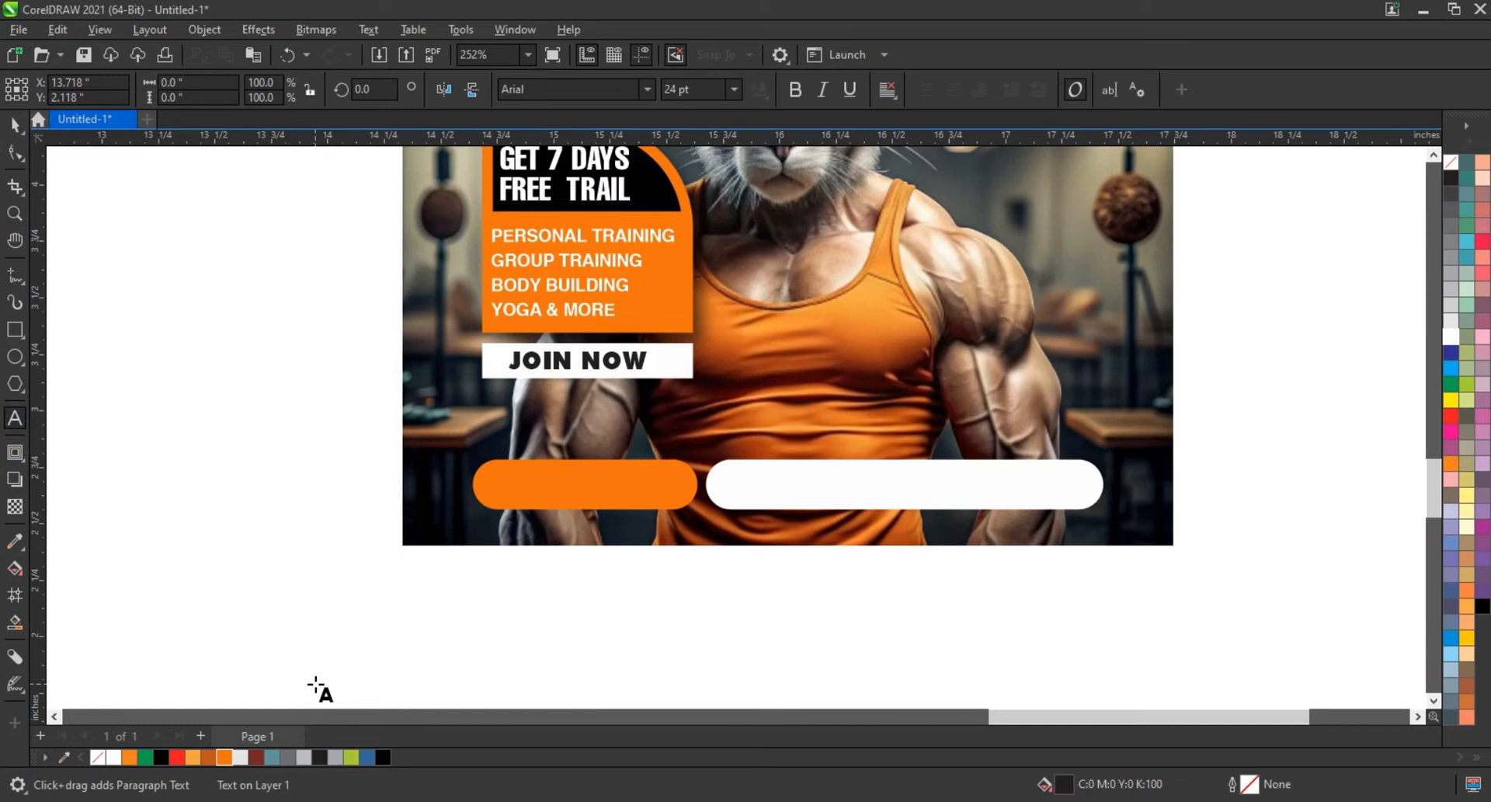
pyautogui.write('CONTACT FOR ')
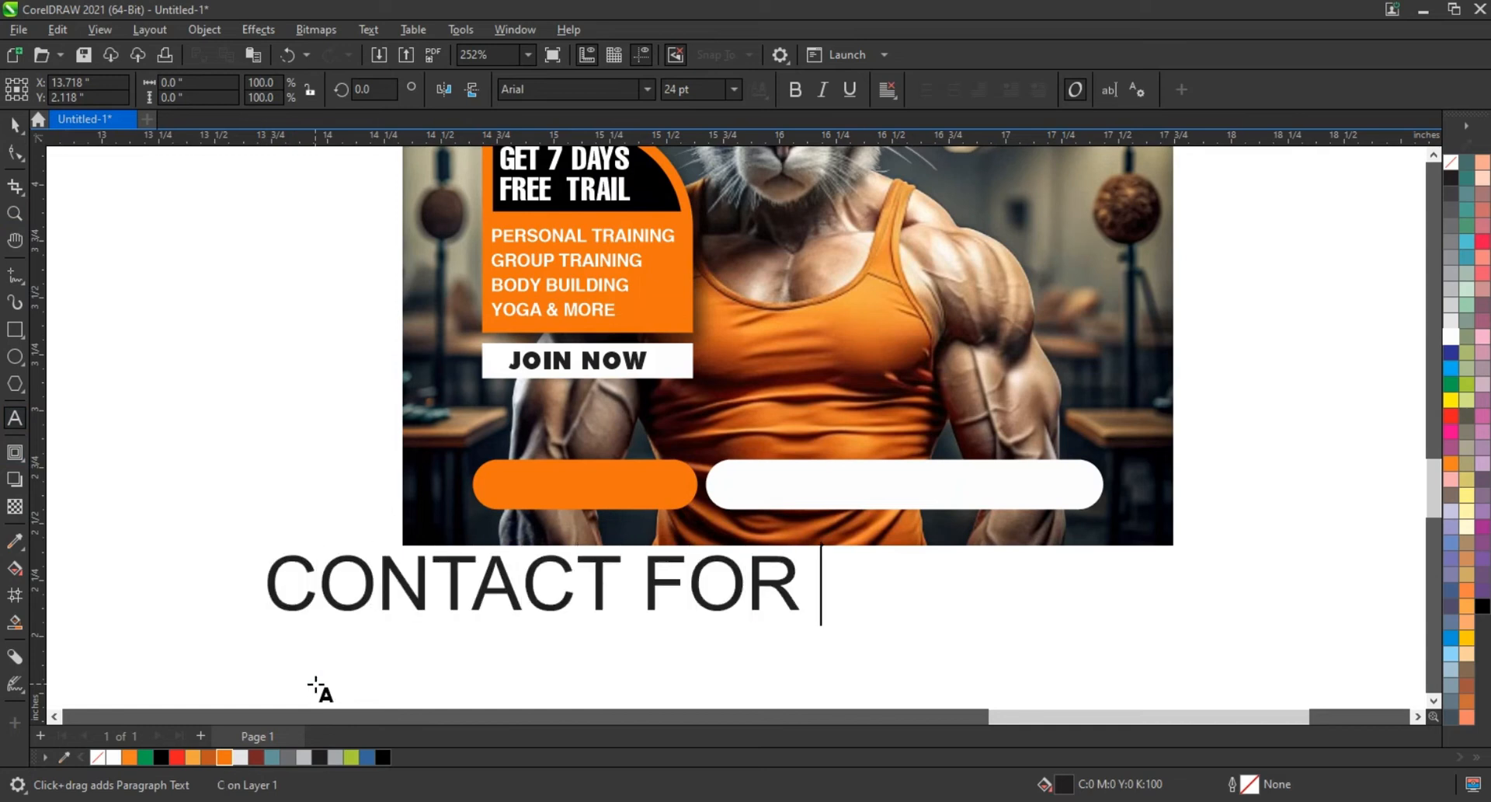
pyautogui.write('MORE INFO')
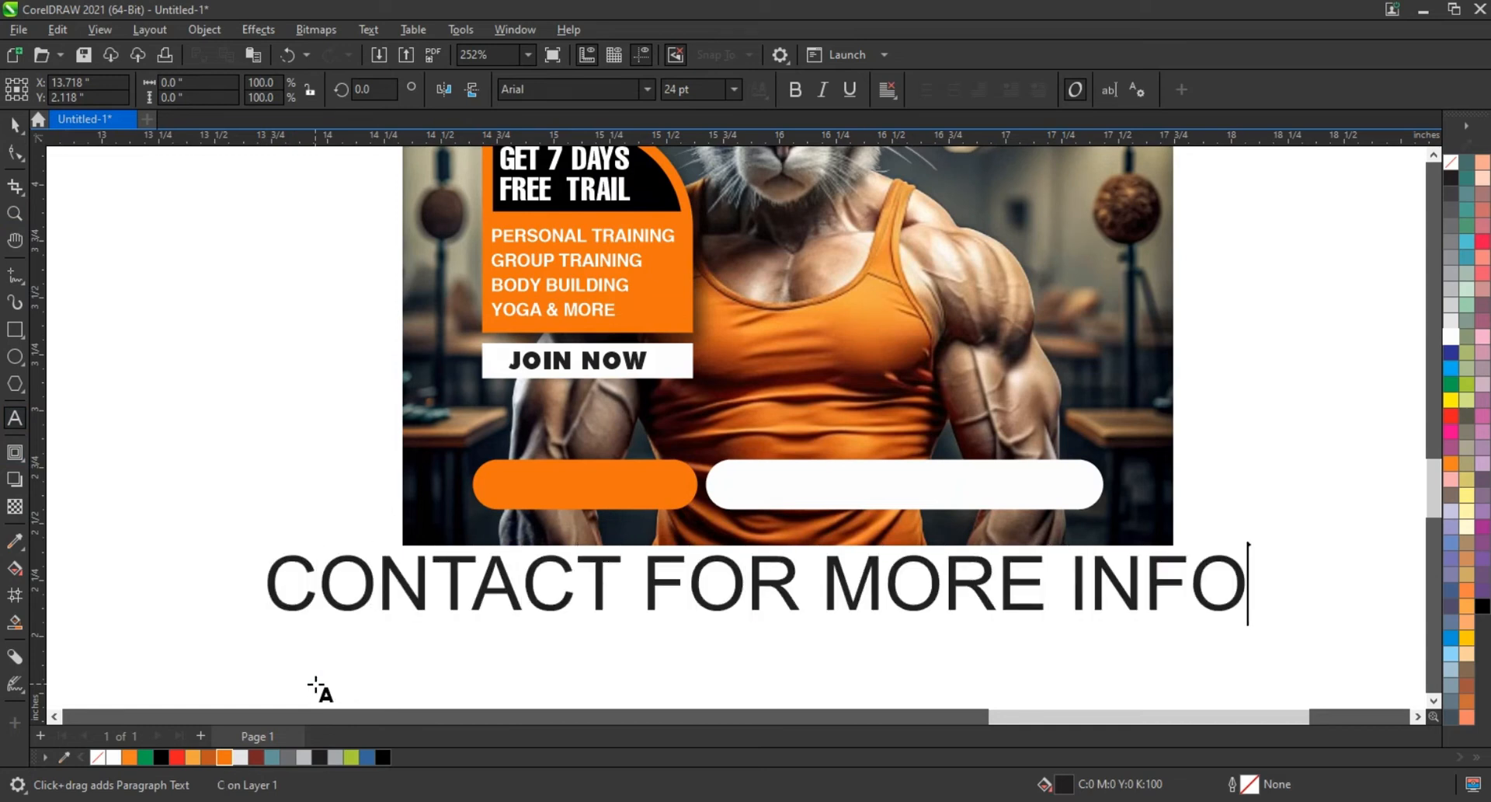
pyautogui.click(15, 125)
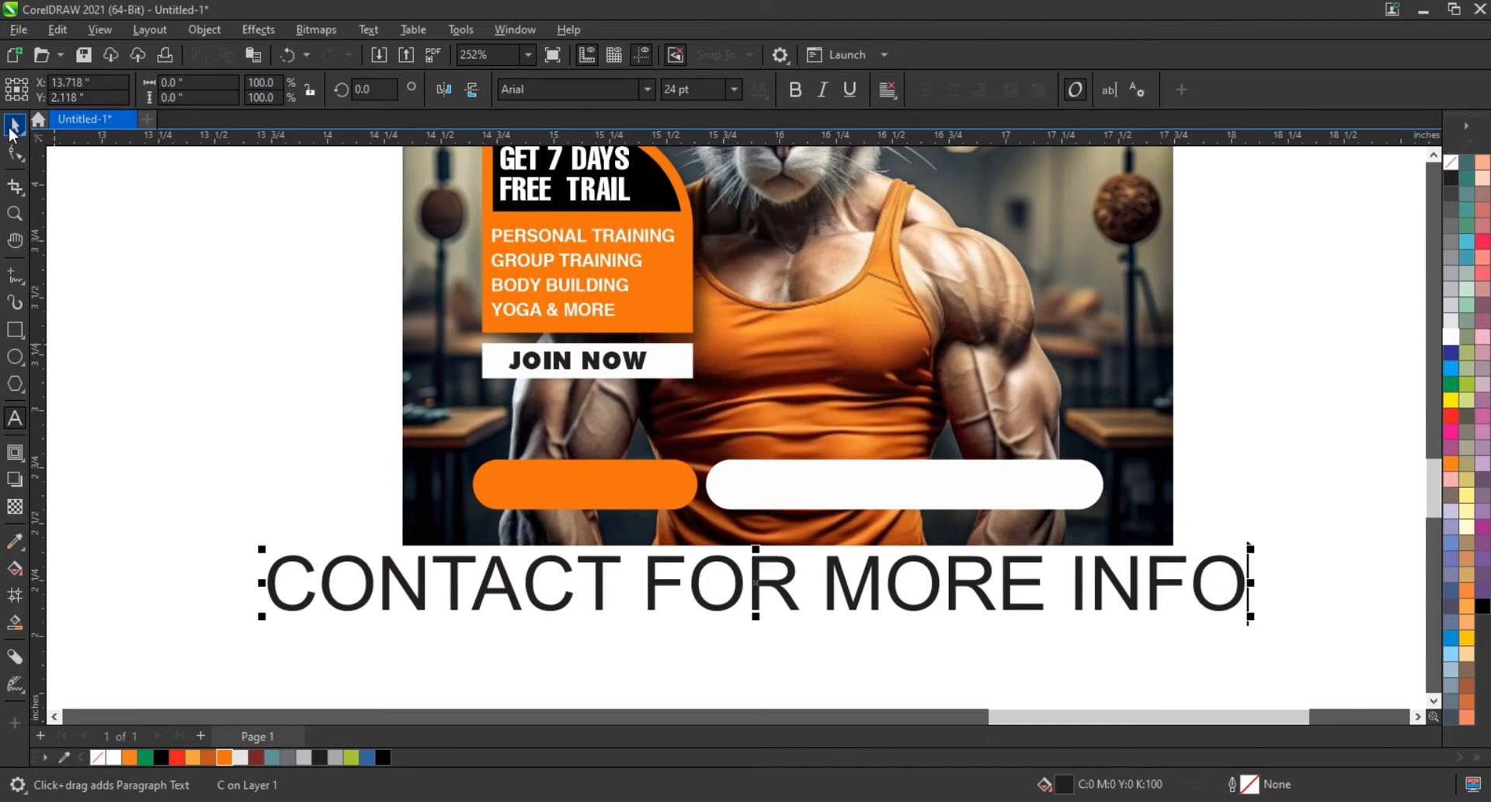
# - Set the contact text in Helvetica Compressed, shrink it to about 0.81 in wide and place it on the orange pill
pyautogui.click(647, 89)
pyautogui.click(559, 170)
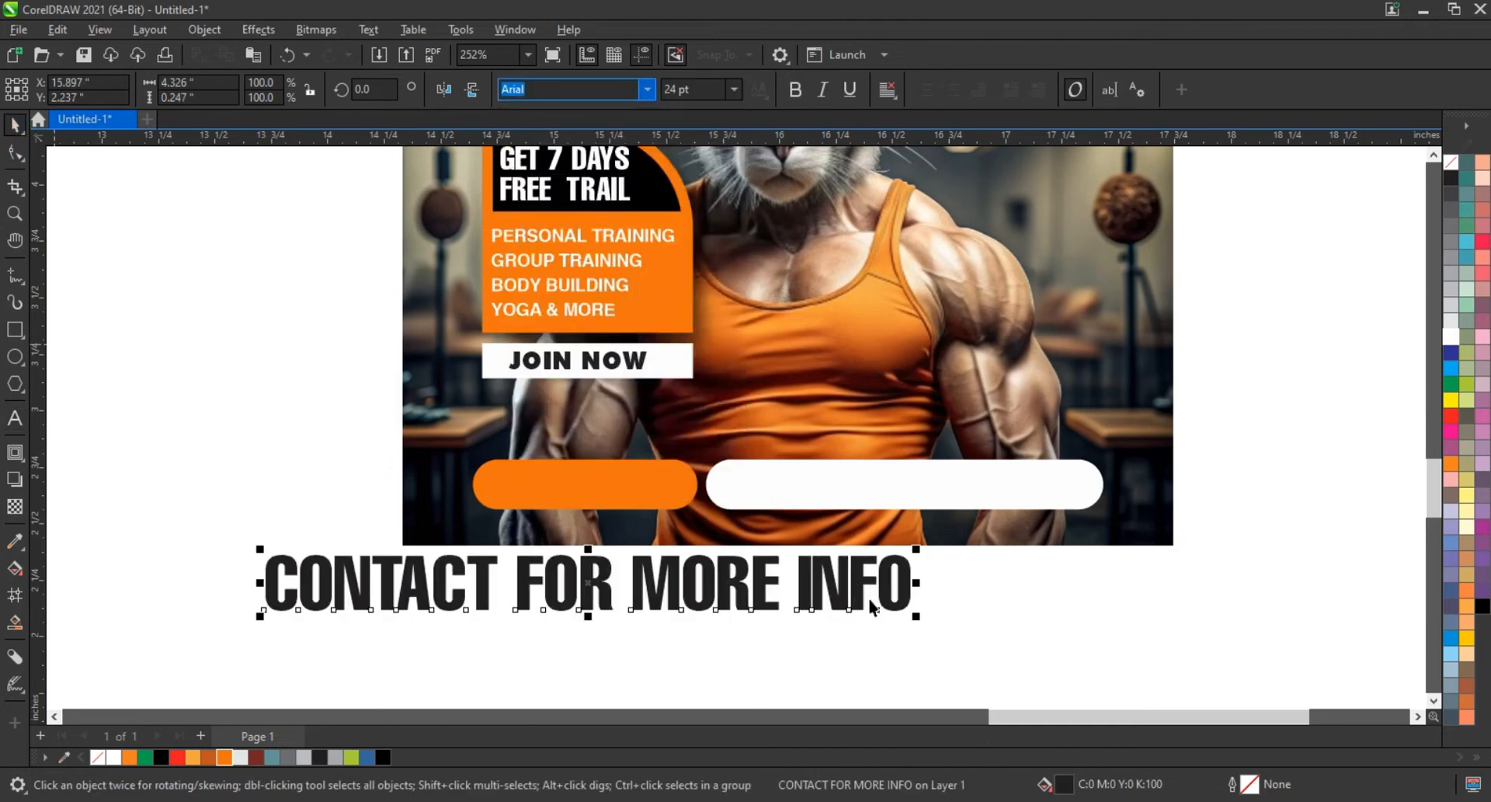
pyautogui.moveTo(910, 629); pyautogui.dragTo(686, 619)
pyautogui.moveTo(620, 582); pyautogui.dragTo(616, 487)
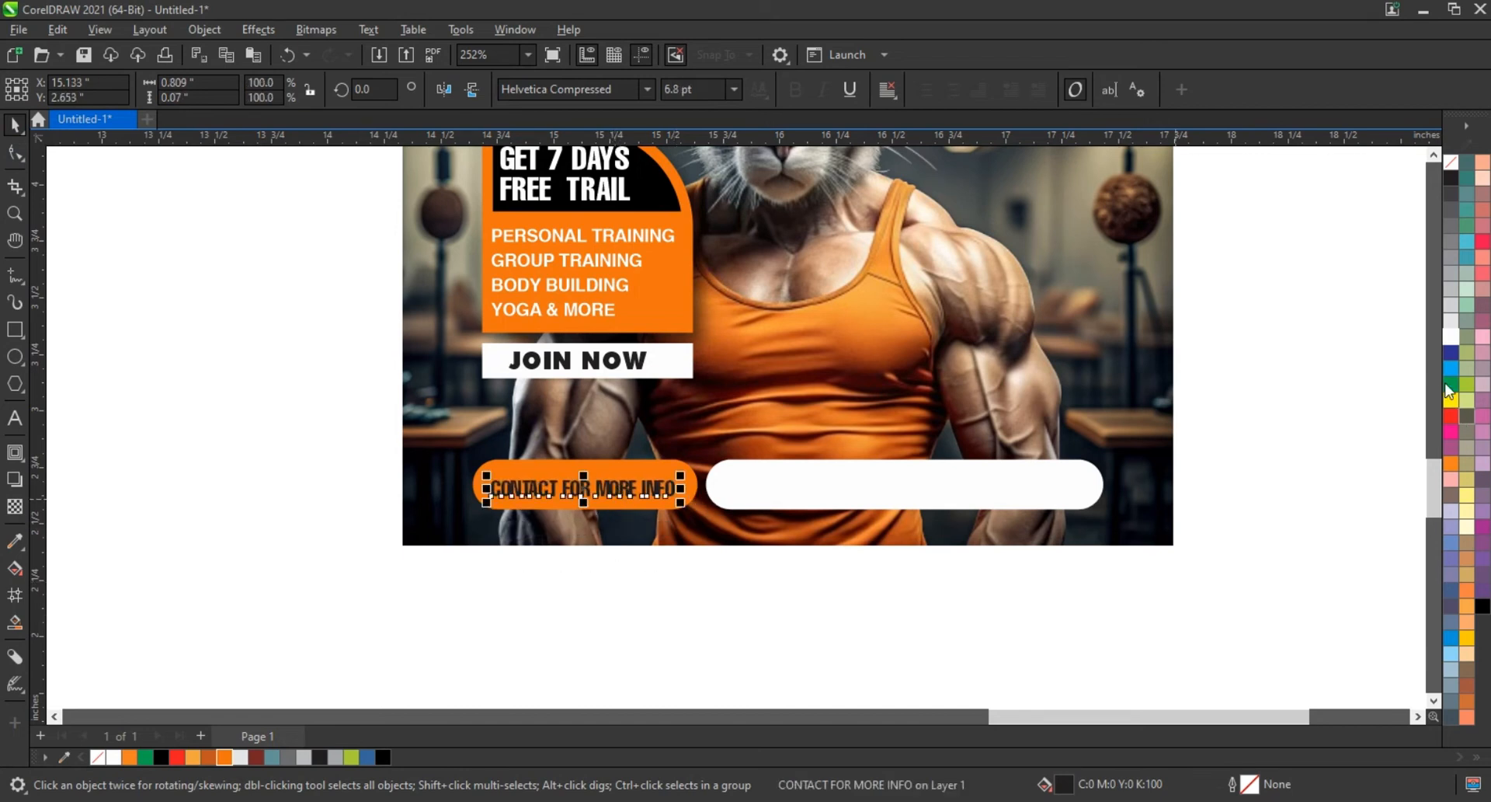
# - Fill the contact text with black and center it vertically in the orange pill
pyautogui.click(1483, 607)
pyautogui.keyDown('shift'); pyautogui.click(627, 470); pyautogui.keyUp('shift')
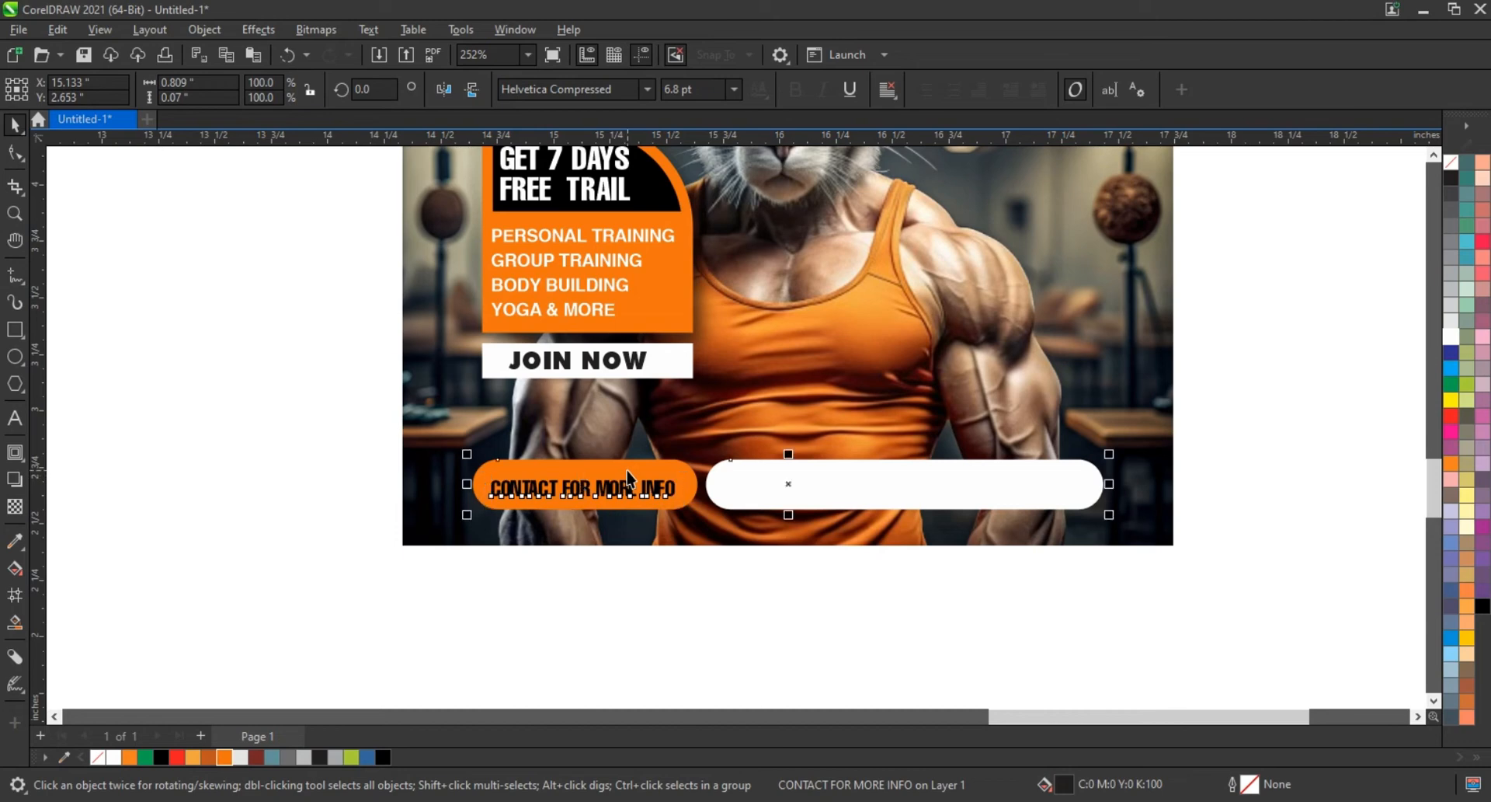
pyautogui.press('e')
pyautogui.click(616, 600)
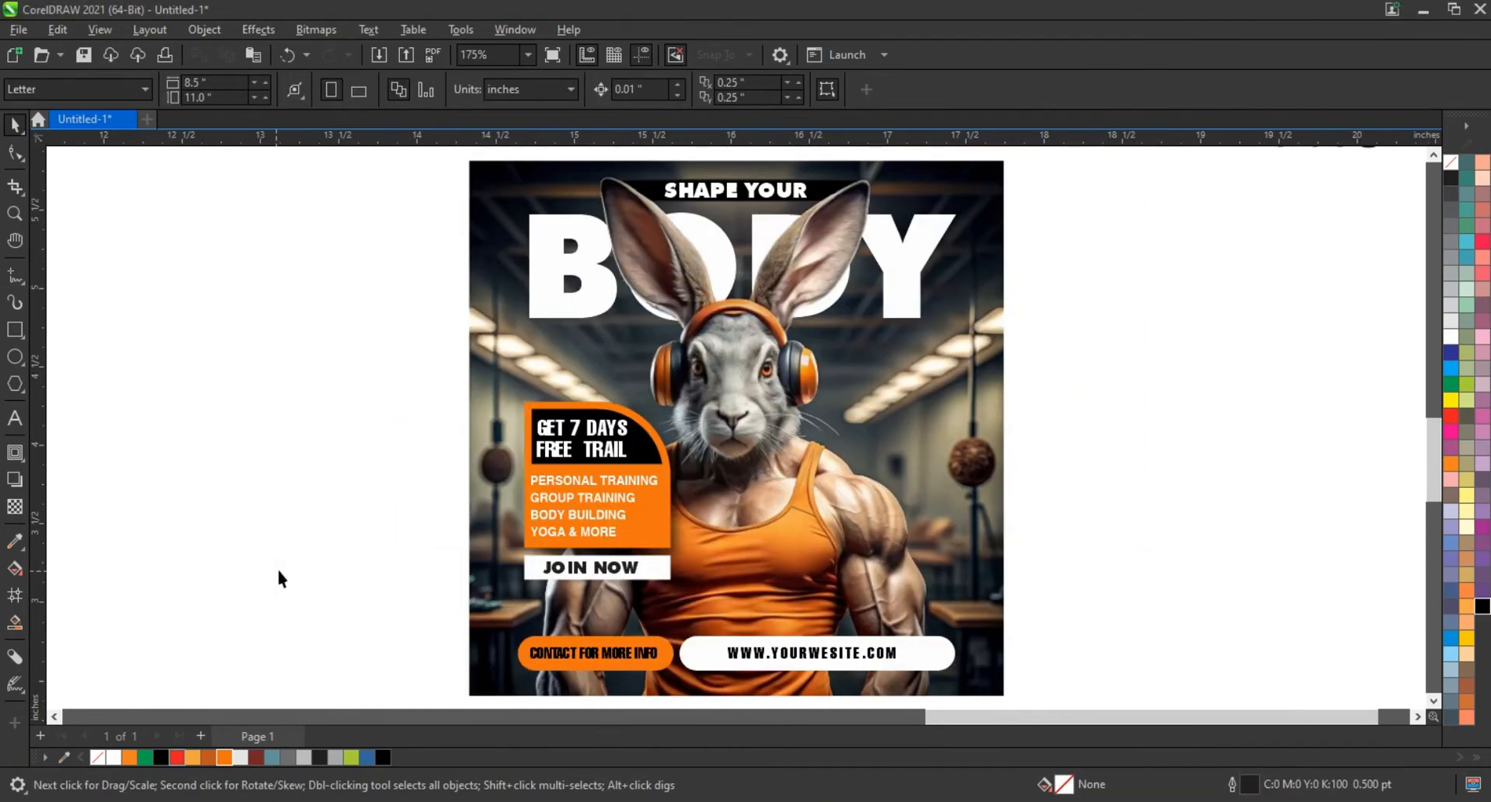
# - Paste the orange glow image and center it horizontally and vertically on the poster
pyautogui.hotkey('ctrl', 'v')
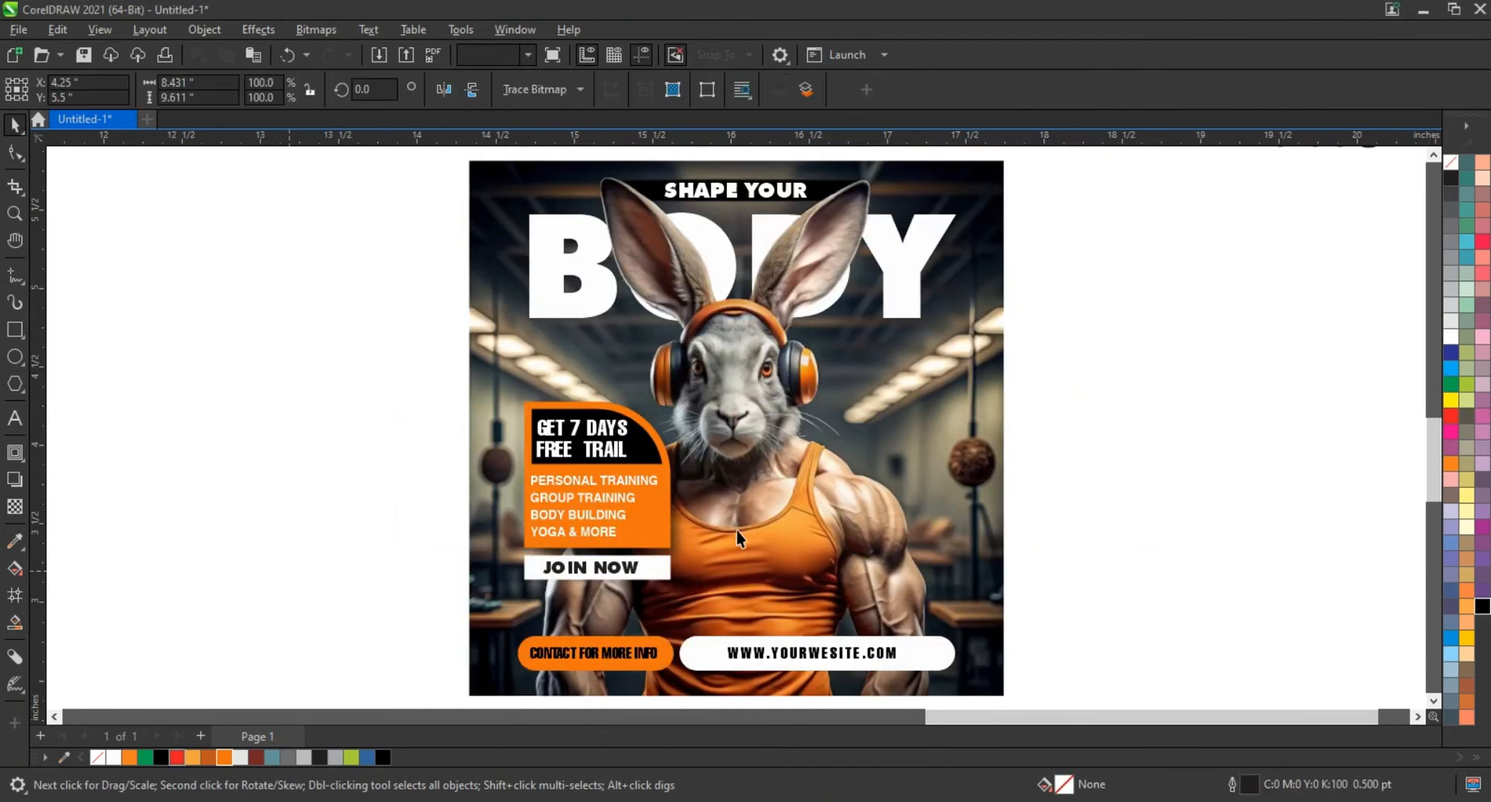
pyautogui.keyDown('shift'); pyautogui.click(736, 529); pyautogui.keyUp('shift')
pyautogui.press('c')
pyautogui.press('e')
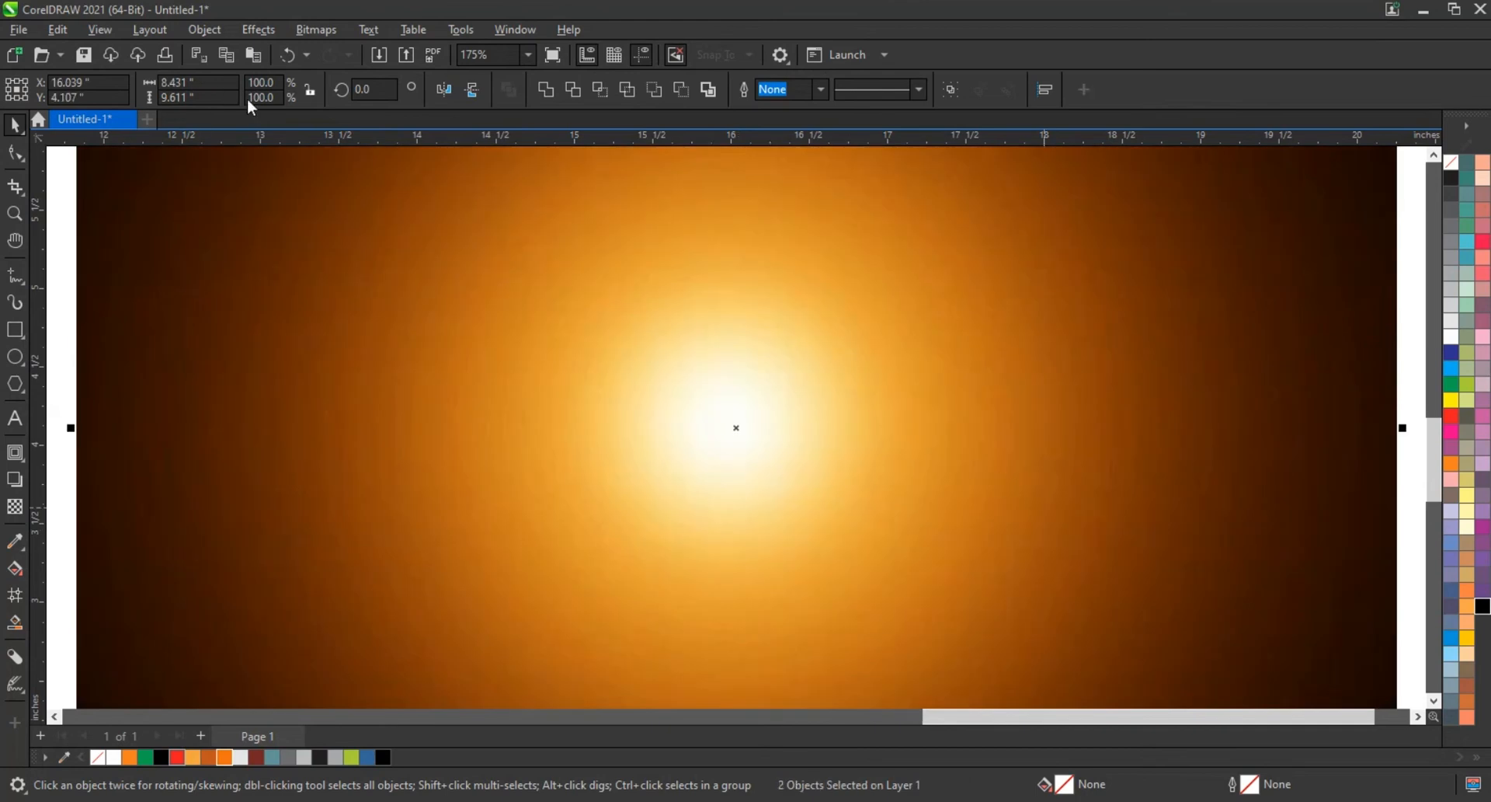
# - Scale the glow image to 5%, then enlarge it from its center to about 2.11 in wide
pyautogui.doubleClick(265, 82)
pyautogui.write('5')
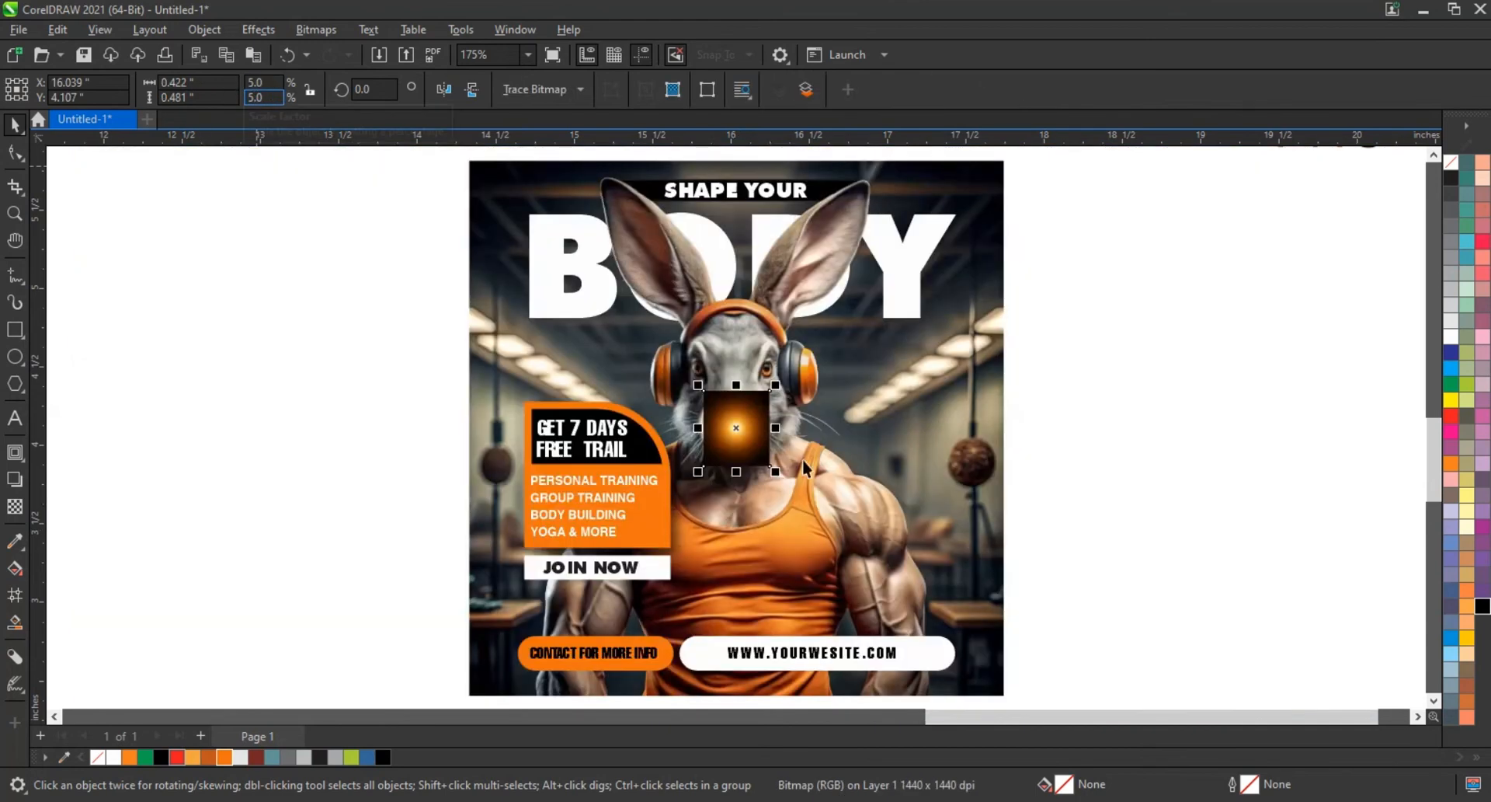
pyautogui.moveTo(776, 385); pyautogui.dragTo(944, 247)
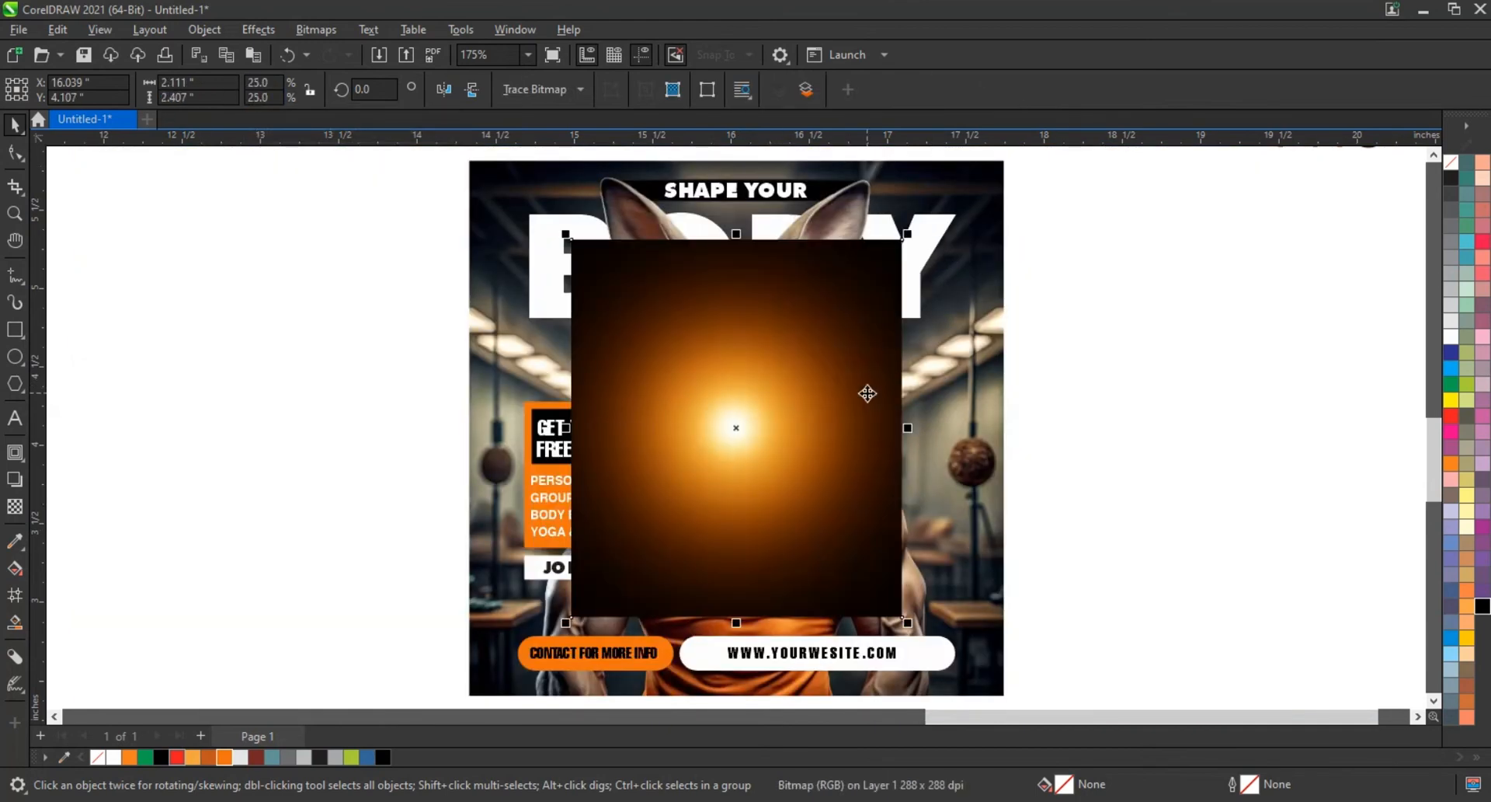
# - Set the glow image's transparency merge mode to Screen
pyautogui.click(15, 506)
pyautogui.click(258, 93)
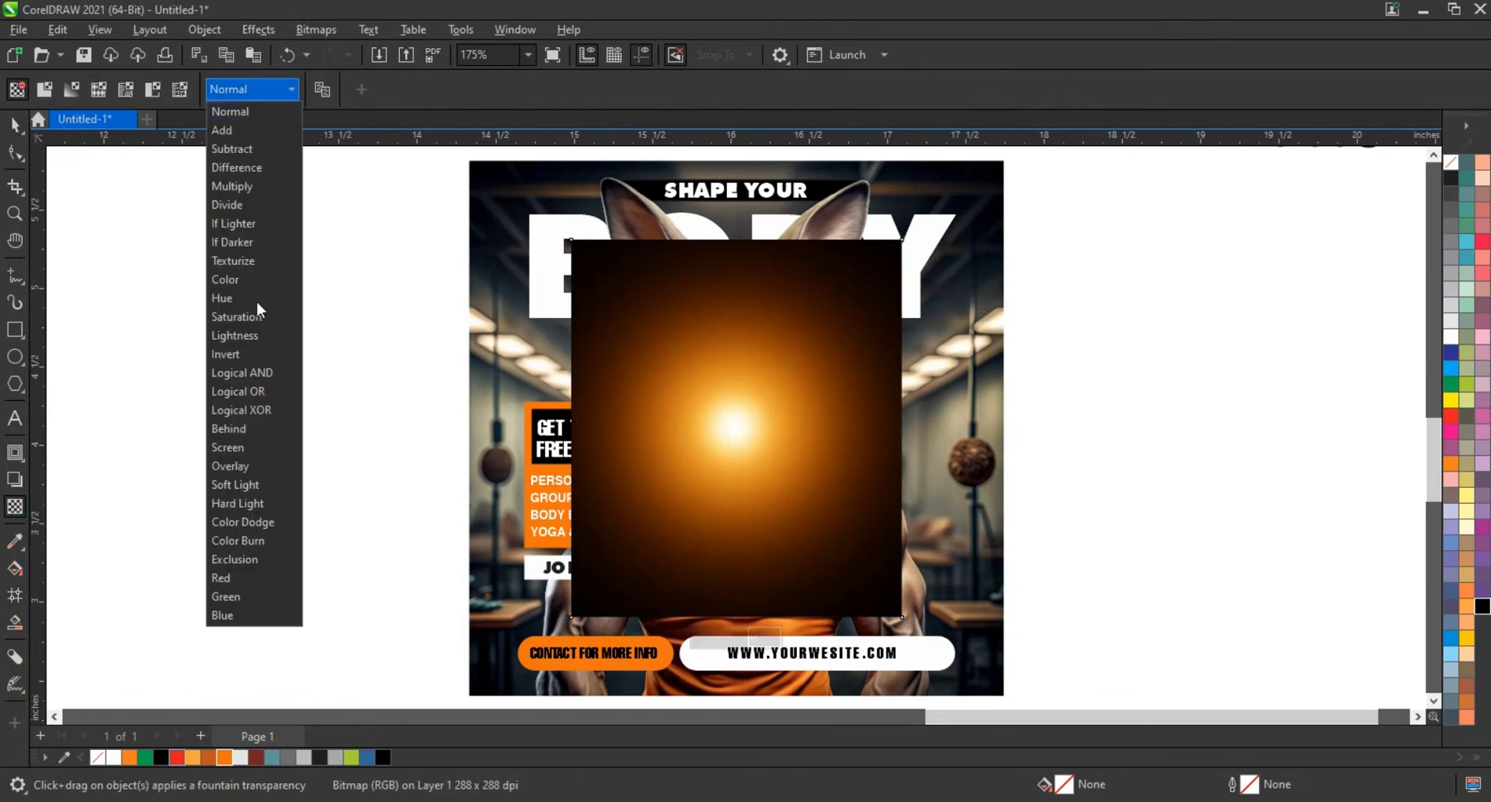
pyautogui.click(244, 449)
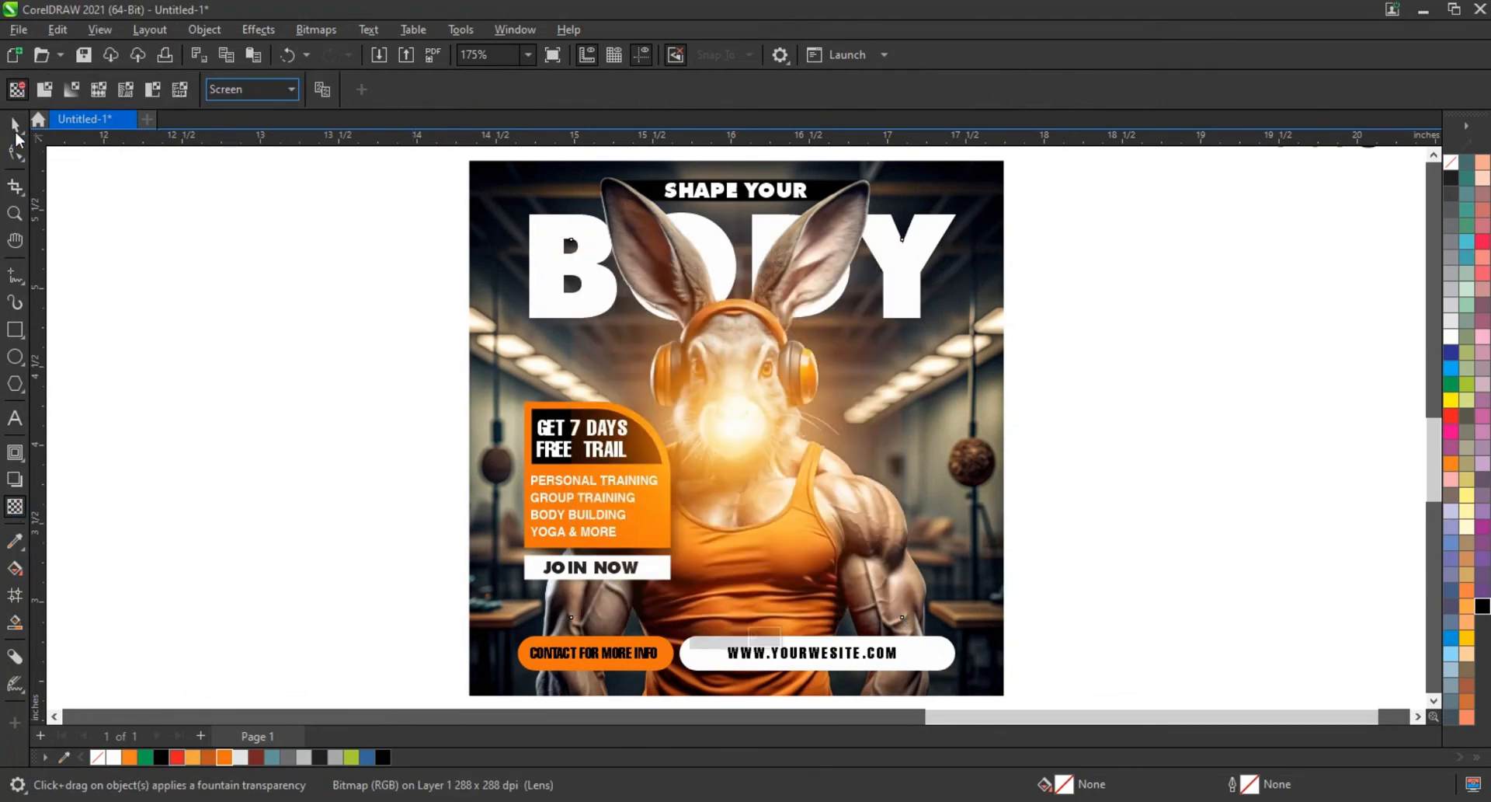
# - Place the glow image behind the rabbit and enlarge it from its center to about 2.77 in wide
pyautogui.press('space')
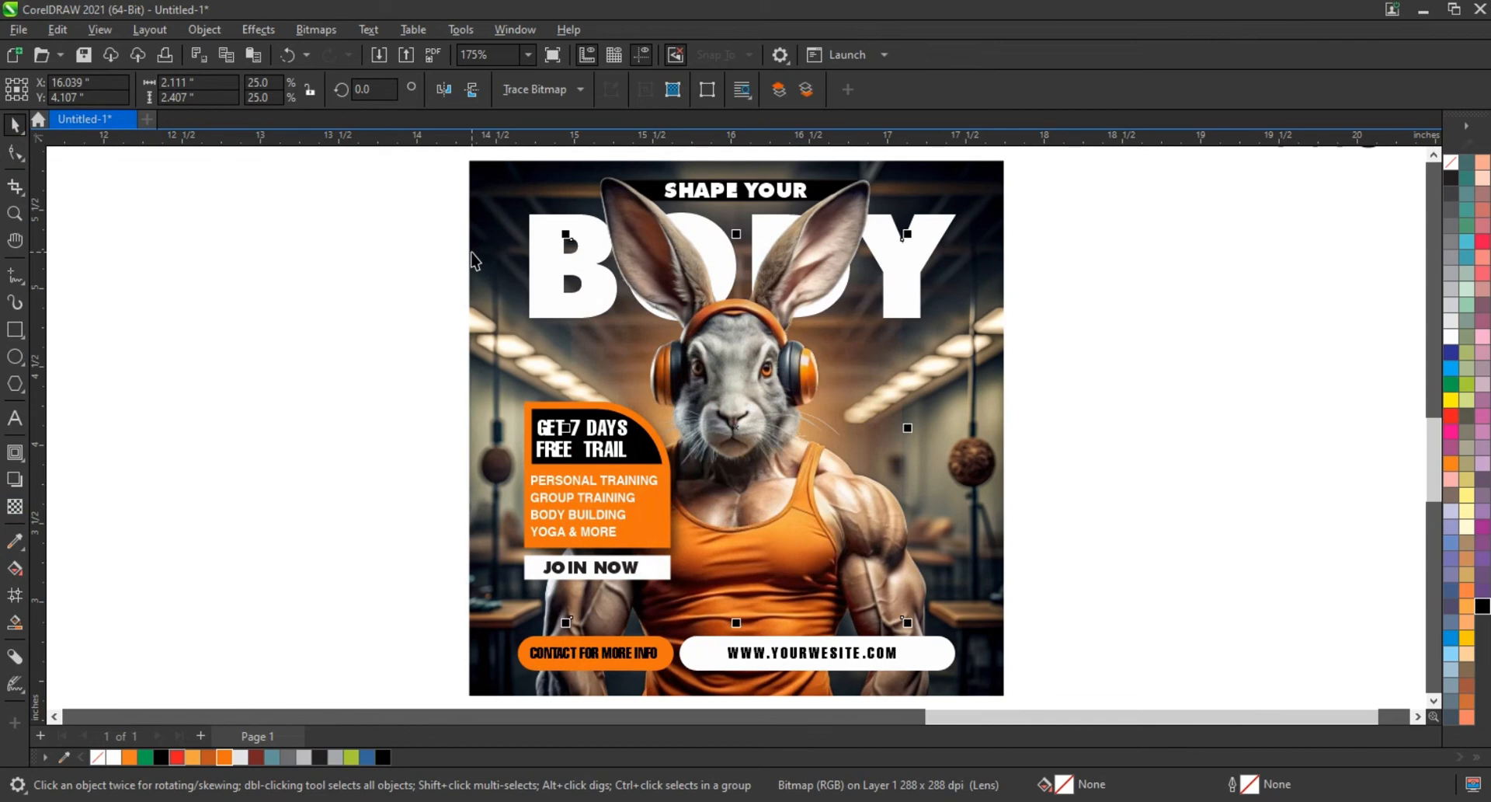
pyautogui.scroll(-1, 1018, 439)
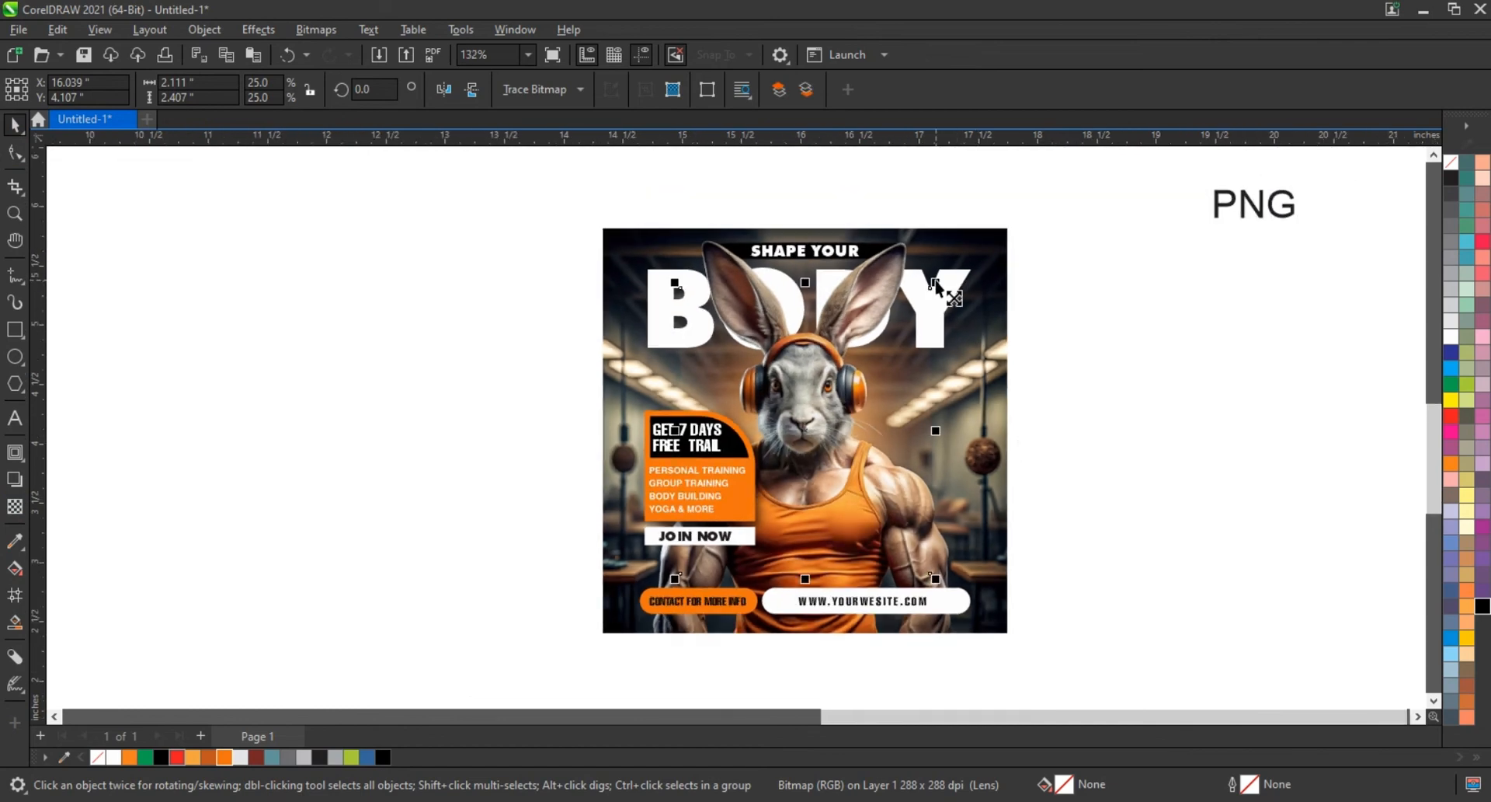
pyautogui.moveTo(935, 285); pyautogui.dragTo(1028, 221)
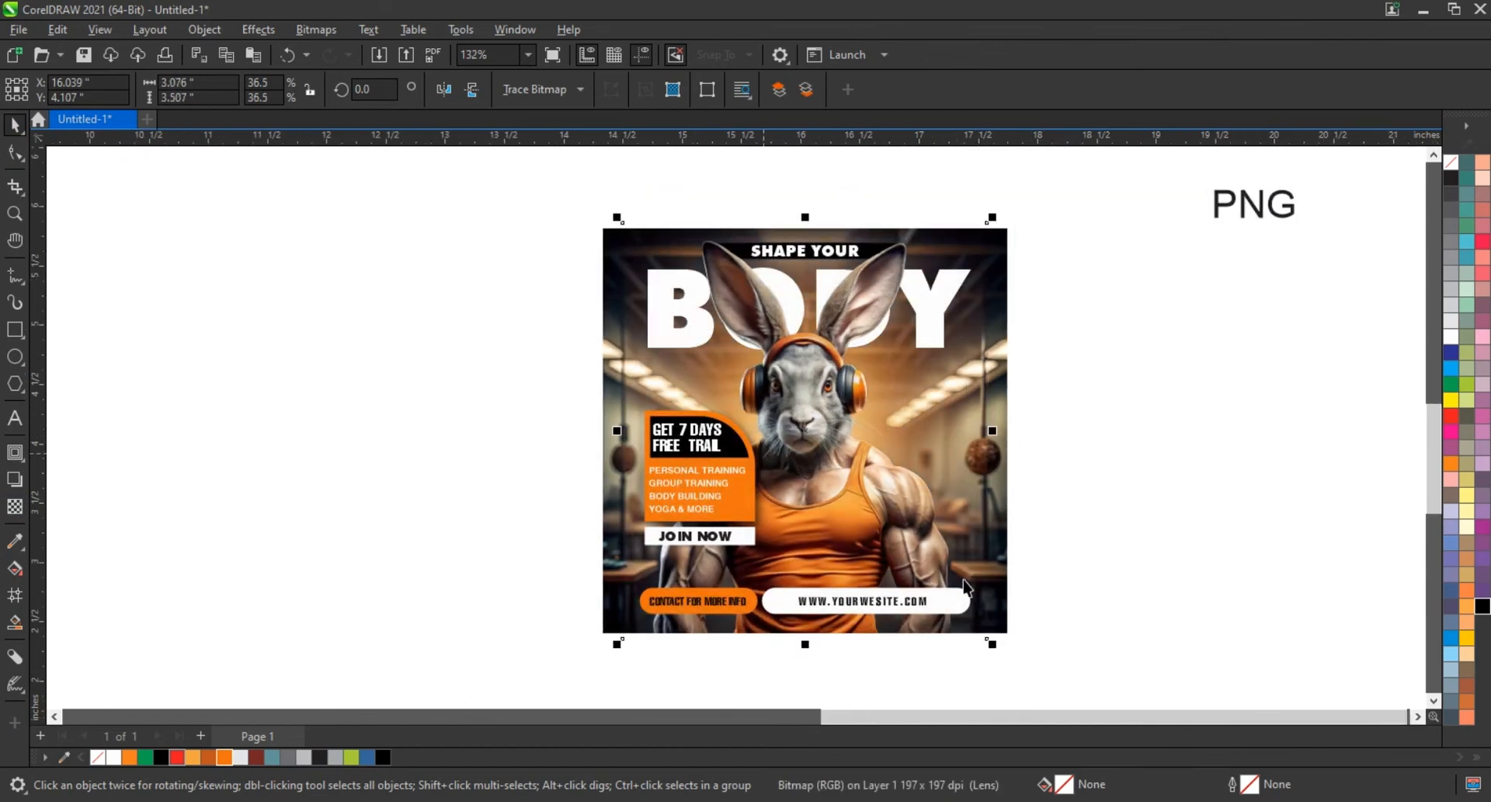
pyautogui.moveTo(993, 644); pyautogui.dragTo(976, 635)
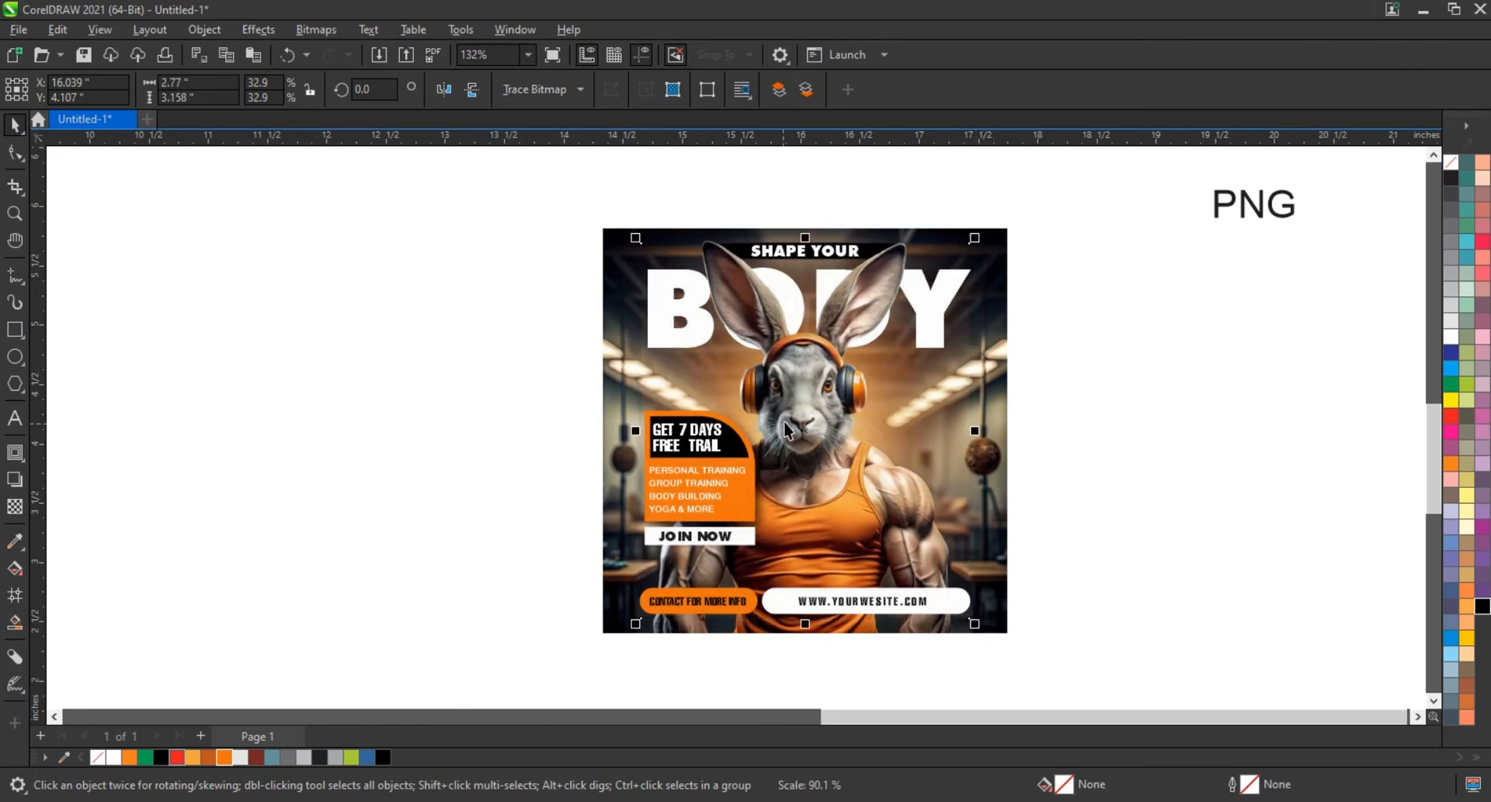
# - Move the glow up behind the rabbit's head and reduce it to about 2.27 by 2.39 in
pyautogui.moveTo(808, 435); pyautogui.dragTo(810, 356)
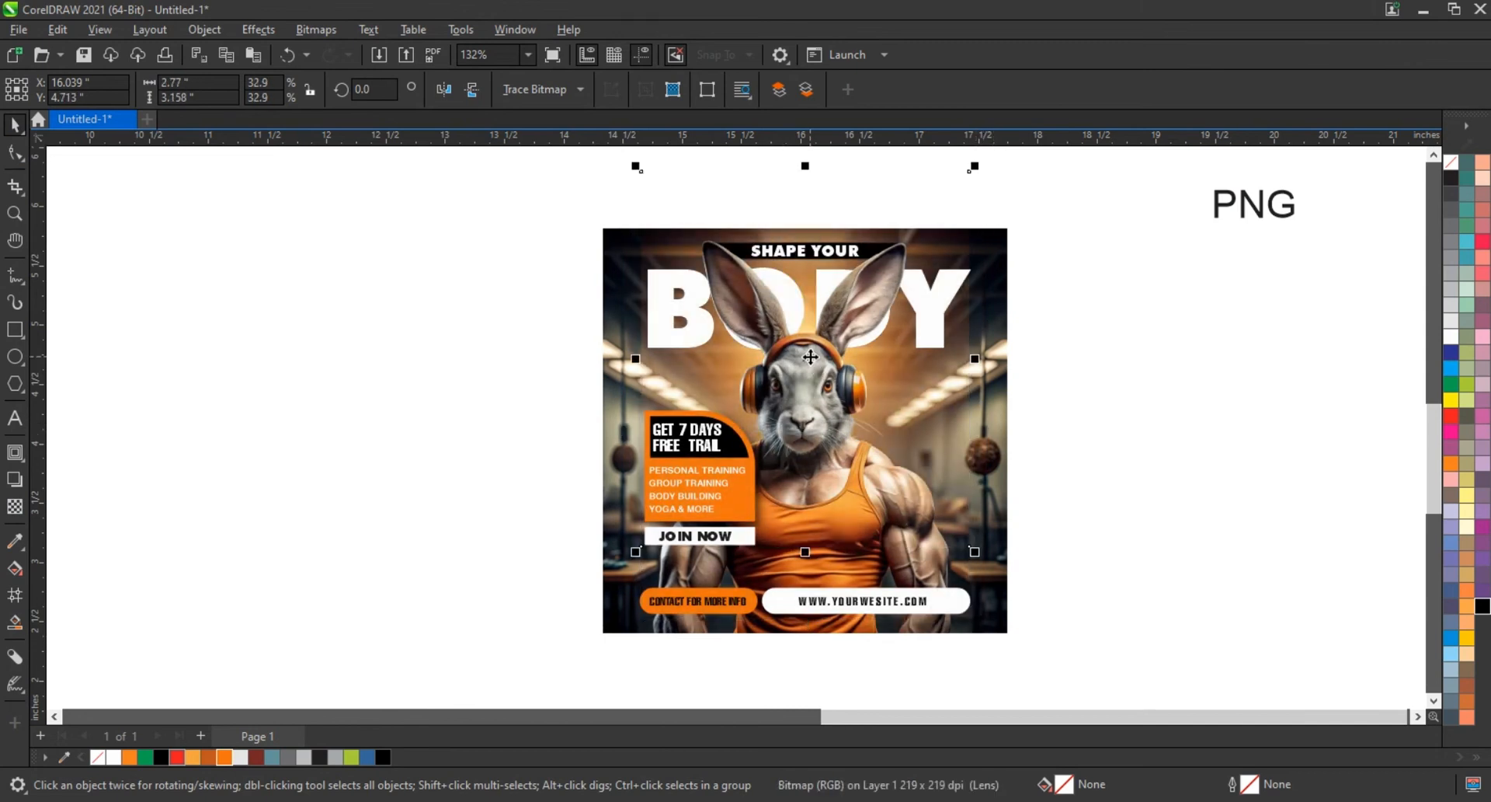
pyautogui.moveTo(974, 556); pyautogui.dragTo(942, 524)
pyautogui.moveTo(806, 203); pyautogui.dragTo(805, 224)
pyautogui.moveTo(833, 383); pyautogui.dragTo(896, 419)
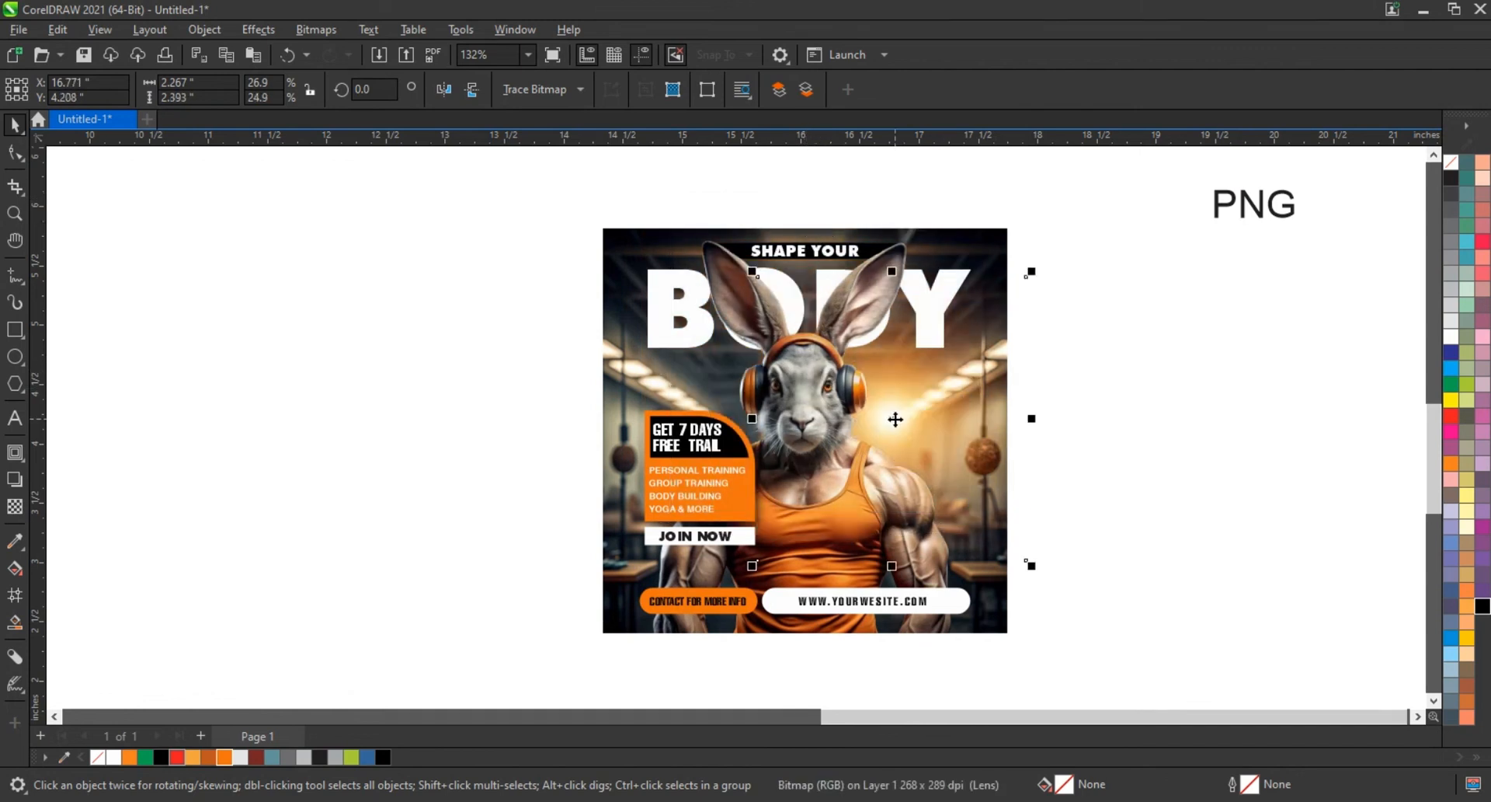
pyautogui.hotkey('ctrl', 'z')
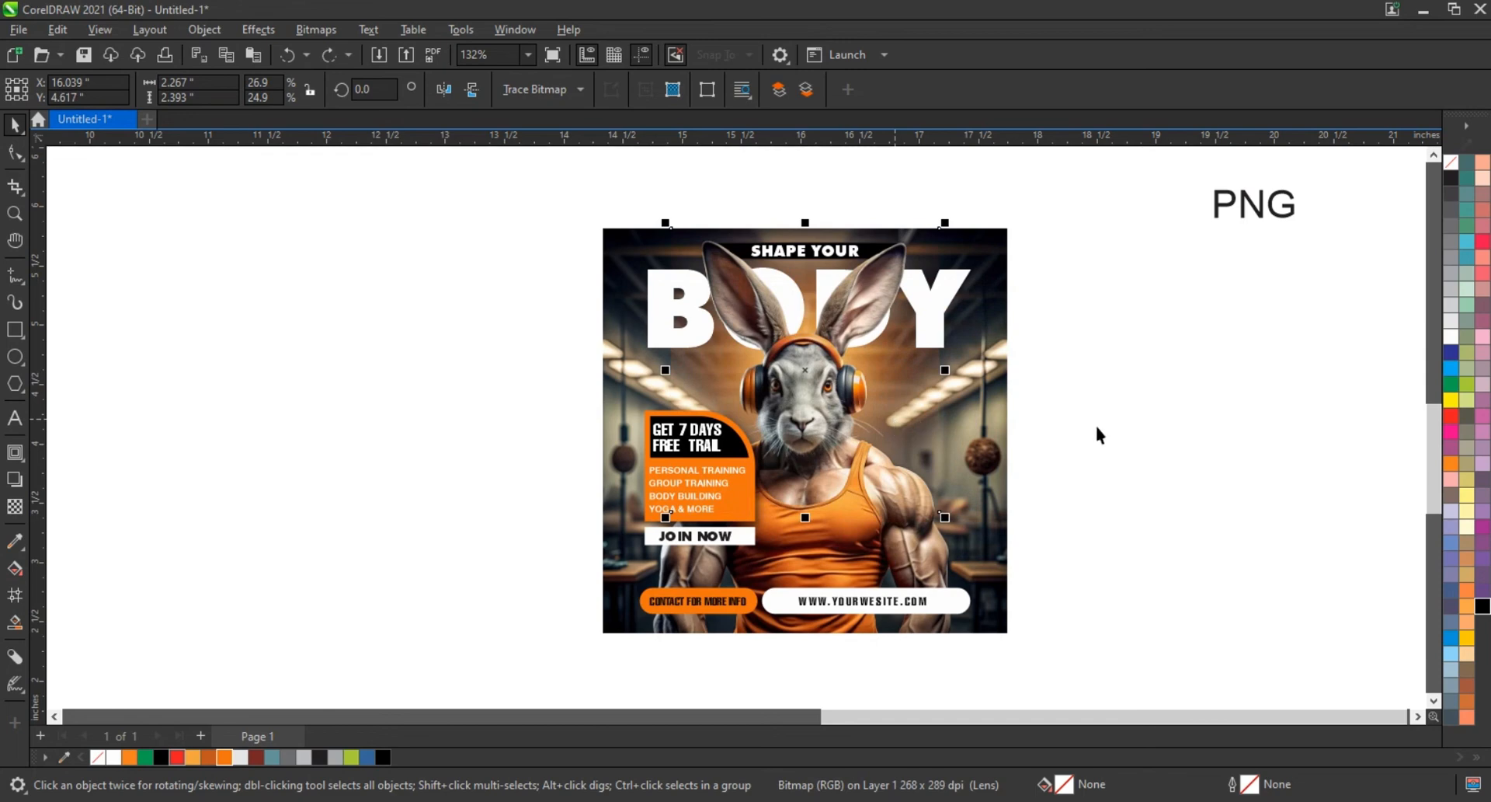
pyautogui.moveTo(595, 219); pyautogui.dragTo(1041, 643)
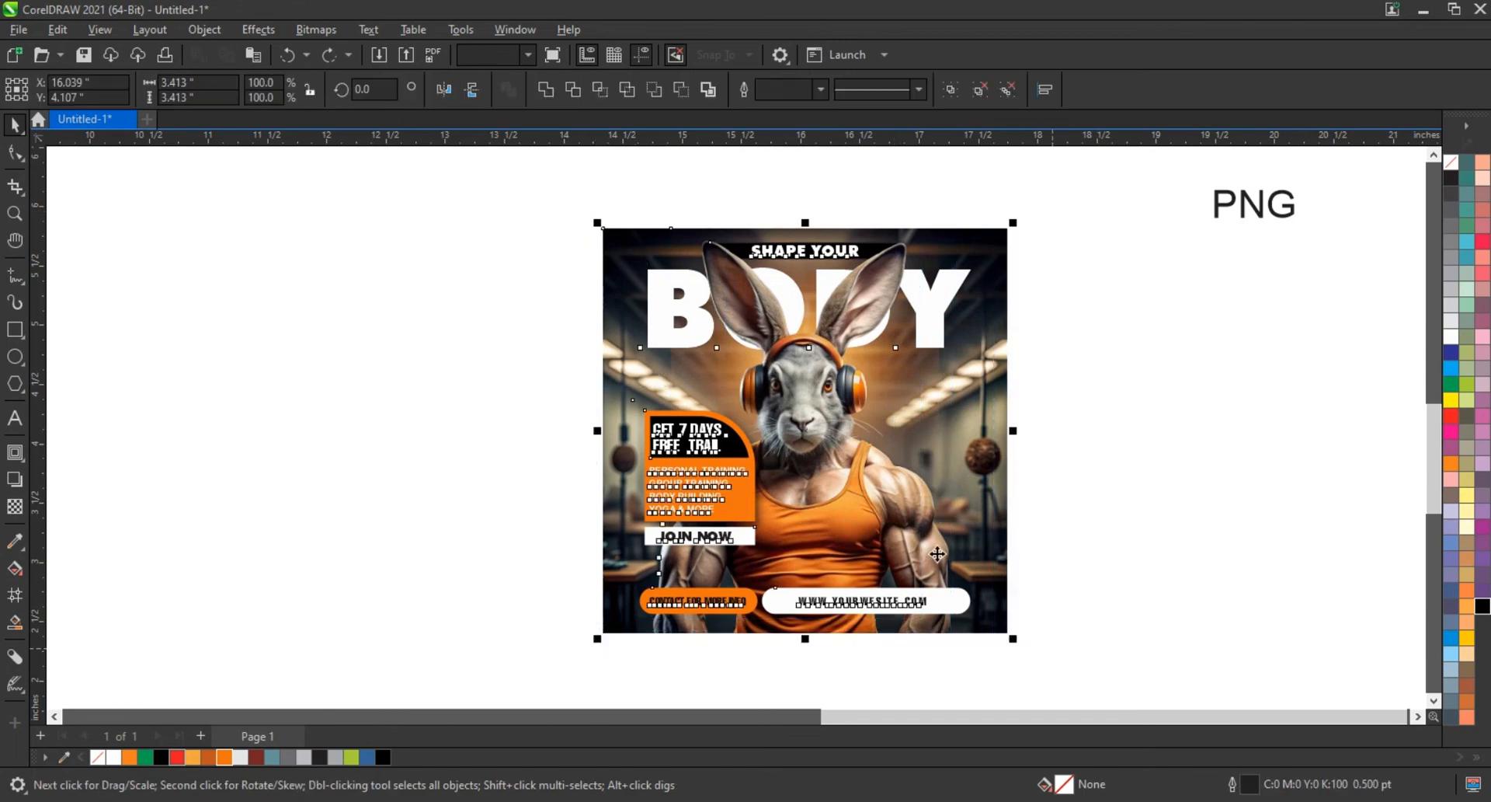
pyautogui.hotkey('shift', 'F2')
pyautogui.click(1058, 438)
# - Draw a square frame over the reference gym poster and PowerClip the reference image inside it
pyautogui.scroll(-1, 1058, 438)
pyautogui.click(75, 367)
pyautogui.press('F6')
pyautogui.moveTo(80, 361)
pyautogui.mouseDown()
pyautogui.moveTo(113, 427)
pyautogui.moveTo(274, 555)
pyautogui.mouseUp()
pyautogui.rightClick(285, 546)
pyautogui.click(360, 265)
pyautogui.click(244, 430)
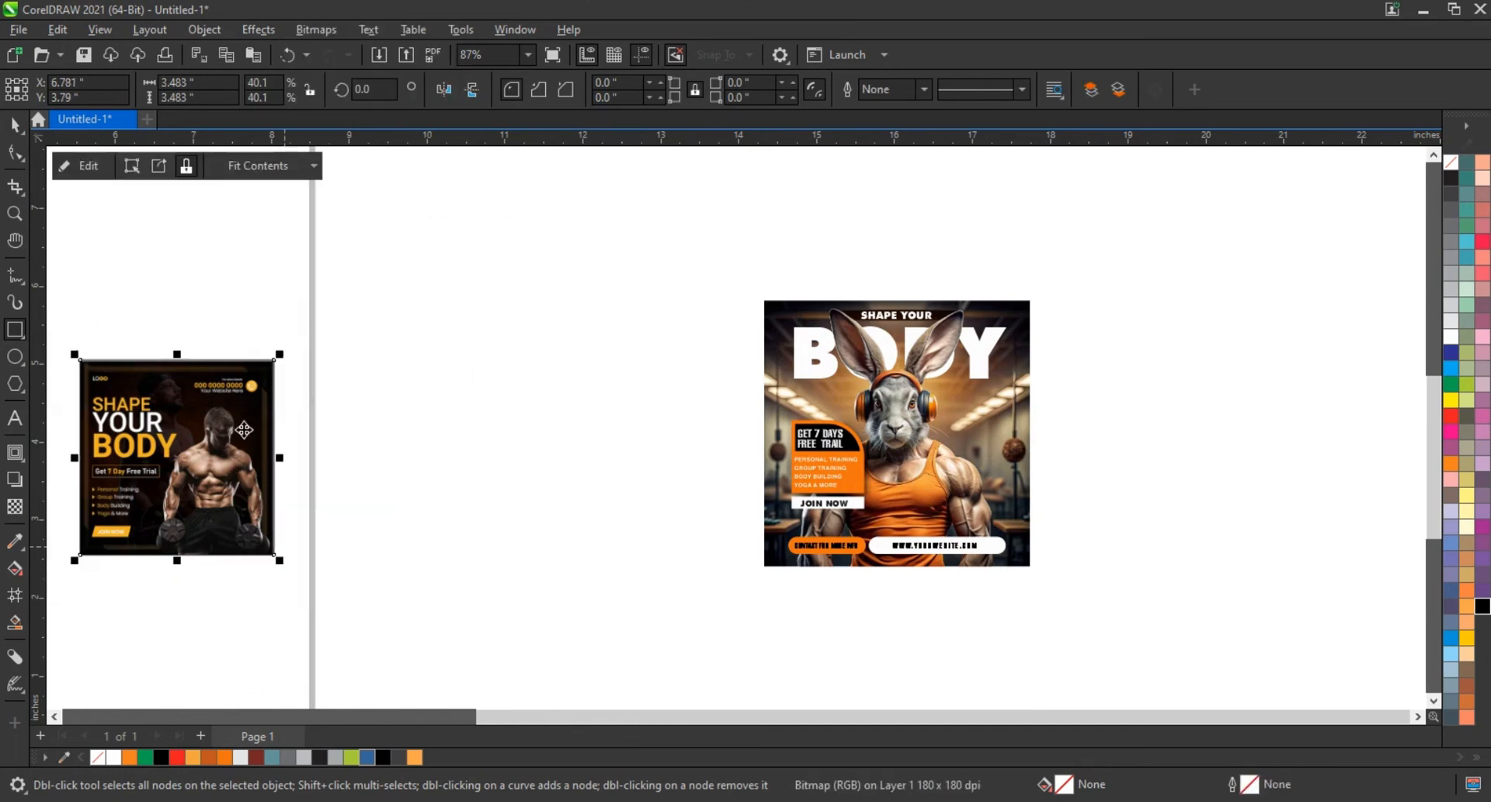
# - Enlarge the clipped reference poster to match the rabbit poster's size and place it beside that poster
pyautogui.moveTo(280, 354); pyautogui.dragTo(340, 309)
pyautogui.moveTo(308, 338); pyautogui.dragTo(747, 318)
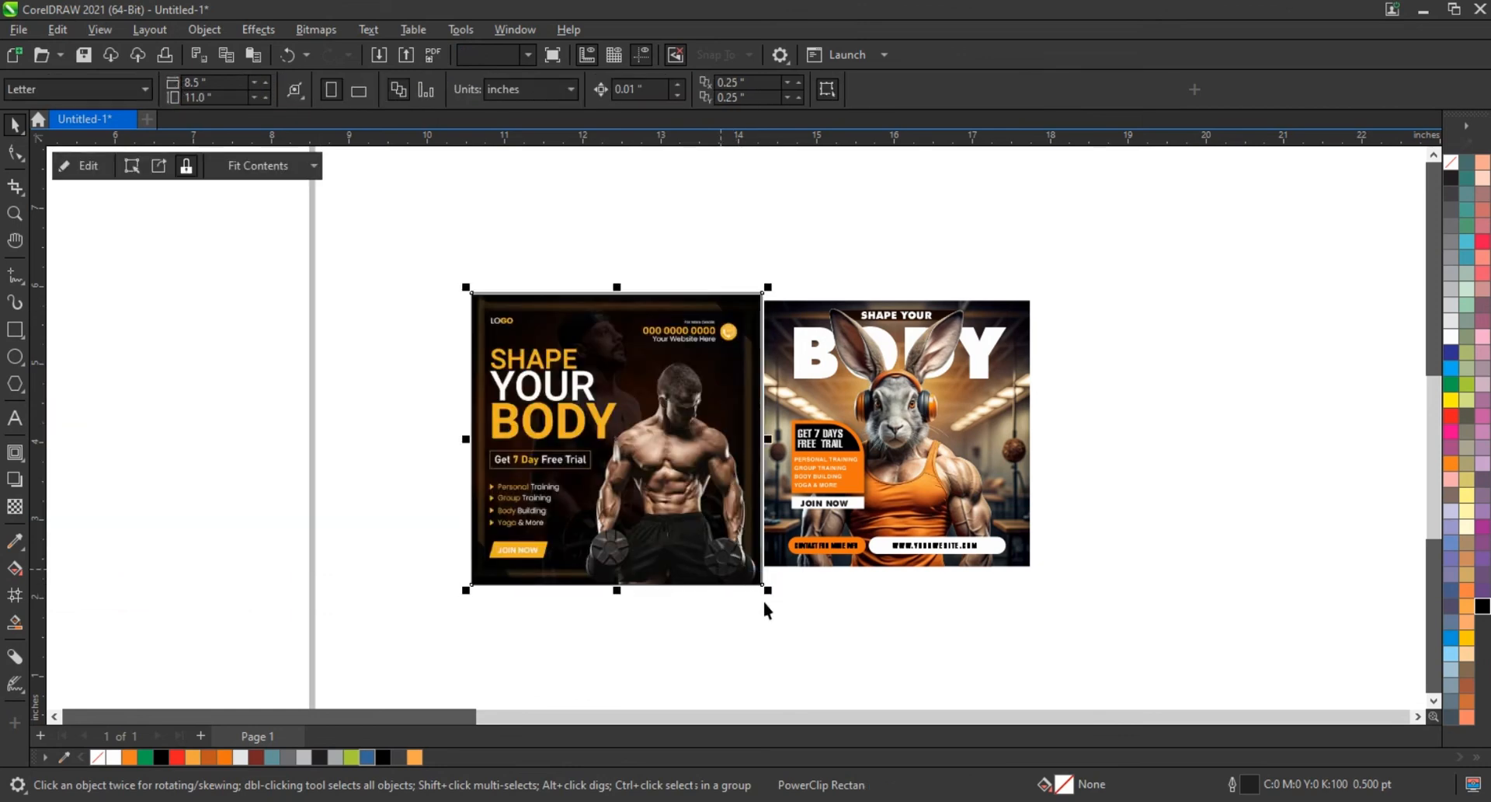
pyautogui.moveTo(762, 587); pyautogui.dragTo(738, 562)
pyautogui.moveTo(685, 517); pyautogui.dragTo(686, 516)
# - Compare the reference and rabbit posters side by side in a full-screen preview
pyautogui.moveTo(1069, 598)
pyautogui.mouseDown()
pyautogui.moveTo(454, 288)
pyautogui.moveTo(410, 244)
pyautogui.mouseUp()
pyautogui.hotkey('shift', 'F2')
pyautogui.press('Escape')
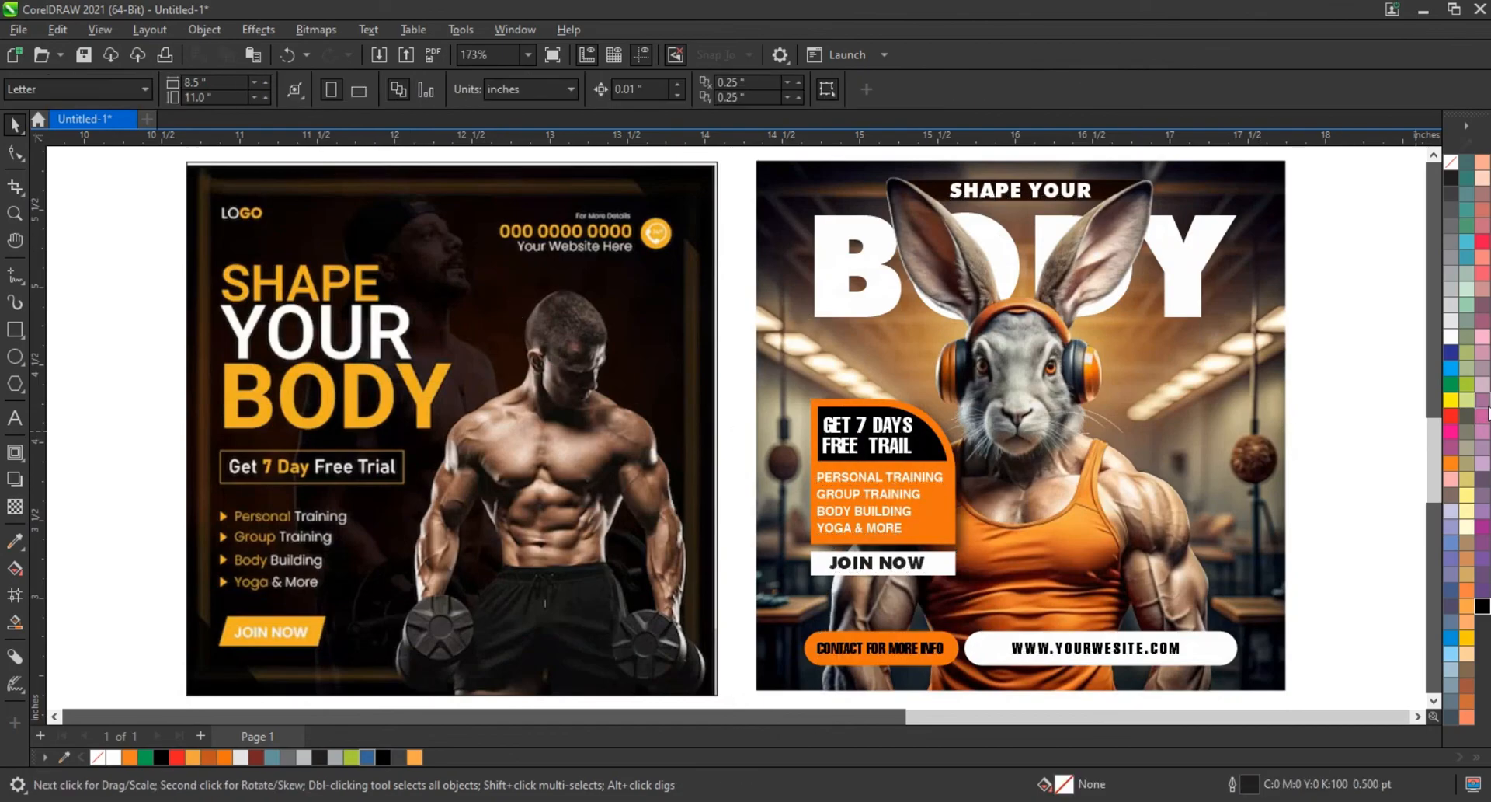
pyautogui.press('F9')
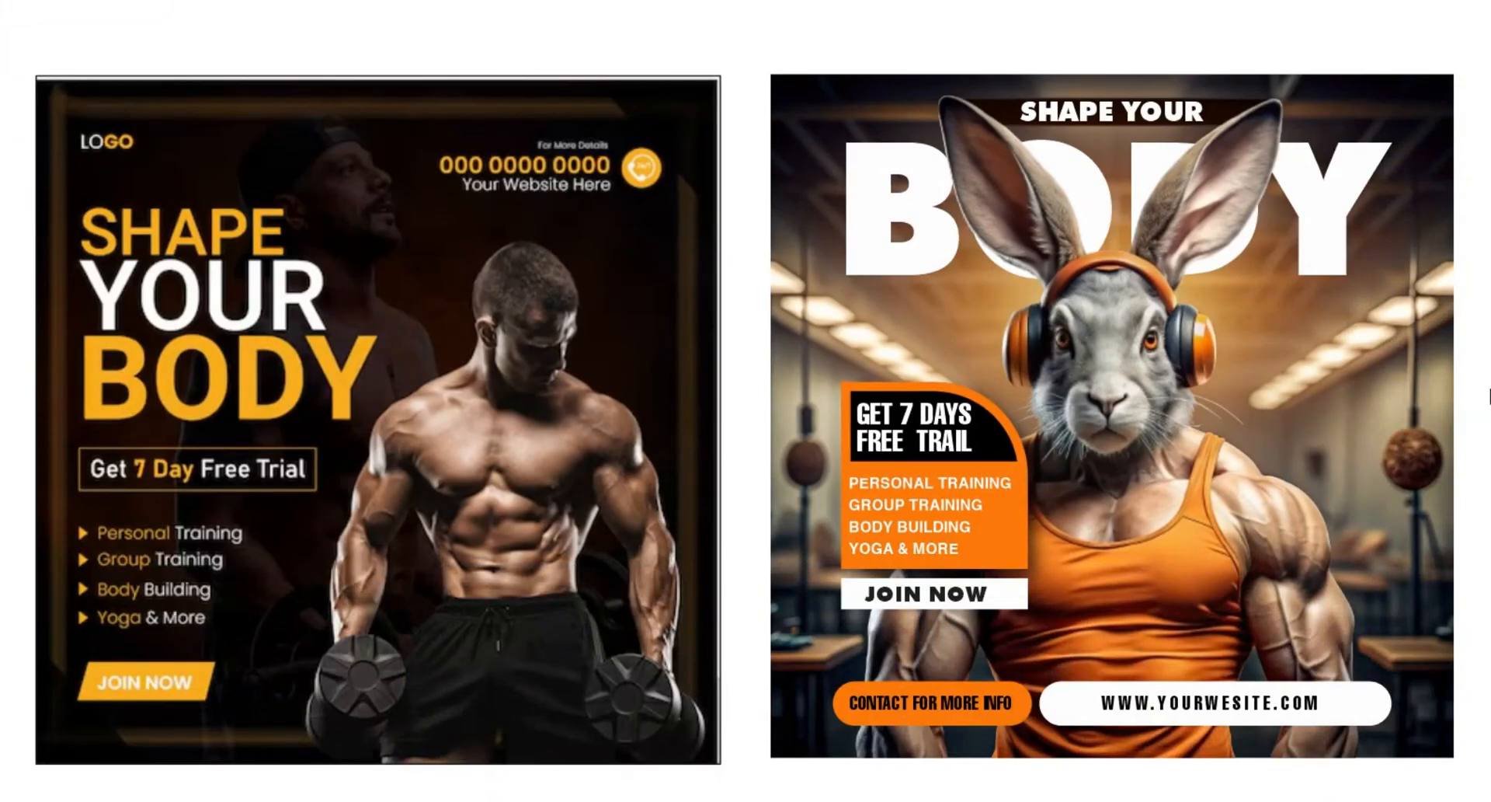